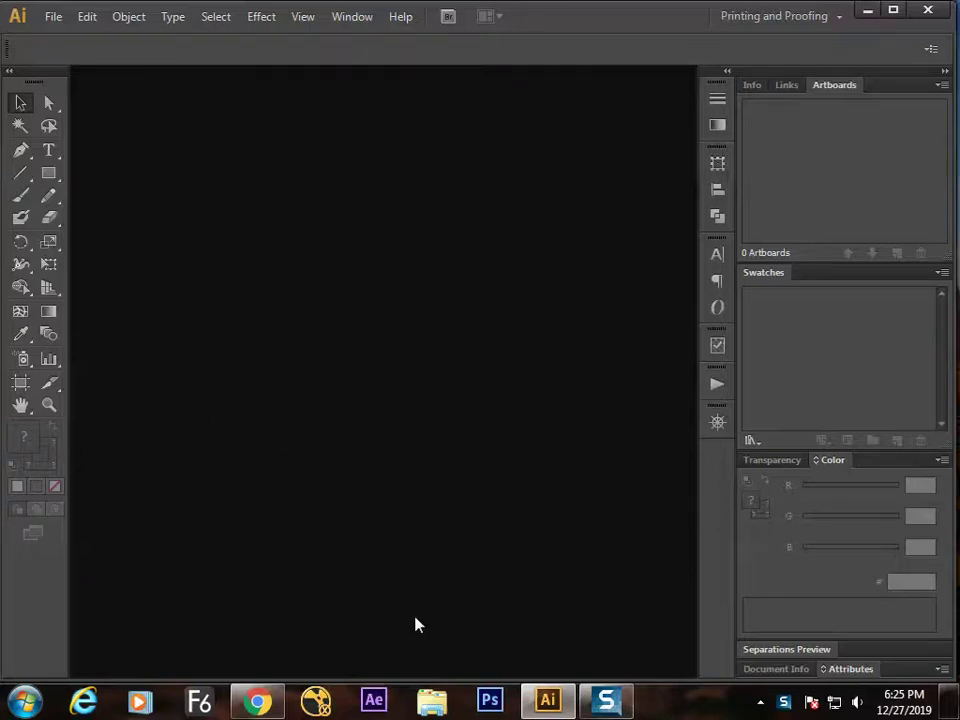
# Switch to Paint and handwrite the brush types Calligraphic, Art and Scatter beneath one another, with a tick beside Scatter
pyautogui.press('super')
pyautogui.click(62, 264)
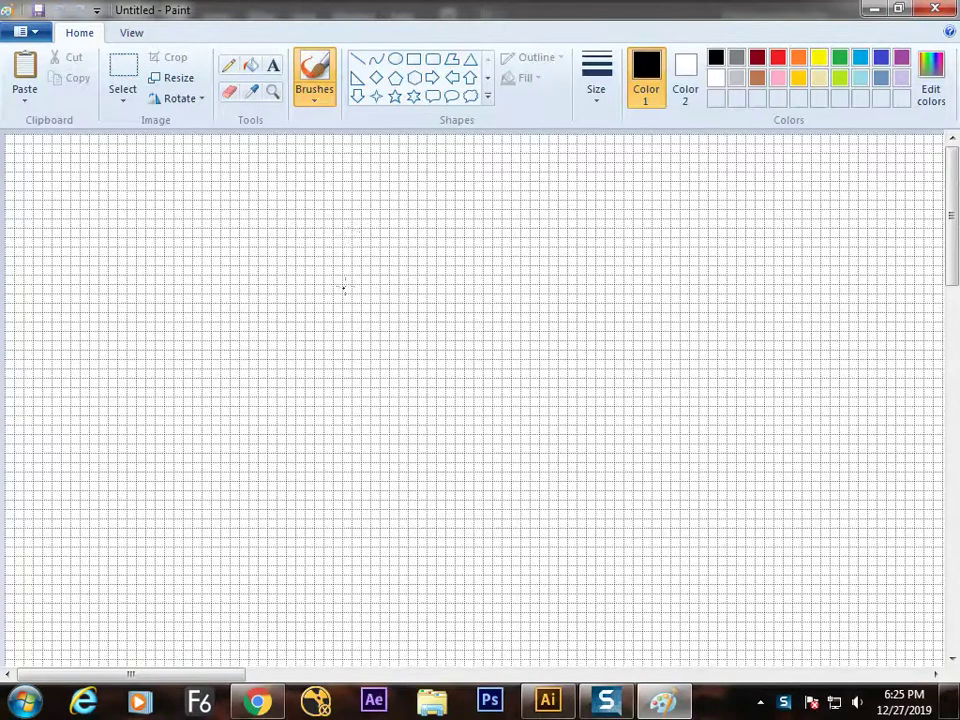
pyautogui.moveTo(319, 311)
pyautogui.mouseDown()
pyautogui.moveTo(339, 283)
pyautogui.moveTo(349, 311)
pyautogui.moveTo(377, 309)
pyautogui.mouseUp()
pyautogui.moveTo(342, 213)
pyautogui.mouseDown()
pyautogui.moveTo(374, 198)
pyautogui.moveTo(381, 222)
pyautogui.moveTo(424, 206)
pyautogui.mouseUp()
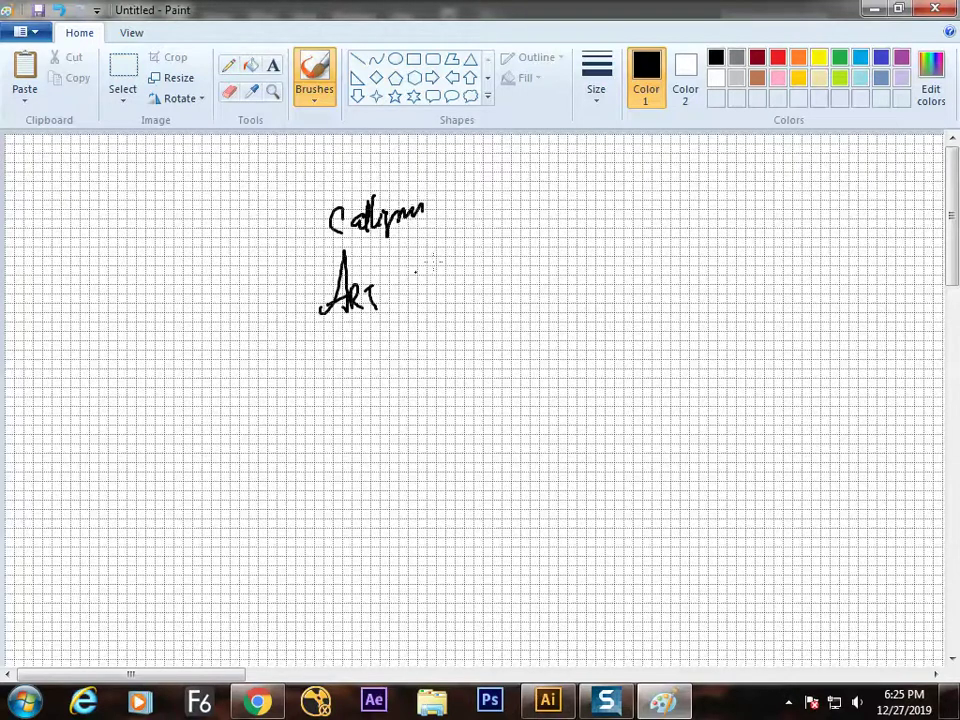
pyautogui.moveTo(342, 352)
pyautogui.mouseDown()
pyautogui.moveTo(375, 366)
pyautogui.moveTo(413, 347)
pyautogui.mouseUp()
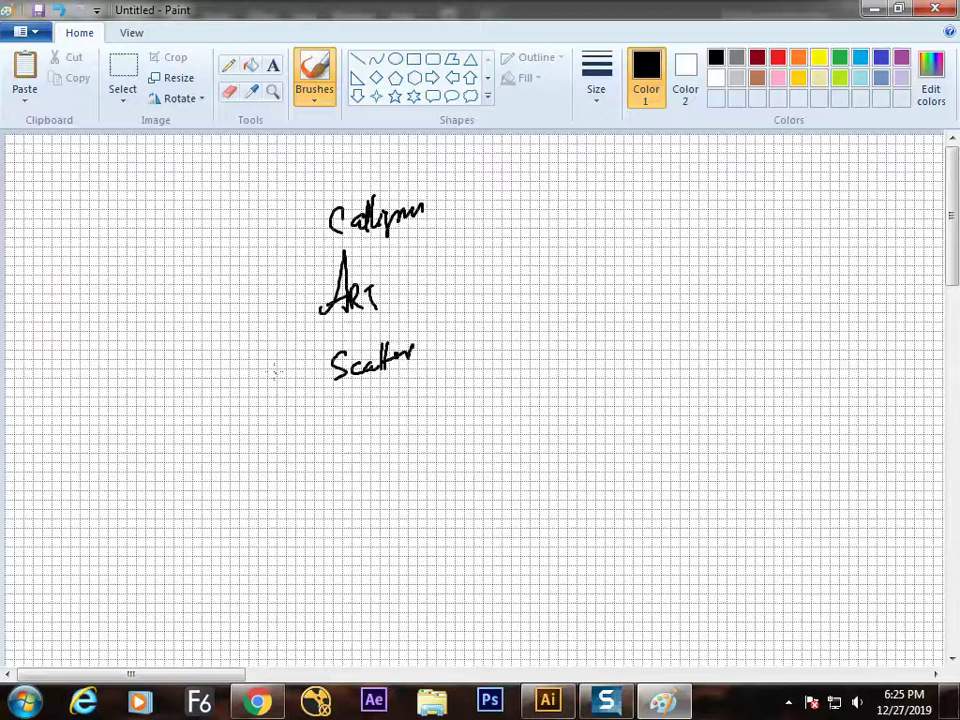
pyautogui.moveTo(272, 370); pyautogui.dragTo(323, 350)
# Handwrite "Random Placement" in brackets beside the word Scatter in the Paint notes
pyautogui.hotkey('alt', 'Tab')
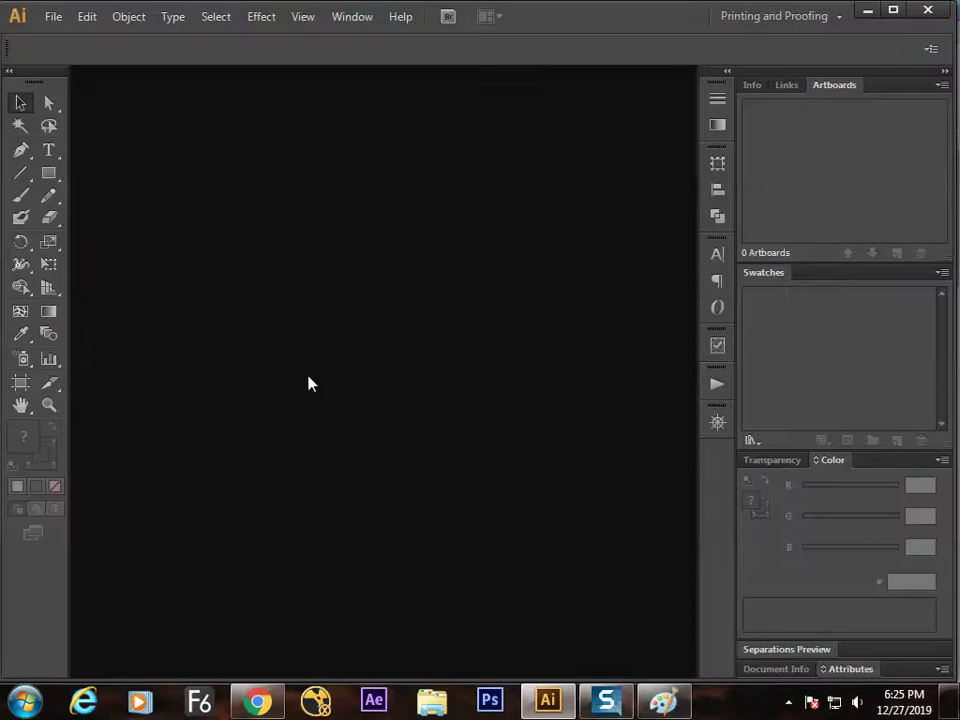
pyautogui.hotkey('alt', 'Tab')
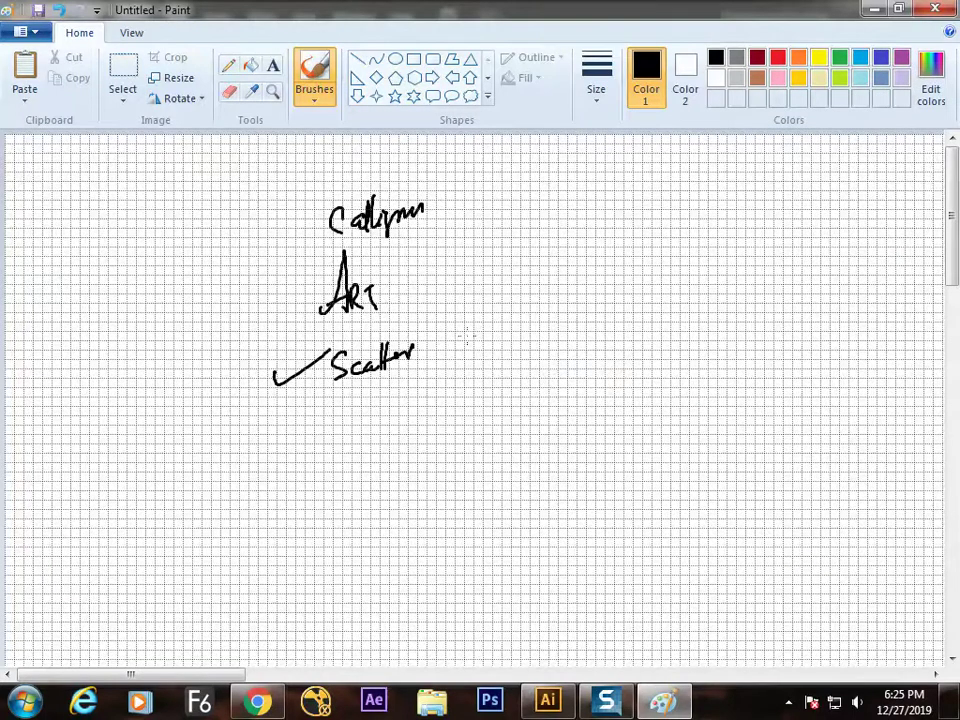
pyautogui.moveTo(466, 327)
pyautogui.mouseDown()
pyautogui.moveTo(518, 329)
pyautogui.moveTo(509, 310)
pyautogui.moveTo(533, 325)
pyautogui.moveTo(591, 297)
pyautogui.moveTo(593, 313)
pyautogui.moveTo(595, 295)
pyautogui.moveTo(611, 306)
pyautogui.moveTo(668, 280)
pyautogui.mouseUp()
pyautogui.moveTo(452, 302); pyautogui.dragTo(492, 366)
pyautogui.moveTo(652, 243); pyautogui.dragTo(670, 293)
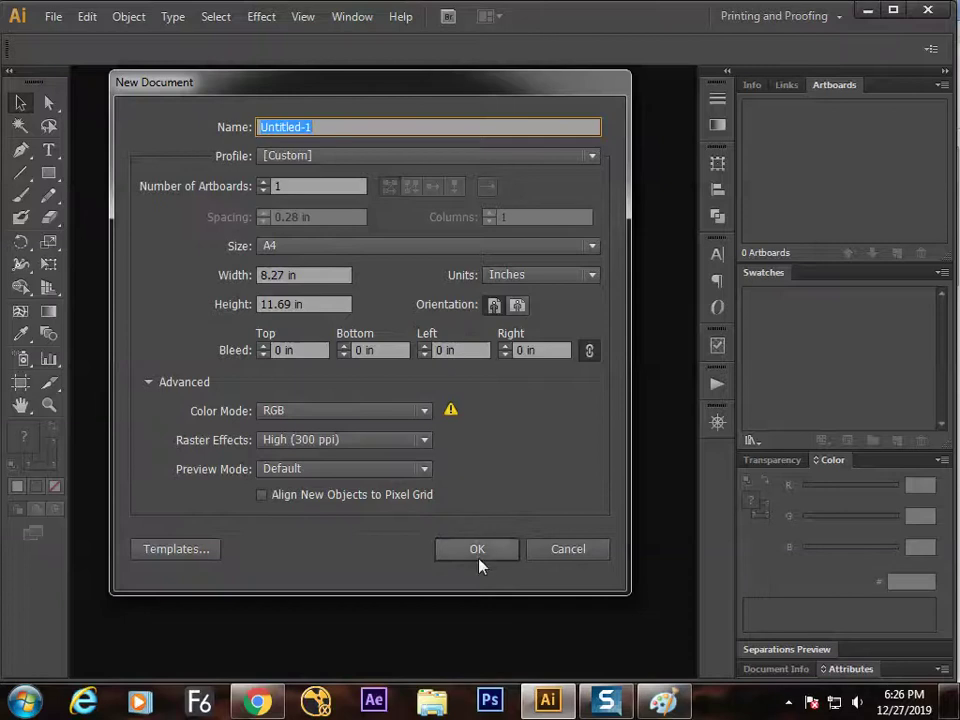
# Switch to Illustrator and create a new portrait A4 document in RGB with 300 ppi raster effects
pyautogui.click(476, 549)
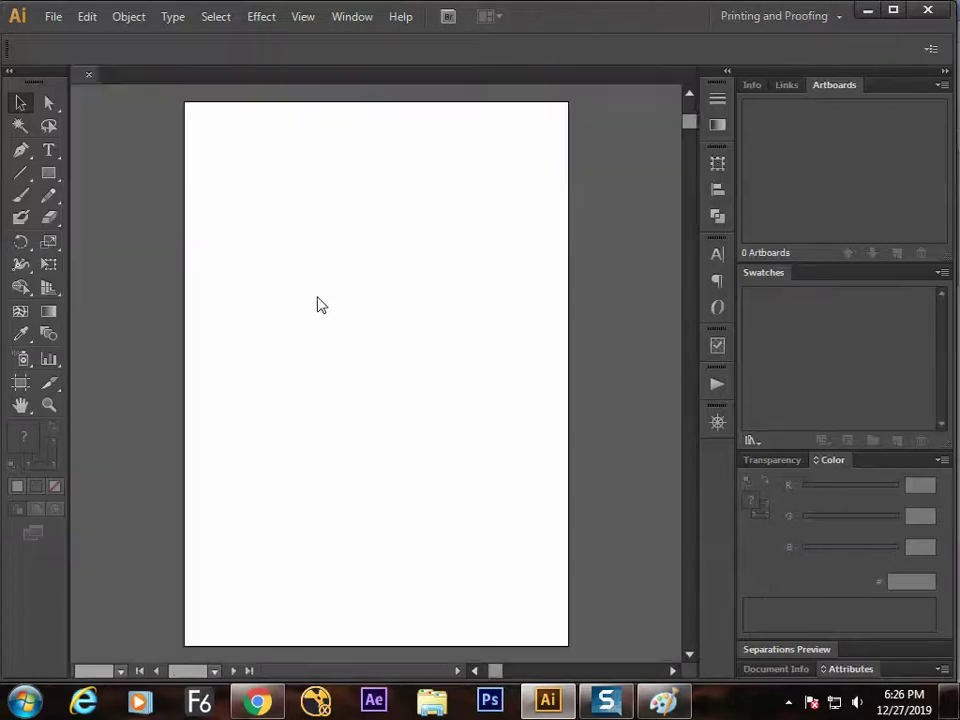
pyautogui.hotkey('ctrl', '1')
# Bring up the Brushes panel, place it over the upper part of the artboard and enlarge it
pyautogui.click(48, 196)
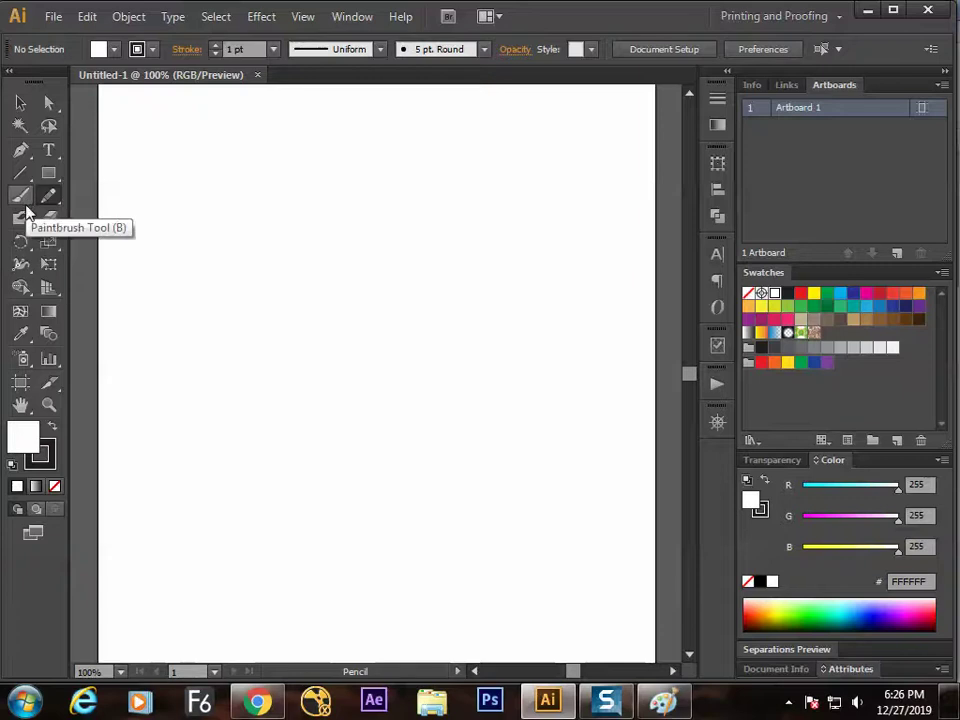
pyautogui.press('F5')
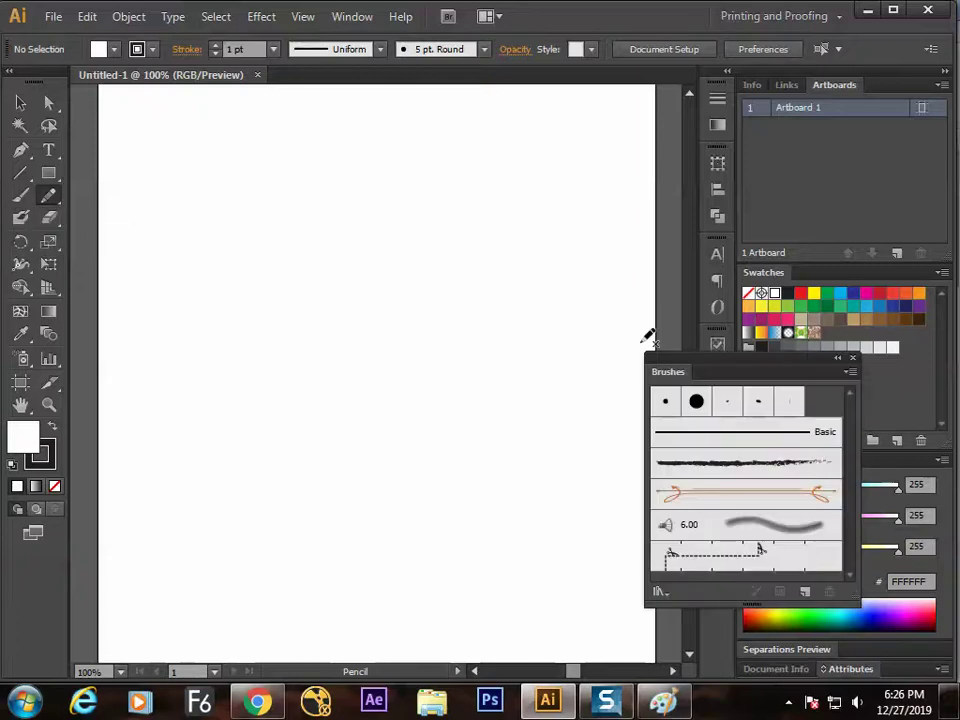
pyautogui.moveTo(671, 366)
pyautogui.mouseDown()
pyautogui.moveTo(394, 167)
pyautogui.moveTo(366, 118)
pyautogui.mouseUp()
pyautogui.moveTo(550, 343); pyautogui.dragTo(588, 458)
pyautogui.moveTo(476, 120); pyautogui.dragTo(547, 112)
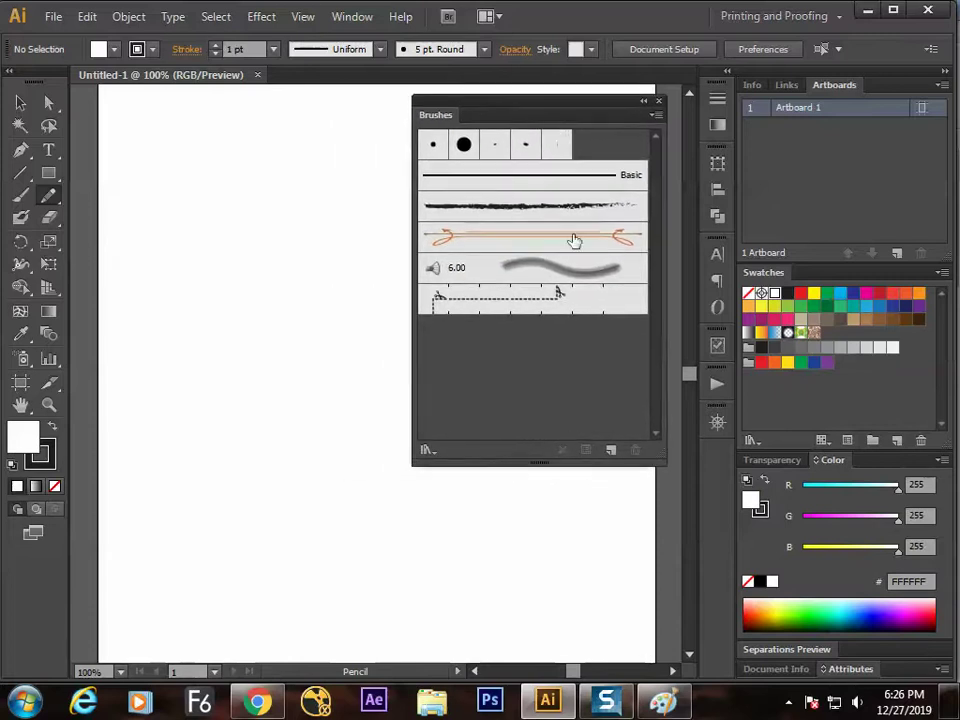
# Examine which new brush types are offered with nothing selected, without creating a brush
pyautogui.click(611, 450)
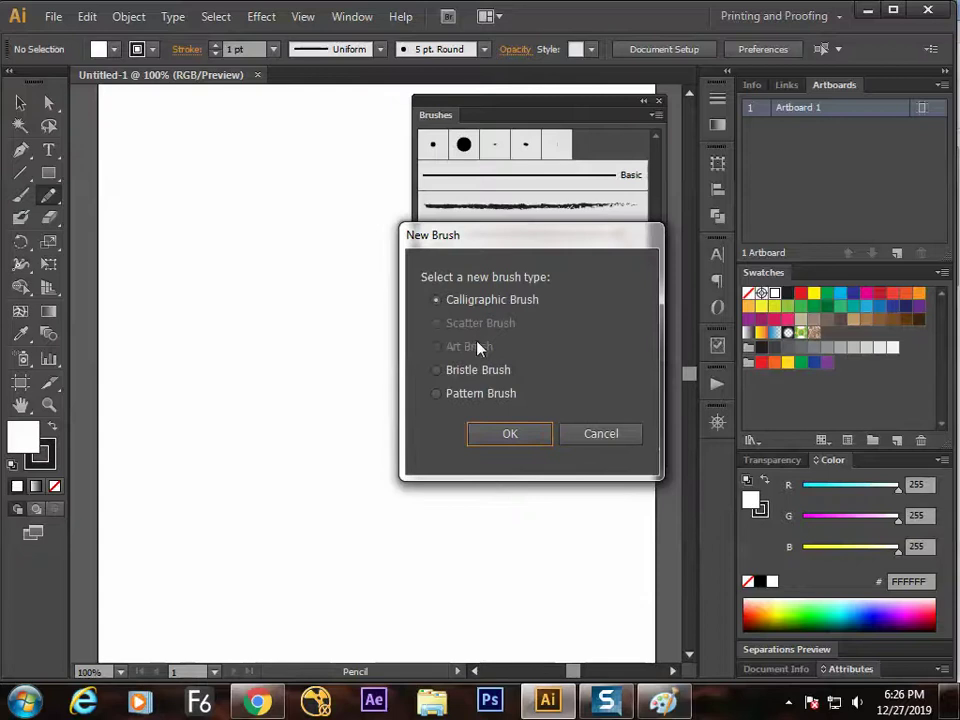
pyautogui.click(598, 433)
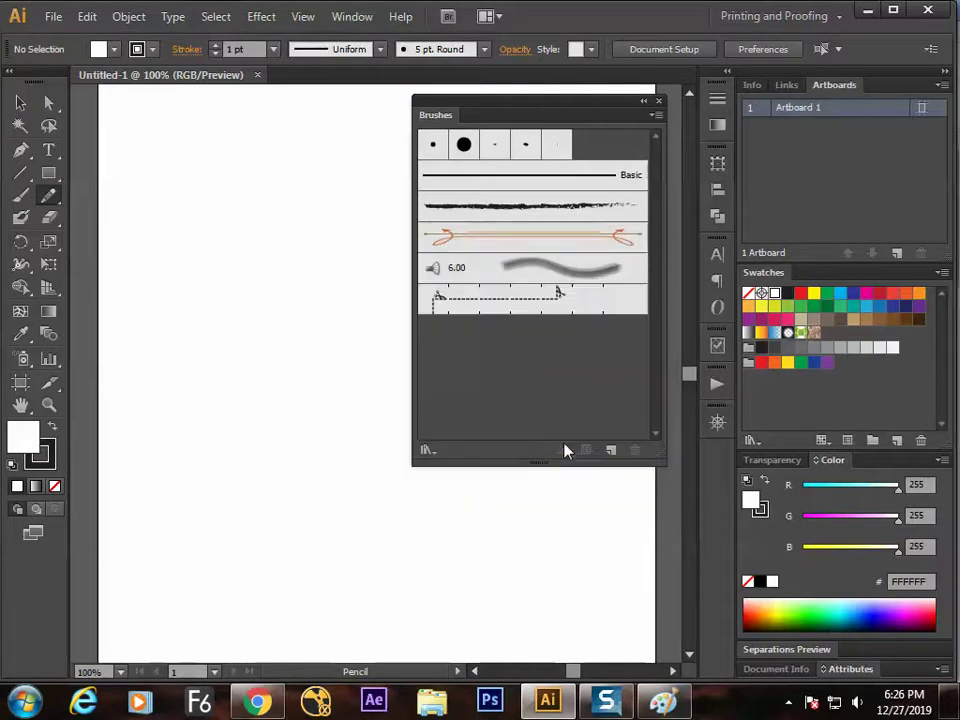
# Switch to Paint and sketch a small circled star in front of the ticked word Scatter
pyautogui.click(664, 700)
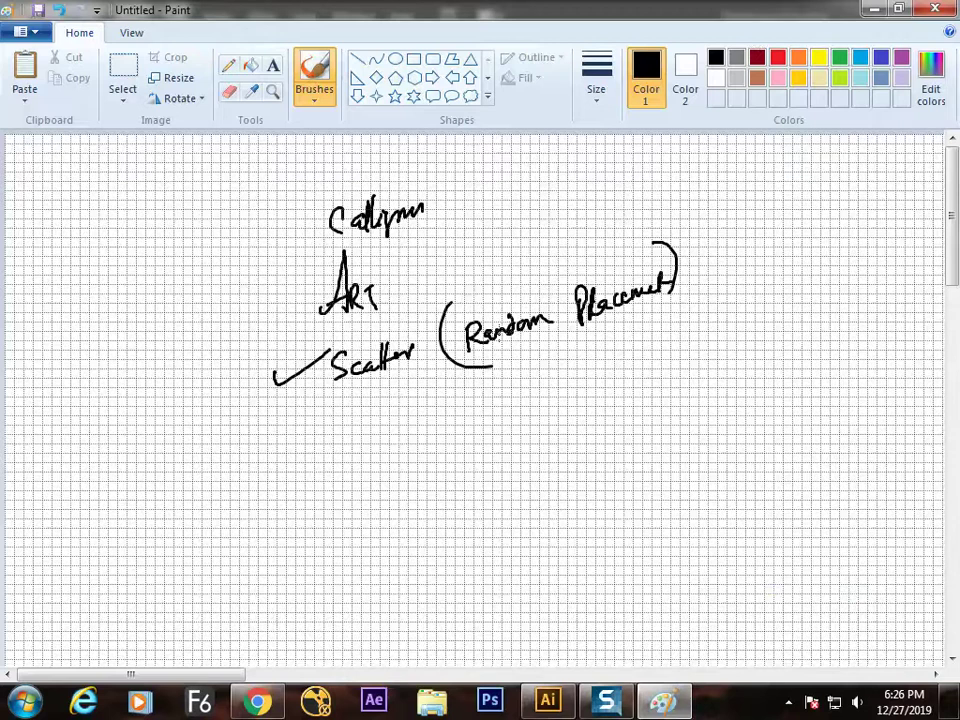
pyautogui.moveTo(194, 376)
pyautogui.mouseDown()
pyautogui.moveTo(194, 357)
pyautogui.moveTo(209, 369)
pyautogui.moveTo(197, 392)
pyautogui.mouseUp()
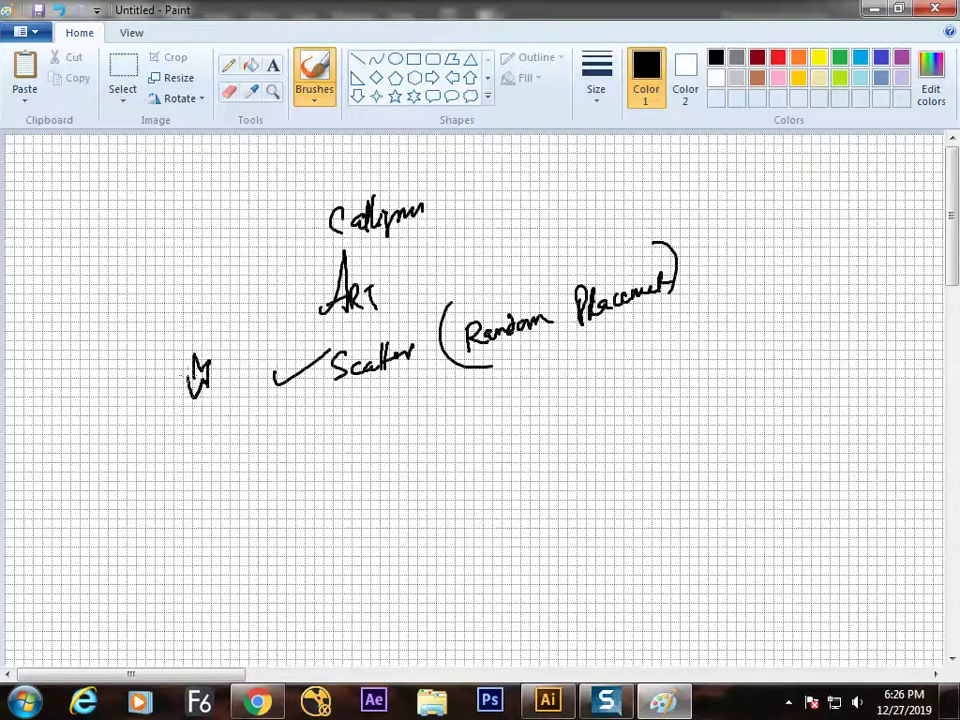
pyautogui.moveTo(193, 343)
pyautogui.mouseDown()
pyautogui.moveTo(208, 410)
pyautogui.moveTo(196, 343)
pyautogui.mouseUp()
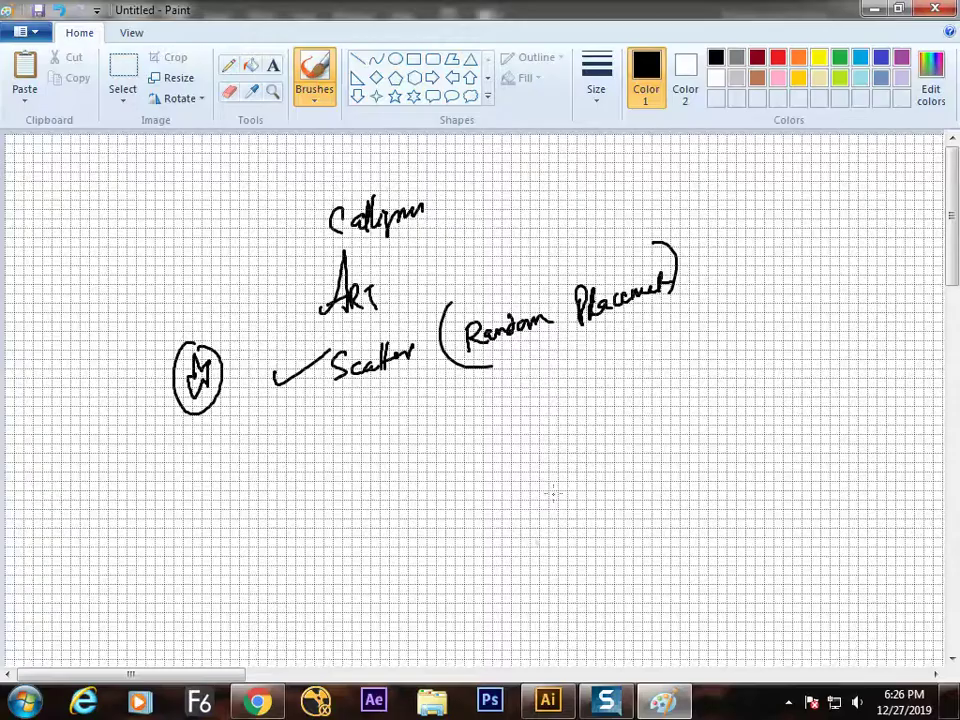
# Return to Illustrator and recheck the availability of Scatter Brush and Art Brush among the new brush types, creating none
pyautogui.hotkey('alt', 'Tab')
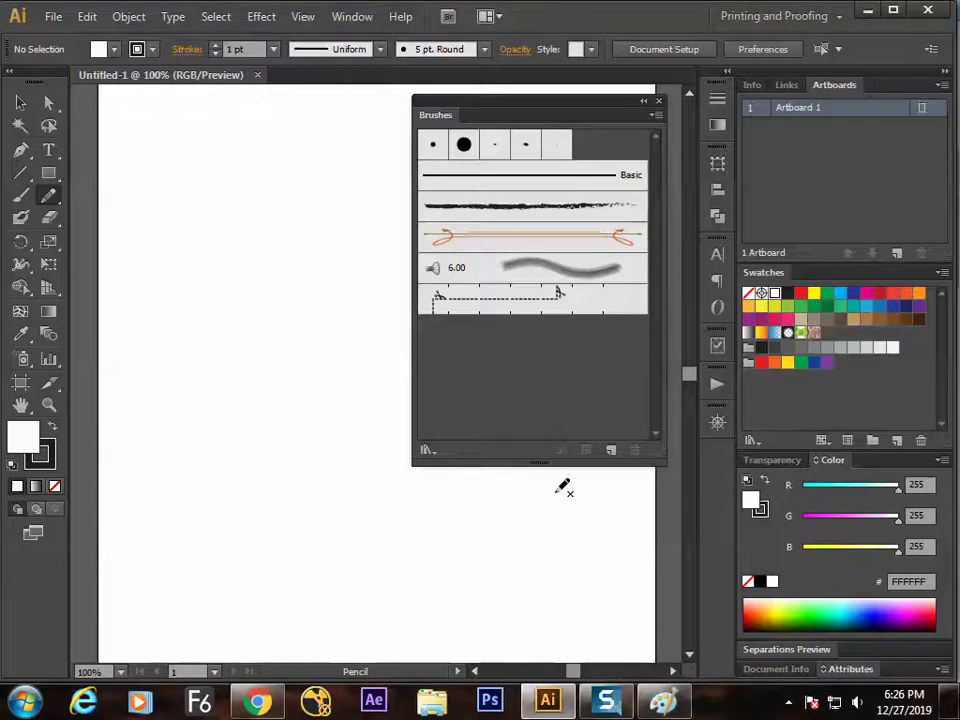
pyautogui.click(612, 448)
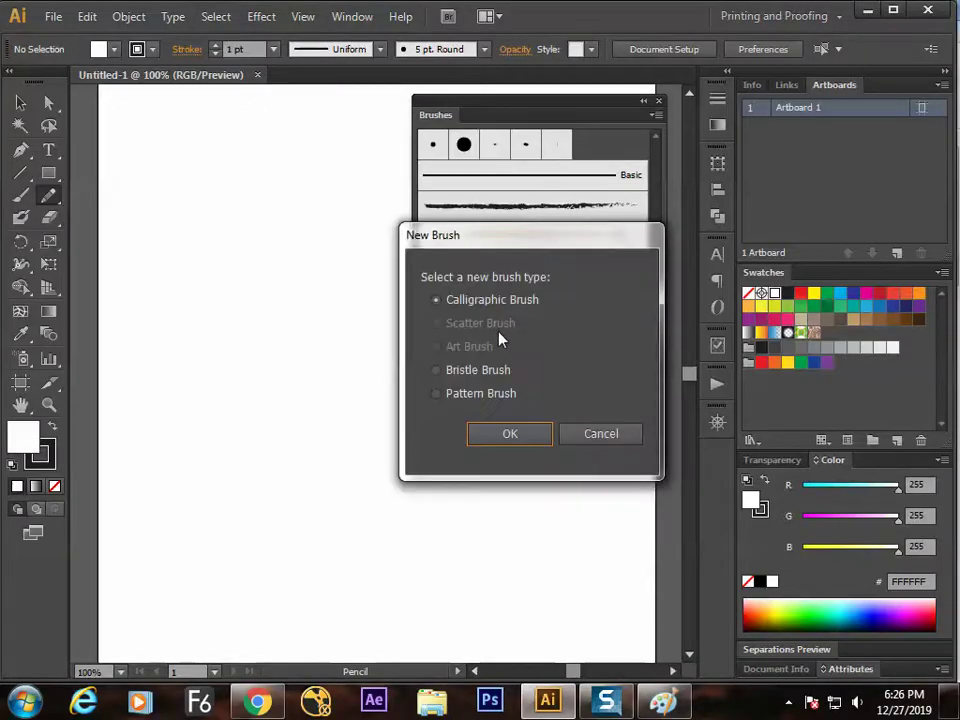
pyautogui.click(565, 434)
# Draw a small five-pointed star in the upper-left part of the artboard and keep it selected
pyautogui.moveTo(48, 172)
pyautogui.mouseDown()
pyautogui.moveTo(97, 197)
pyautogui.moveTo(122, 262)
pyautogui.mouseUp()
pyautogui.moveTo(165, 202); pyautogui.dragTo(178, 218)
pyautogui.click(20, 102)
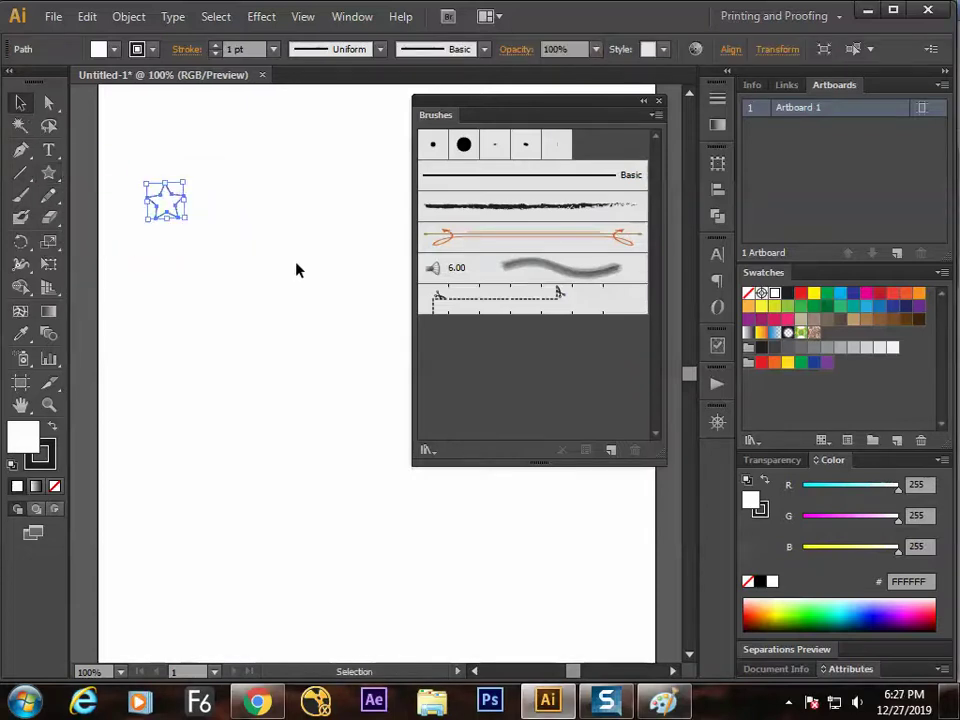
# Create a scatter brush from the selected star with the name Scatter Brush 1 and the default fixed settings
pyautogui.click(611, 450)
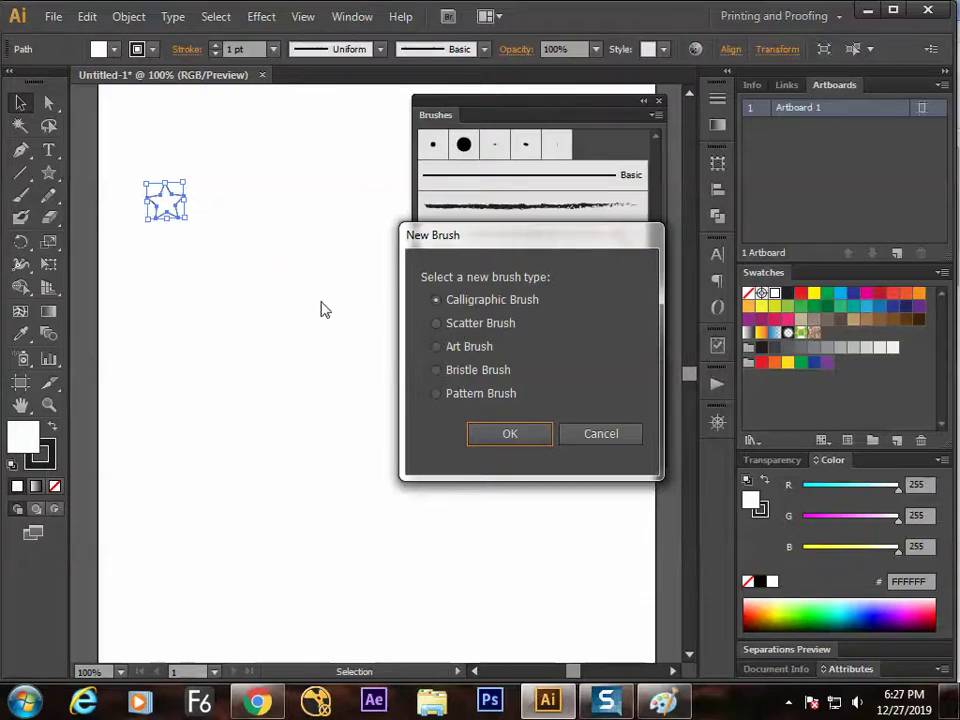
pyautogui.click(478, 323)
pyautogui.click(495, 438)
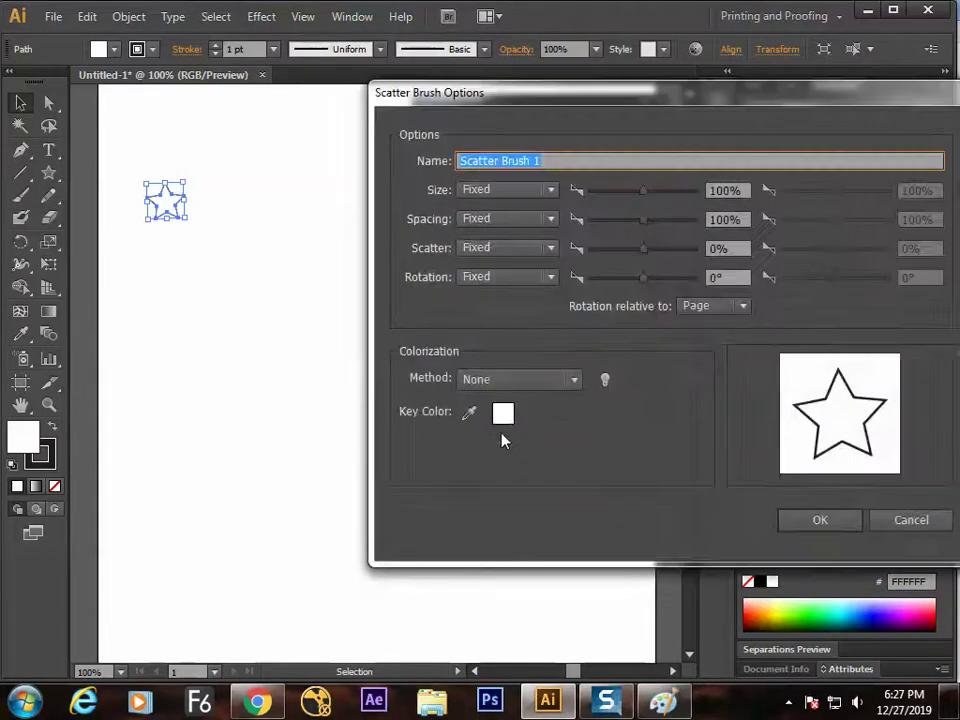
pyautogui.click(816, 519)
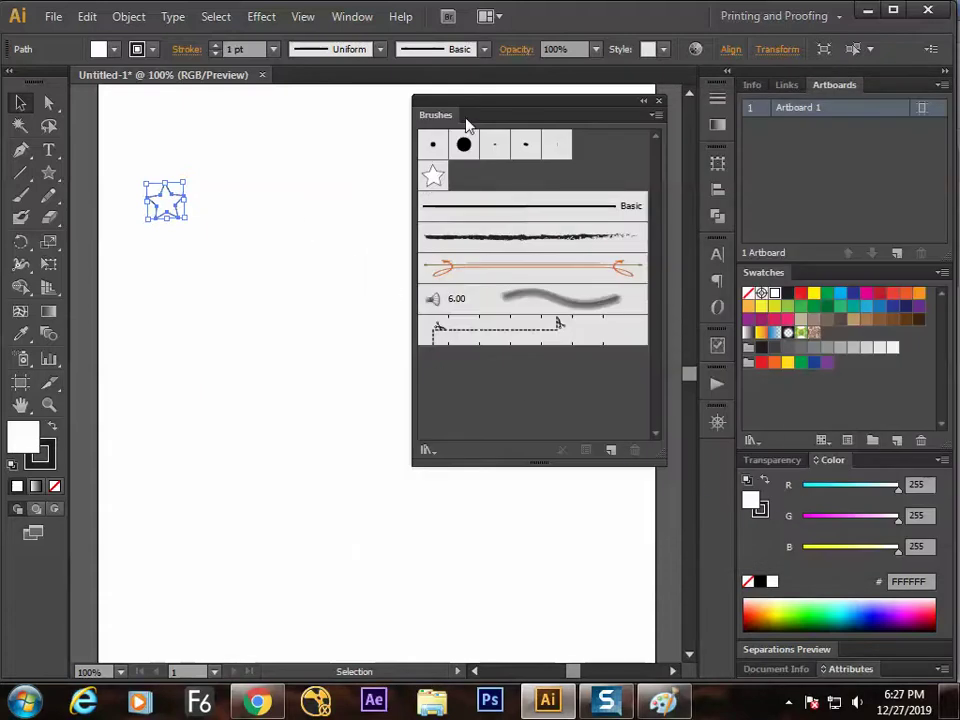
# Draw a small, narrow upright ellipse on the artboard, below and to the right of the star
pyautogui.moveTo(475, 104); pyautogui.dragTo(464, 112)
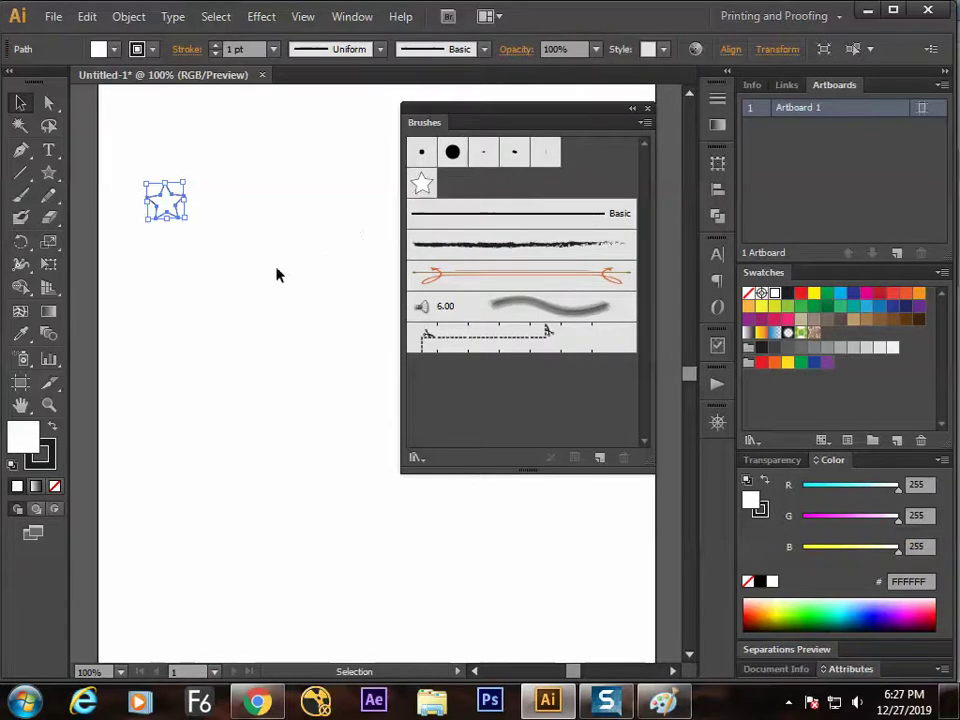
pyautogui.moveTo(48, 176); pyautogui.dragTo(112, 218)
pyautogui.moveTo(317, 266); pyautogui.dragTo(332, 300)
# Add a new calligraphic brush with its default options
pyautogui.click(599, 457)
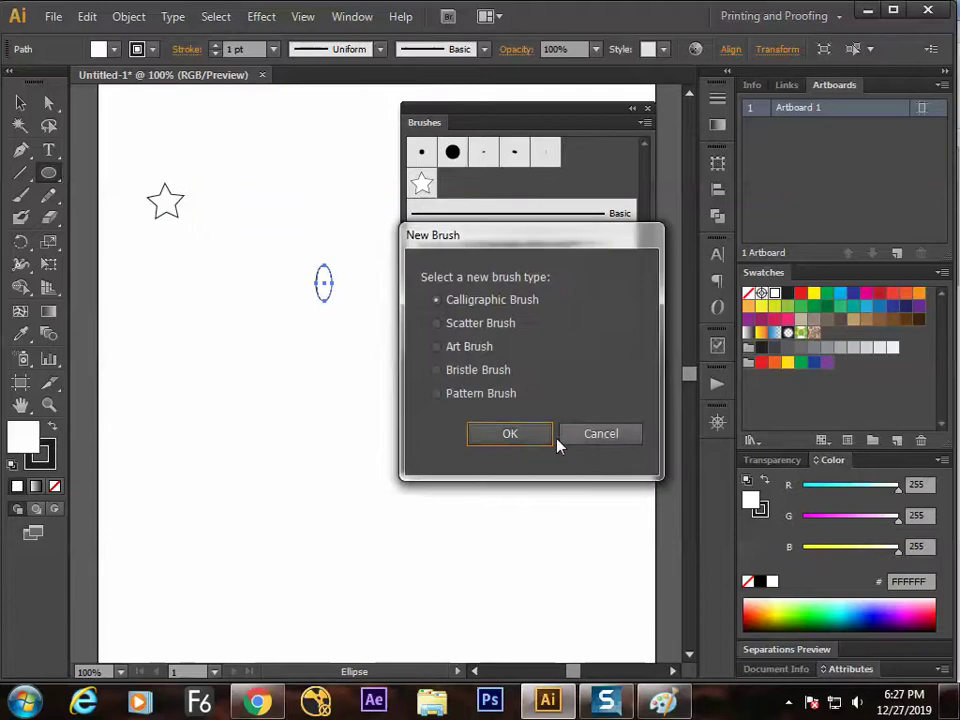
pyautogui.click(535, 440)
pyautogui.click(680, 420)
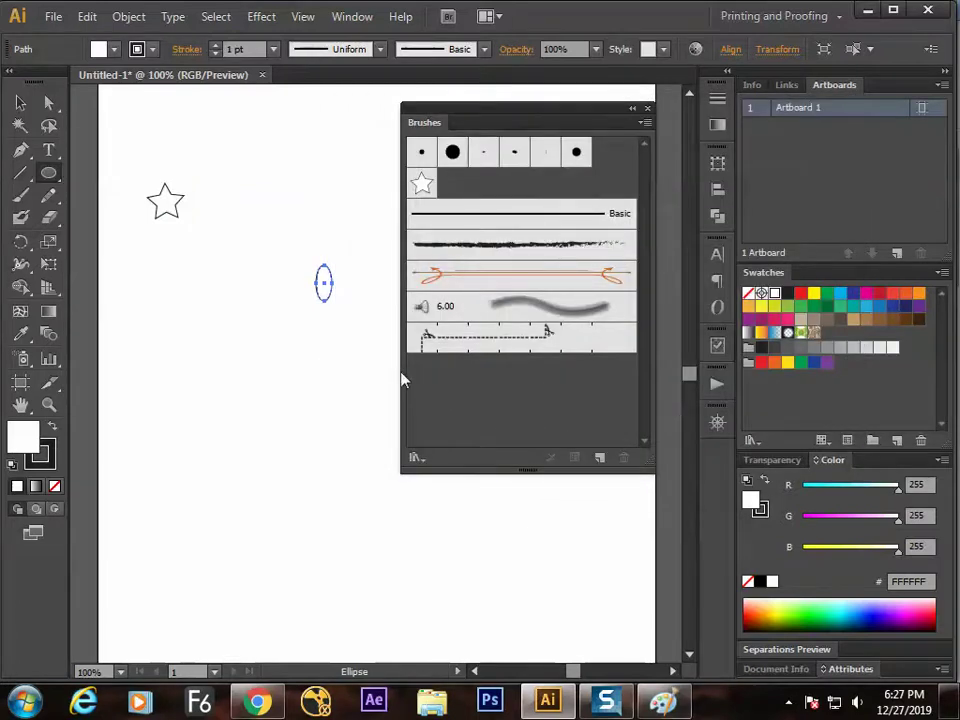
# Create a scatter brush from the selected ellipse with the name Scatter Brush 2 and the default fixed settings
pyautogui.click(597, 457)
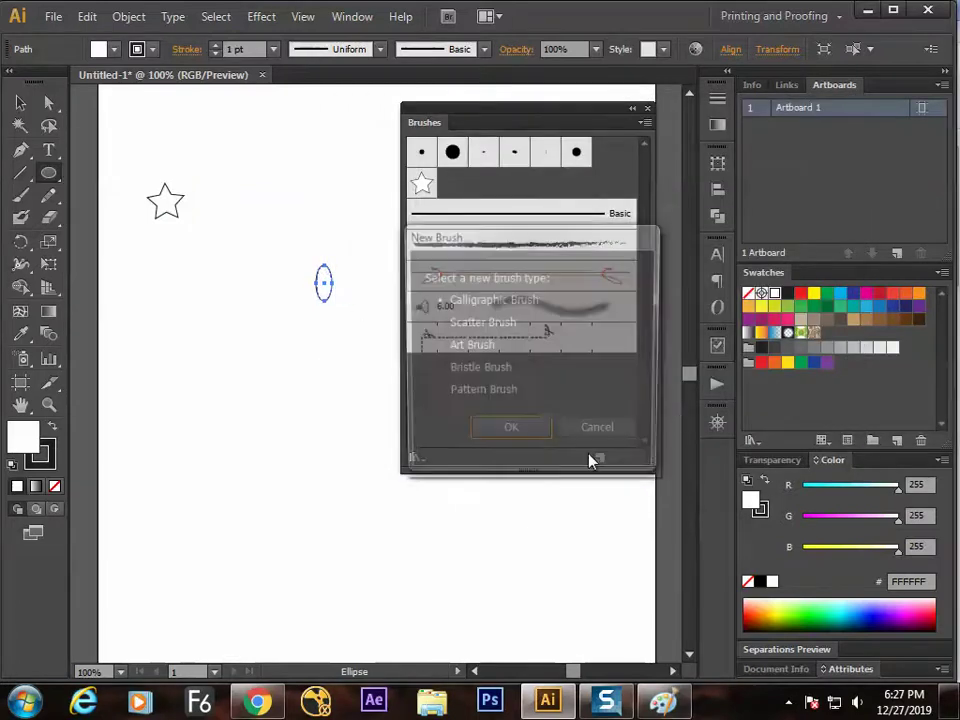
pyautogui.click(448, 321)
pyautogui.click(507, 440)
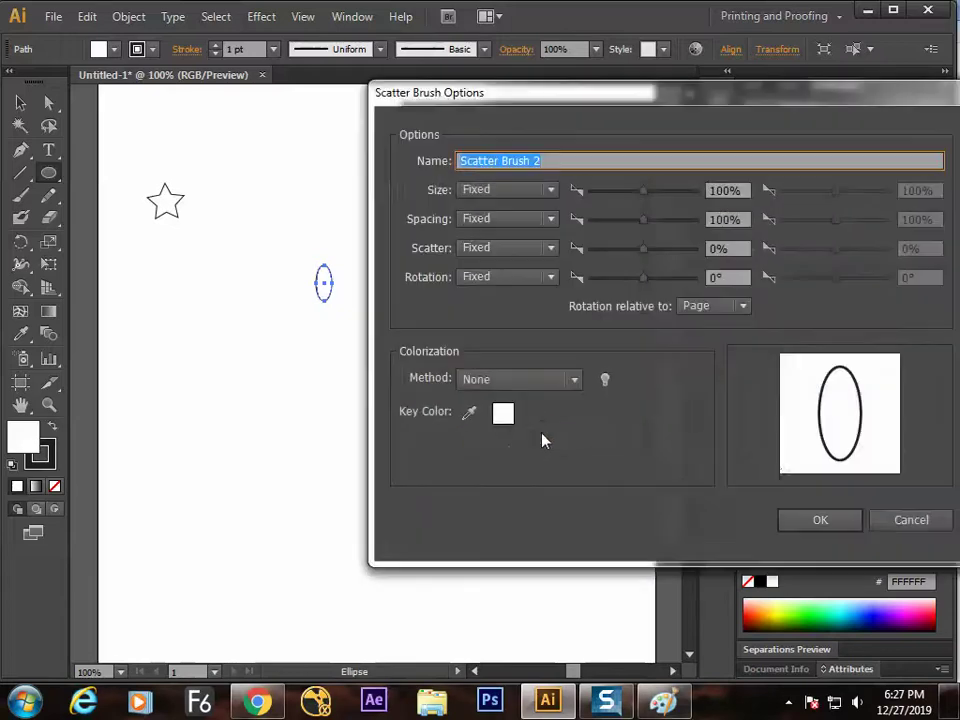
pyautogui.click(818, 520)
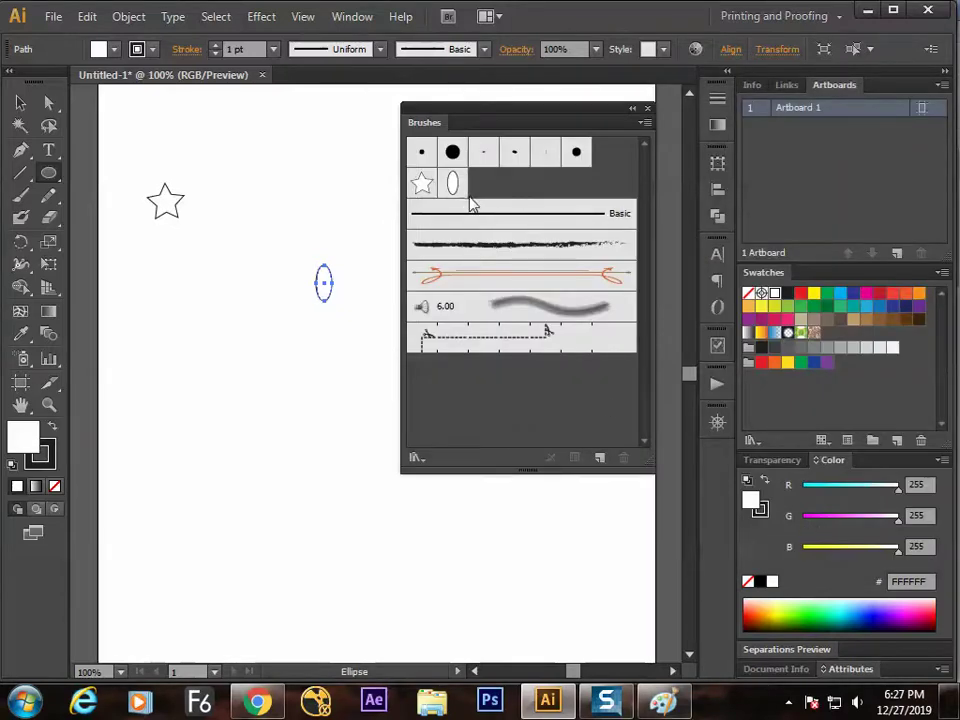
# Delete the ellipse from the artboard
pyautogui.click(20, 102)
pyautogui.moveTo(272, 222); pyautogui.dragTo(345, 354)
pyautogui.press('Delete')
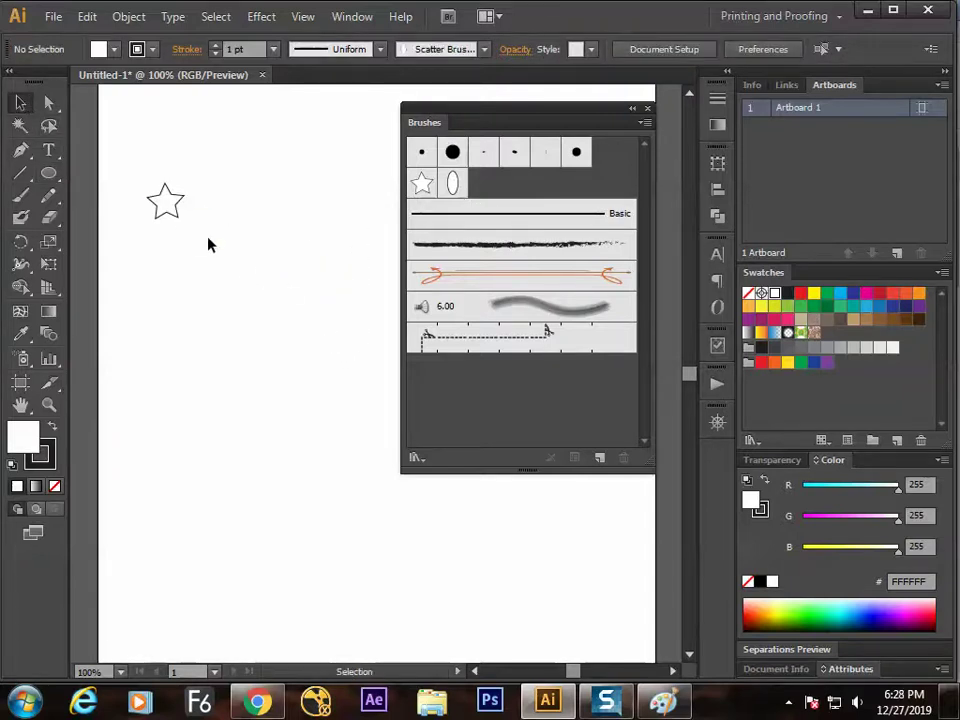
# Paint a curved, downward-sloping stroke below the star using the Paintbrush with the star scatter brush, and deselect it
pyautogui.click(183, 219)
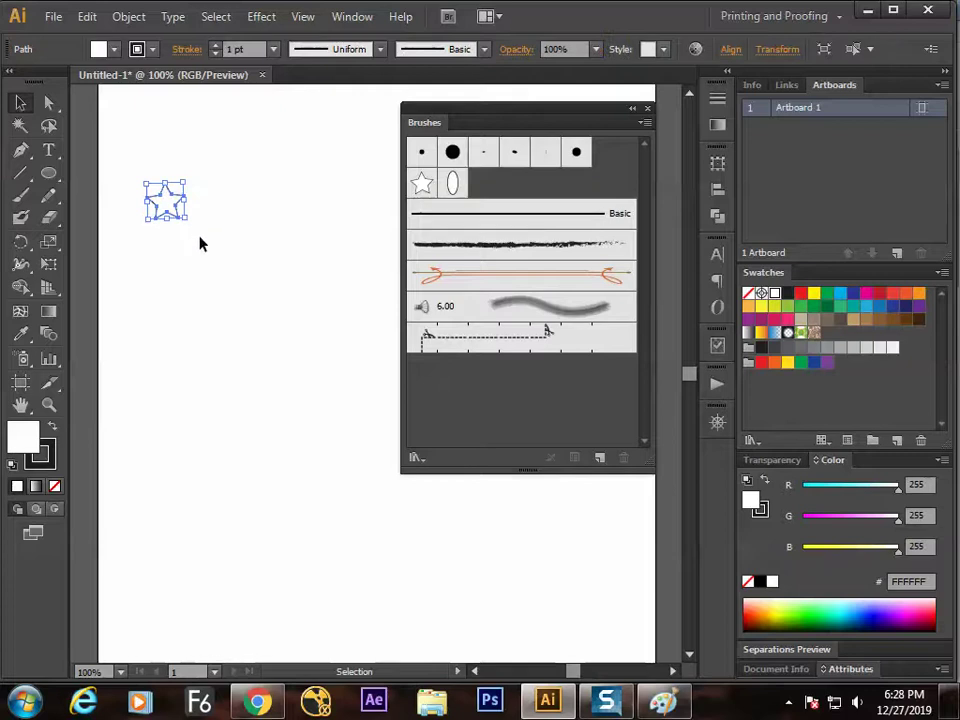
pyautogui.click(197, 244)
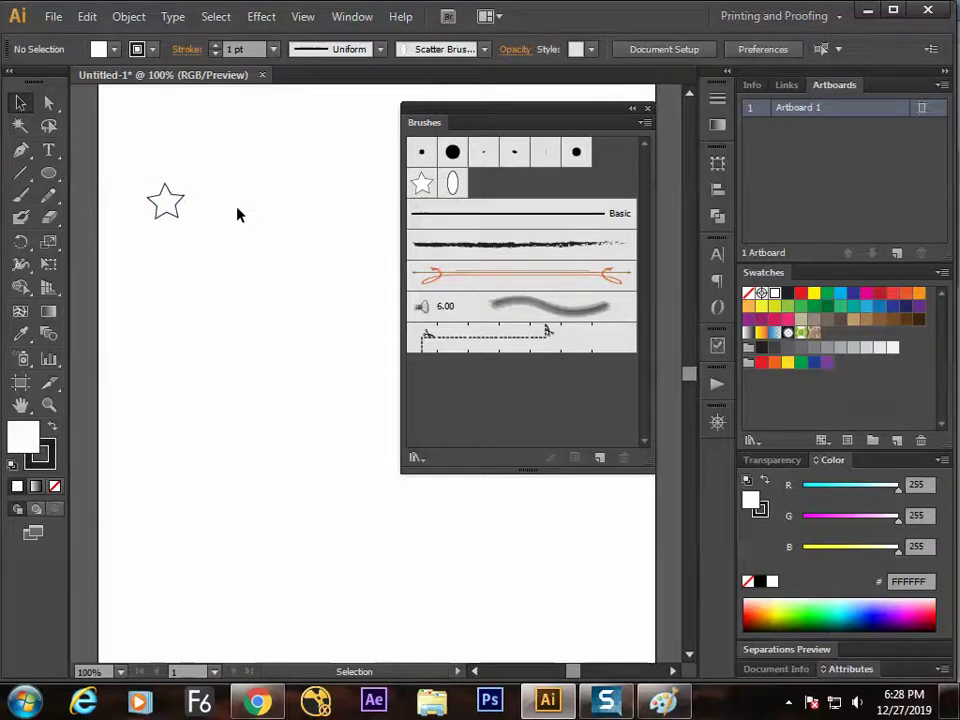
pyautogui.click(421, 184)
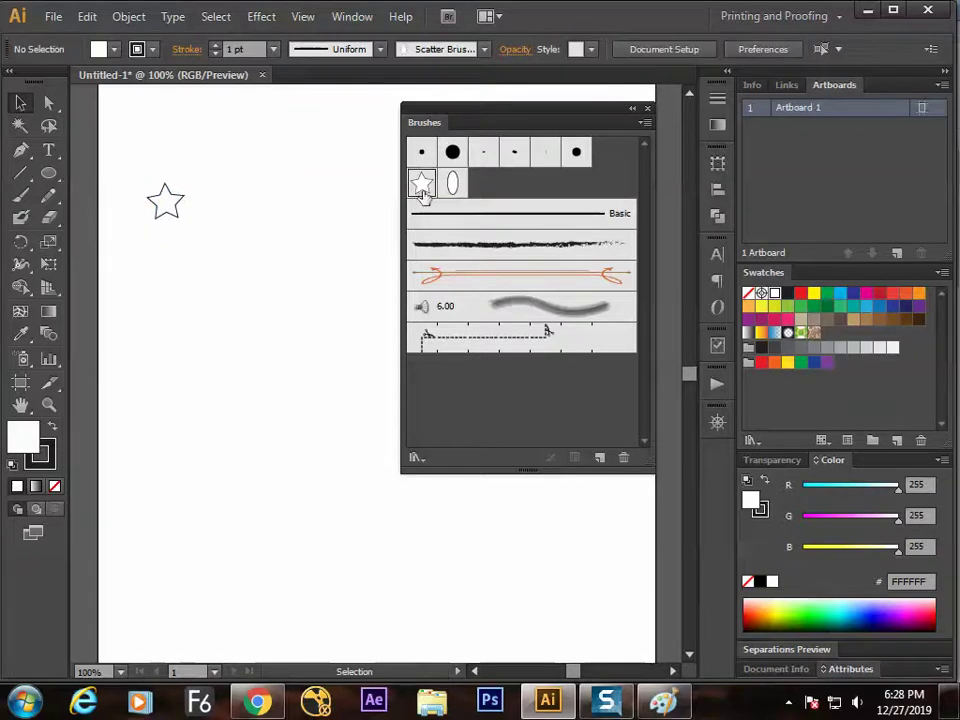
pyautogui.click(21, 194)
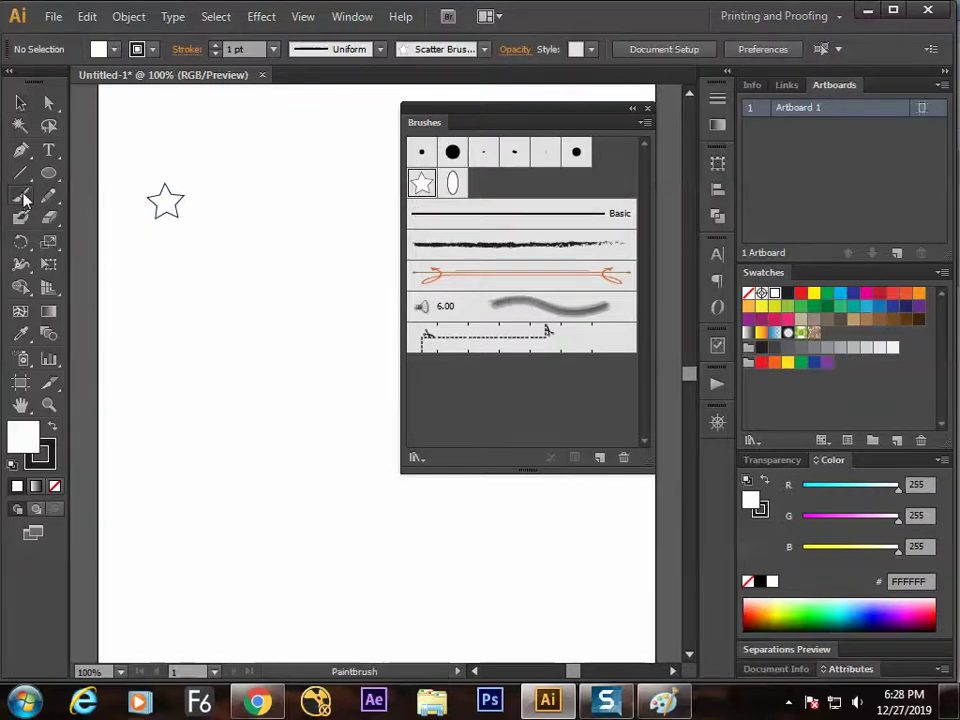
pyautogui.moveTo(122, 280)
pyautogui.mouseDown()
pyautogui.moveTo(194, 330)
pyautogui.moveTo(345, 378)
pyautogui.mouseUp()
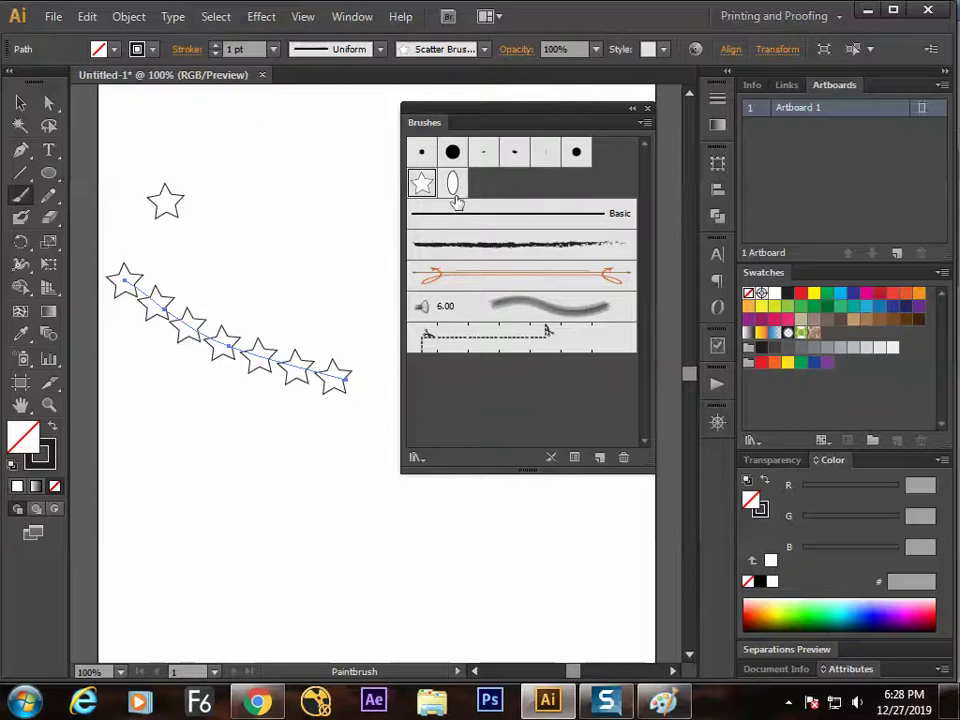
pyautogui.click(20, 102)
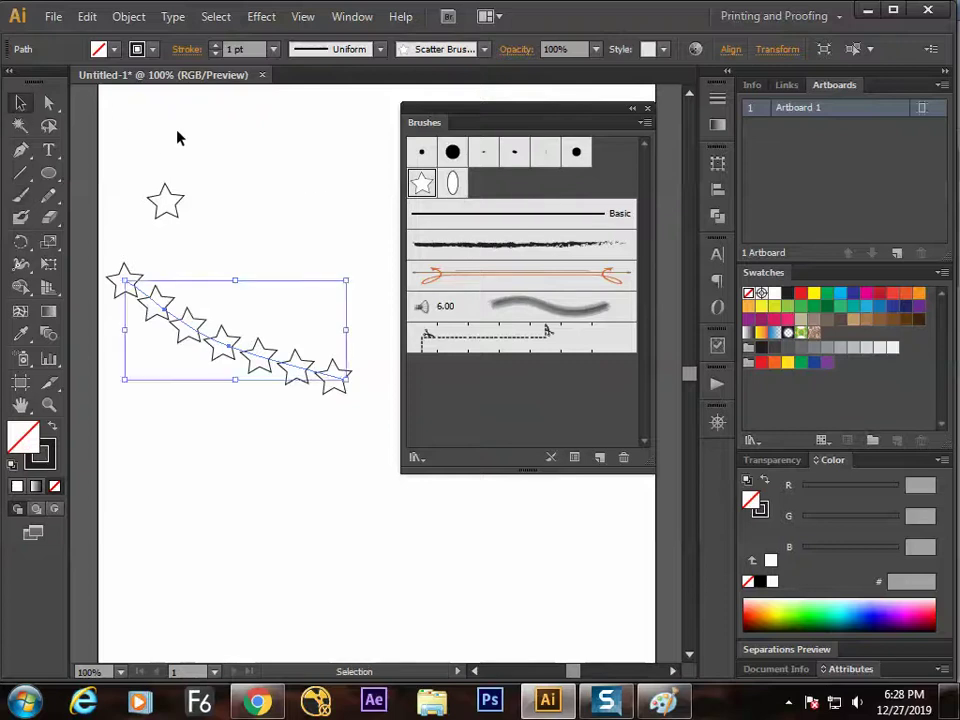
pyautogui.click(178, 139)
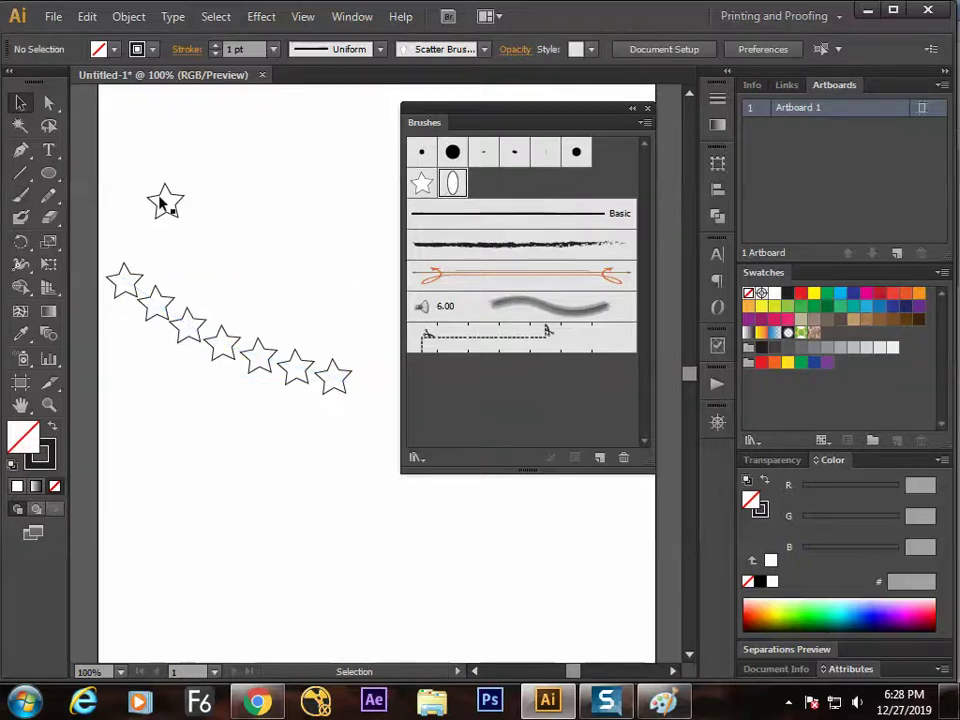
# Paint a gently rising stroke across the lower part of the artboard using the Paintbrush with the ellipse scatter brush
pyautogui.click(20, 195)
pyautogui.moveTo(163, 555); pyautogui.dragTo(436, 517)
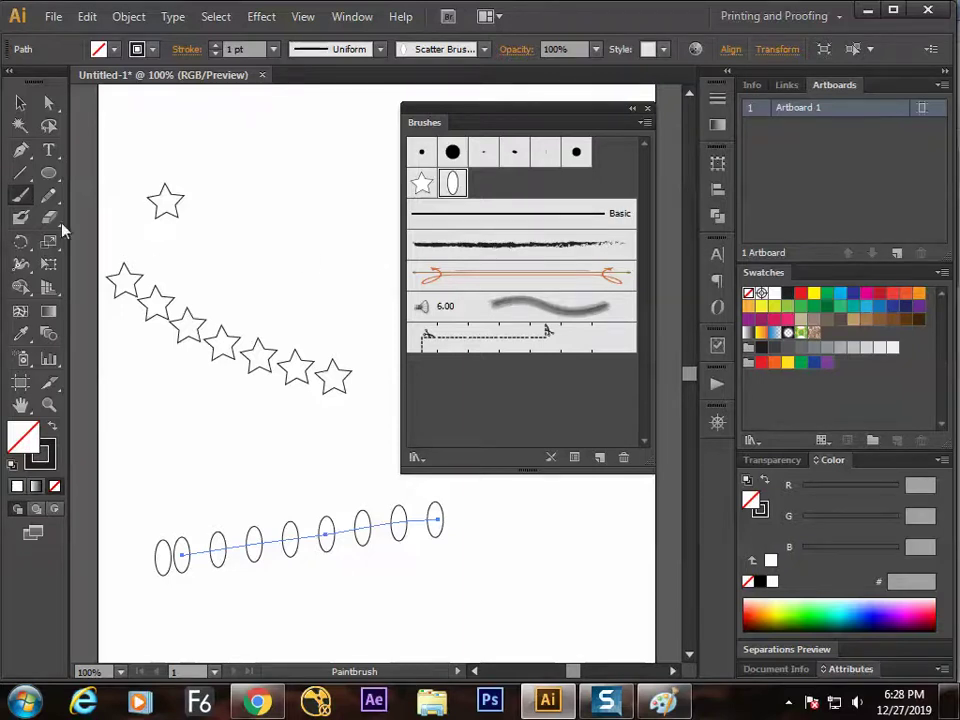
pyautogui.click(20, 104)
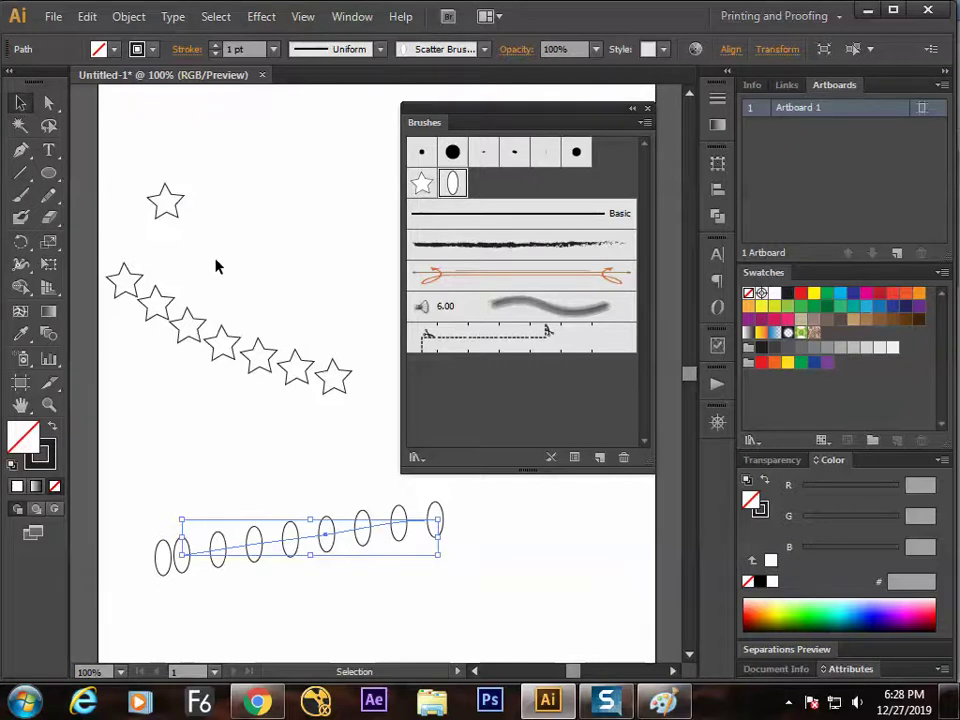
# Delete the painted star and ellipse strokes along with the leftover star and ellipse, moving the Brushes panel aside to free the artboard
pyautogui.moveTo(249, 221)
pyautogui.mouseDown()
pyautogui.moveTo(187, 550)
pyautogui.moveTo(180, 545)
pyautogui.mouseUp()
pyautogui.press('Delete')
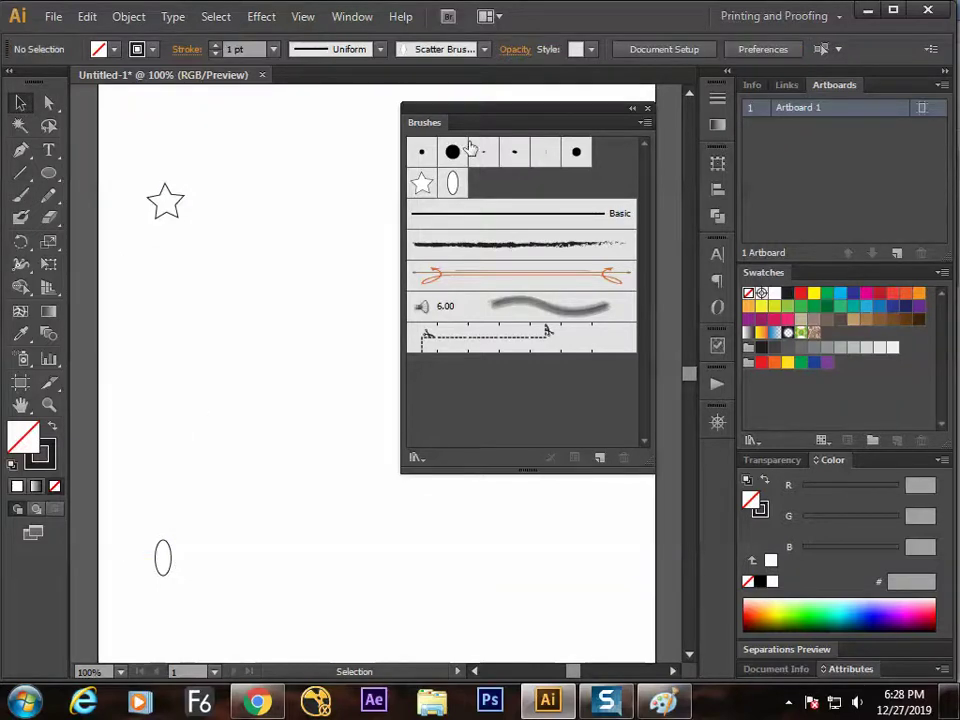
pyautogui.moveTo(489, 122); pyautogui.dragTo(617, 100)
pyautogui.moveTo(195, 253); pyautogui.dragTo(104, 615)
pyautogui.press('Delete')
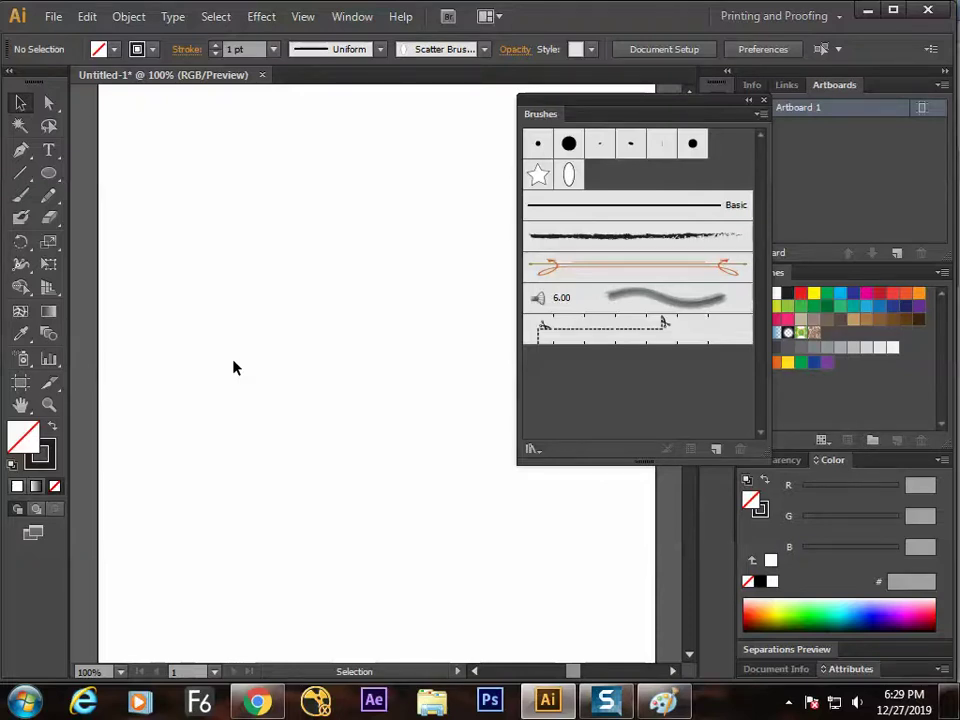
pyautogui.click(50, 180)
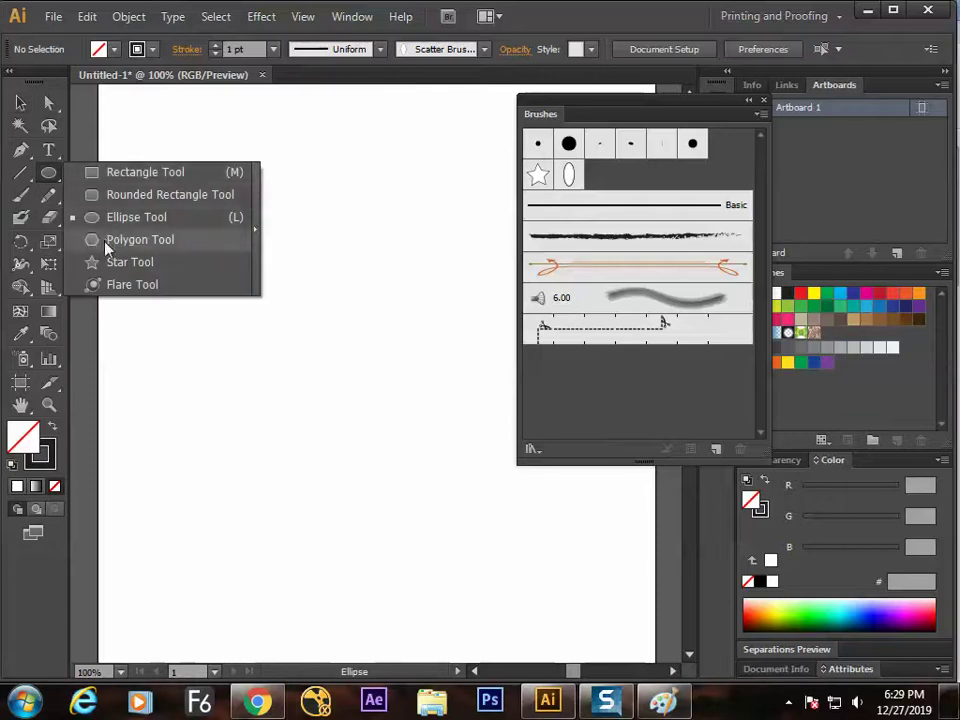
pyautogui.click(112, 270)
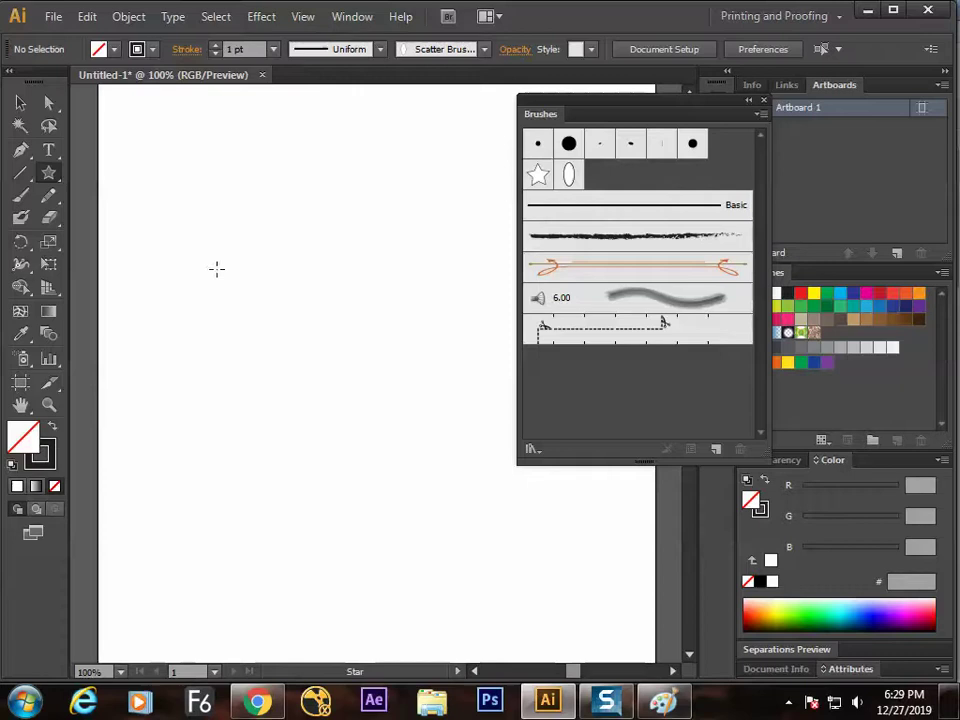
pyautogui.click(20, 102)
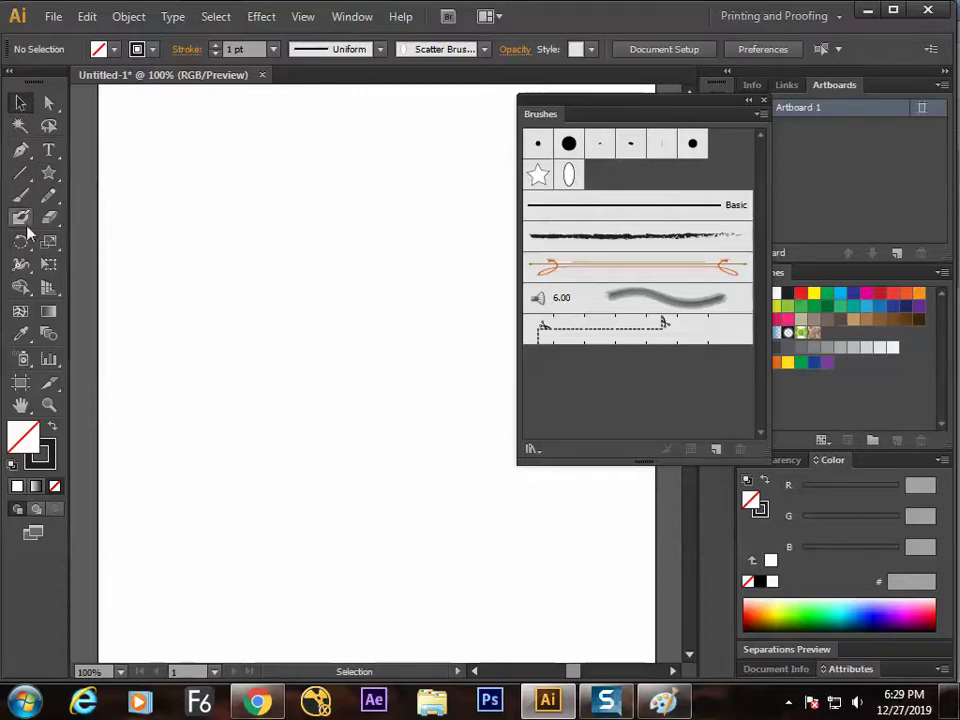
# Paint a long looping stroke over the artboard with the ellipse scatter brush, and switch it to the star scatter brush
pyautogui.click(20, 195)
pyautogui.moveTo(262, 474)
pyautogui.mouseDown()
pyautogui.moveTo(339, 350)
pyautogui.moveTo(381, 527)
pyautogui.moveTo(276, 201)
pyautogui.moveTo(272, 403)
pyautogui.moveTo(480, 268)
pyautogui.mouseUp()
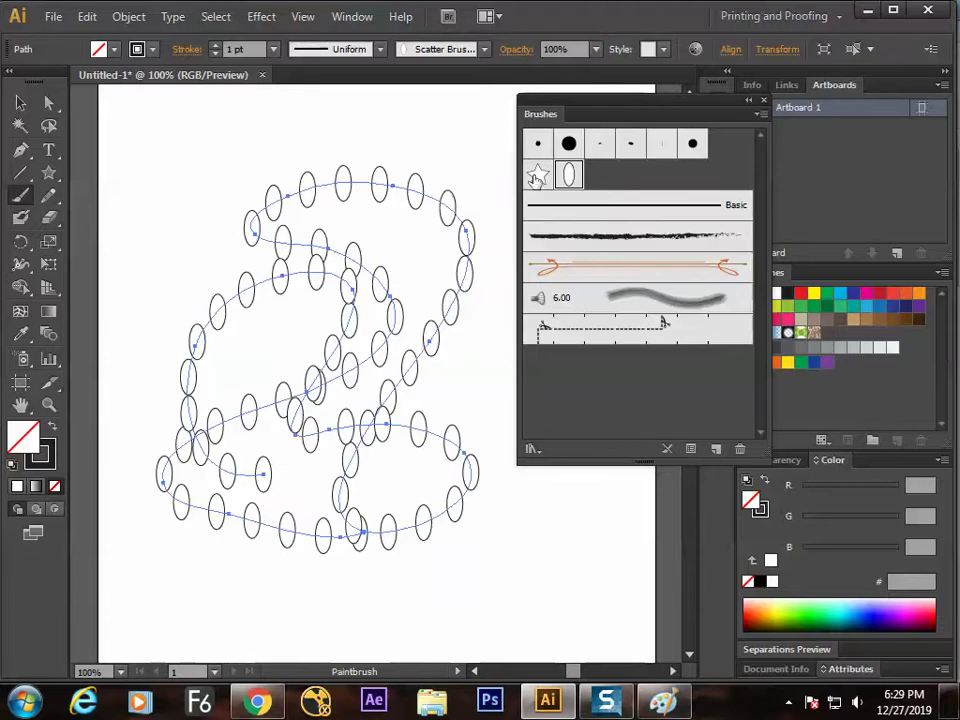
pyautogui.click(538, 175)
# Select the looping star stroke and delete it from the artboard
pyautogui.click(20, 103)
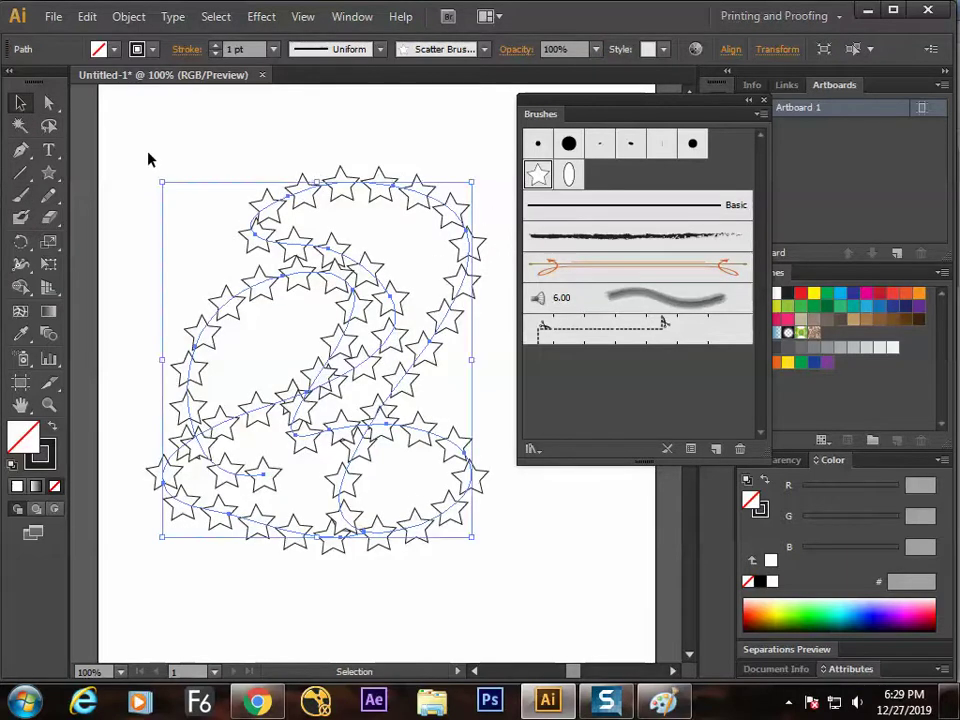
pyautogui.click(471, 518)
pyautogui.click(320, 418)
pyautogui.press('Delete')
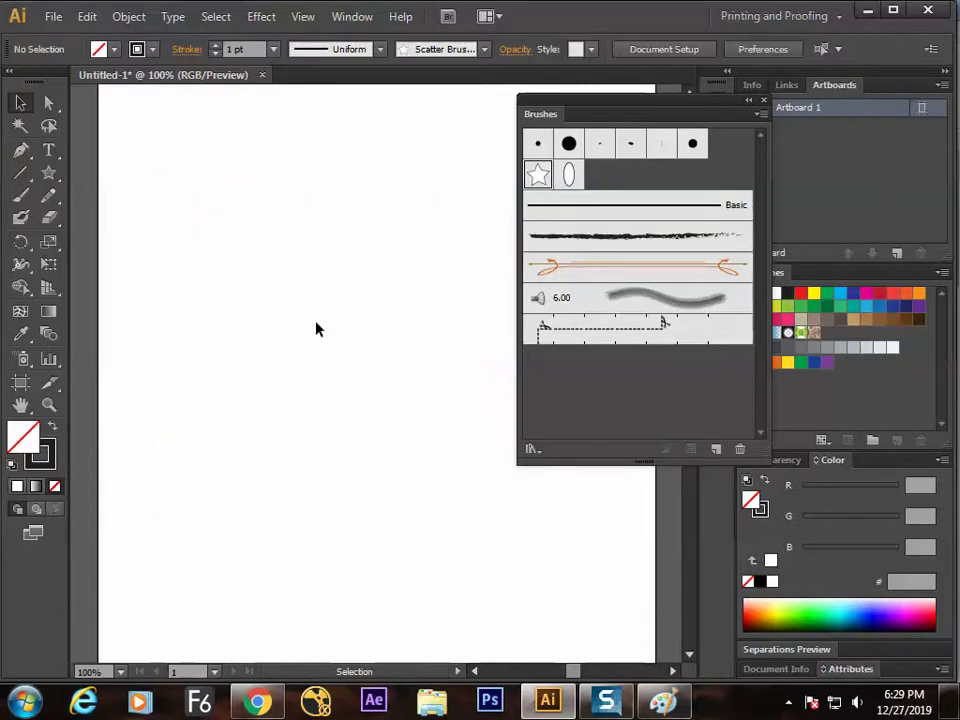
# Draw a horizontal line segment across the upper part of the artboard and apply the star scatter brush to it
pyautogui.click(20, 172)
pyautogui.moveTo(193, 265); pyautogui.dragTo(448, 266)
pyautogui.click(538, 175)
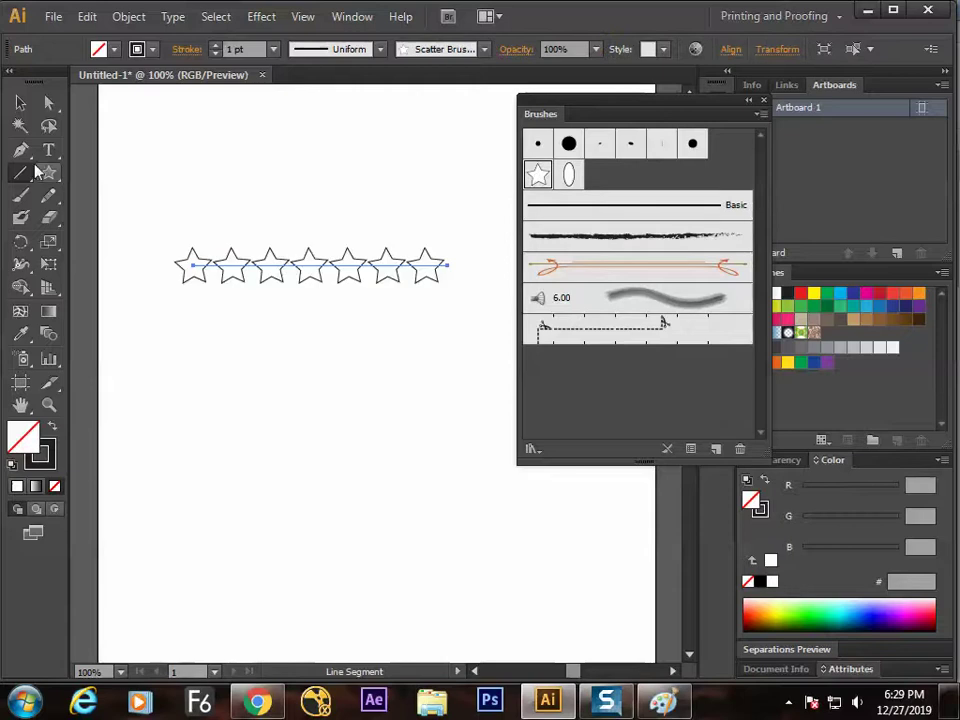
# Move the star-brushed line slightly left and down on the artboard
pyautogui.click(22, 102)
pyautogui.click(306, 286)
pyautogui.moveTo(306, 272); pyautogui.dragTo(247, 289)
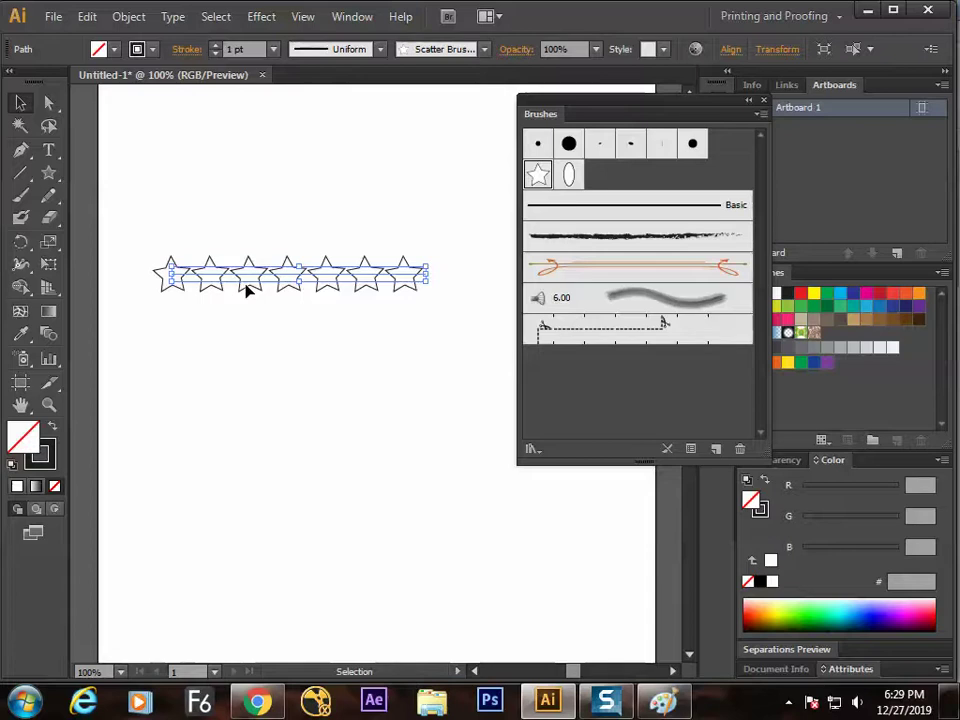
# Open the options of the star scatter brush and set its fixed size to 59%
pyautogui.doubleClick(538, 177)
pyautogui.moveTo(546, 103)
pyautogui.mouseDown()
pyautogui.moveTo(531, 291)
pyautogui.moveTo(394, 338)
pyautogui.moveTo(356, 325)
pyautogui.mouseUp()
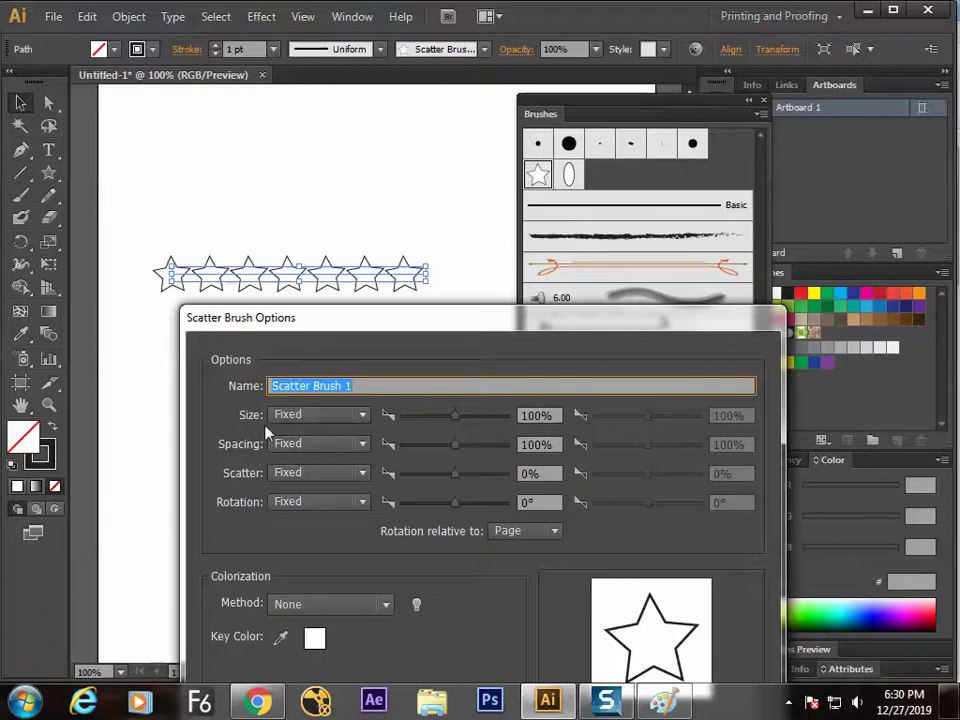
pyautogui.moveTo(455, 425); pyautogui.dragTo(431, 428)
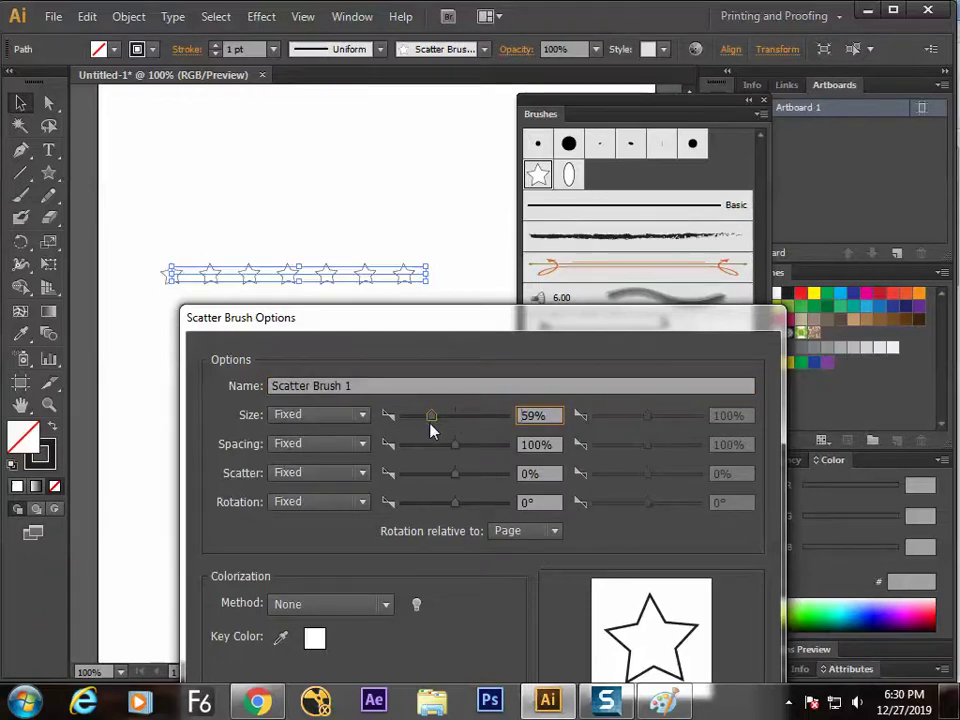
# Make the star brush's size Random, adjusting its range to a 28% minimum and a 72% maximum
pyautogui.click(345, 419)
pyautogui.click(334, 457)
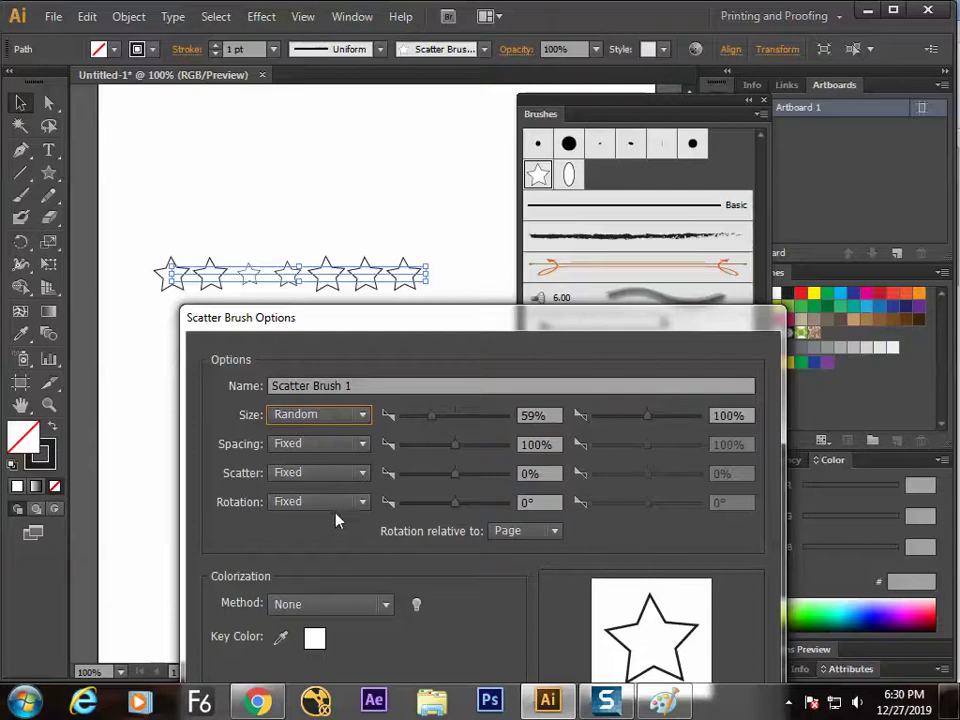
pyautogui.moveTo(415, 333); pyautogui.dragTo(393, 341)
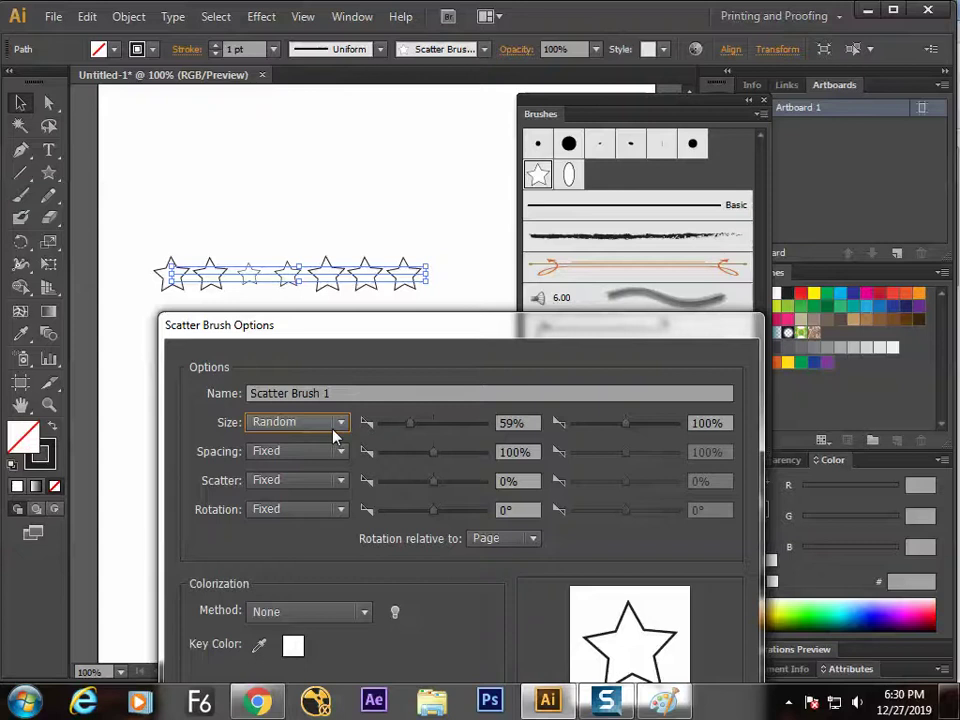
pyautogui.moveTo(410, 426); pyautogui.dragTo(399, 431)
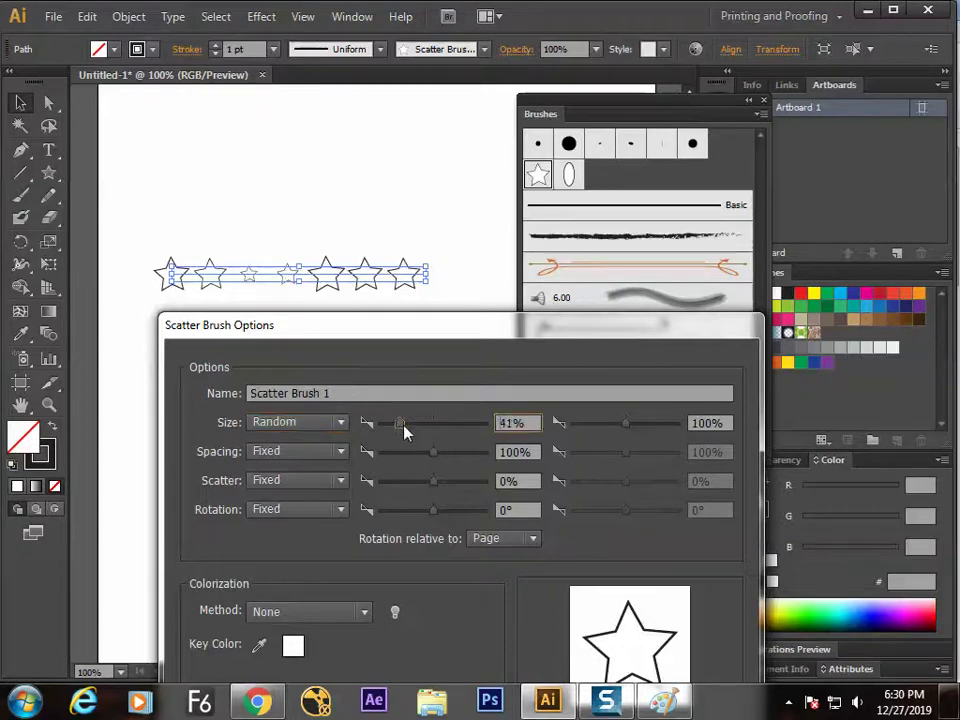
pyautogui.click(626, 426)
pyautogui.moveTo(629, 424); pyautogui.dragTo(630, 425)
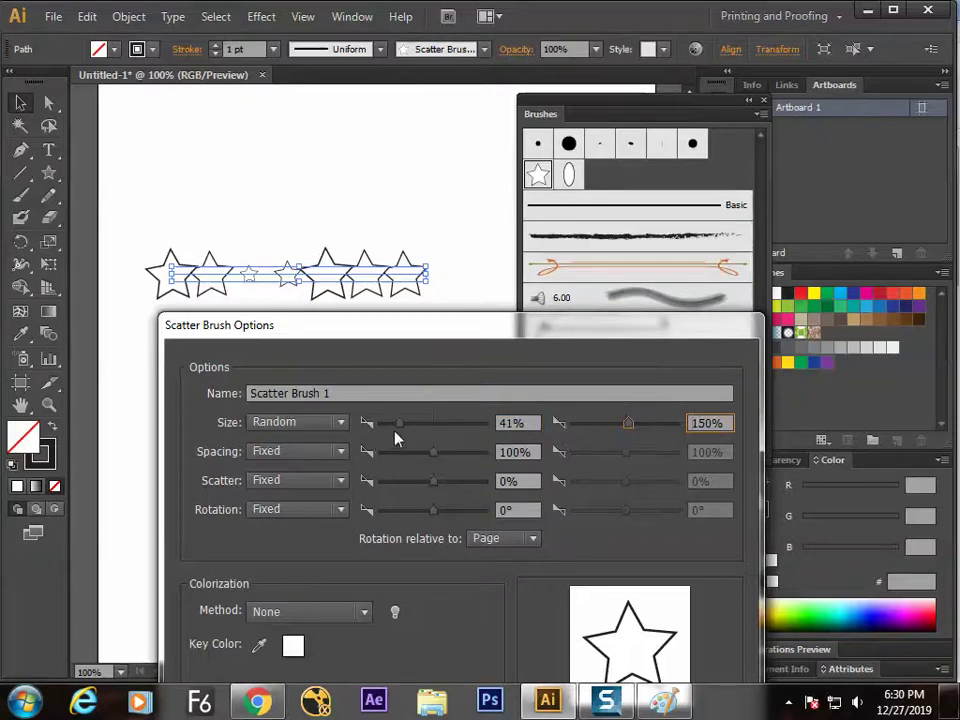
pyautogui.moveTo(399, 424); pyautogui.dragTo(392, 424)
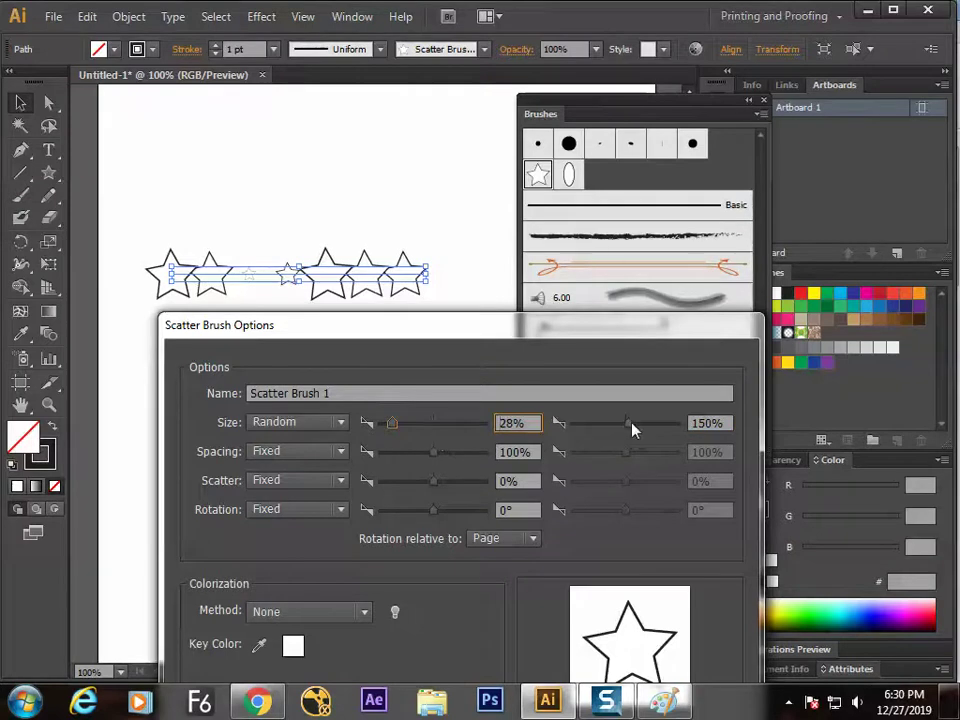
pyautogui.moveTo(629, 426); pyautogui.dragTo(609, 431)
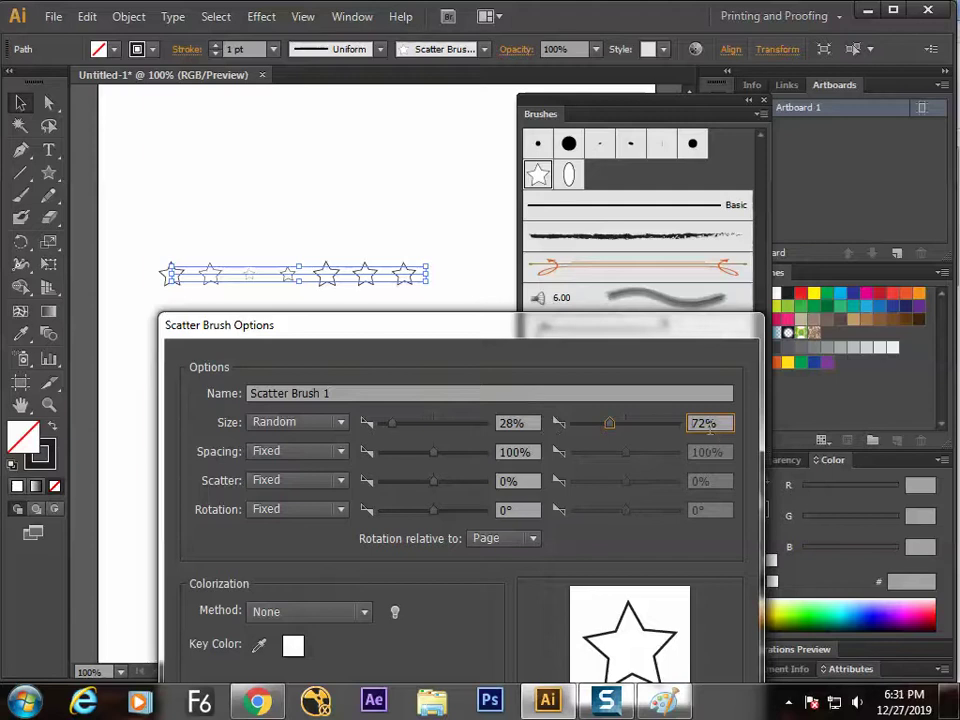
# Set the star brush's size variation to Pressure and review the variation choices for size and spacing
pyautogui.click(330, 423)
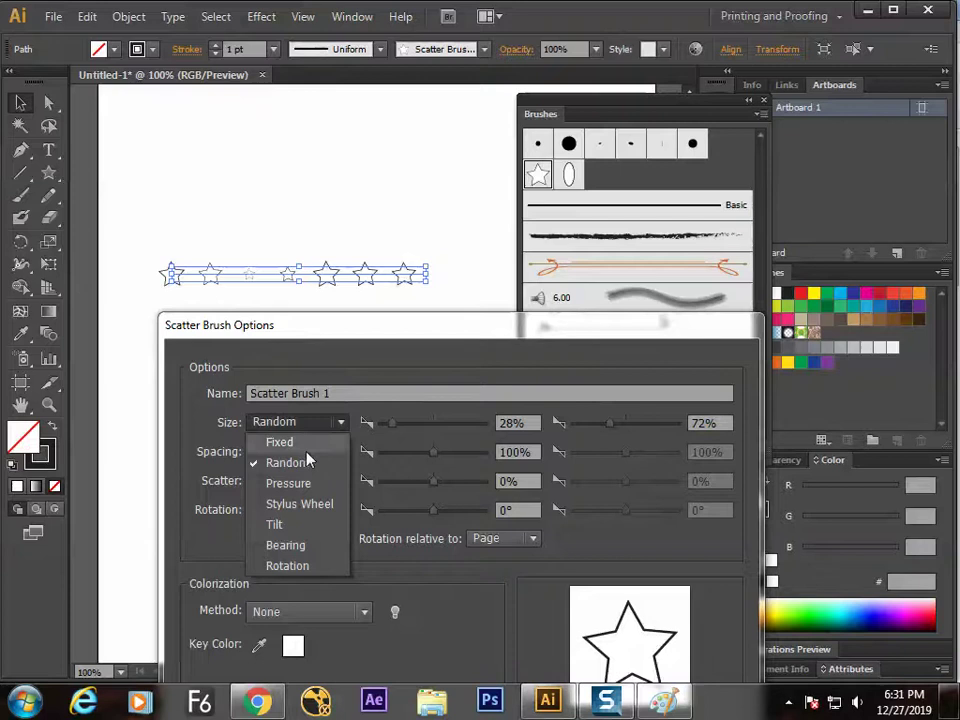
pyautogui.click(300, 485)
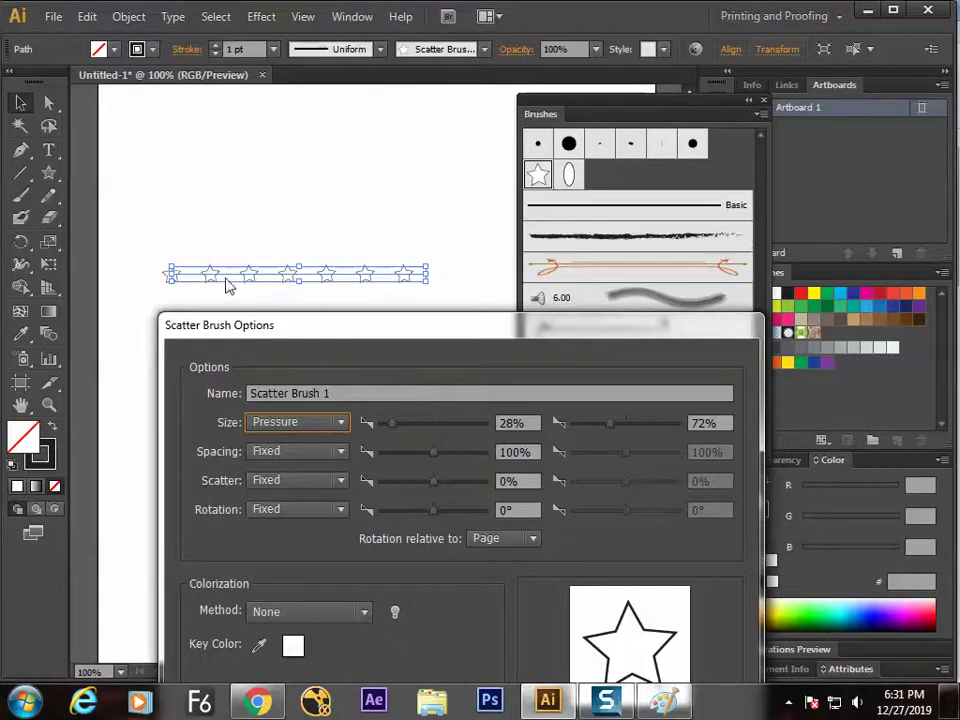
pyautogui.click(266, 425)
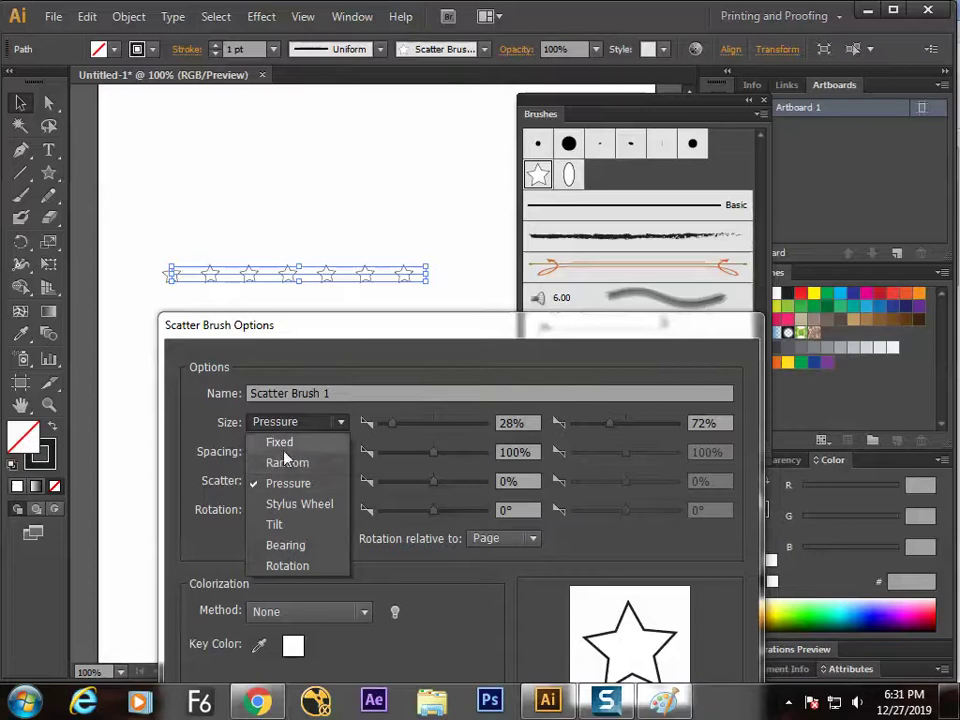
pyautogui.click(210, 437)
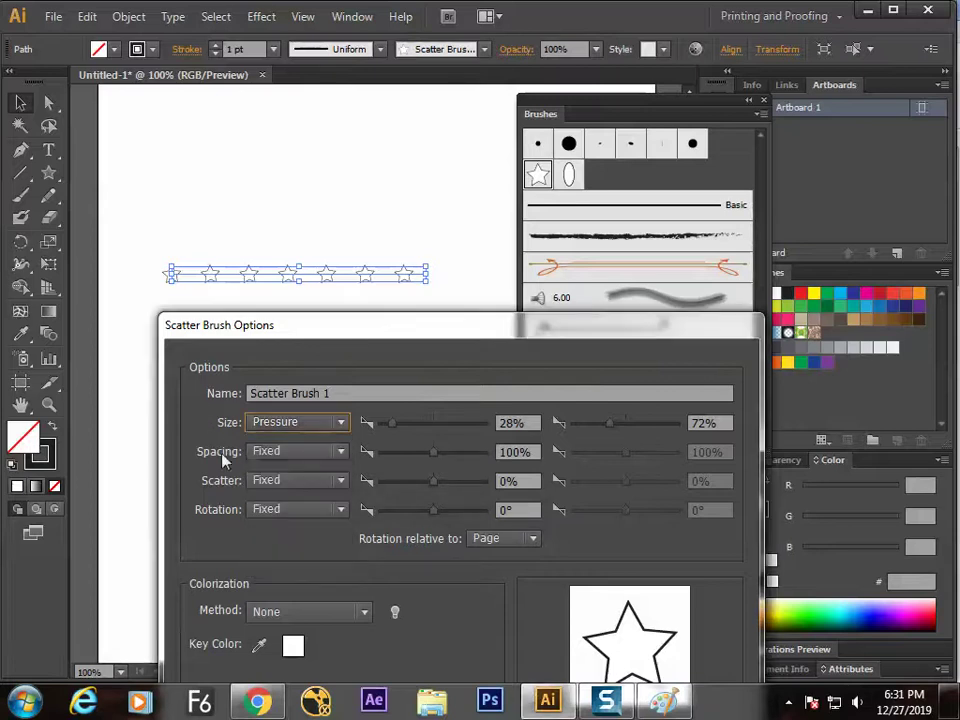
pyautogui.click(260, 452)
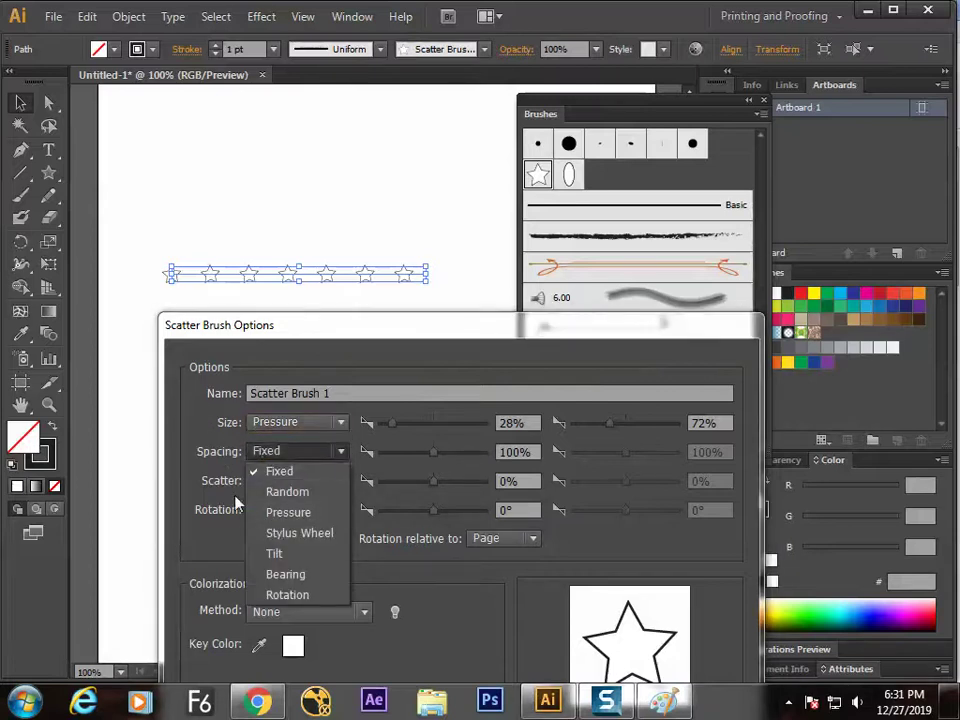
pyautogui.click(208, 480)
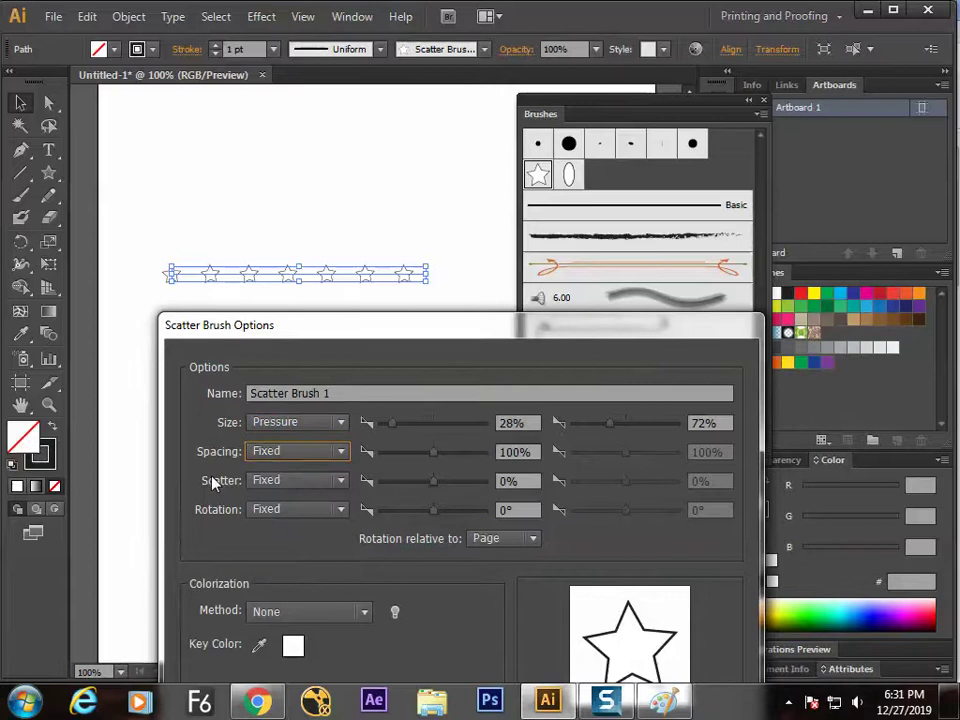
# Return the star brush's size variation to Fixed and set the size to 68%
pyautogui.click(333, 423)
pyautogui.click(330, 442)
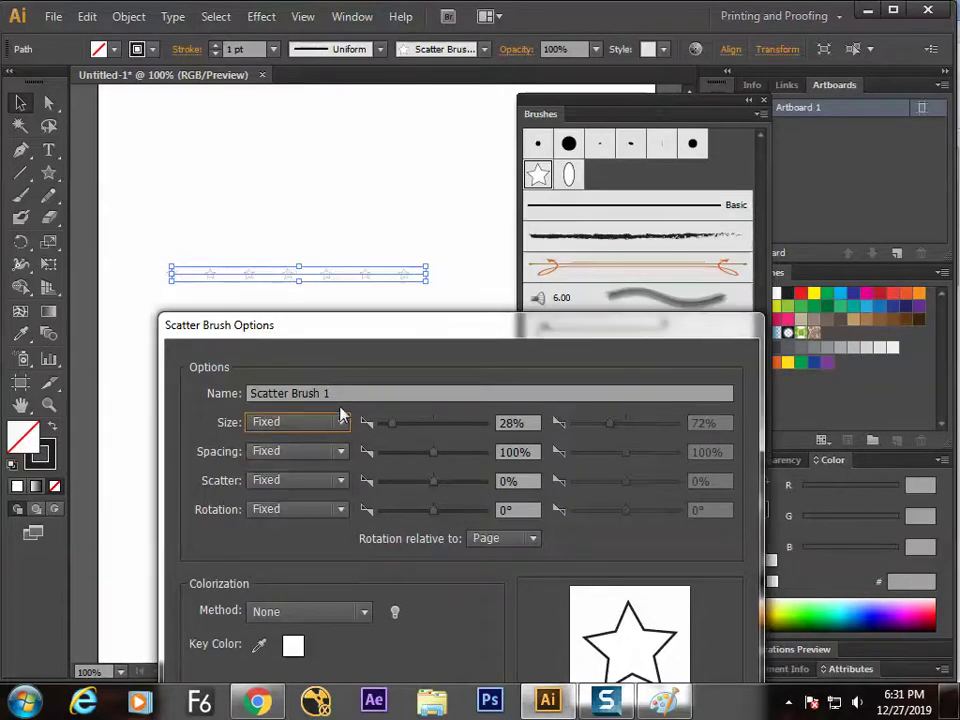
pyautogui.moveTo(392, 424); pyautogui.dragTo(418, 432)
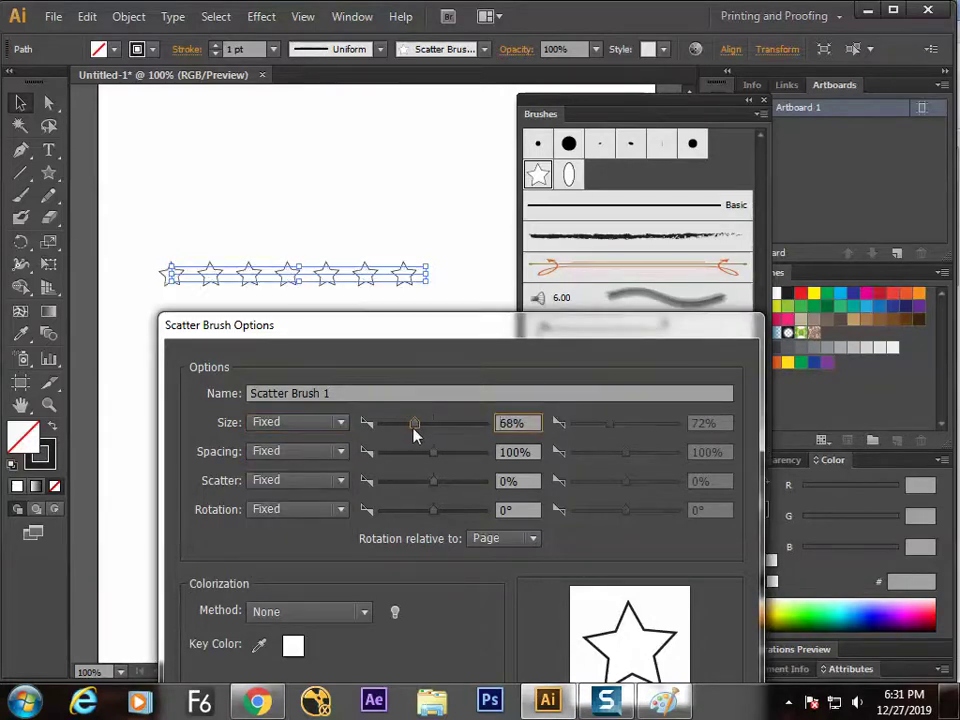
# Make the star brush's spacing Random with a 40% minimum and a 216% maximum
pyautogui.click(296, 453)
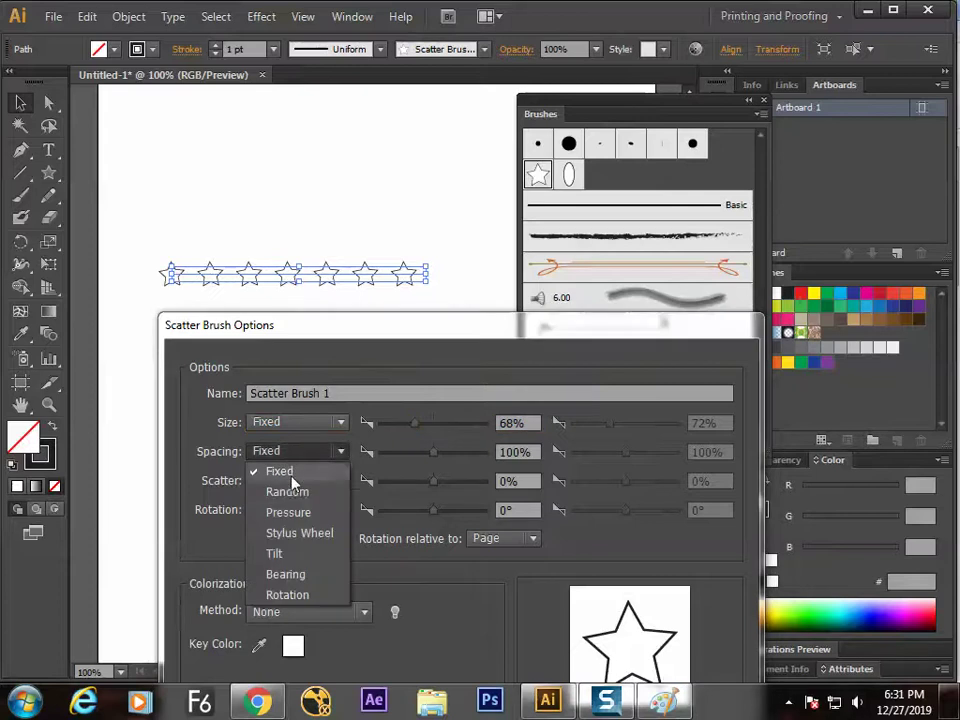
pyautogui.click(290, 489)
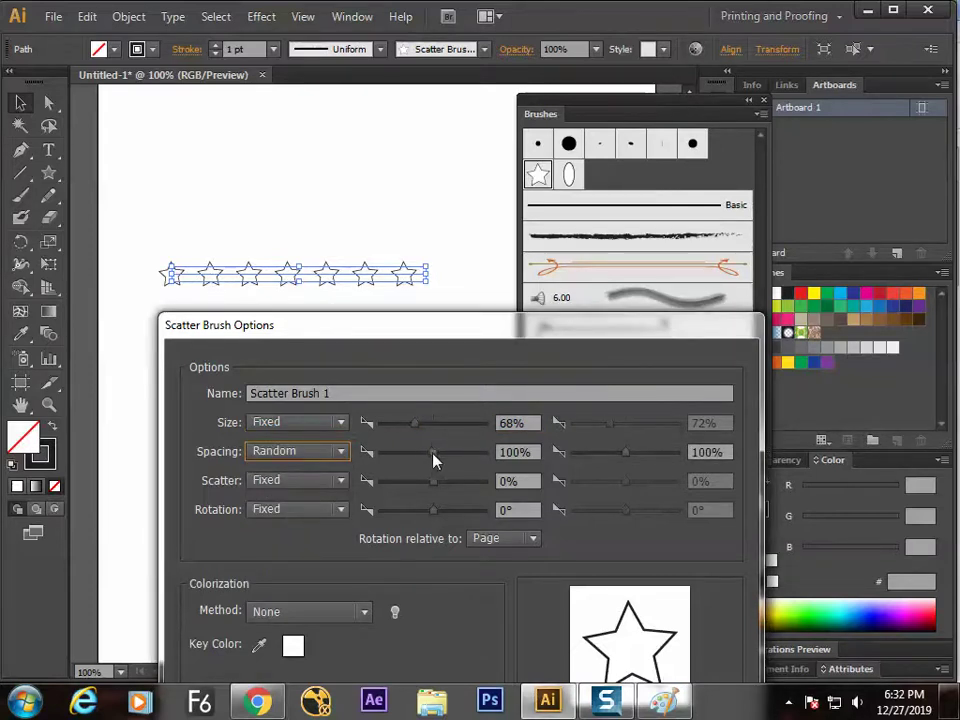
pyautogui.moveTo(433, 454); pyautogui.dragTo(408, 461)
pyautogui.moveTo(407, 456); pyautogui.dragTo(398, 454)
pyautogui.moveTo(620, 456)
pyautogui.mouseDown()
pyautogui.moveTo(644, 456)
pyautogui.moveTo(632, 458)
pyautogui.mouseUp()
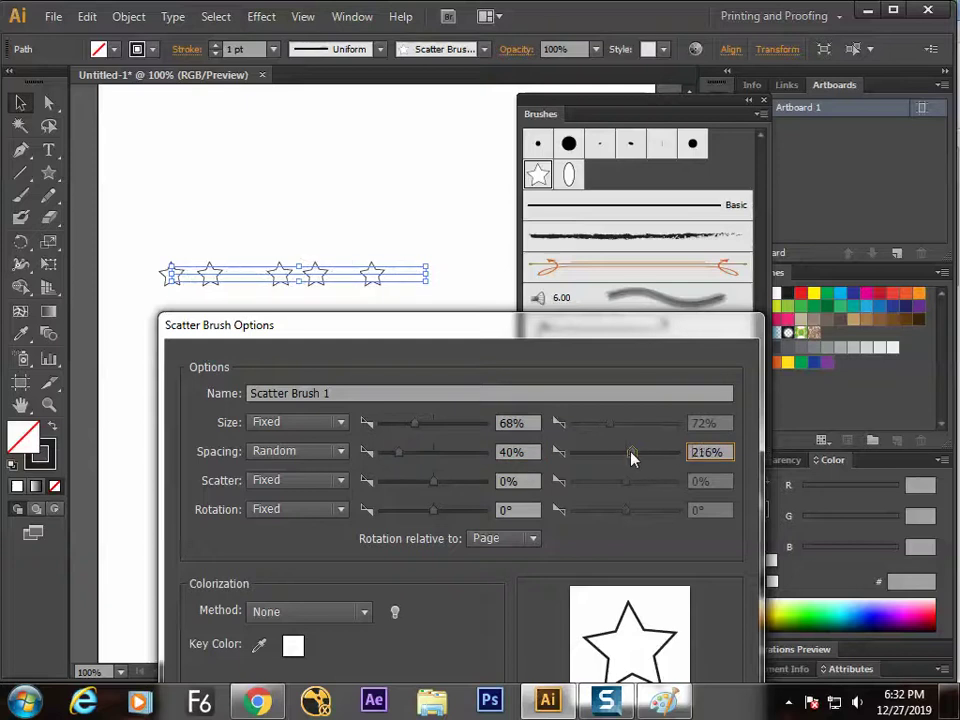
# Set the star brush's spacing to Fixed at 100% and its fixed size to 86%
pyautogui.click(313, 456)
pyautogui.click(305, 471)
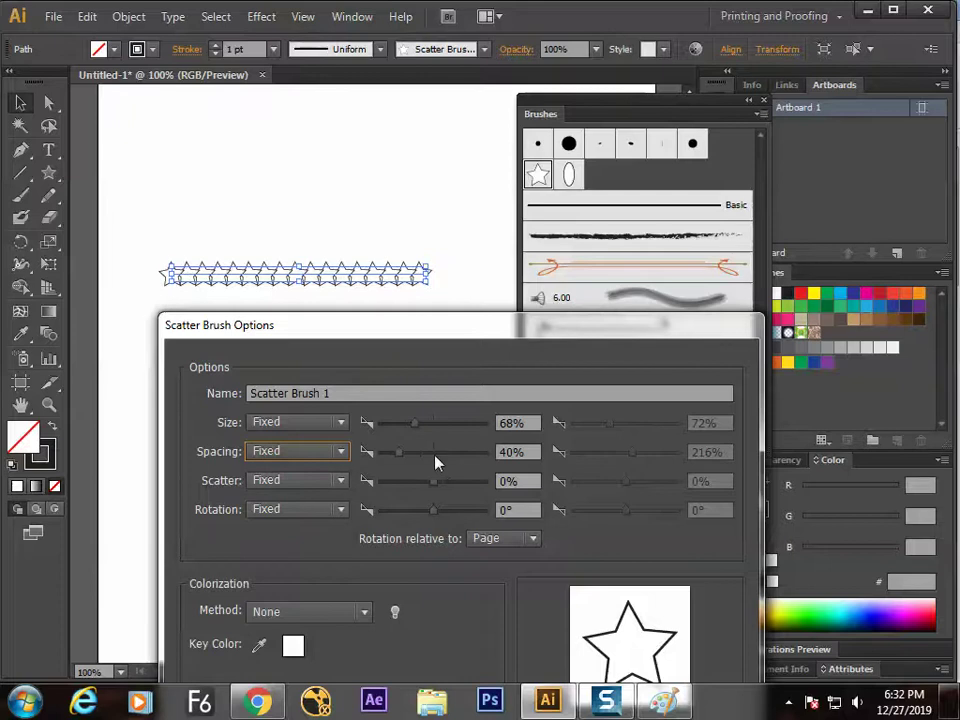
pyautogui.moveTo(405, 457); pyautogui.dragTo(424, 454)
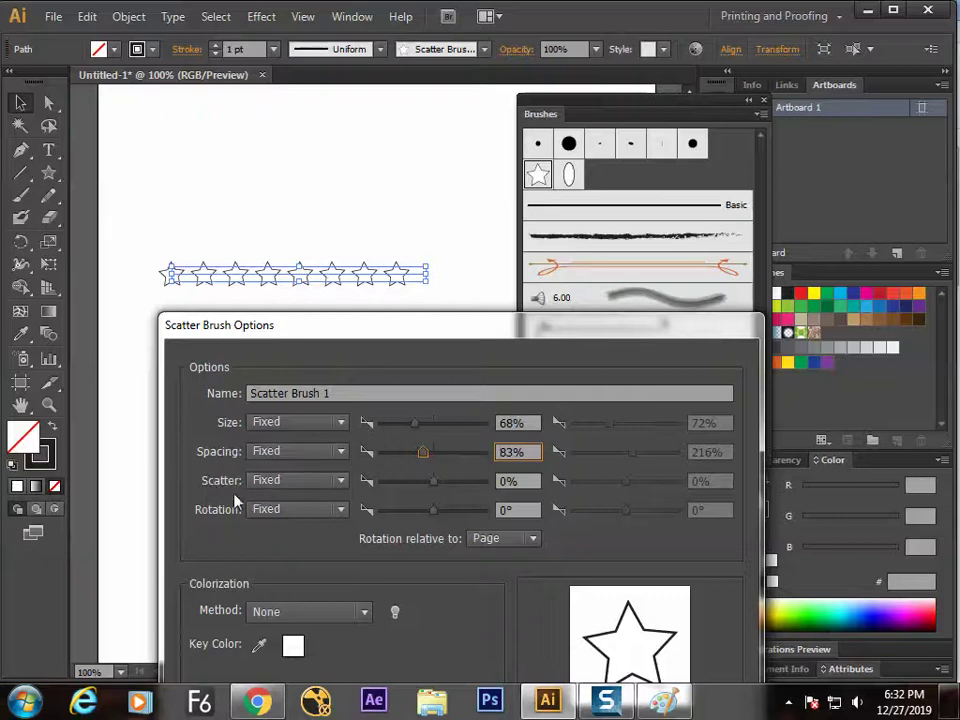
pyautogui.moveTo(424, 453)
pyautogui.mouseDown()
pyautogui.moveTo(435, 454)
pyautogui.moveTo(429, 431)
pyautogui.mouseUp()
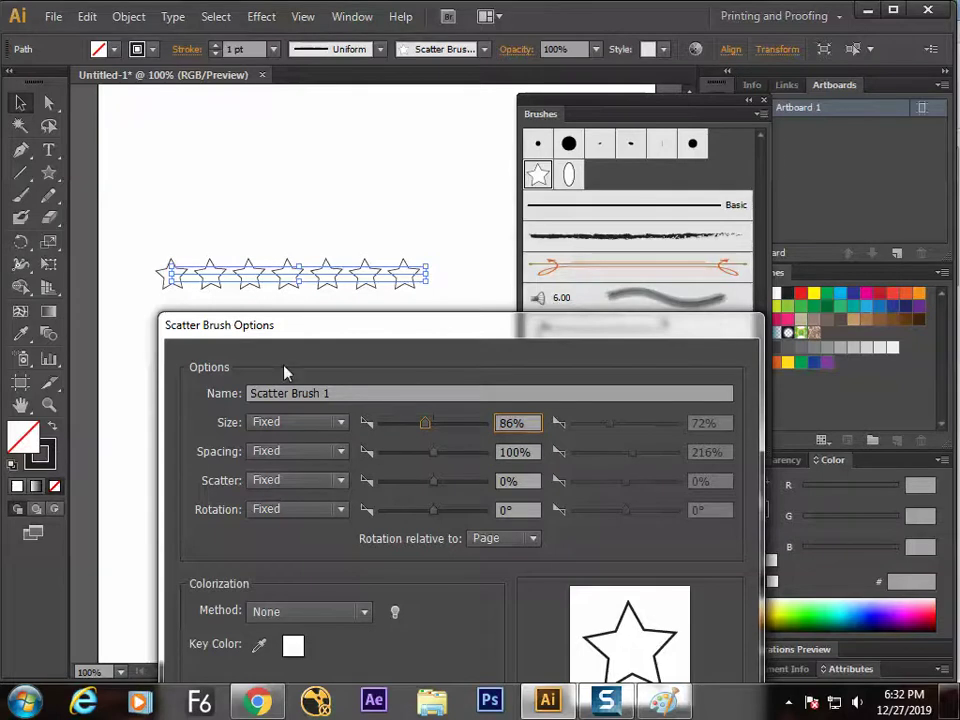
# Try a fixed scatter offset for the star brush, return it to 0%, and close the brush options without applying the changes
pyautogui.click(316, 488)
pyautogui.click(312, 495)
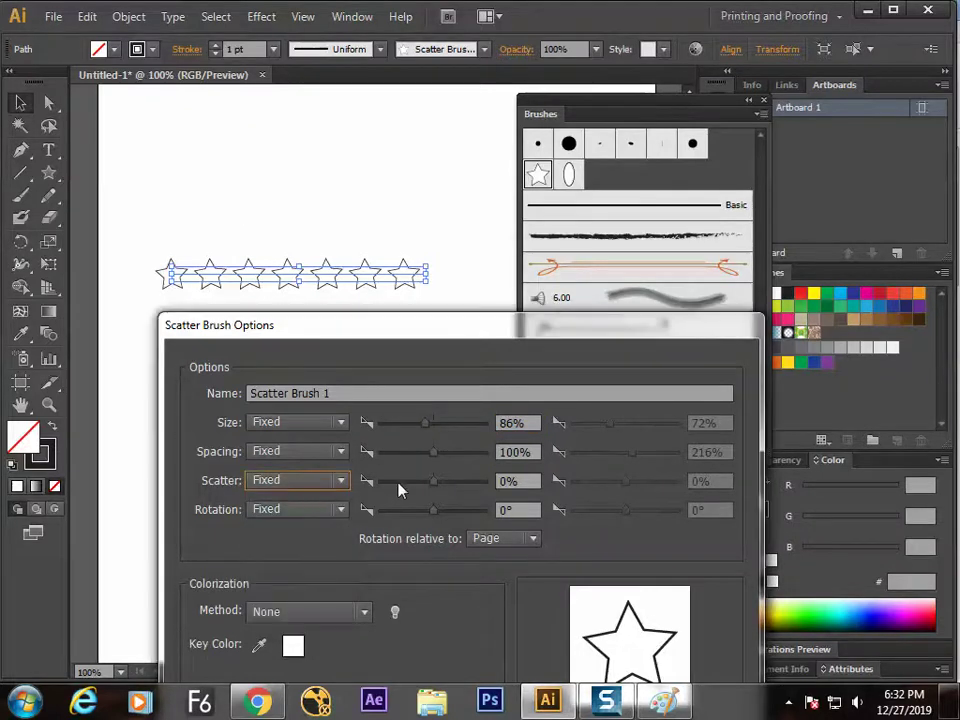
pyautogui.moveTo(437, 490)
pyautogui.mouseDown()
pyautogui.moveTo(447, 490)
pyautogui.moveTo(430, 488)
pyautogui.moveTo(439, 489)
pyautogui.mouseUp()
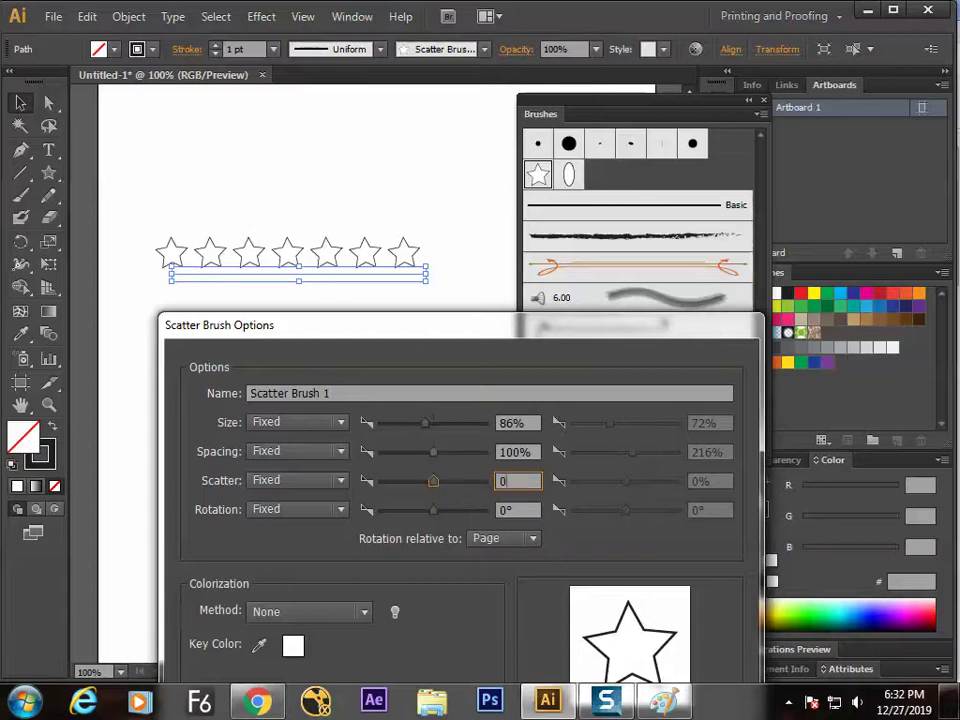
pyautogui.press('Return')
pyautogui.click(631, 388)
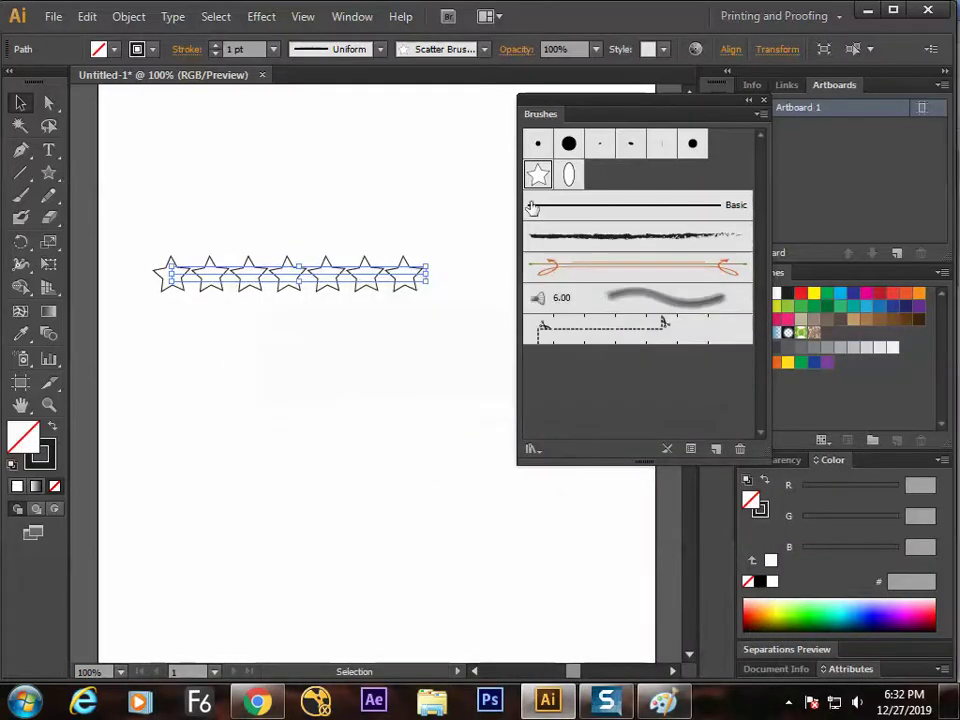
# Make the star brush's scatter Random with the first value at 165% and the second at 55%
pyautogui.doubleClick(537, 174)
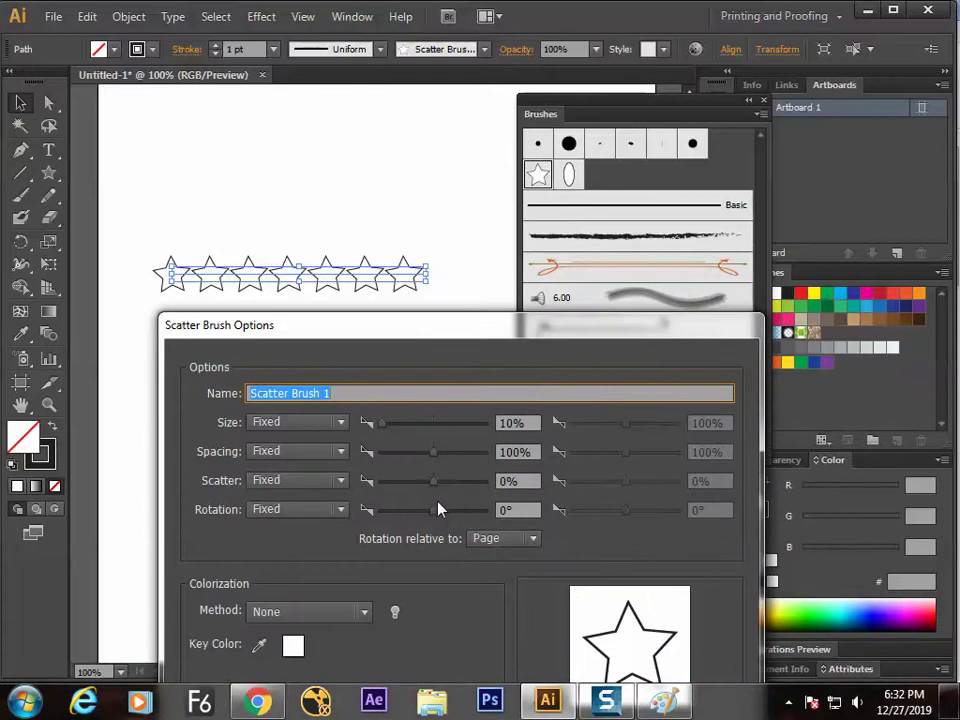
pyautogui.moveTo(435, 493)
pyautogui.mouseDown()
pyautogui.moveTo(426, 491)
pyautogui.moveTo(435, 495)
pyautogui.mouseUp()
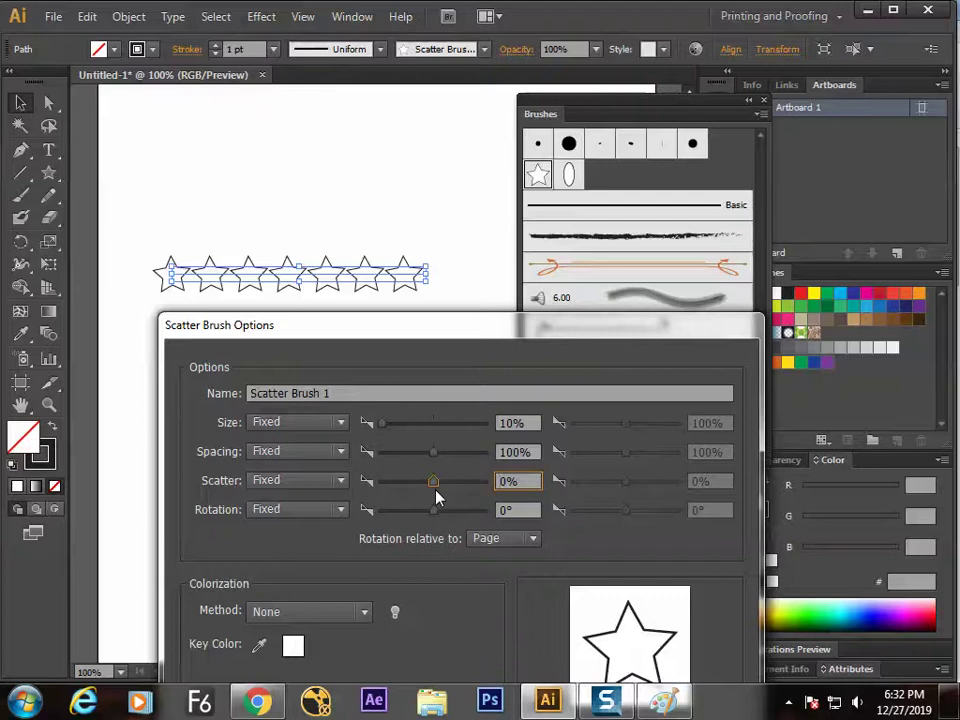
pyautogui.click(322, 490)
pyautogui.click(311, 523)
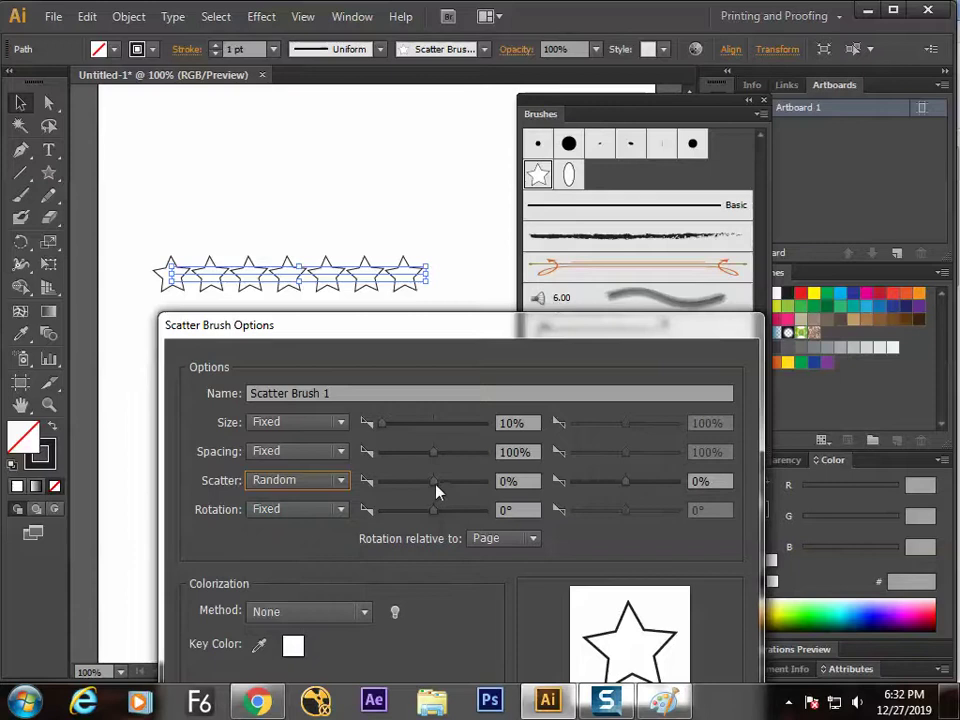
pyautogui.moveTo(436, 486); pyautogui.dragTo(442, 480)
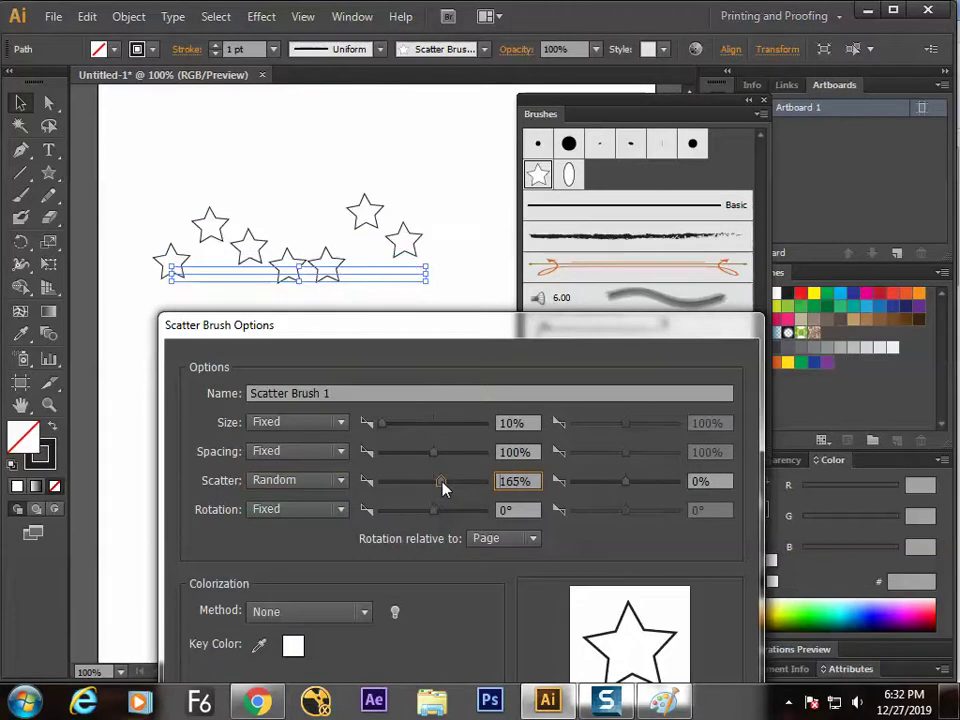
pyautogui.click(636, 488)
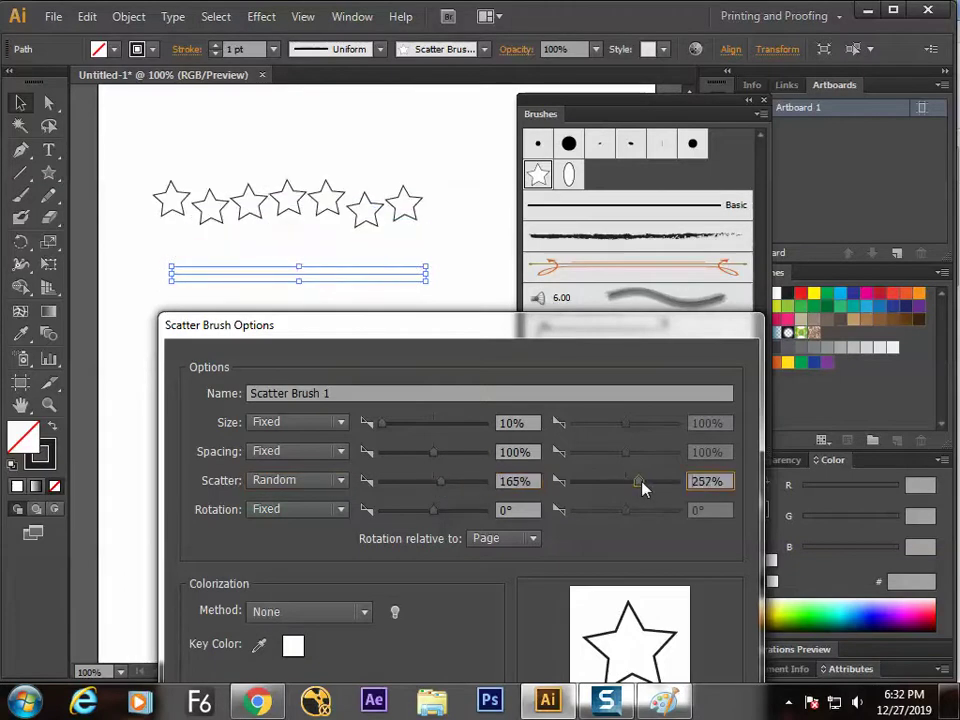
pyautogui.moveTo(636, 488)
pyautogui.mouseDown()
pyautogui.moveTo(619, 488)
pyautogui.moveTo(627, 490)
pyautogui.mouseUp()
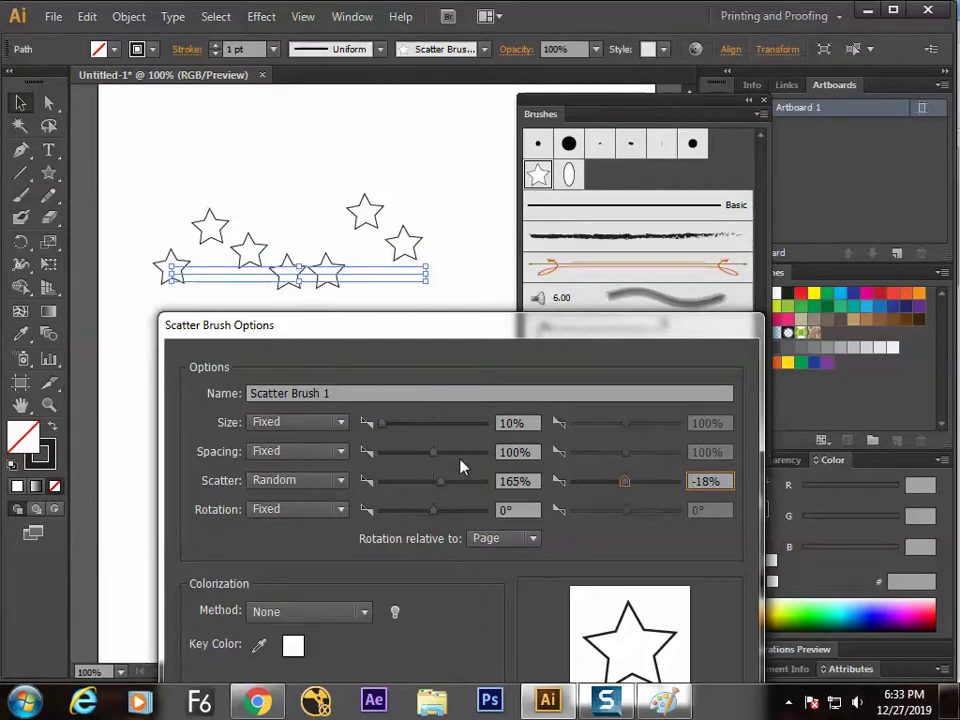
pyautogui.moveTo(622, 483); pyautogui.dragTo(630, 486)
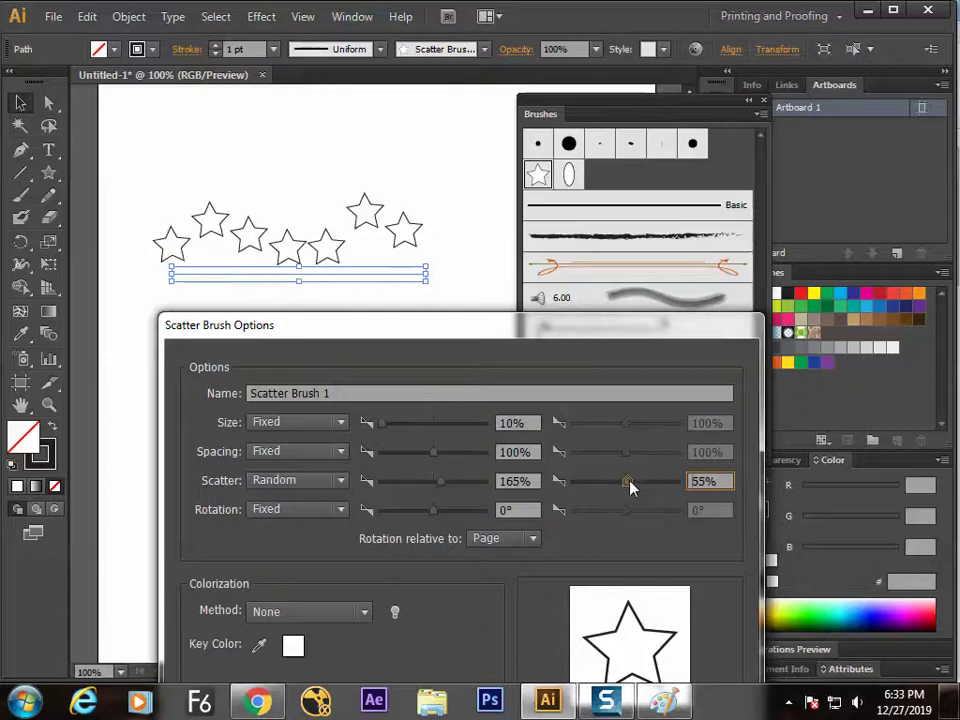
# Change the first random scatter value of the star brush to 313%, keeping the variation on Random
pyautogui.moveTo(448, 490); pyautogui.dragTo(454, 491)
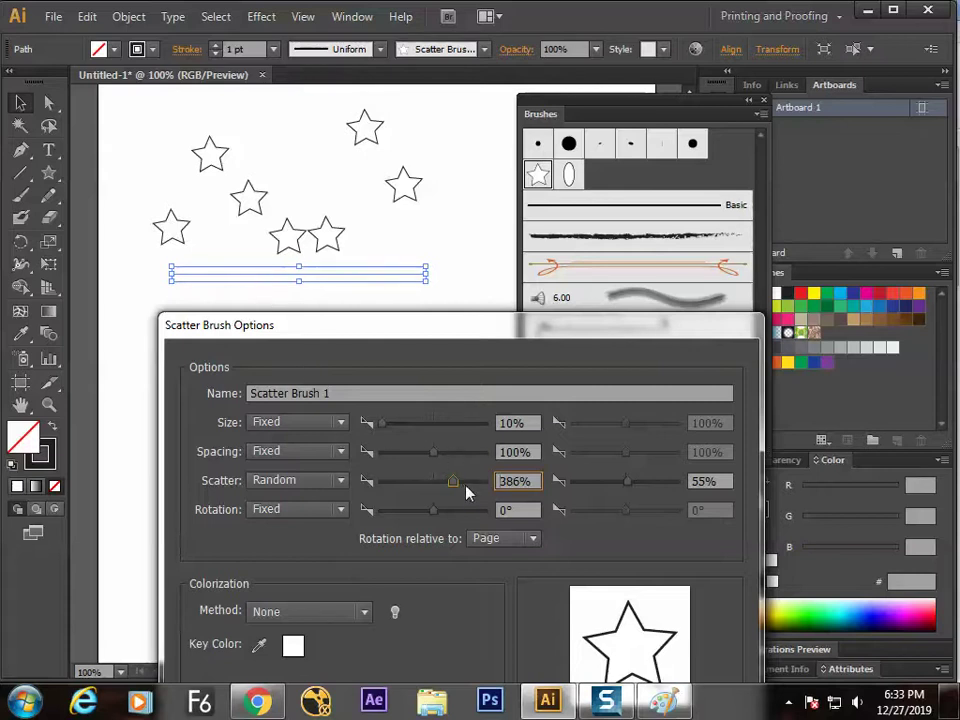
pyautogui.moveTo(460, 489); pyautogui.dragTo(449, 489)
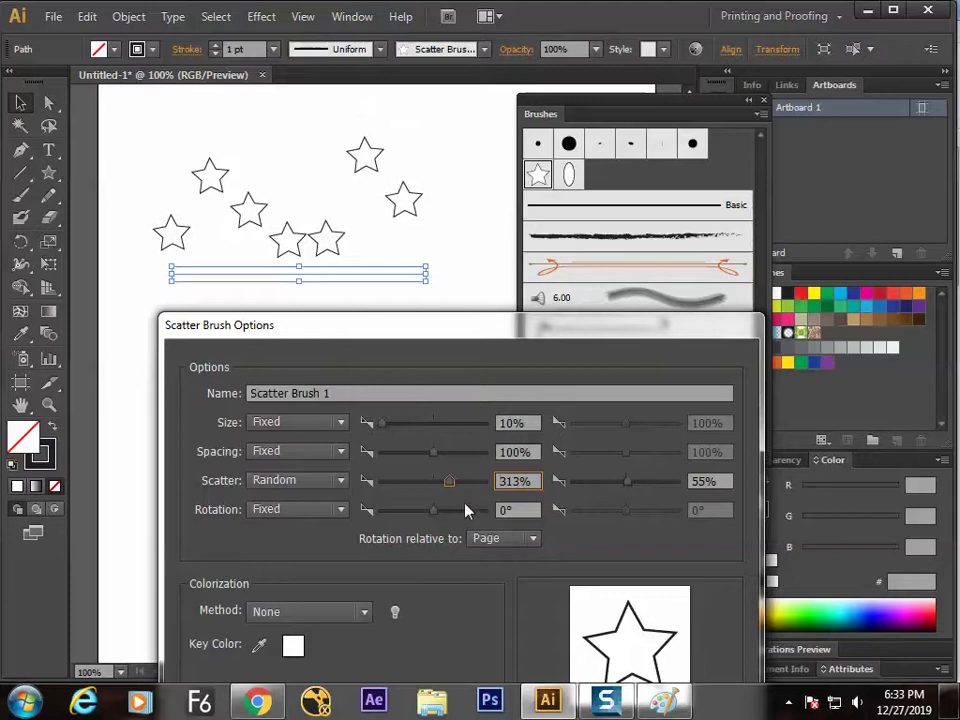
pyautogui.click(318, 485)
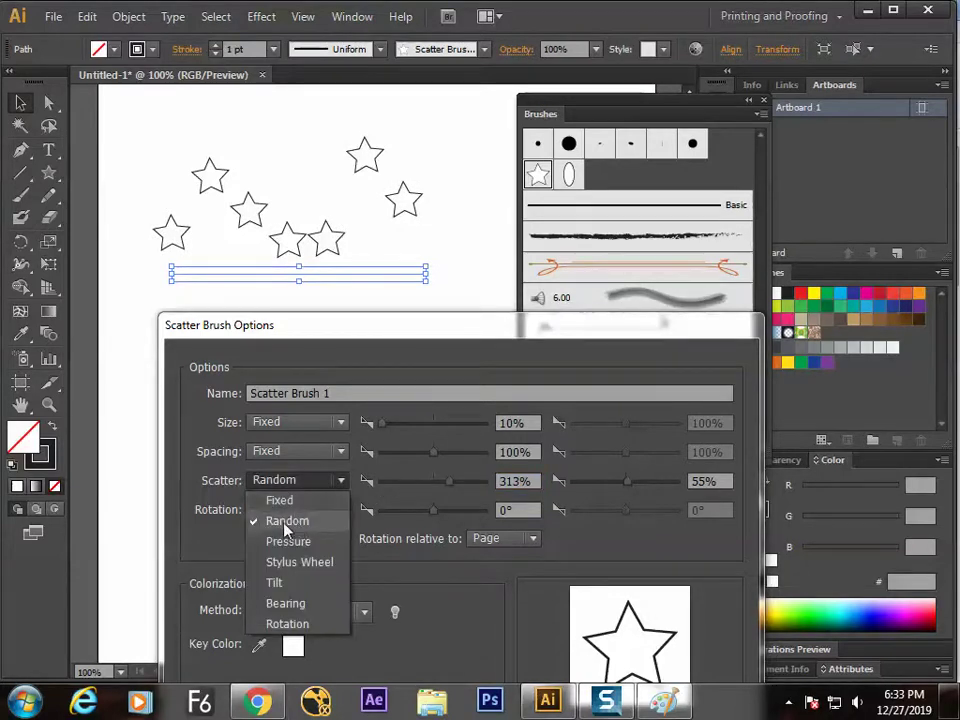
pyautogui.click(285, 523)
# Make the star brush's rotation Random with its first angle at 14°, and move the options dialog slightly aside
pyautogui.click(280, 514)
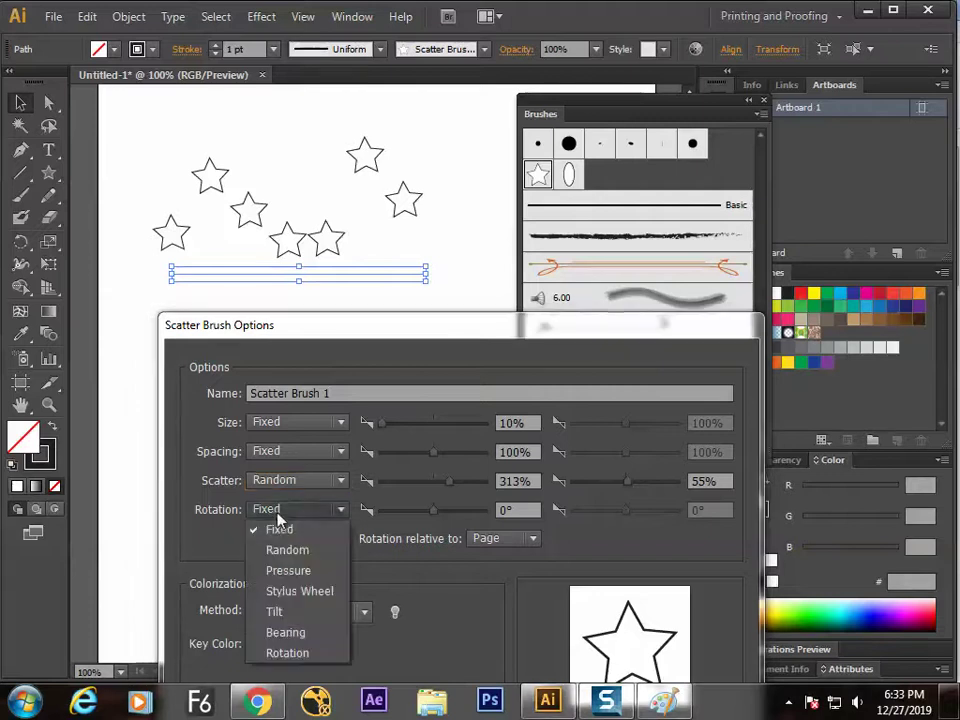
pyautogui.click(285, 551)
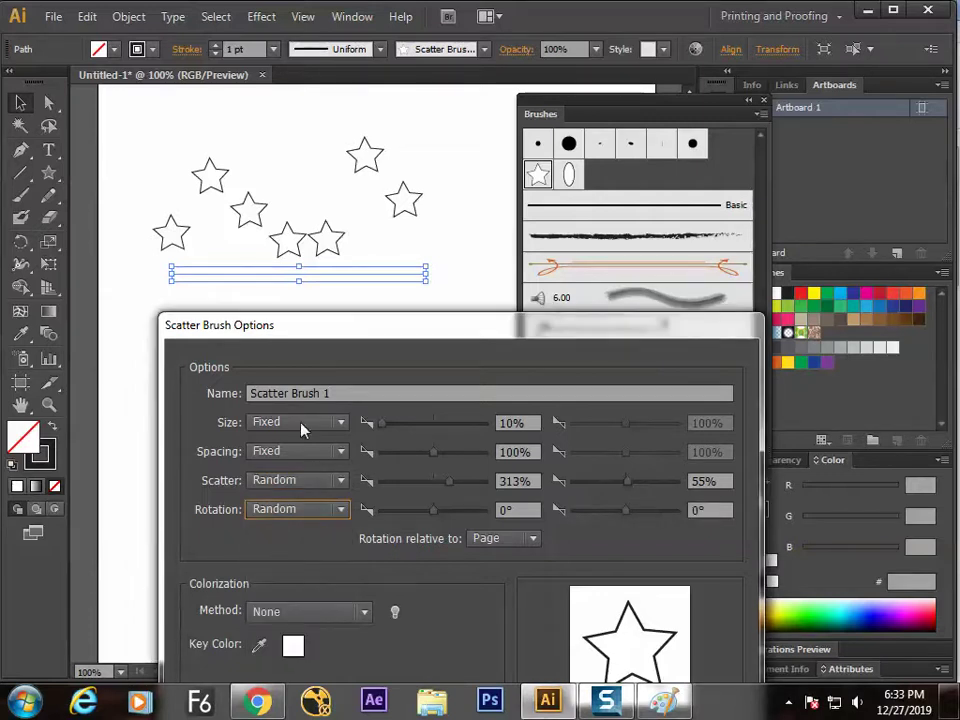
pyautogui.moveTo(434, 512)
pyautogui.mouseDown()
pyautogui.moveTo(424, 513)
pyautogui.moveTo(439, 516)
pyautogui.mouseUp()
pyautogui.click(335, 514)
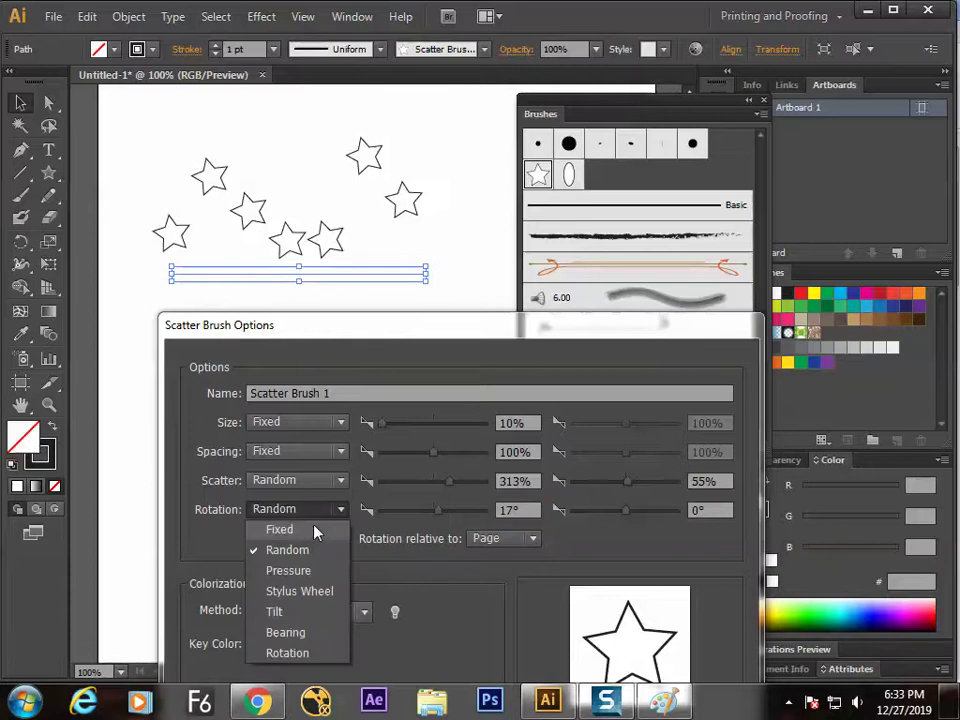
pyautogui.click(435, 516)
pyautogui.moveTo(412, 338); pyautogui.dragTo(393, 343)
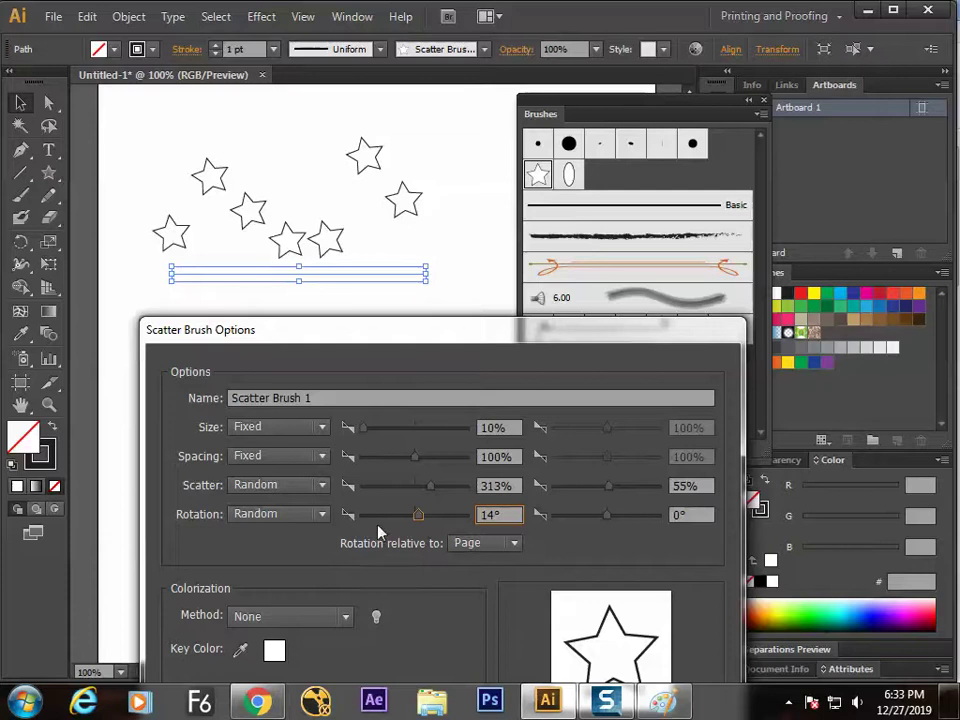
# Make the star brush's size Random from 31% to 69% and reduce its spacing to 92%
pyautogui.click(300, 430)
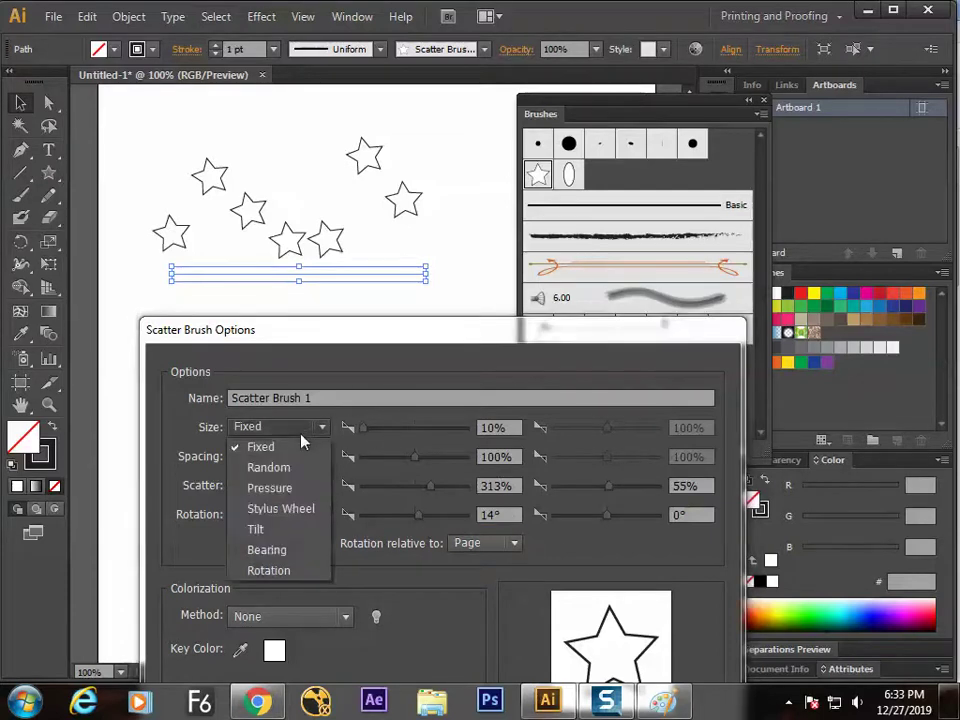
pyautogui.click(296, 469)
pyautogui.moveTo(373, 434); pyautogui.dragTo(410, 460)
pyautogui.moveTo(600, 436); pyautogui.dragTo(592, 435)
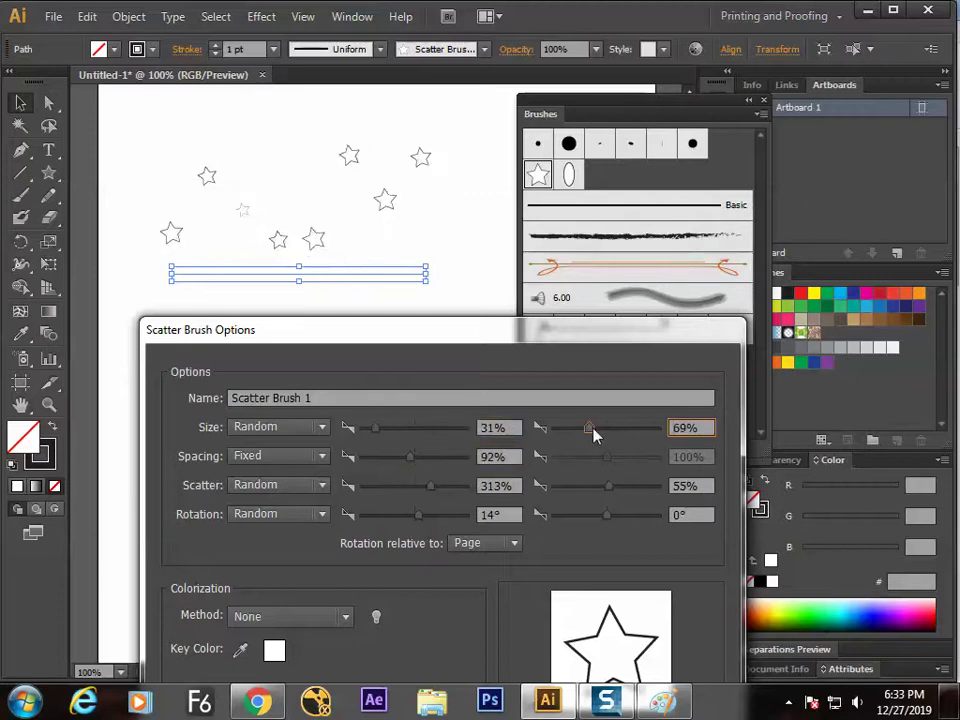
# Tighten the star brush's spacing to 49%, lower its maximum size to 56%, and raise the first scatter value to 478%
pyautogui.moveTo(409, 460); pyautogui.dragTo(385, 465)
pyautogui.moveTo(588, 428); pyautogui.dragTo(580, 430)
pyautogui.moveTo(430, 497)
pyautogui.mouseDown()
pyautogui.moveTo(446, 489)
pyautogui.moveTo(438, 497)
pyautogui.mouseUp()
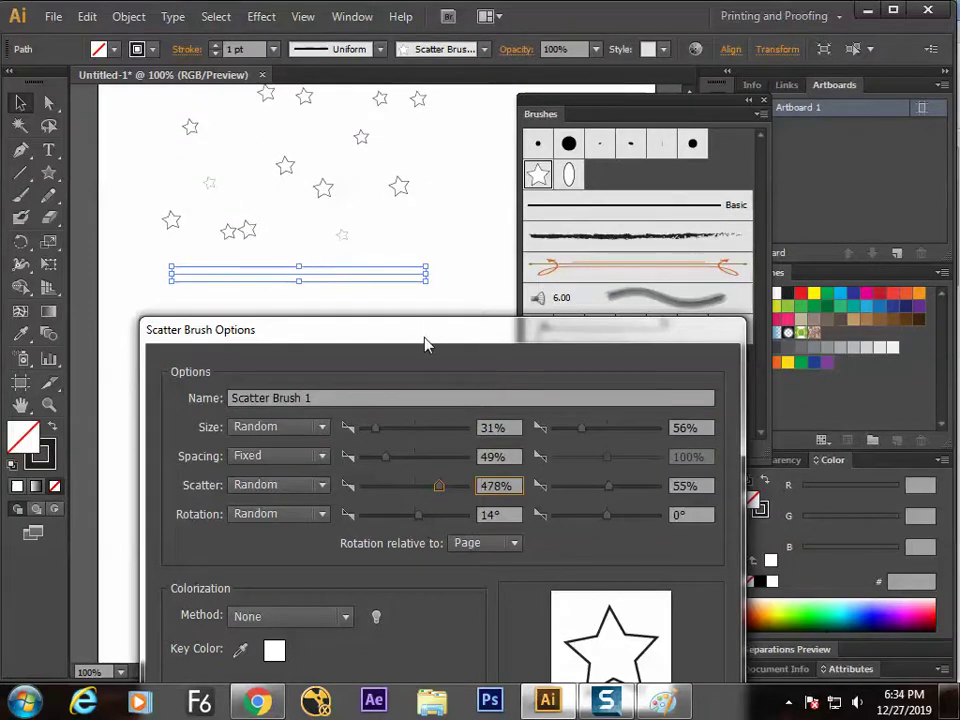
# Accept the star brush options, apply them to the existing strokes, and delete the line of stars
pyautogui.moveTo(425, 345); pyautogui.dragTo(396, 209)
pyautogui.click(559, 621)
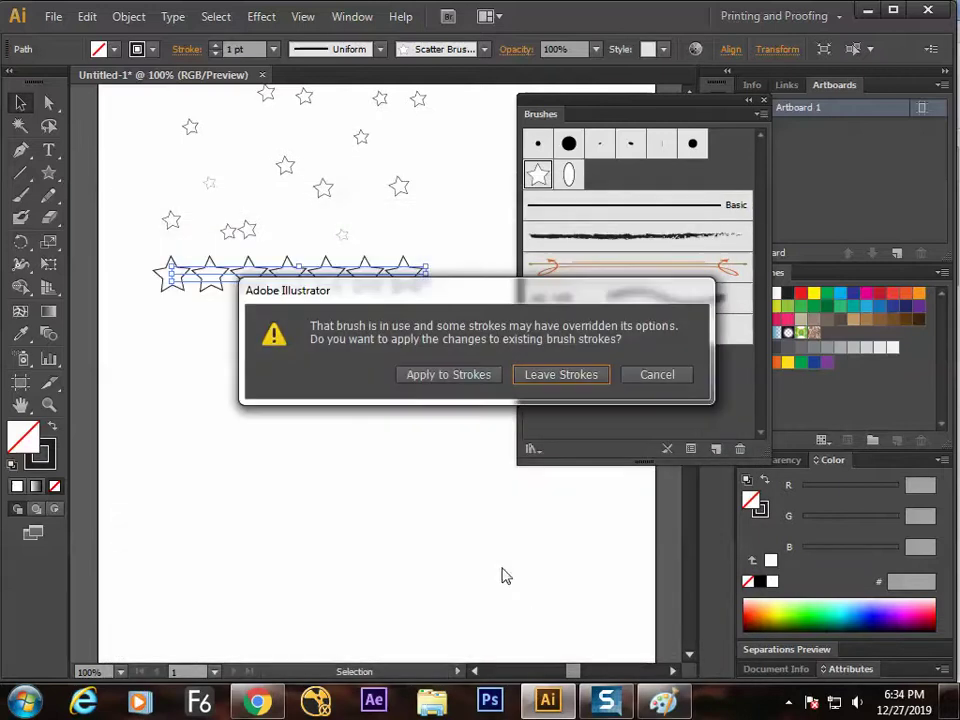
pyautogui.click(474, 380)
pyautogui.press('Delete')
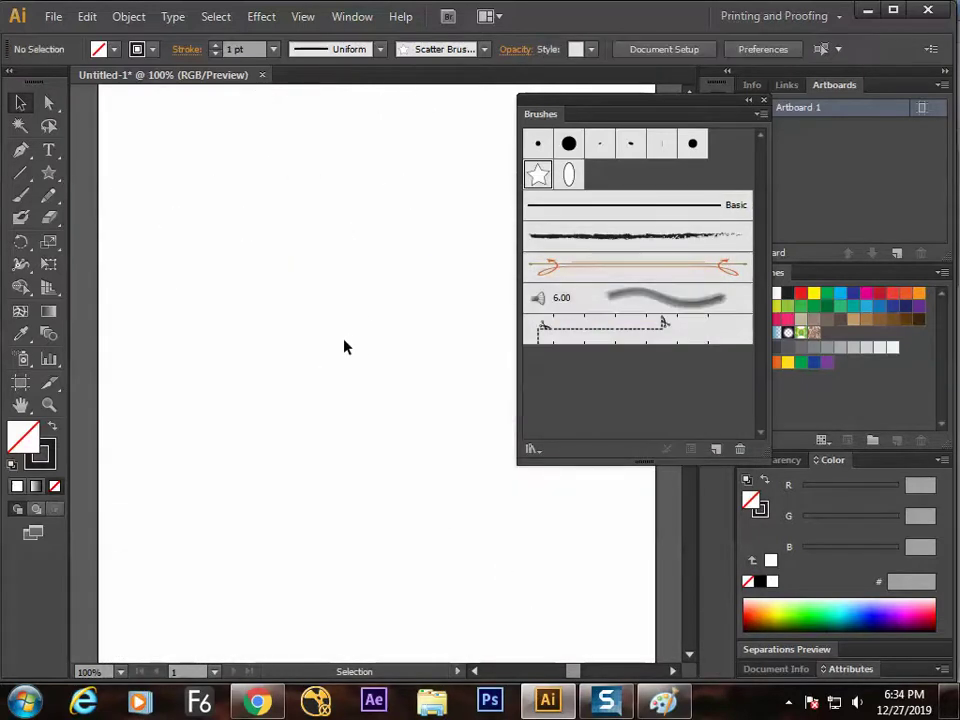
# Paint a wavy stroke with the star brush, then replace it with a large looping stroke covering most of the artboard
pyautogui.click(20, 195)
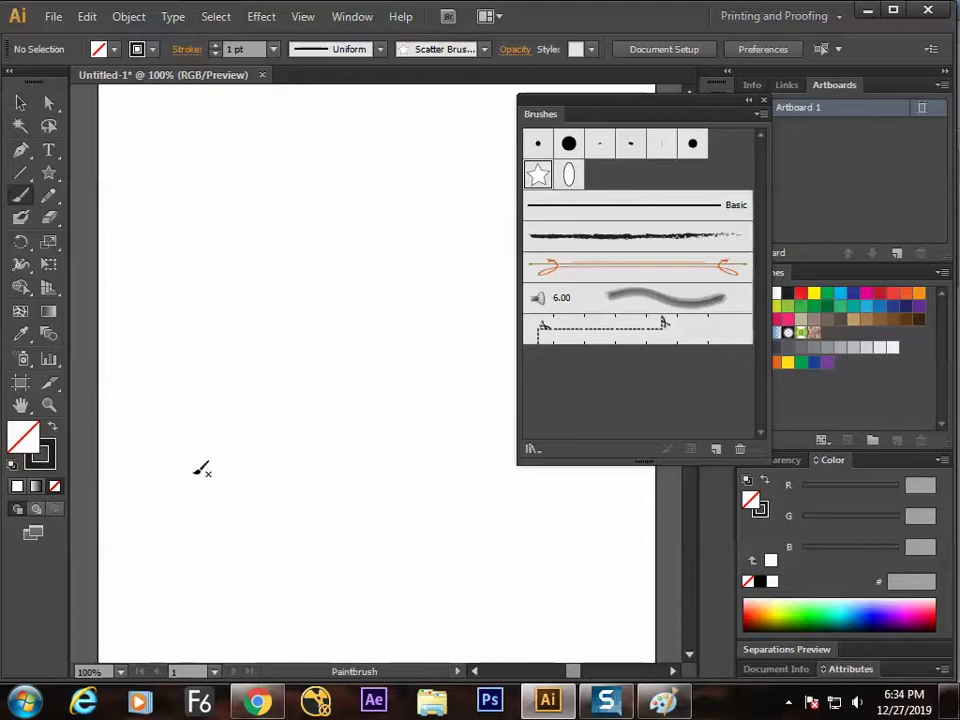
pyautogui.moveTo(136, 531)
pyautogui.mouseDown()
pyautogui.moveTo(210, 491)
pyautogui.moveTo(259, 521)
pyautogui.moveTo(328, 488)
pyautogui.moveTo(386, 511)
pyautogui.moveTo(543, 497)
pyautogui.mouseUp()
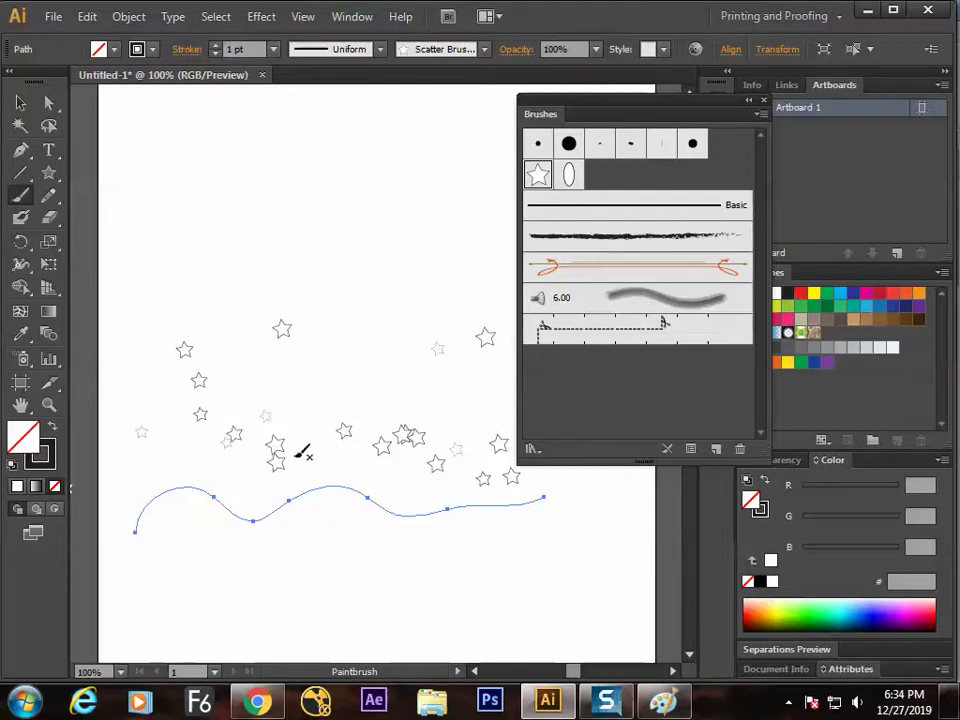
pyautogui.press('Delete')
pyautogui.moveTo(229, 510)
pyautogui.mouseDown()
pyautogui.moveTo(328, 257)
pyautogui.moveTo(347, 159)
pyautogui.moveTo(357, 521)
pyautogui.moveTo(495, 598)
pyautogui.moveTo(446, 633)
pyautogui.mouseUp()
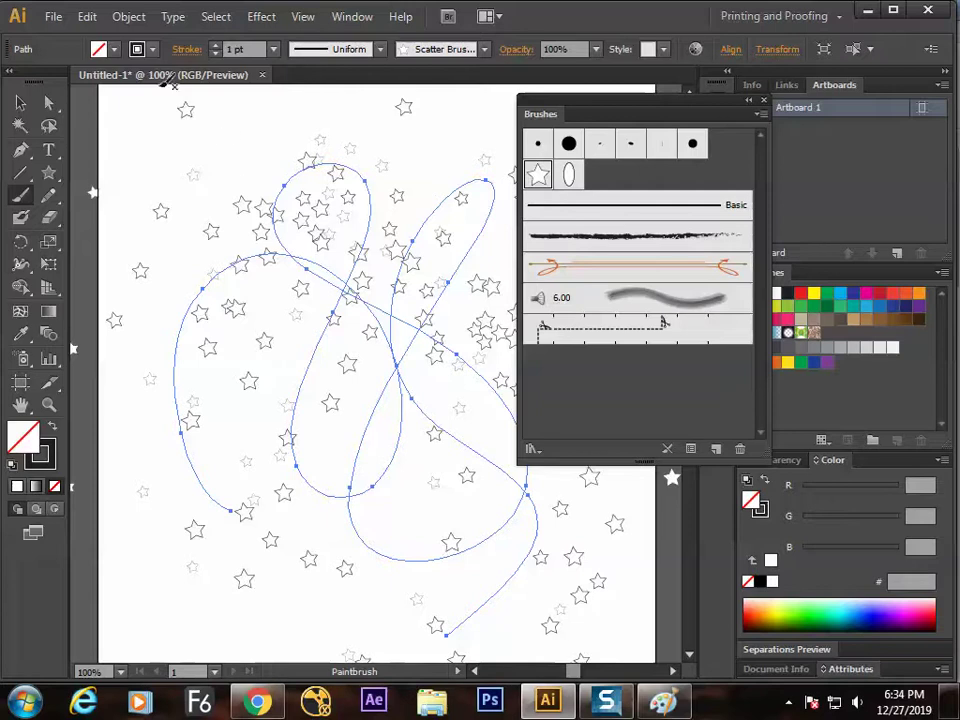
# Delete the large looping star stroke to leave the artboard empty
pyautogui.click(20, 102)
pyautogui.moveTo(196, 225)
pyautogui.mouseDown()
pyautogui.moveTo(313, 315)
pyautogui.moveTo(289, 375)
pyautogui.mouseUp()
pyautogui.press('Delete')
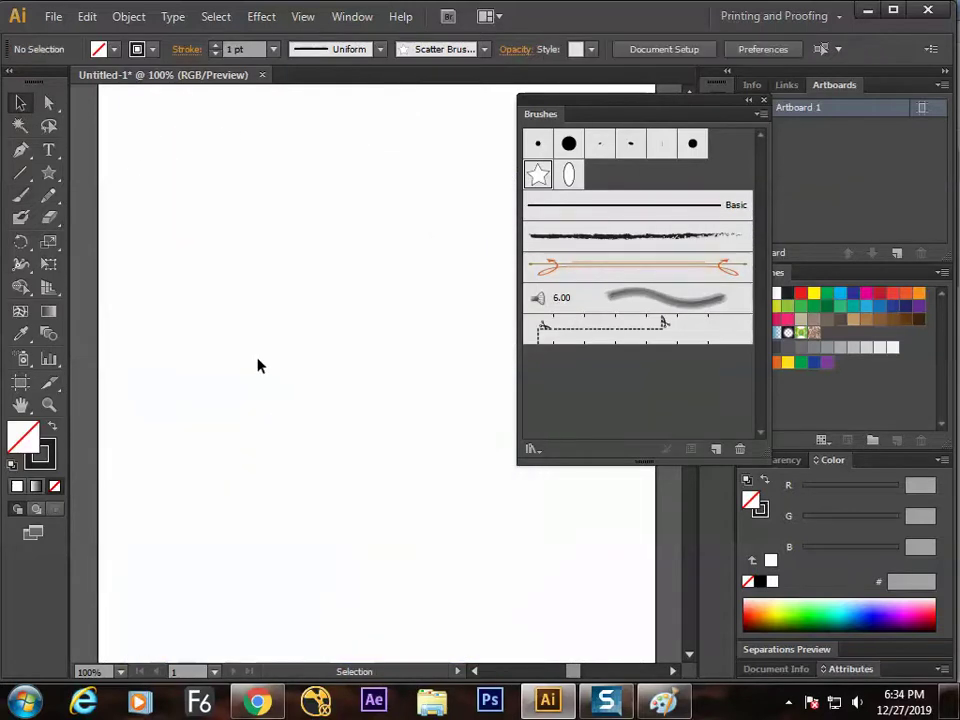
# Draw a large circle in the middle of the artboard with the Ellipse tool and apply the star scatter brush to it
pyautogui.moveTo(48, 172); pyautogui.dragTo(111, 221)
pyautogui.moveTo(356, 360)
pyautogui.mouseDown()
pyautogui.moveTo(468, 484)
pyautogui.moveTo(490, 494)
pyautogui.mouseUp()
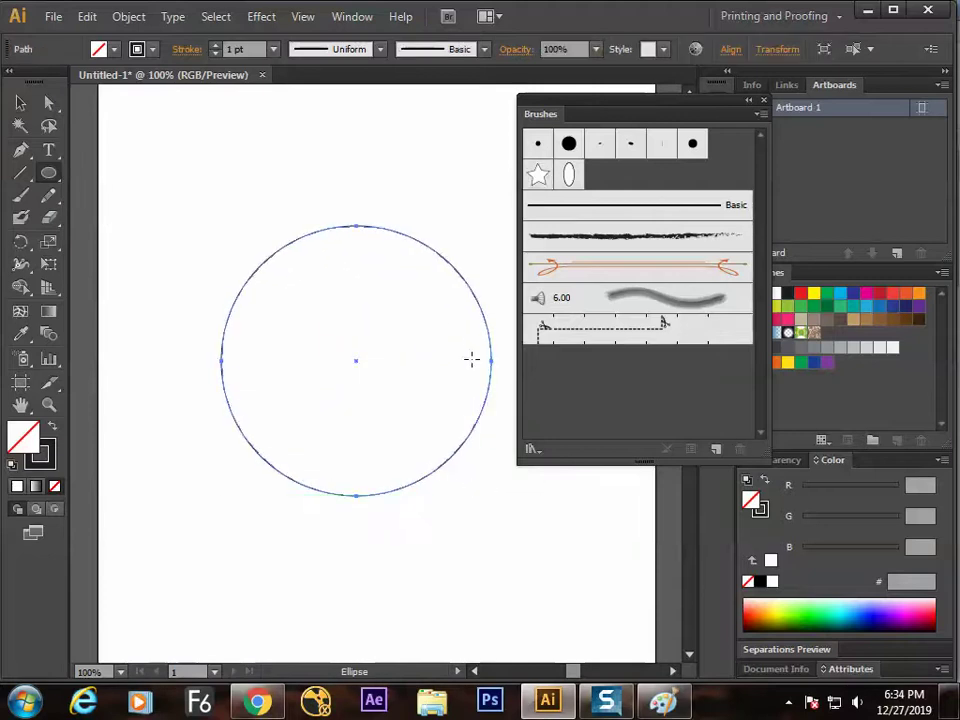
pyautogui.click(540, 176)
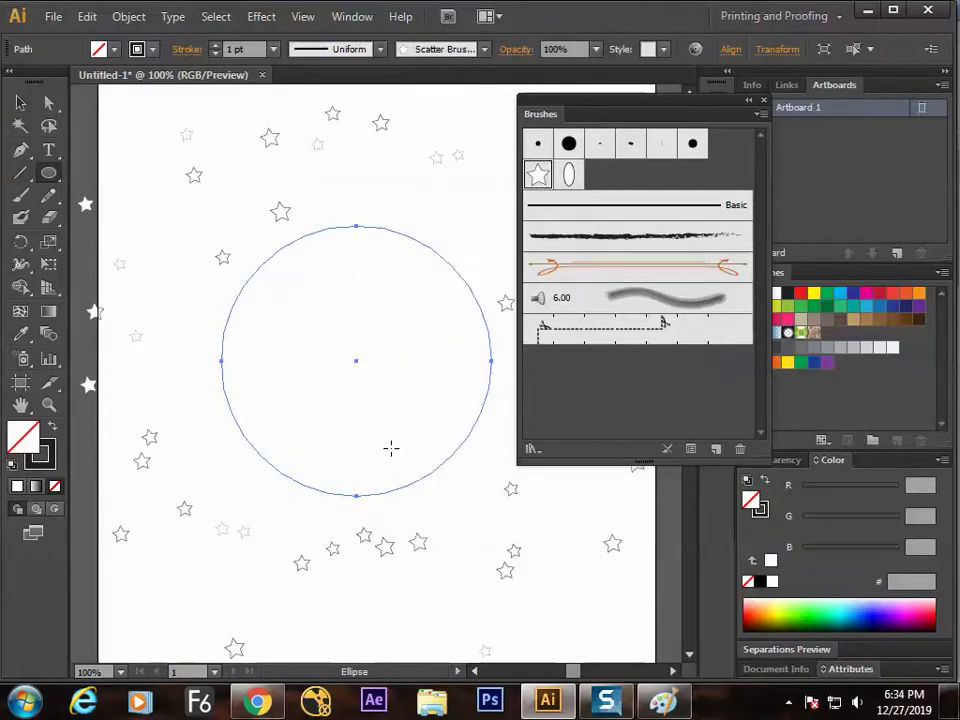
# Move the star-brushed circle off the artboard onto the dark canvas area to its left
pyautogui.click(20, 102)
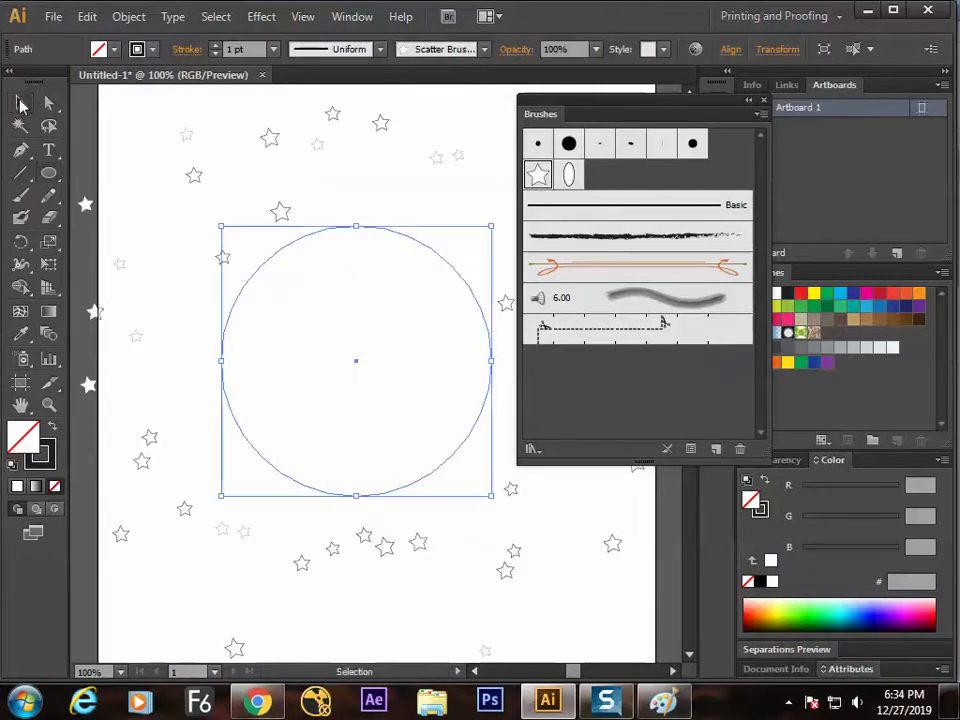
pyautogui.moveTo(368, 232); pyautogui.dragTo(354, 240)
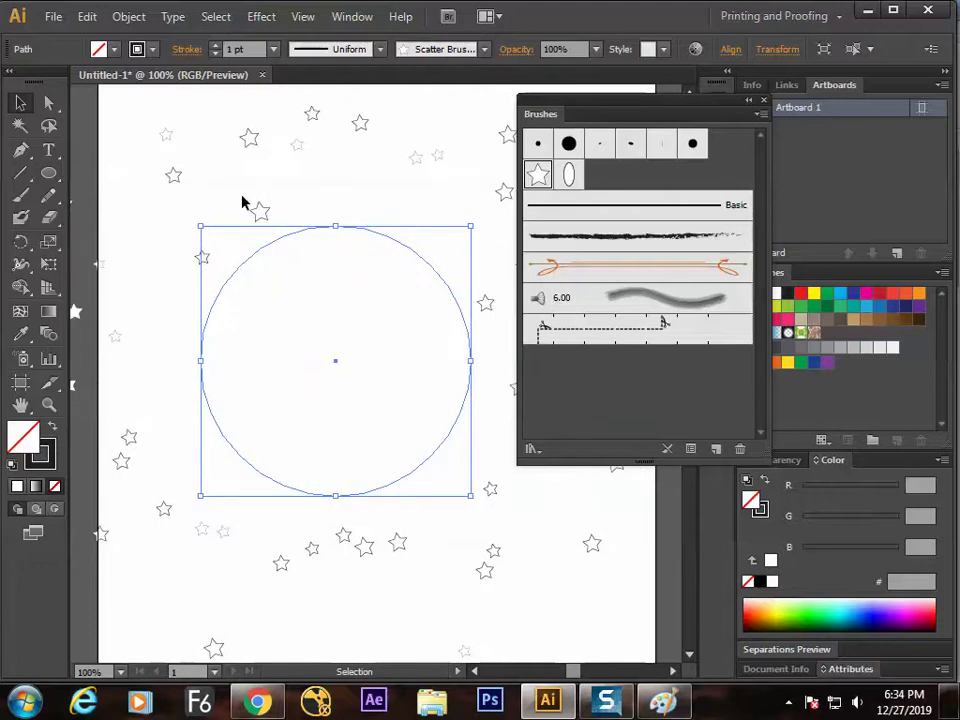
pyautogui.press('space')
pyautogui.moveTo(251, 386); pyautogui.dragTo(415, 381)
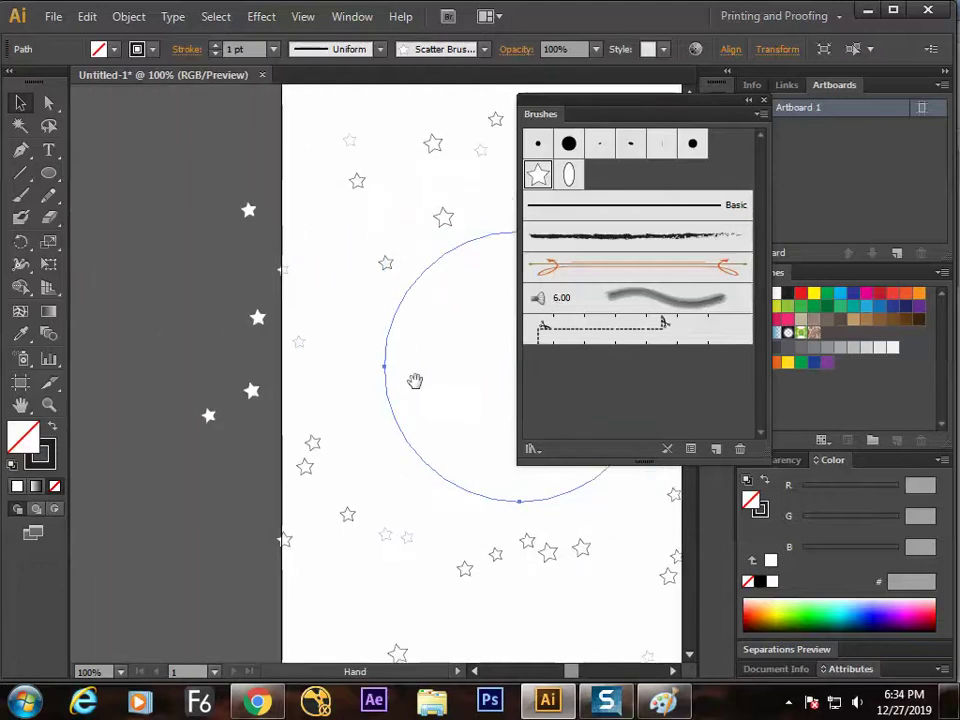
pyautogui.moveTo(398, 300); pyautogui.dragTo(388, 339)
pyautogui.press('space')
pyautogui.moveTo(403, 279); pyautogui.dragTo(224, 293)
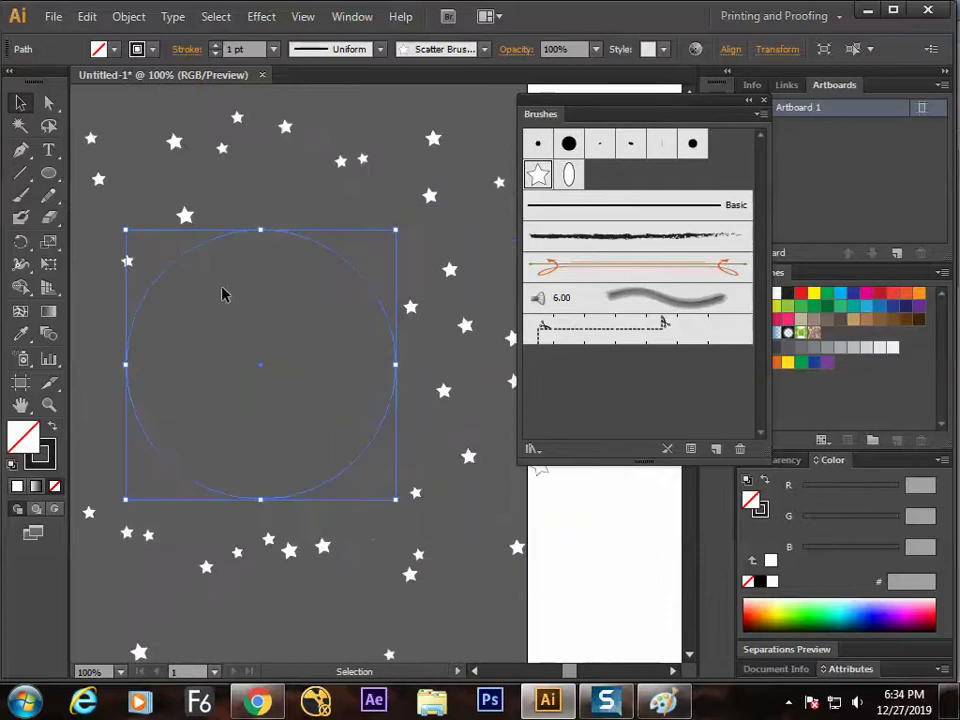
# Set the star scatter brush's spacing to 47% and its minimum random scatter to -54%, and slightly raise the maximum scatter
pyautogui.doubleClick(540, 175)
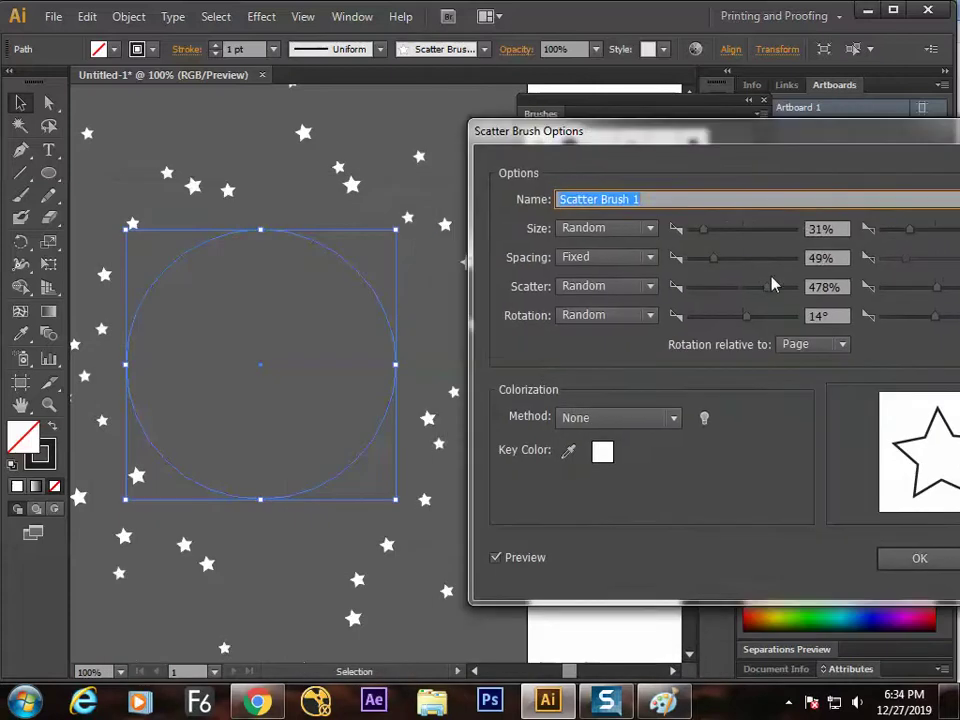
pyautogui.moveTo(716, 263); pyautogui.dragTo(712, 260)
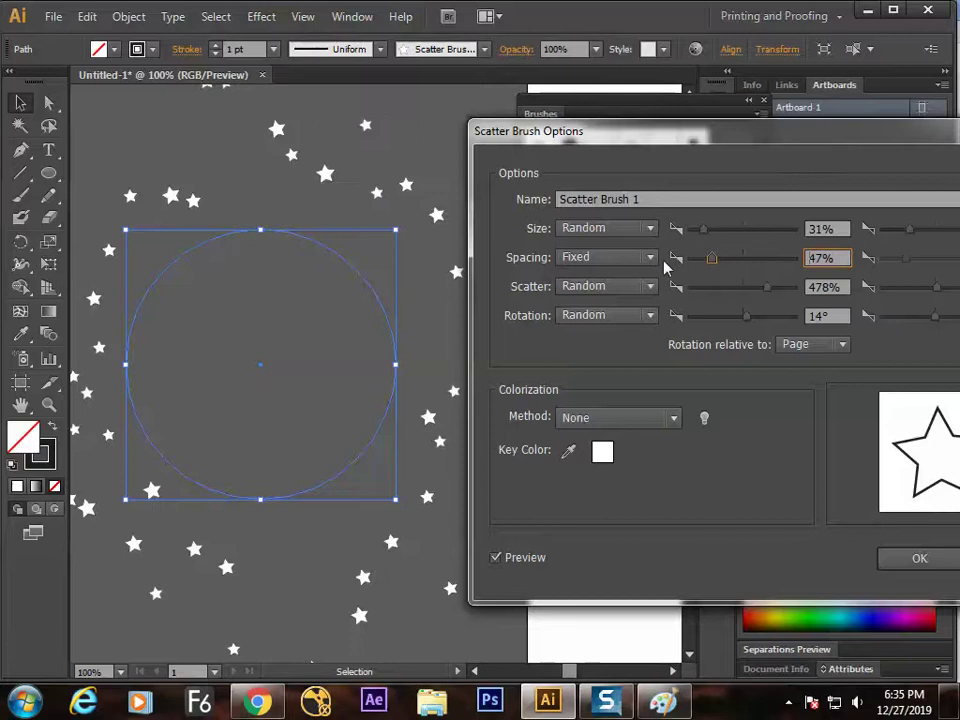
pyautogui.moveTo(767, 289); pyautogui.dragTo(746, 294)
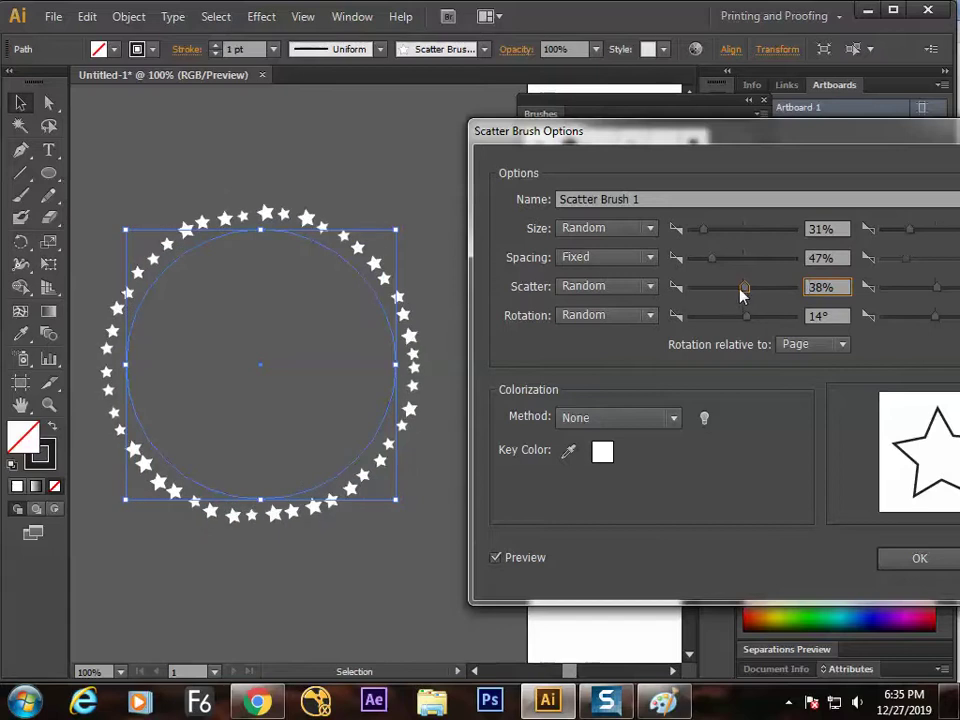
pyautogui.moveTo(695, 139); pyautogui.dragTo(654, 135)
pyautogui.moveTo(900, 296); pyautogui.dragTo(896, 287)
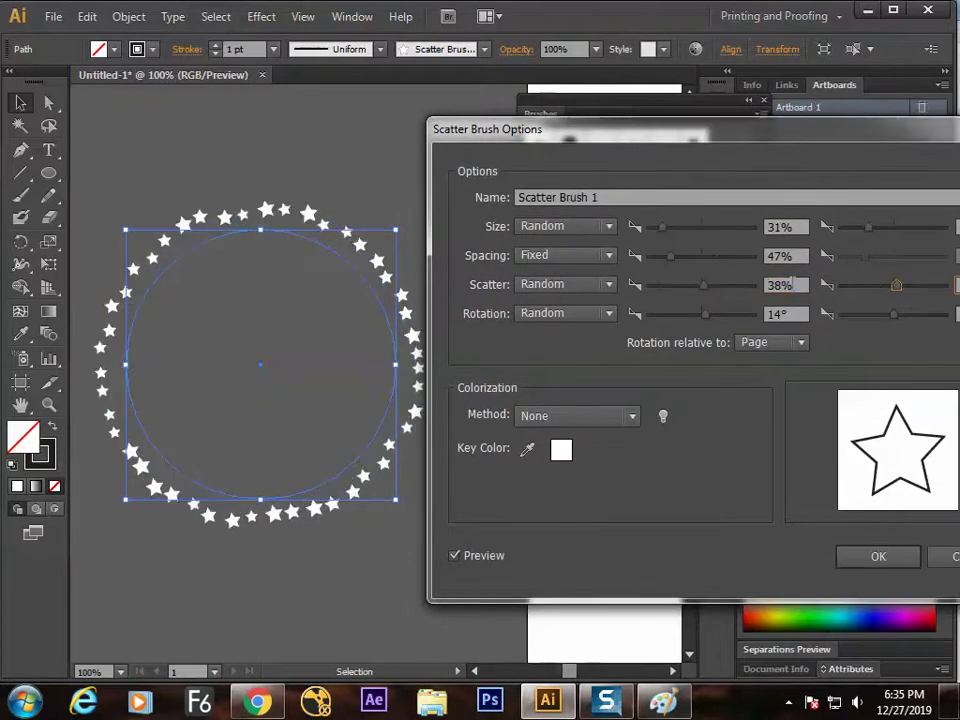
pyautogui.moveTo(701, 289); pyautogui.dragTo(698, 289)
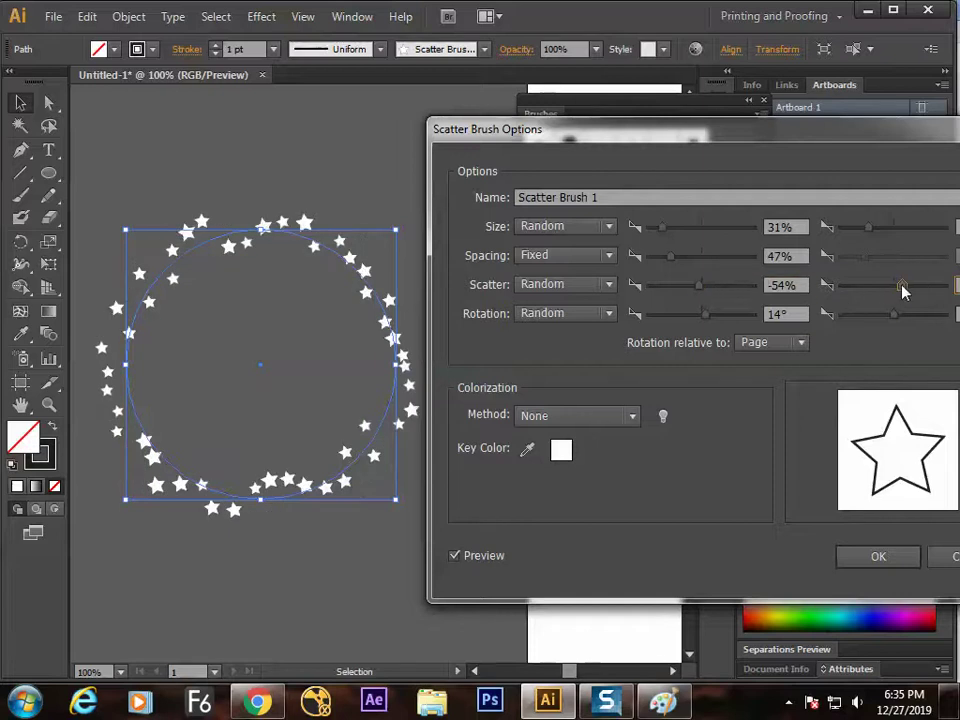
pyautogui.moveTo(899, 290); pyautogui.dragTo(903, 290)
# Reduce the star brush's spacing and minimum size to 10%, lower its maximum size, and apply the changes to the existing strokes
pyautogui.moveTo(668, 257); pyautogui.dragTo(652, 262)
pyautogui.moveTo(655, 262); pyautogui.dragTo(653, 233)
pyautogui.moveTo(868, 229); pyautogui.dragTo(859, 235)
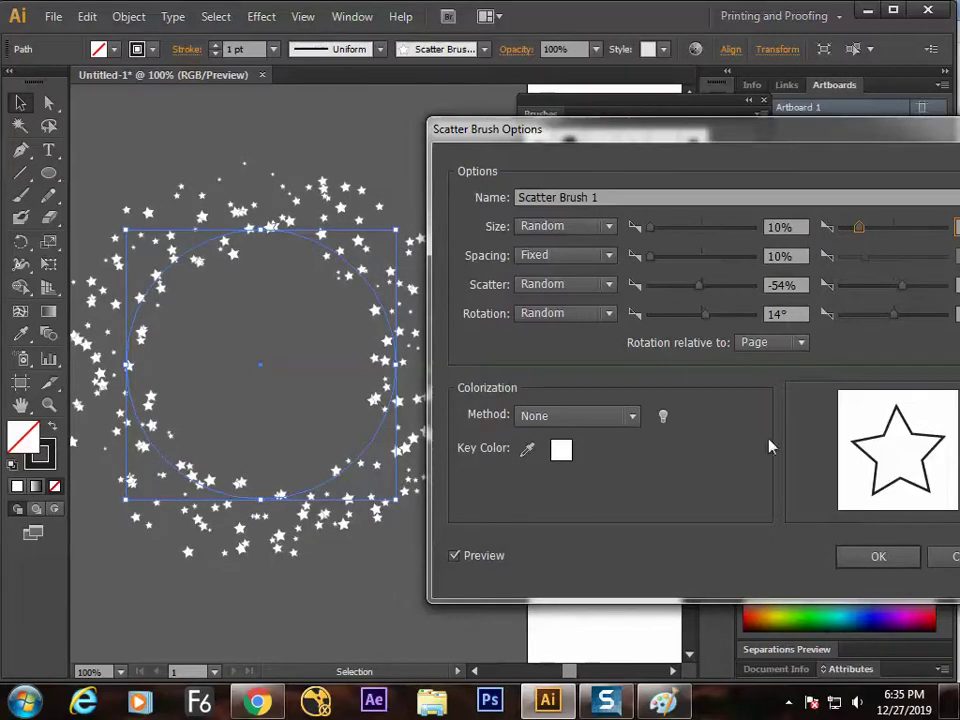
pyautogui.click(872, 560)
pyautogui.click(465, 381)
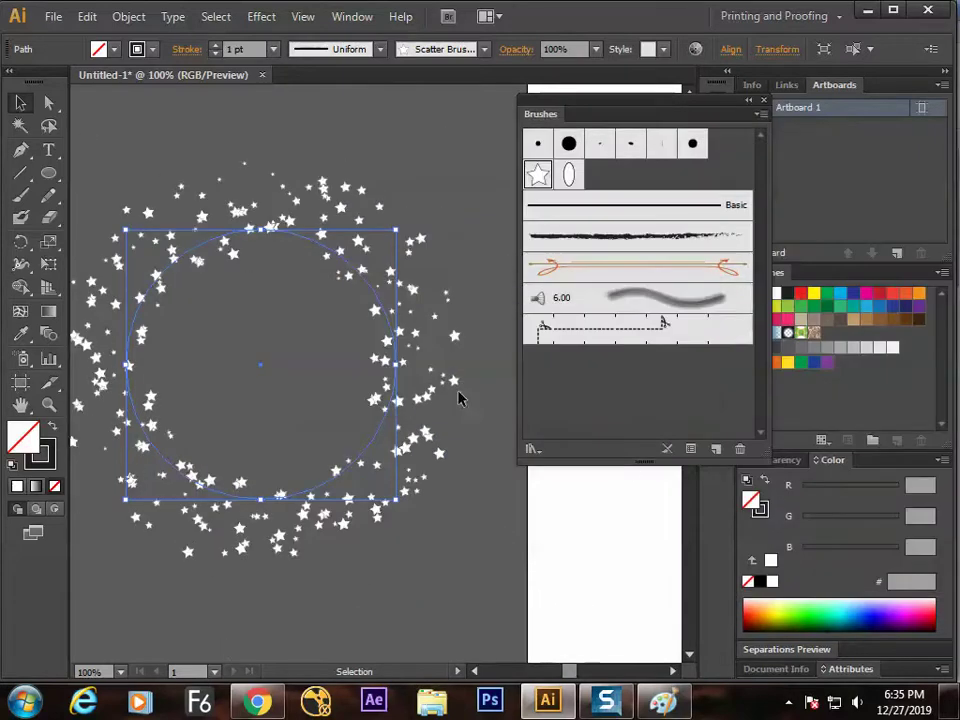
pyautogui.click(462, 410)
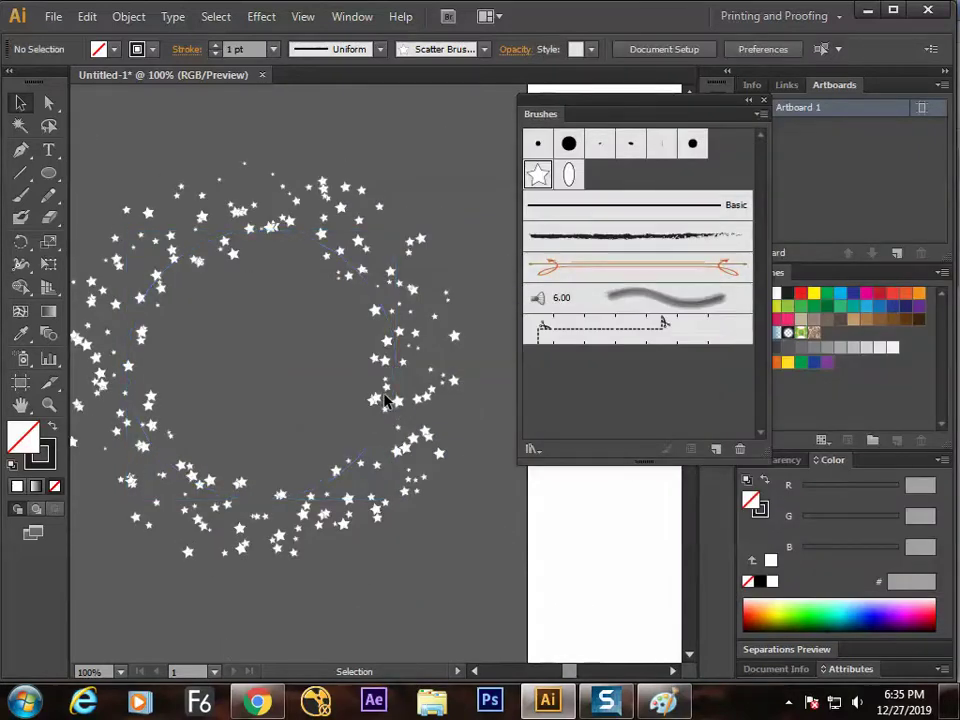
# Move the star-brushed circle farther left across the dark canvas, leaving free space between it and the artboard
pyautogui.moveTo(386, 403); pyautogui.dragTo(390, 362)
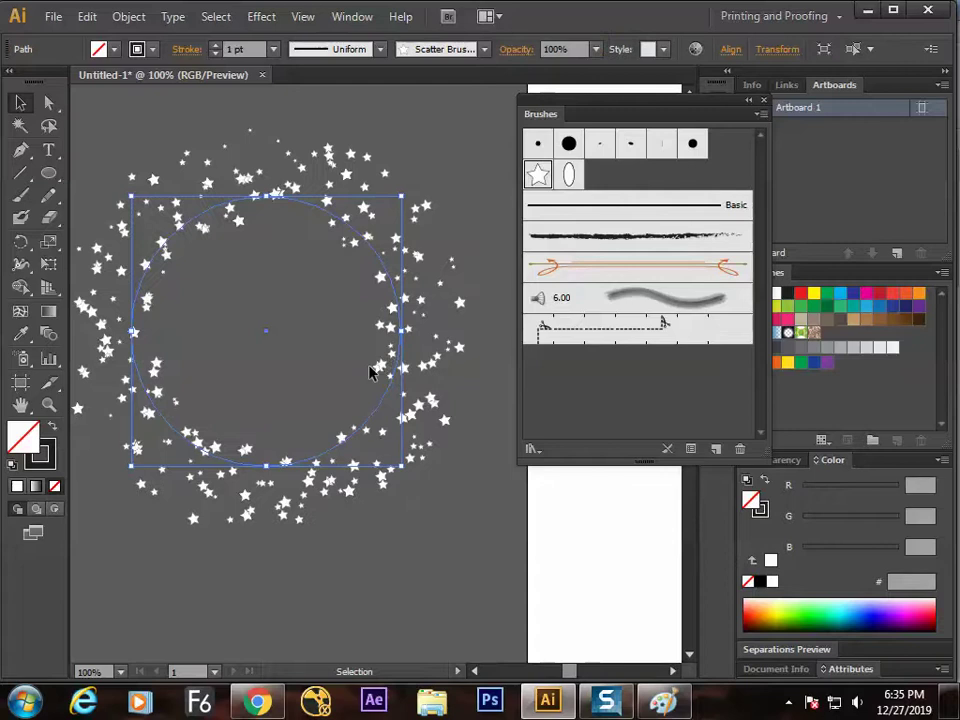
pyautogui.press('Tab')
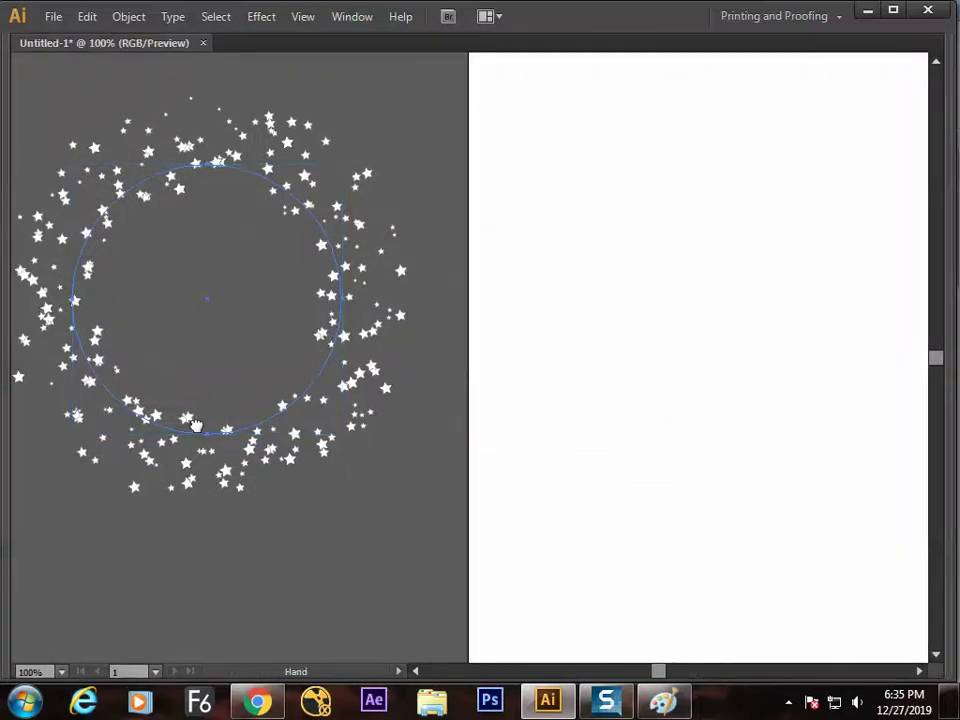
pyautogui.moveTo(252, 439); pyautogui.dragTo(439, 450)
pyautogui.moveTo(594, 344); pyautogui.dragTo(391, 355)
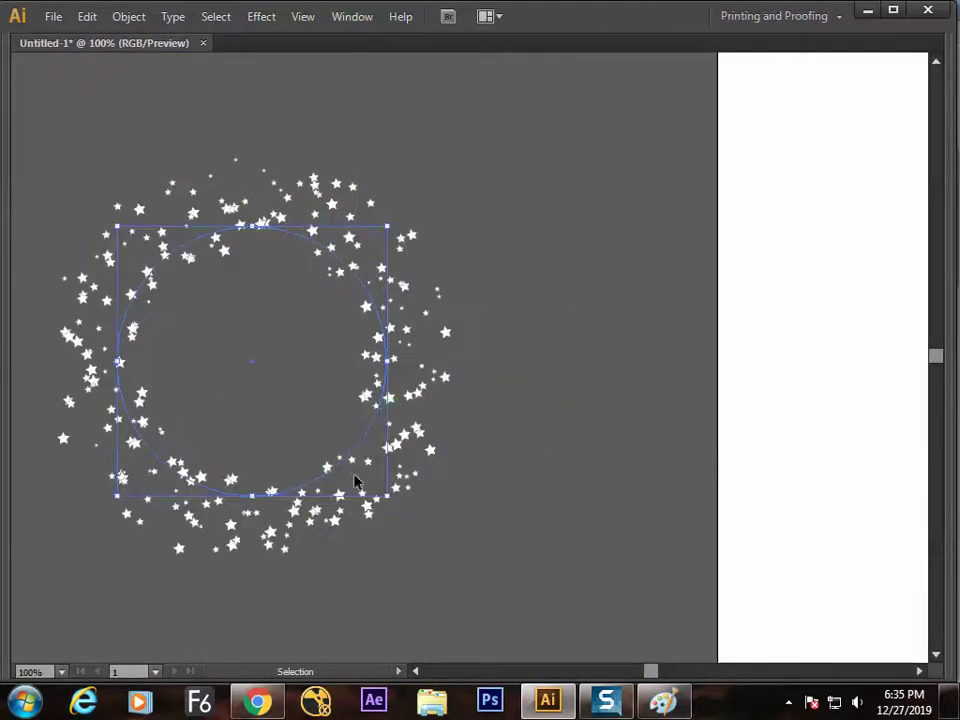
pyautogui.moveTo(300, 470); pyautogui.dragTo(358, 460)
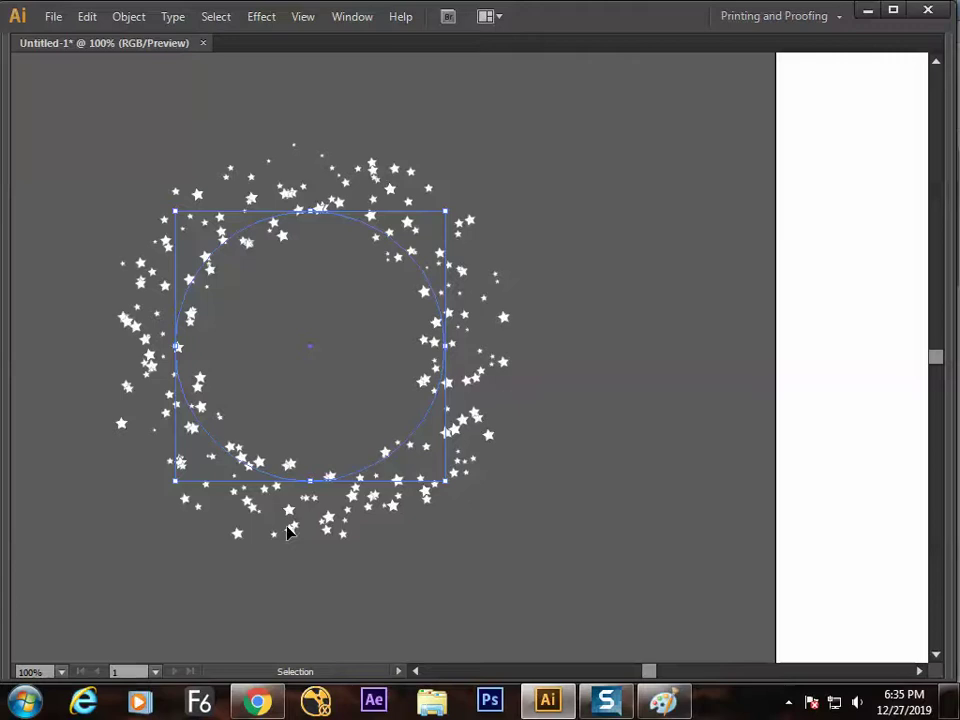
pyautogui.press('Tab')
pyautogui.moveTo(324, 518); pyautogui.dragTo(320, 497)
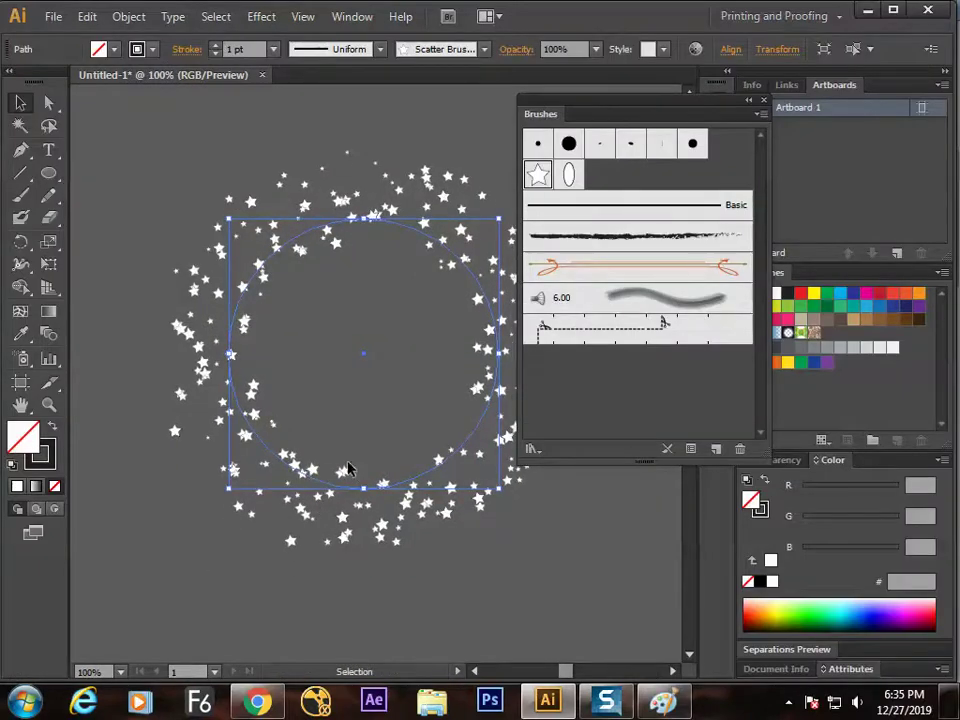
pyautogui.moveTo(380, 489); pyautogui.dragTo(225, 465)
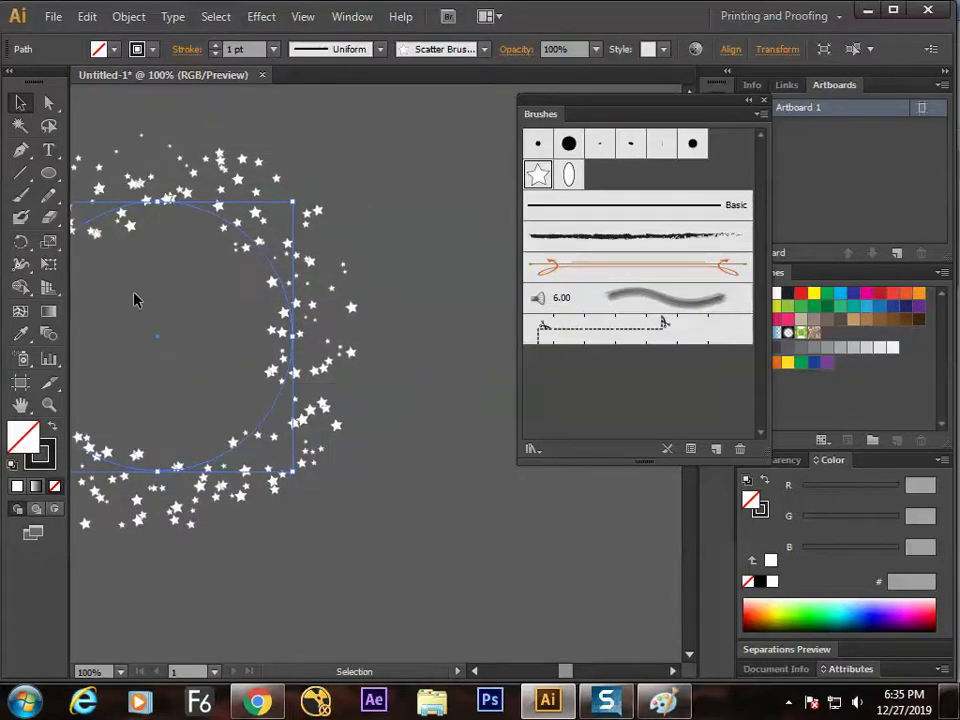
# Draw a narrow upright rectangle beside the star circle and average its two bottom anchor points to form a downward-pointing triangle
pyautogui.moveTo(48, 172); pyautogui.dragTo(134, 172)
pyautogui.moveTo(383, 182)
pyautogui.mouseDown()
pyautogui.moveTo(436, 243)
pyautogui.moveTo(420, 270)
pyautogui.moveTo(433, 299)
pyautogui.moveTo(416, 298)
pyautogui.mouseUp()
pyautogui.click(48, 103)
pyautogui.hotkey('ctrl', 'alt', 'j')
pyautogui.press('Return')
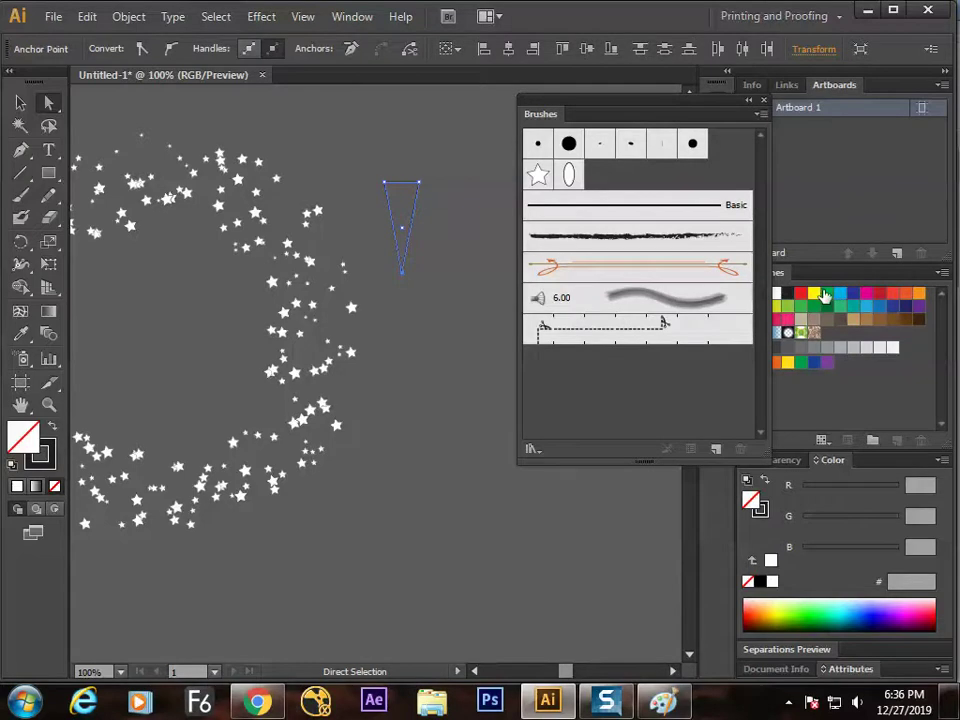
# Fill the triangle with red EF4136, remove its stroke, and deselect it
pyautogui.click(890, 293)
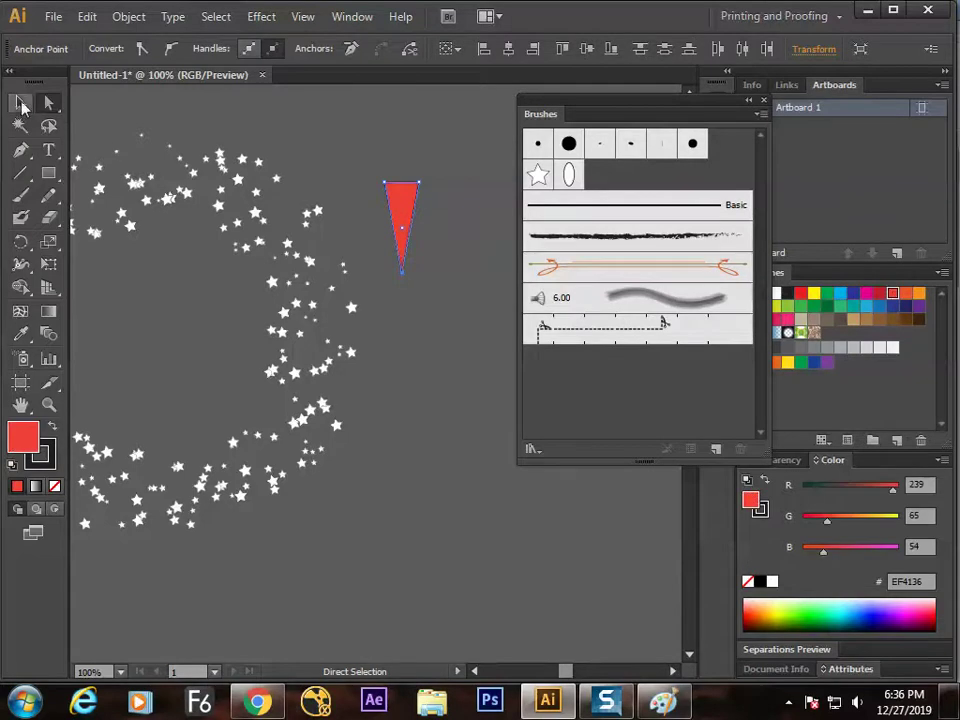
pyautogui.click(21, 103)
pyautogui.press('x')
pyautogui.press('/')
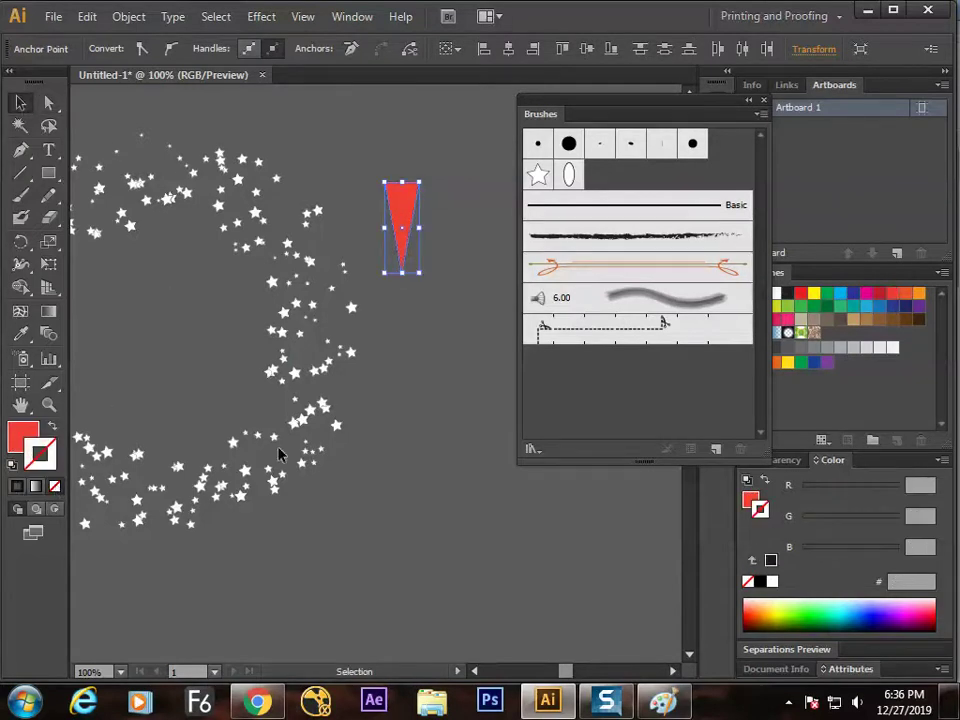
pyautogui.click(456, 418)
# Scale the red triangle down and create a new scatter brush from it with the default fixed options
pyautogui.click(401, 240)
pyautogui.moveTo(419, 273)
pyautogui.mouseDown()
pyautogui.moveTo(413, 208)
pyautogui.moveTo(407, 214)
pyautogui.moveTo(628, 200)
pyautogui.mouseUp()
pyautogui.hotkey('ctrl', 'shift', 'a')
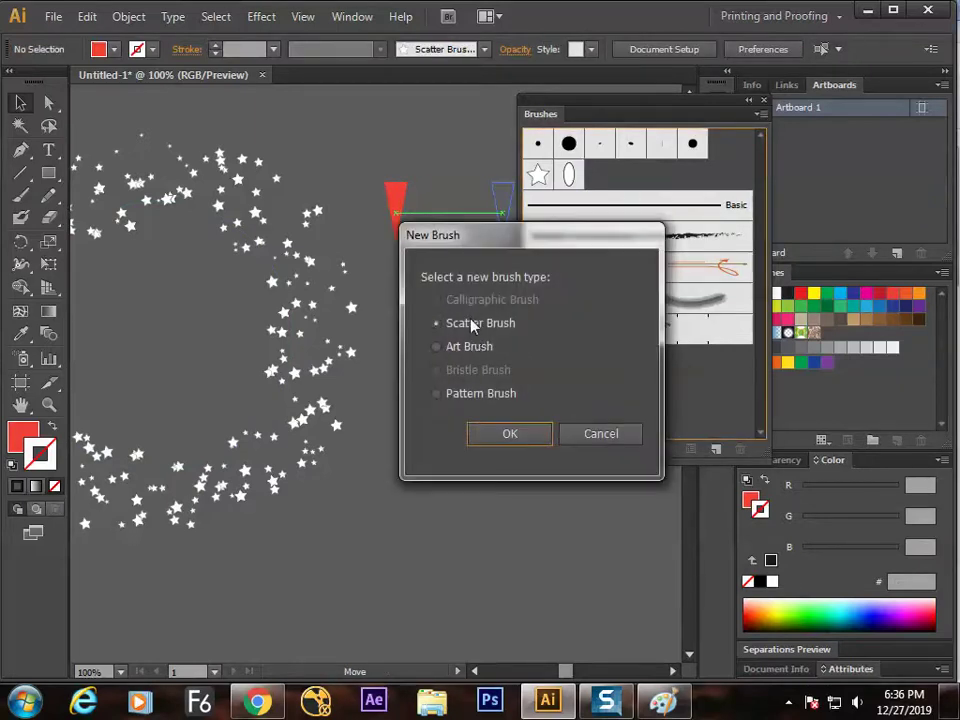
pyautogui.click(505, 436)
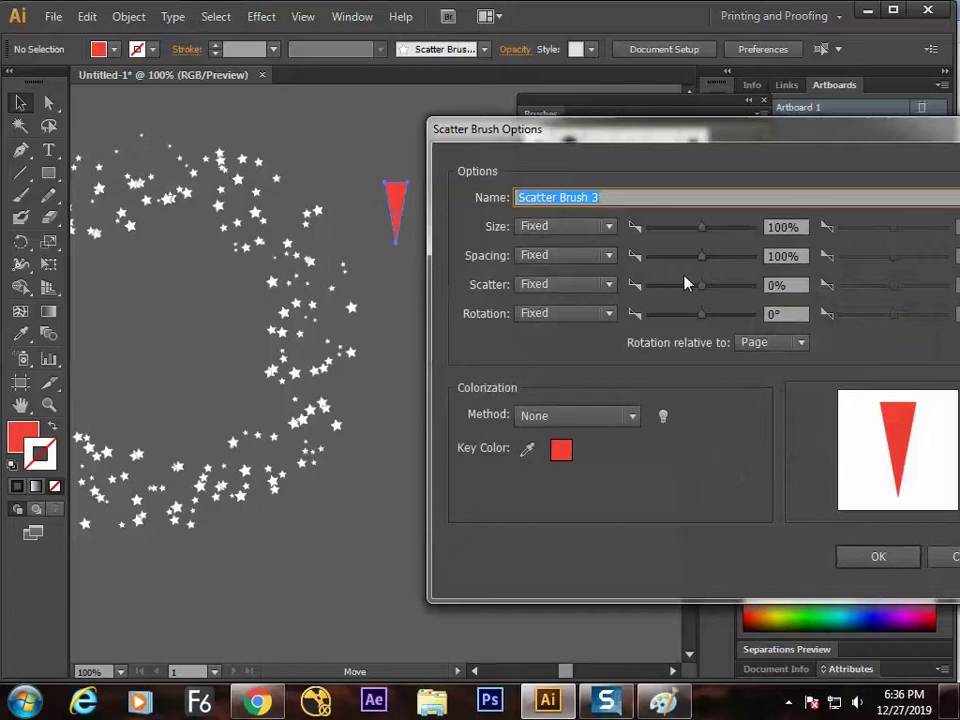
pyautogui.moveTo(658, 141); pyautogui.dragTo(285, 190)
pyautogui.click(545, 598)
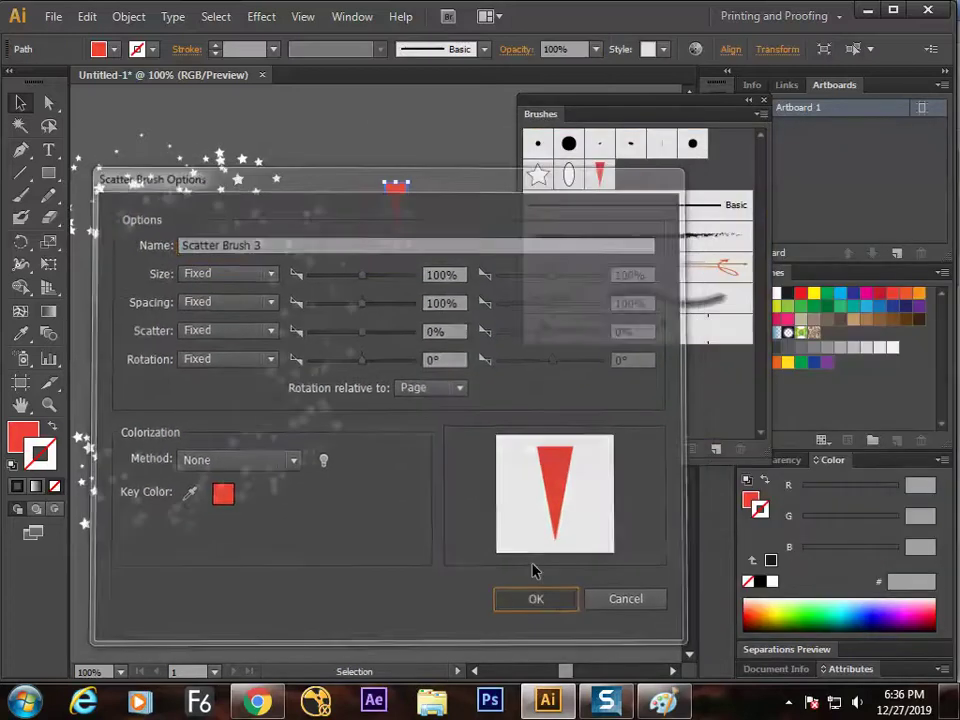
# Paint a wavy horizontal stroke below the star circle with the red triangle brush and set the brush's fixed scatter to -55%
pyautogui.click(20, 195)
pyautogui.moveTo(157, 592)
pyautogui.mouseDown()
pyautogui.moveTo(249, 578)
pyautogui.moveTo(348, 599)
pyautogui.moveTo(572, 574)
pyautogui.mouseUp()
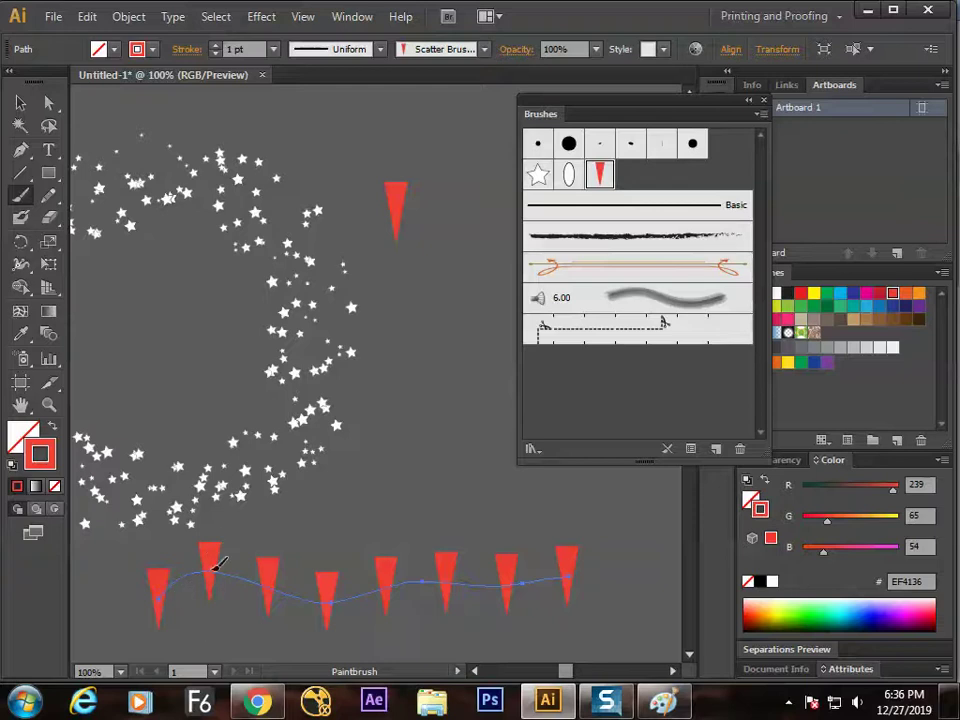
pyautogui.doubleClick(600, 175)
pyautogui.moveTo(448, 175)
pyautogui.mouseDown()
pyautogui.moveTo(600, 165)
pyautogui.moveTo(722, 123)
pyautogui.mouseUp()
pyautogui.moveTo(723, 255); pyautogui.dragTo(722, 256)
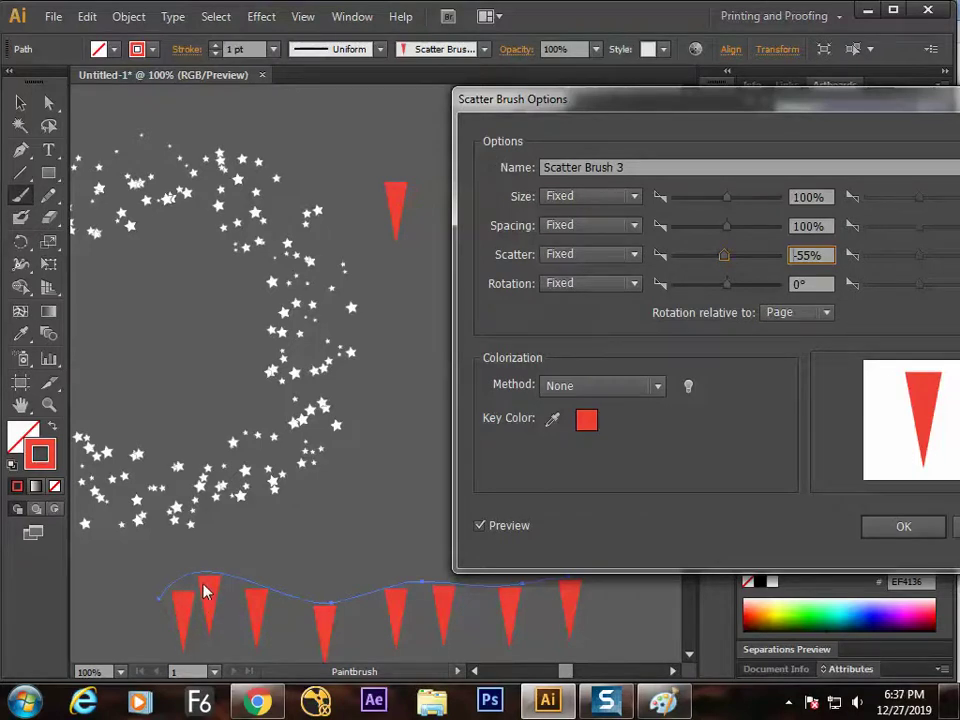
pyautogui.moveTo(605, 103)
pyautogui.mouseDown()
pyautogui.moveTo(540, 81)
pyautogui.moveTo(600, 68)
pyautogui.mouseUp()
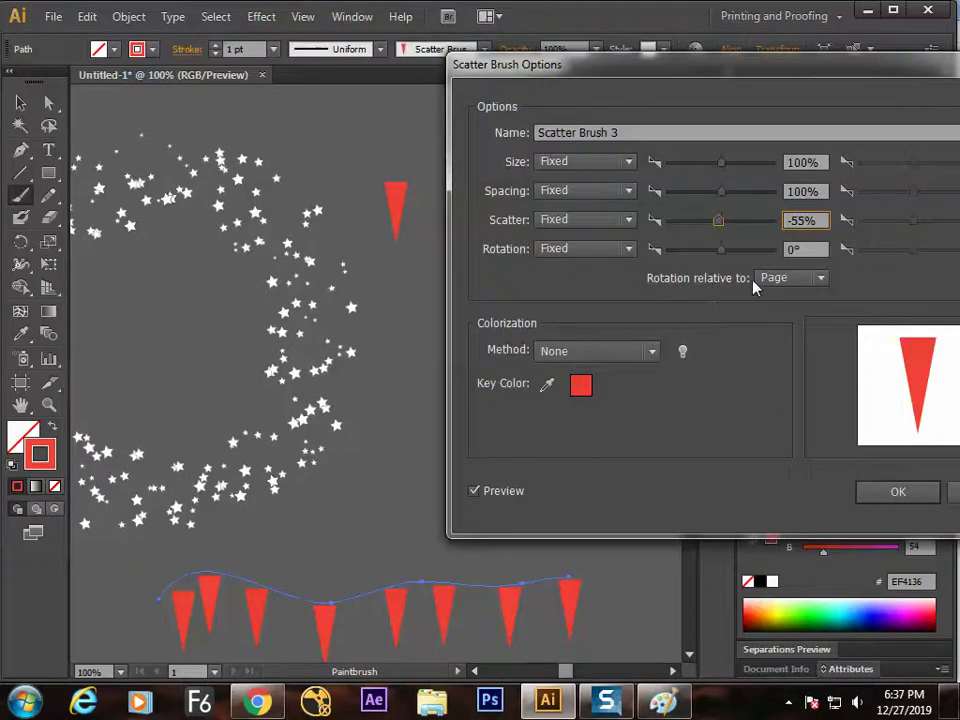
# Set the triangle brush's rotation relative to Path and its spacing to 50%, applying the changes to the existing strokes
pyautogui.click(784, 281)
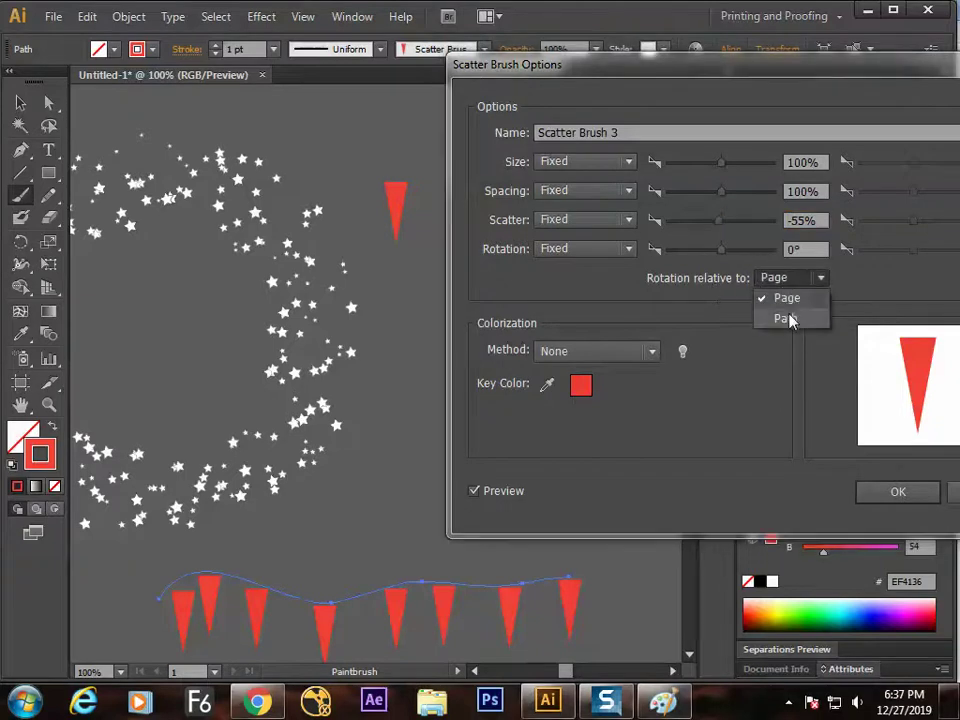
pyautogui.click(786, 318)
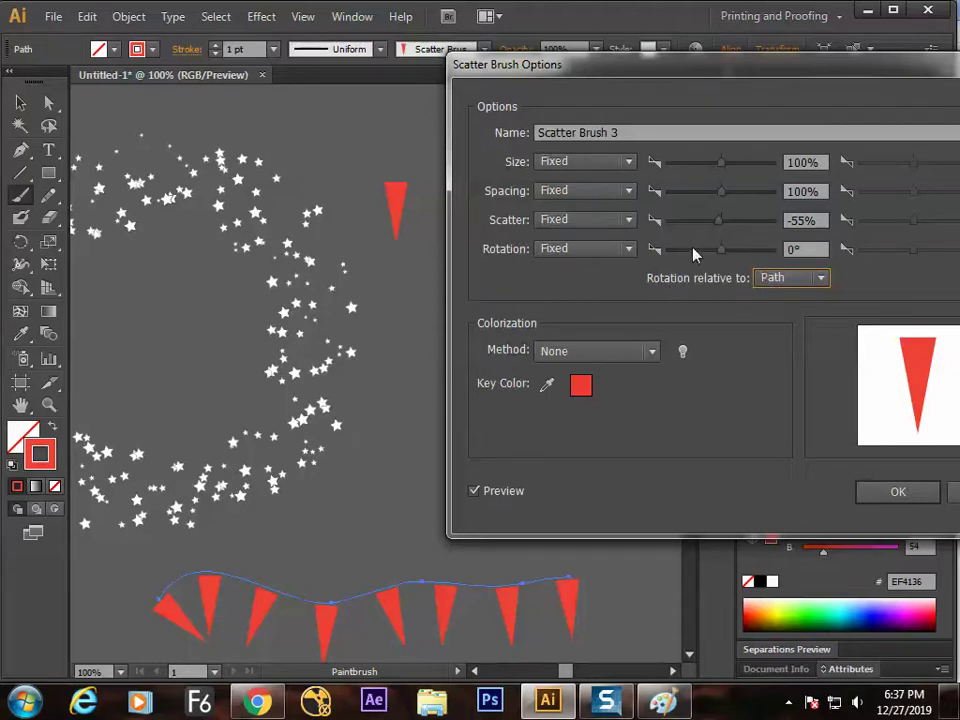
pyautogui.moveTo(723, 197); pyautogui.dragTo(693, 193)
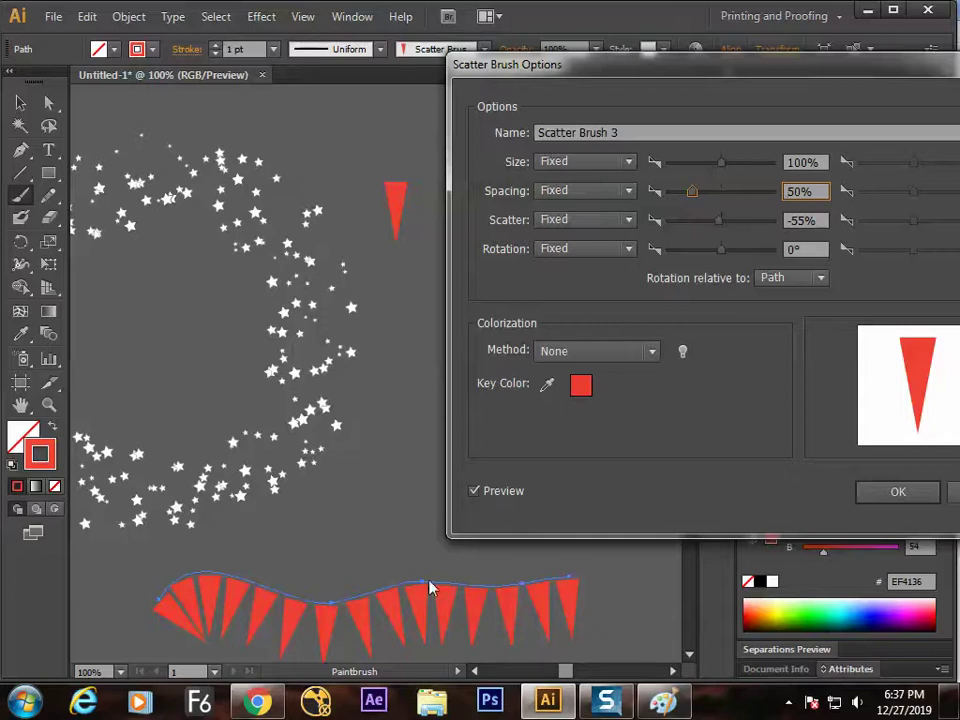
pyautogui.moveTo(807, 72); pyautogui.dragTo(564, 57)
pyautogui.click(662, 487)
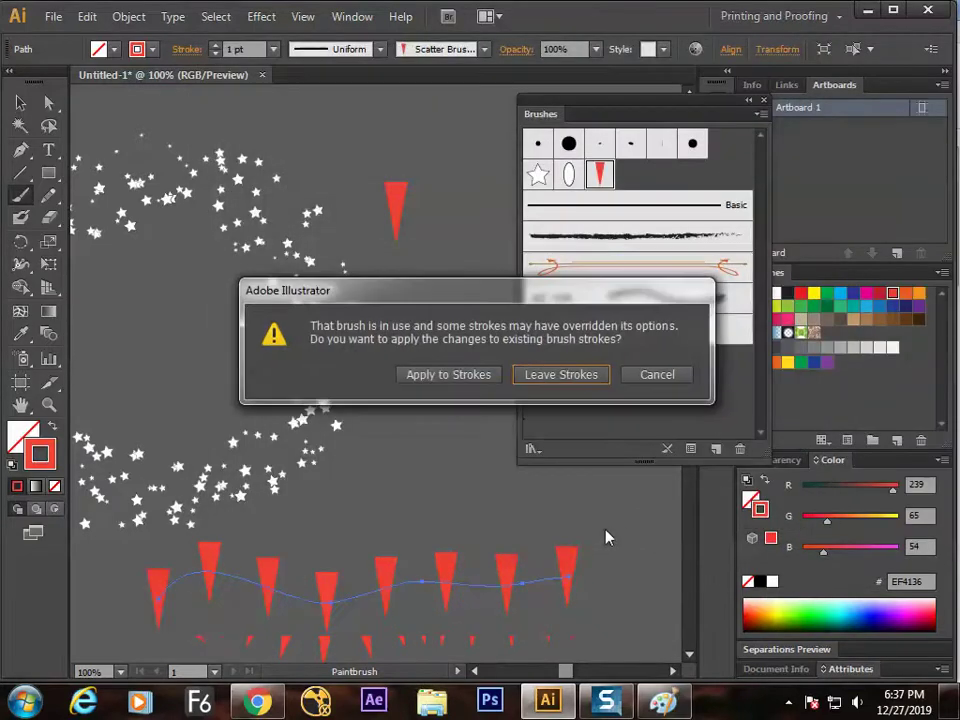
pyautogui.click(470, 375)
# Move the wavy triangle stroke from the dark canvas onto the upper part of the artboard and deselect it
pyautogui.press('Tab')
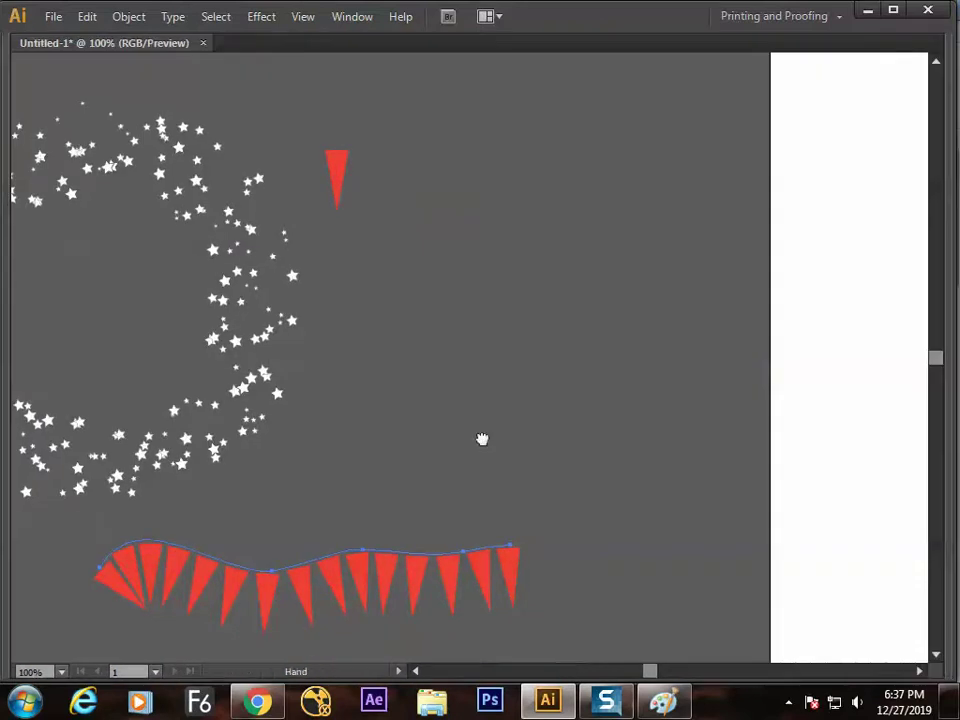
pyautogui.moveTo(488, 450); pyautogui.dragTo(366, 392)
pyautogui.moveTo(300, 480); pyautogui.dragTo(605, 250)
pyautogui.click(325, 578)
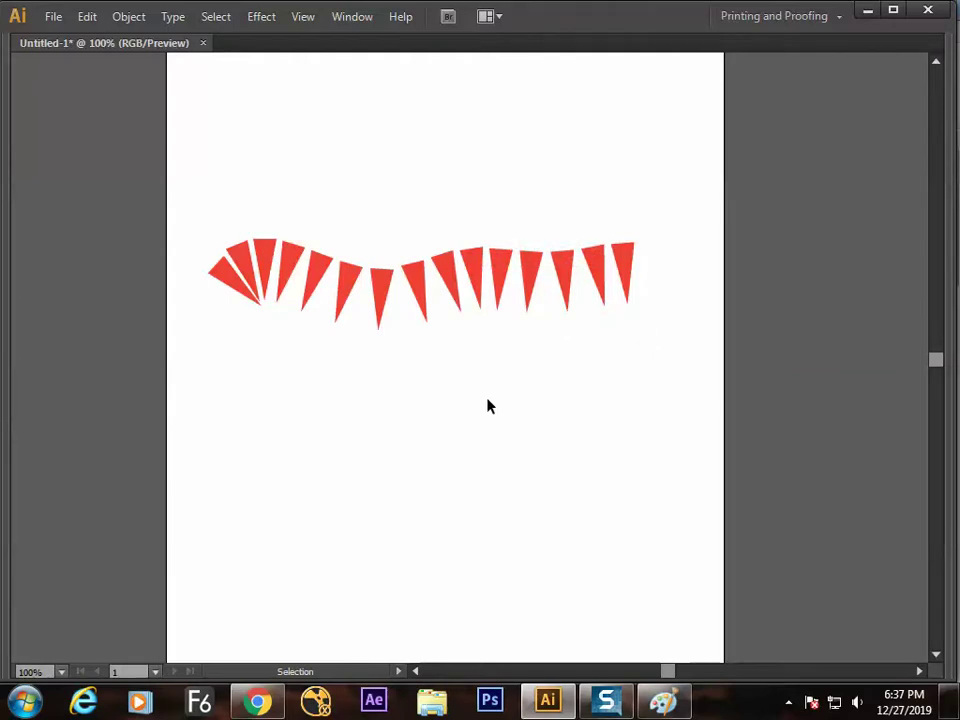
pyautogui.press('Tab')
pyautogui.moveTo(446, 429); pyautogui.dragTo(208, 381)
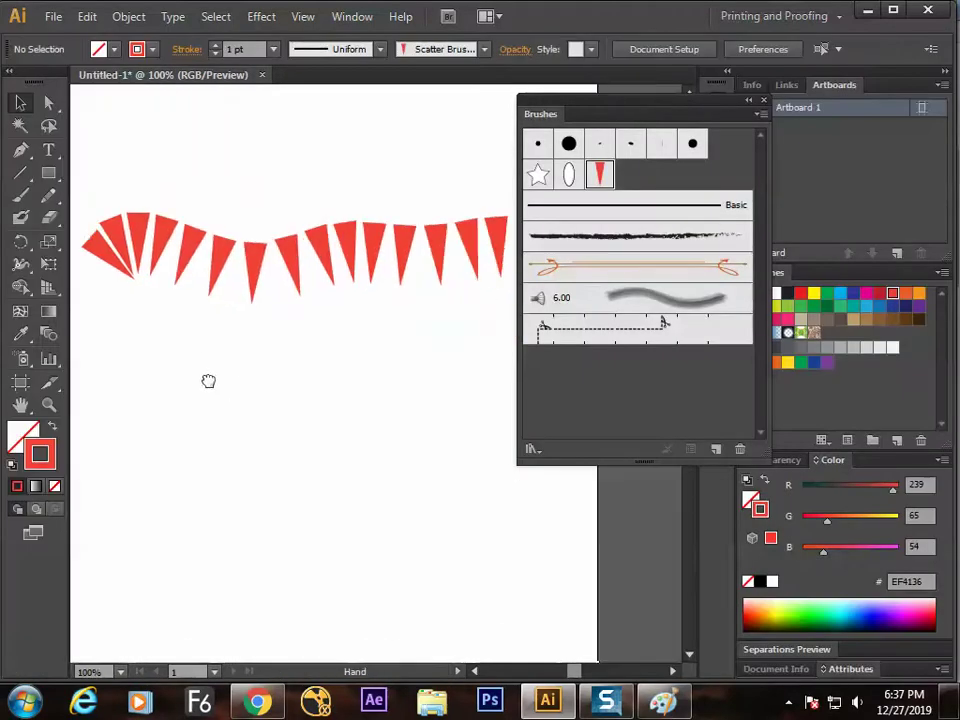
# Copy the triangle stroke, paste it in place, and apply the 5 pt. Round brush to the copy as a cord
pyautogui.click(291, 274)
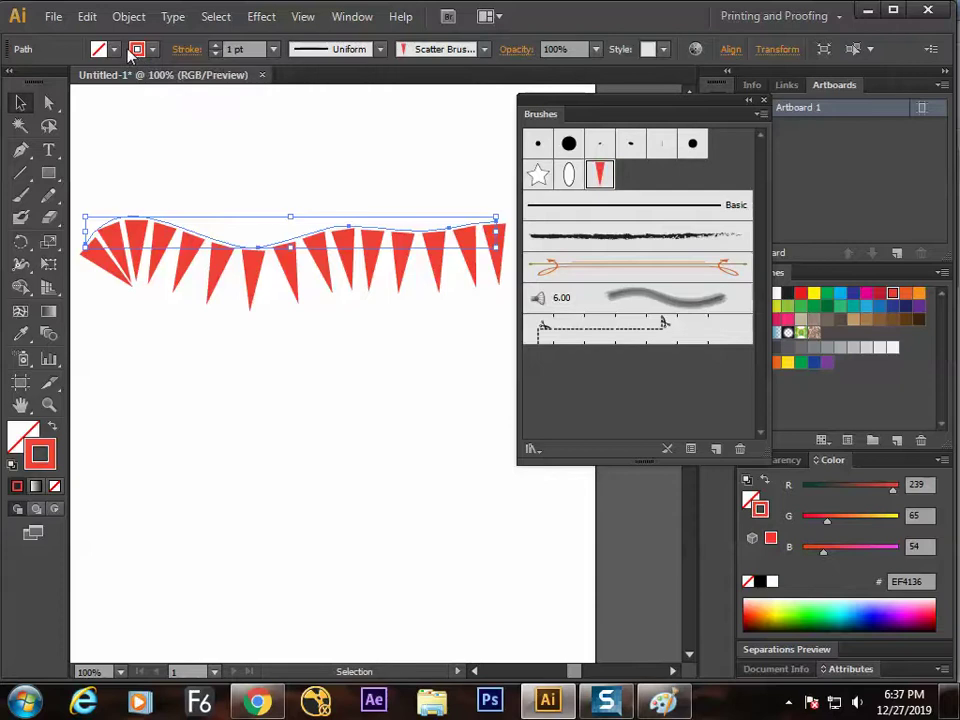
pyautogui.click(88, 17)
pyautogui.click(118, 107)
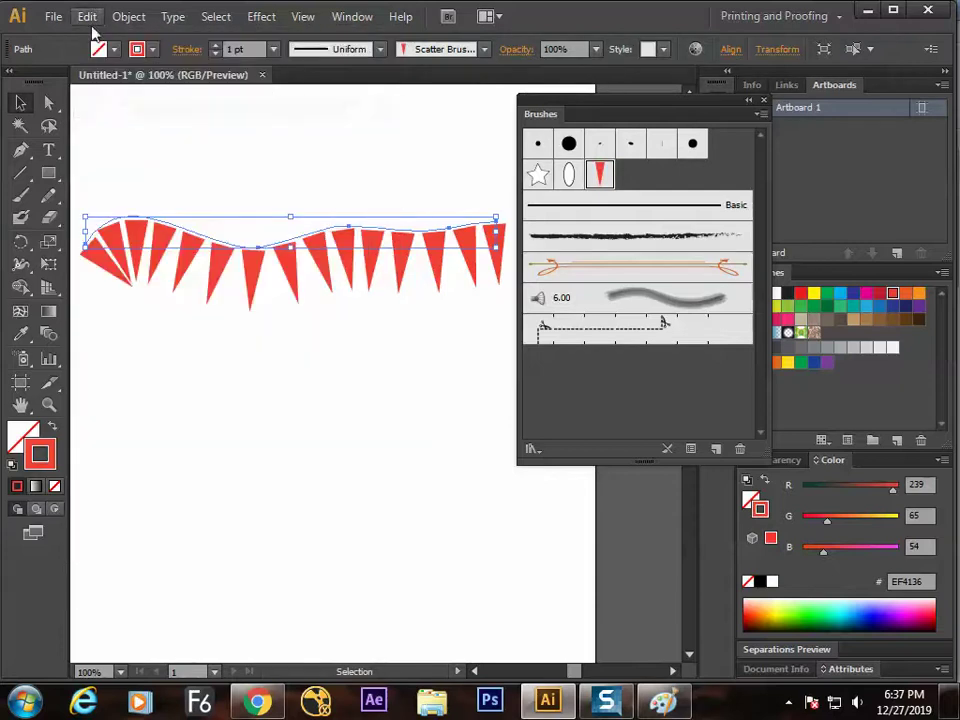
pyautogui.click(89, 20)
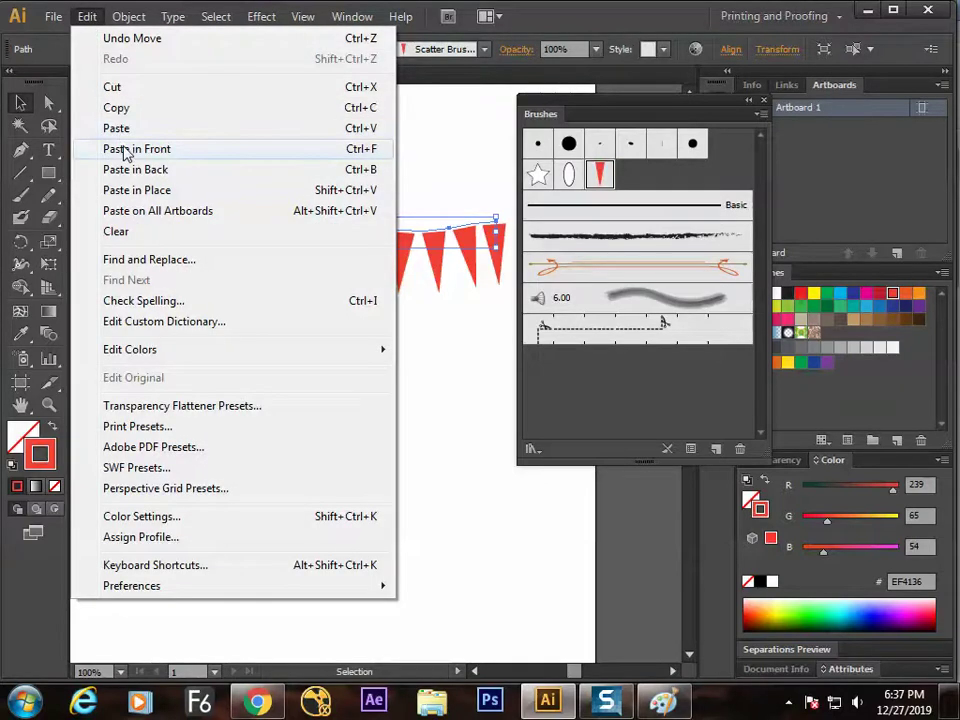
pyautogui.click(128, 190)
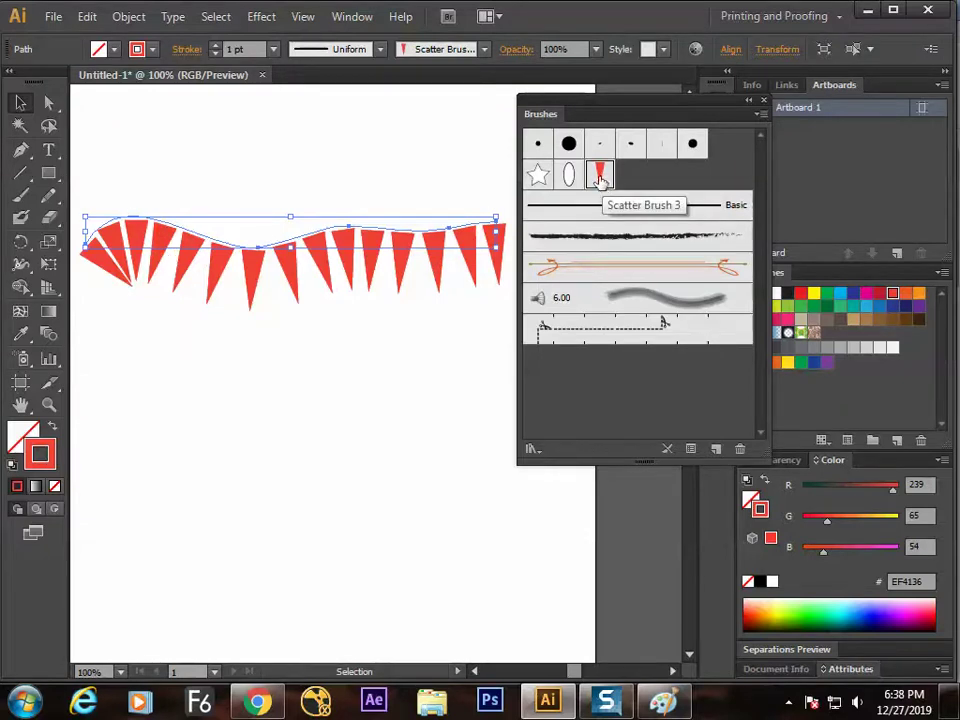
pyautogui.click(537, 148)
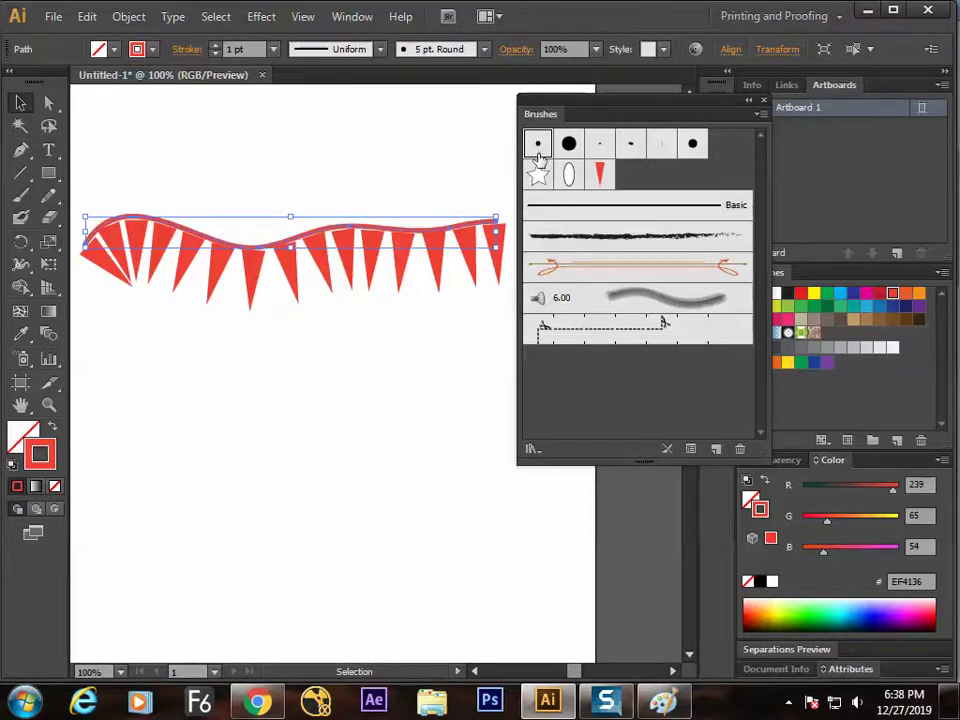
# Recolor the cord stroke above the triangles to dark blue and deselect it
pyautogui.click(148, 56)
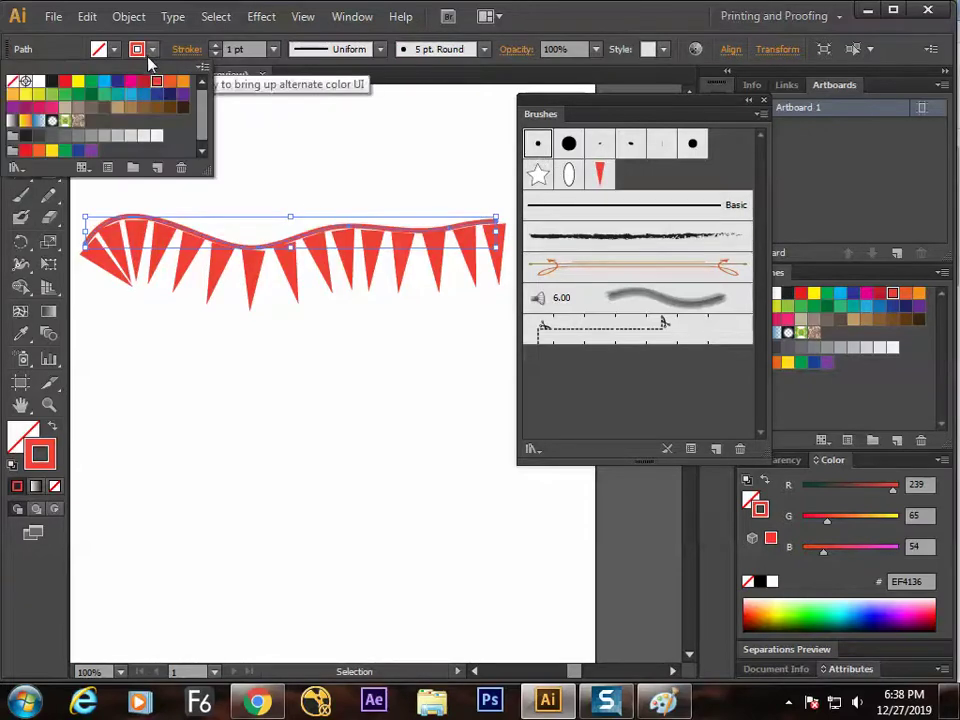
pyautogui.click(118, 81)
pyautogui.click(270, 379)
pyautogui.click(190, 603)
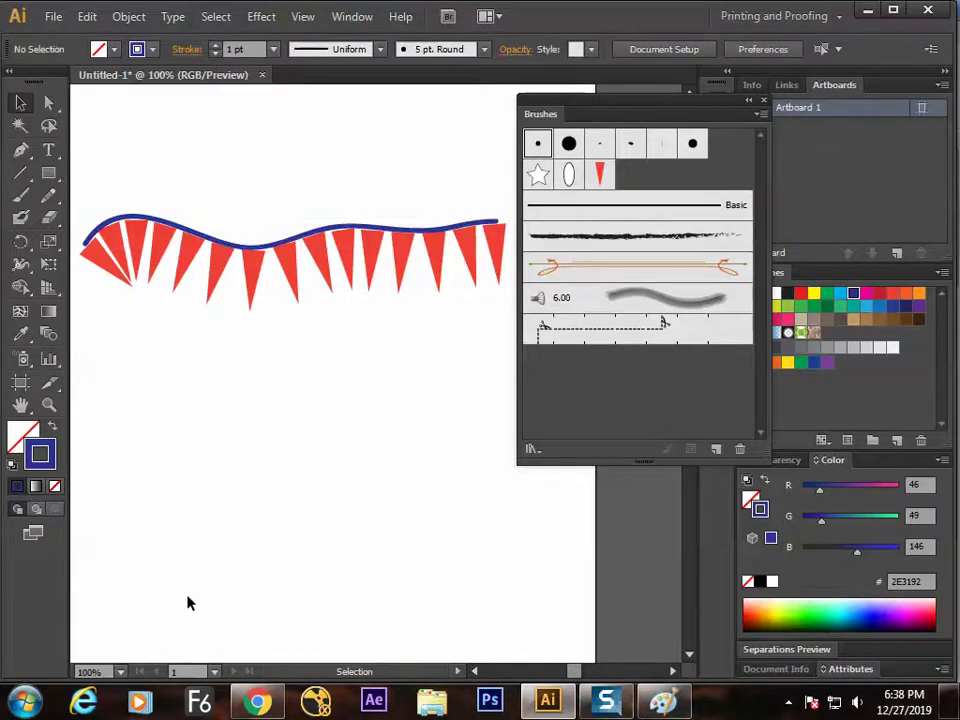
# Try moving the blue cord upward off the triangles and undo the move
pyautogui.press('Tab')
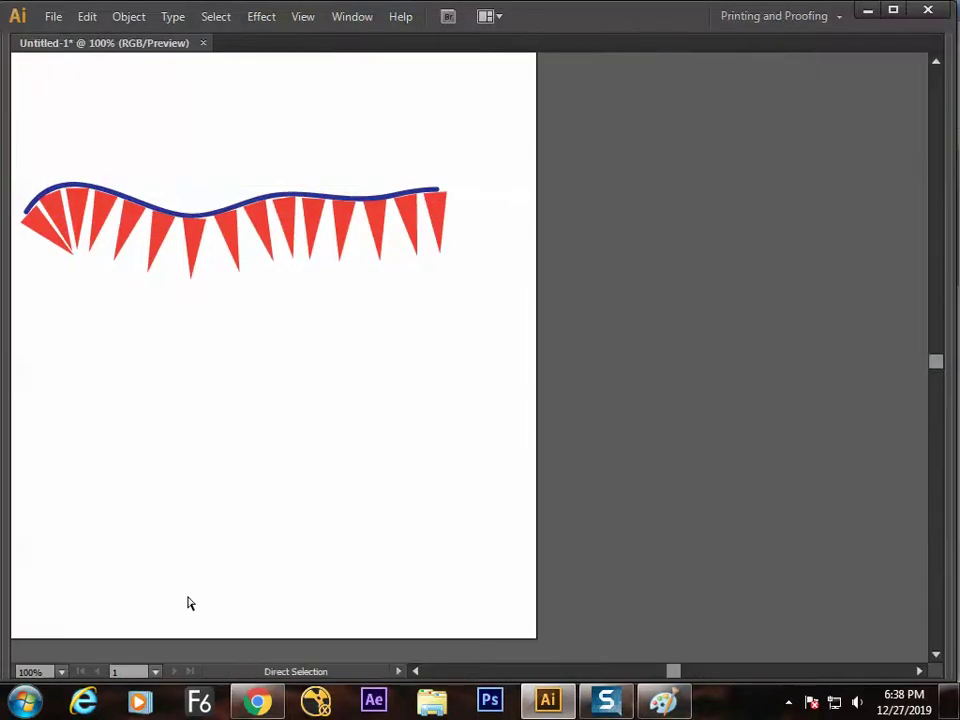
pyautogui.hotkey('ctrl', '=')
pyautogui.moveTo(369, 281); pyautogui.dragTo(546, 433)
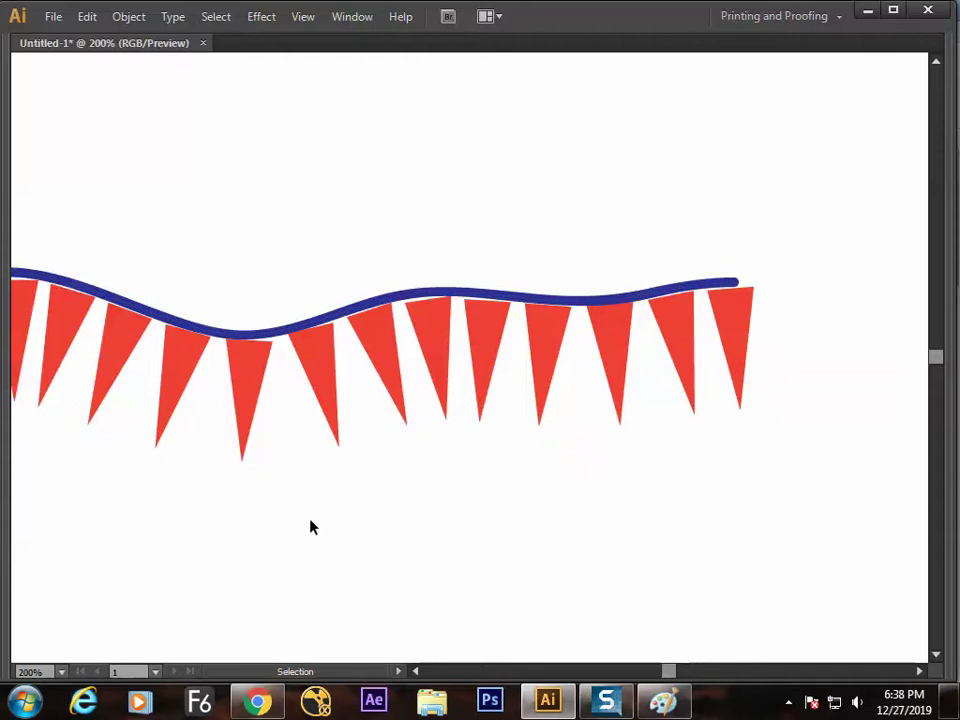
pyautogui.press('Tab')
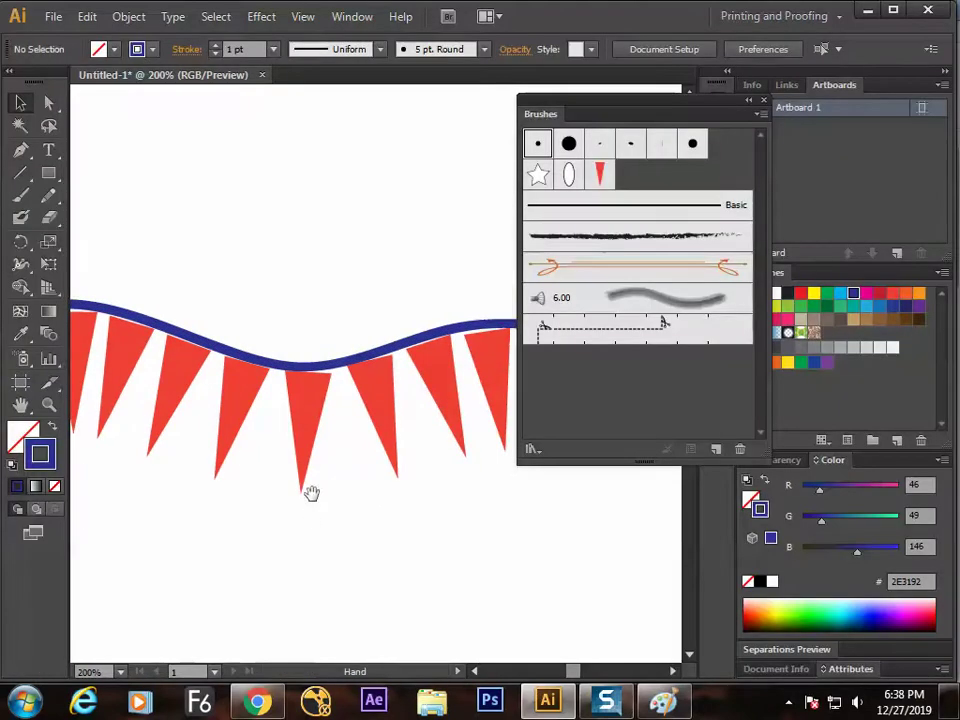
pyautogui.moveTo(309, 517); pyautogui.dragTo(371, 444)
pyautogui.moveTo(336, 324); pyautogui.dragTo(341, 288)
pyautogui.hotkey('ctrl', 'z')
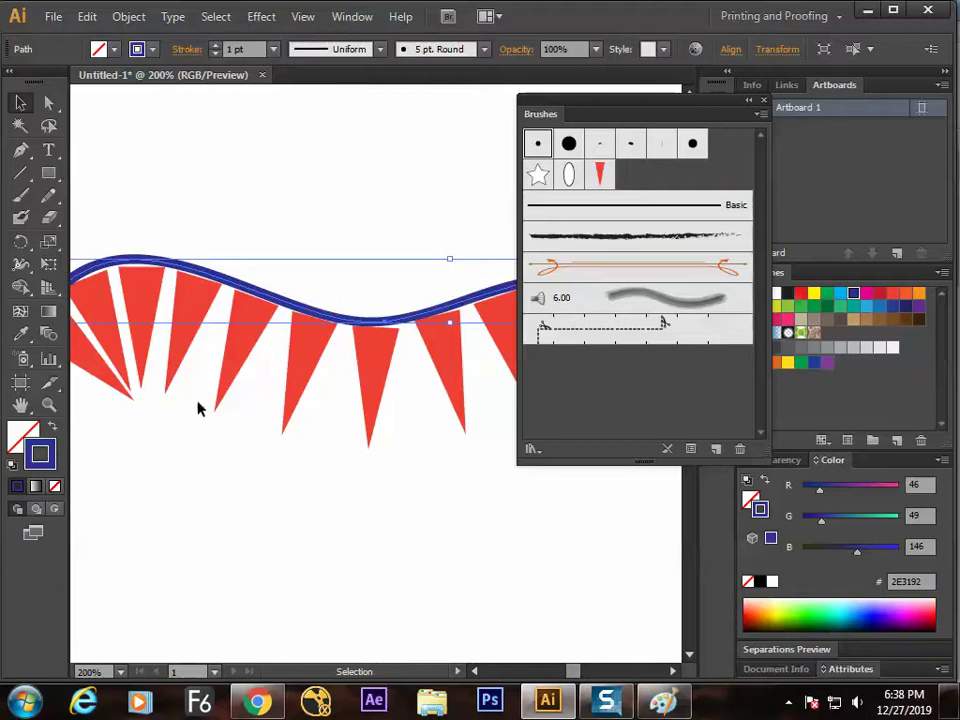
pyautogui.hotkey('ctrl', '-')
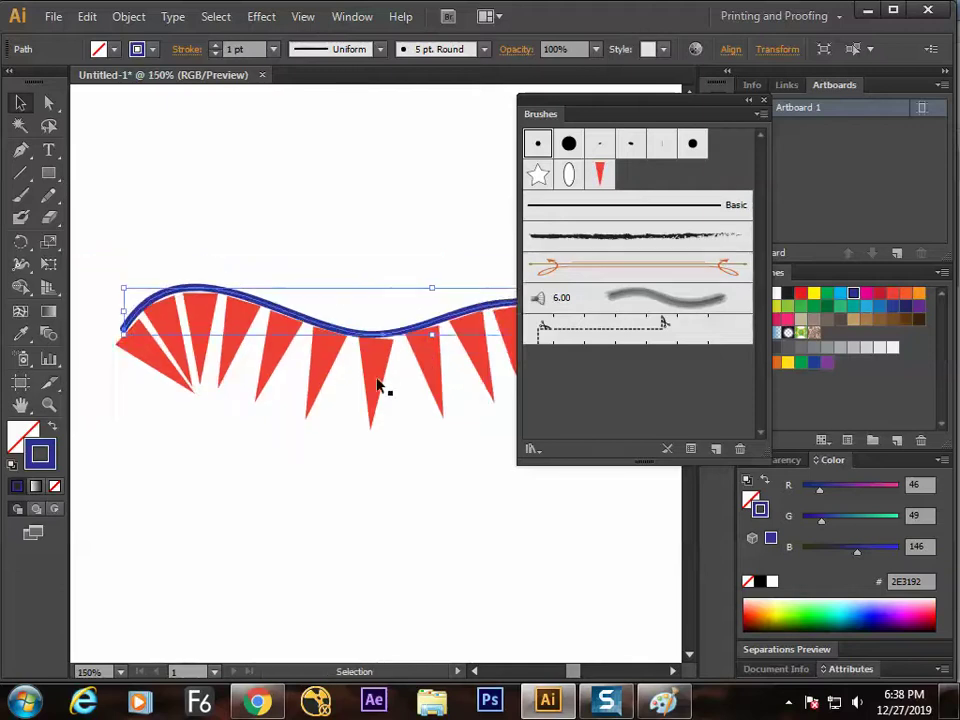
pyautogui.moveTo(379, 388); pyautogui.dragTo(300, 388)
pyautogui.click(298, 495)
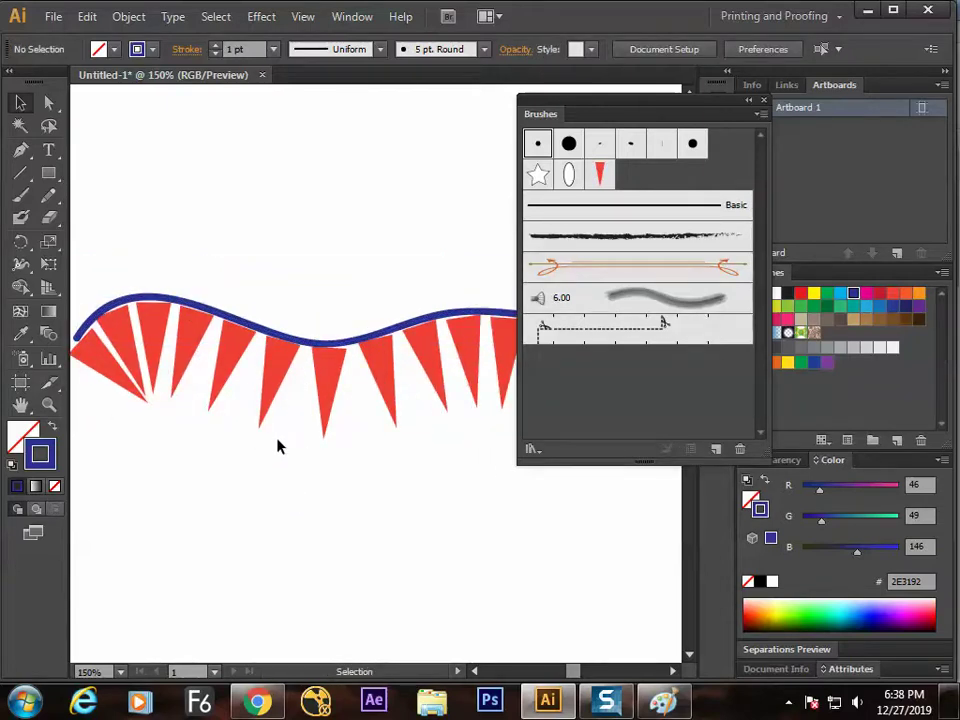
# Try Random sizing with different size values in the red triangle brush's options
pyautogui.click(272, 405)
pyautogui.click(478, 514)
pyautogui.doubleClick(600, 175)
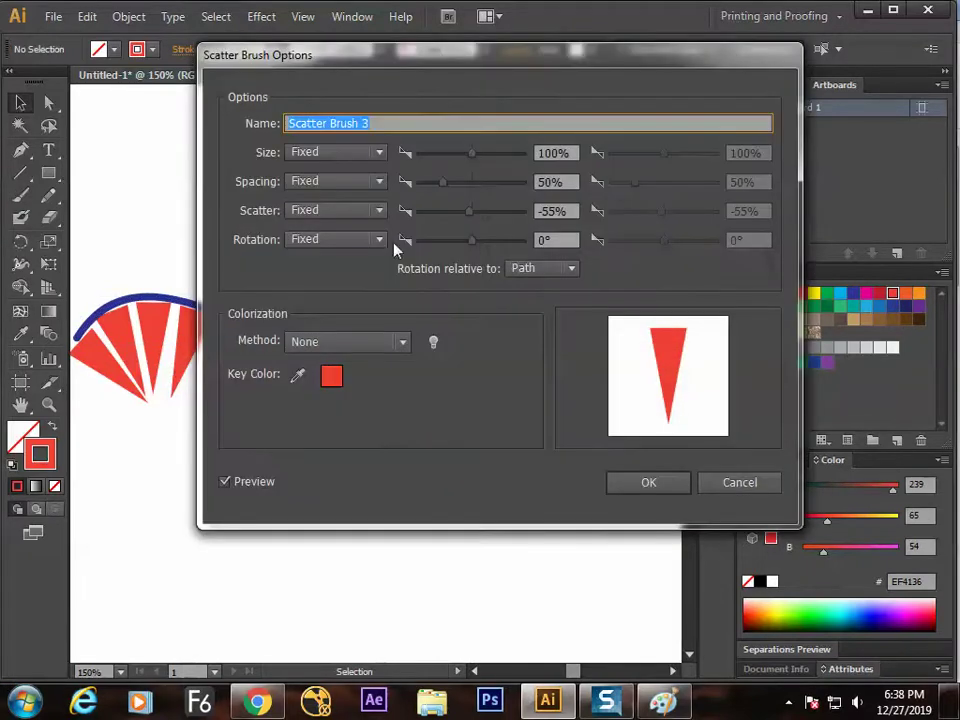
pyautogui.moveTo(414, 81)
pyautogui.mouseDown()
pyautogui.moveTo(524, 179)
pyautogui.moveTo(600, 335)
pyautogui.mouseUp()
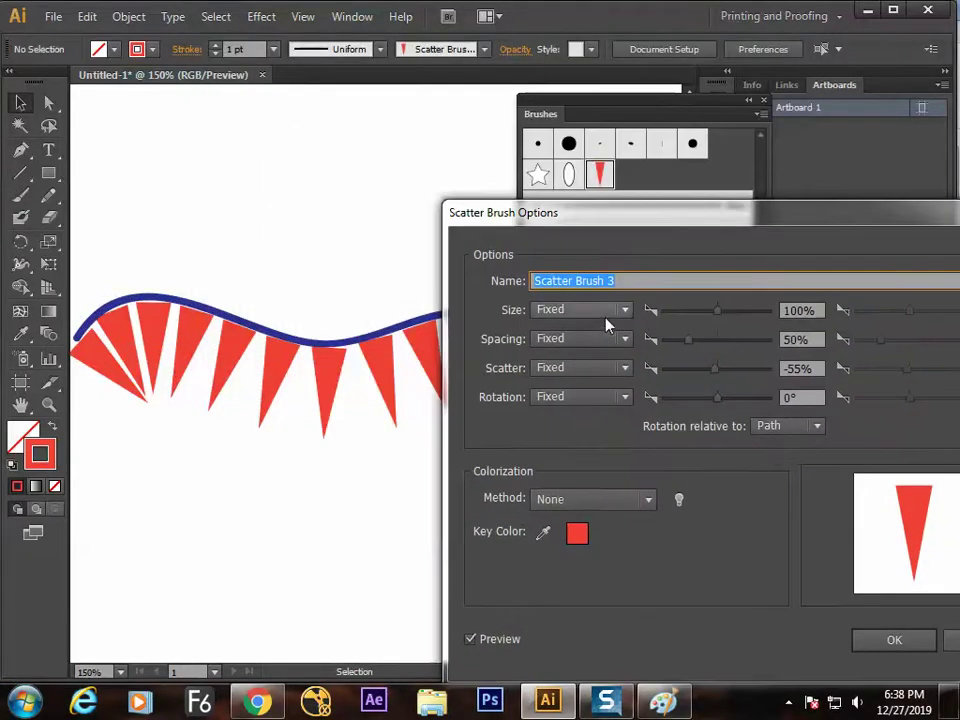
pyautogui.click(623, 311)
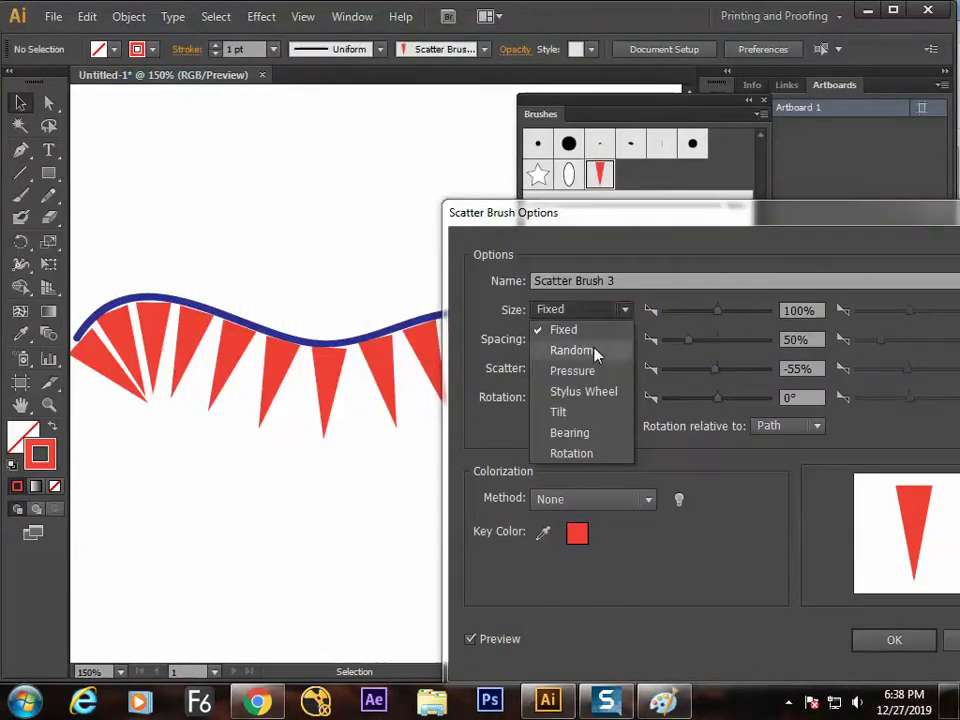
pyautogui.click(572, 350)
pyautogui.moveTo(718, 311); pyautogui.dragTo(696, 315)
pyautogui.moveTo(686, 313)
pyautogui.mouseDown()
pyautogui.moveTo(735, 313)
pyautogui.moveTo(707, 317)
pyautogui.mouseUp()
pyautogui.moveTo(664, 212); pyautogui.dragTo(510, 75)
pyautogui.click(745, 506)
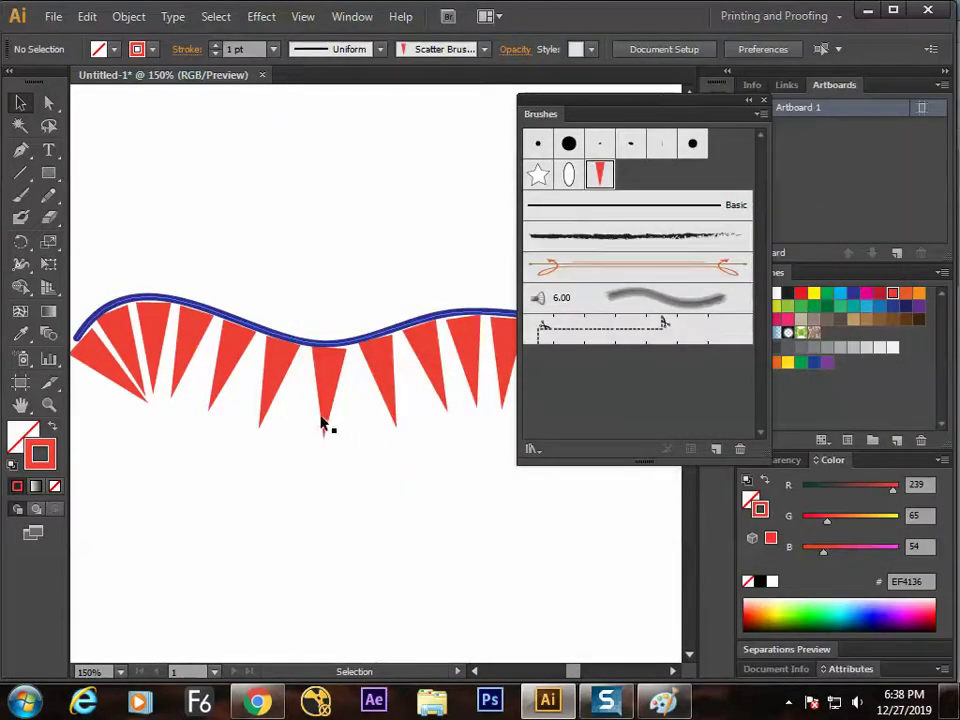
# Draw a large circle on the artboard above the bunting and apply the red triangle brush to it
pyautogui.click(50, 176)
pyautogui.moveTo(48, 172); pyautogui.dragTo(117, 222)
pyautogui.press('space')
pyautogui.moveTo(290, 292); pyautogui.dragTo(305, 576)
pyautogui.moveTo(338, 326); pyautogui.dragTo(466, 494)
pyautogui.click(599, 175)
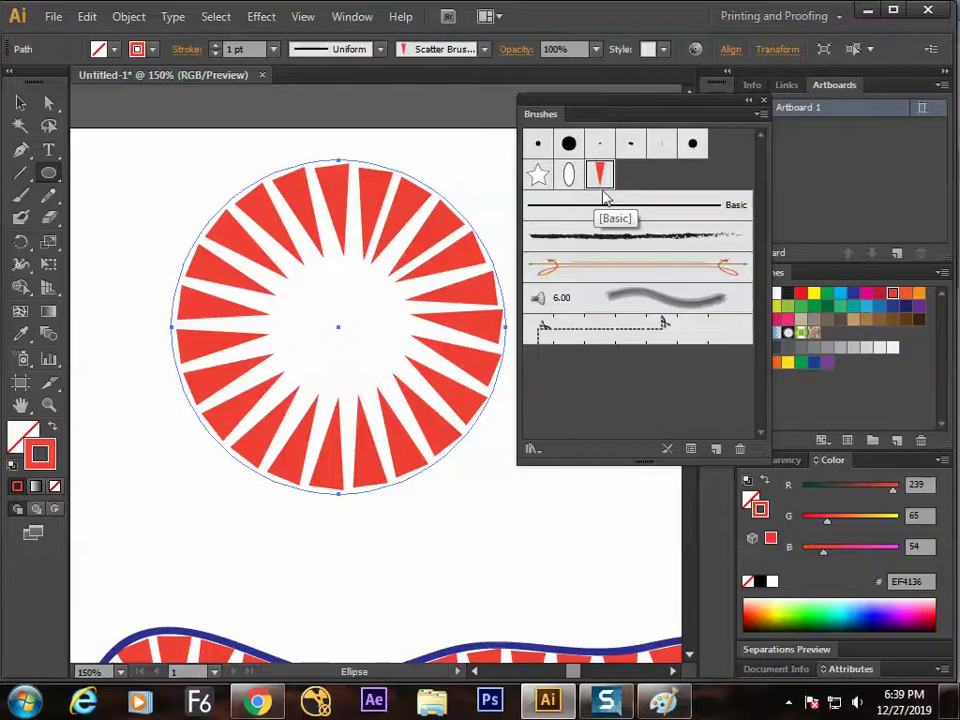
# Set the triangle brush's fixed rotation to 180° with the circle selected
pyautogui.click(22, 103)
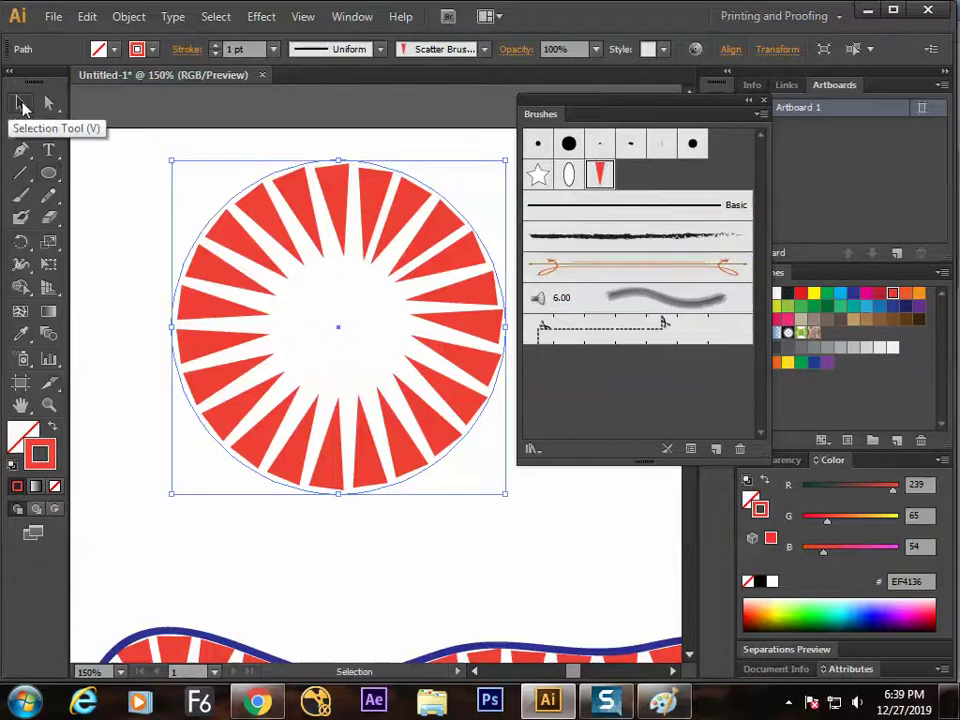
pyautogui.doubleClick(601, 174)
pyautogui.moveTo(510, 100); pyautogui.dragTo(702, 159)
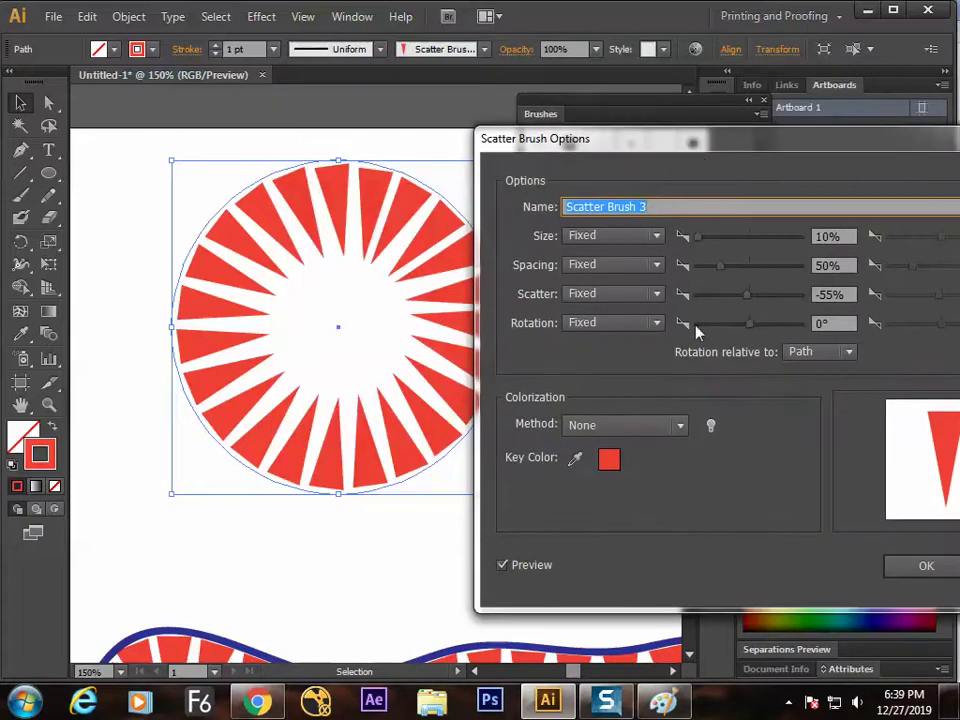
pyautogui.moveTo(748, 330)
pyautogui.mouseDown()
pyautogui.moveTo(732, 326)
pyautogui.moveTo(803, 328)
pyautogui.mouseUp()
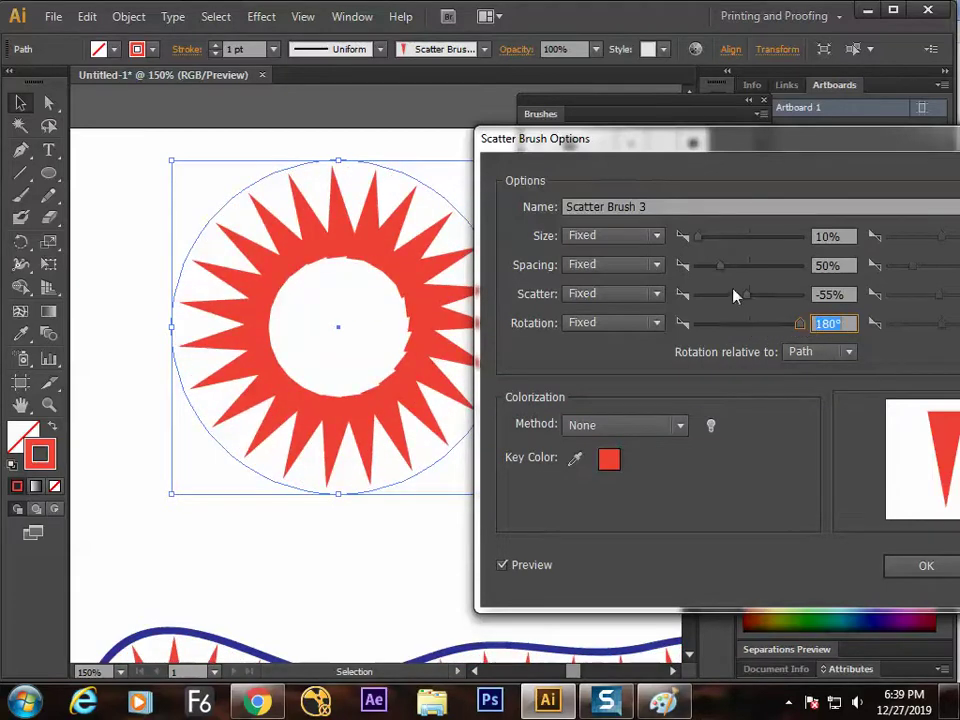
# Set the triangle brush's fixed scatter to 52% and apply the changes to the existing strokes
pyautogui.moveTo(750, 298); pyautogui.dragTo(762, 298)
pyautogui.write('150')
pyautogui.press('Down')
pyautogui.press('Down')
pyautogui.press('Down')
pyautogui.press('Down')
pyautogui.press('Down')
pyautogui.press('Down')
pyautogui.press('Down')
pyautogui.press('Down')
pyautogui.press('Down')
pyautogui.press('Down')
pyautogui.press('Down')
pyautogui.press('Down')
pyautogui.press('Down')
pyautogui.press('Down')
pyautogui.press('Down')
pyautogui.press('Down')
pyautogui.press('Down')
pyautogui.press('Down')
pyautogui.press('Down')
pyautogui.press('Down')
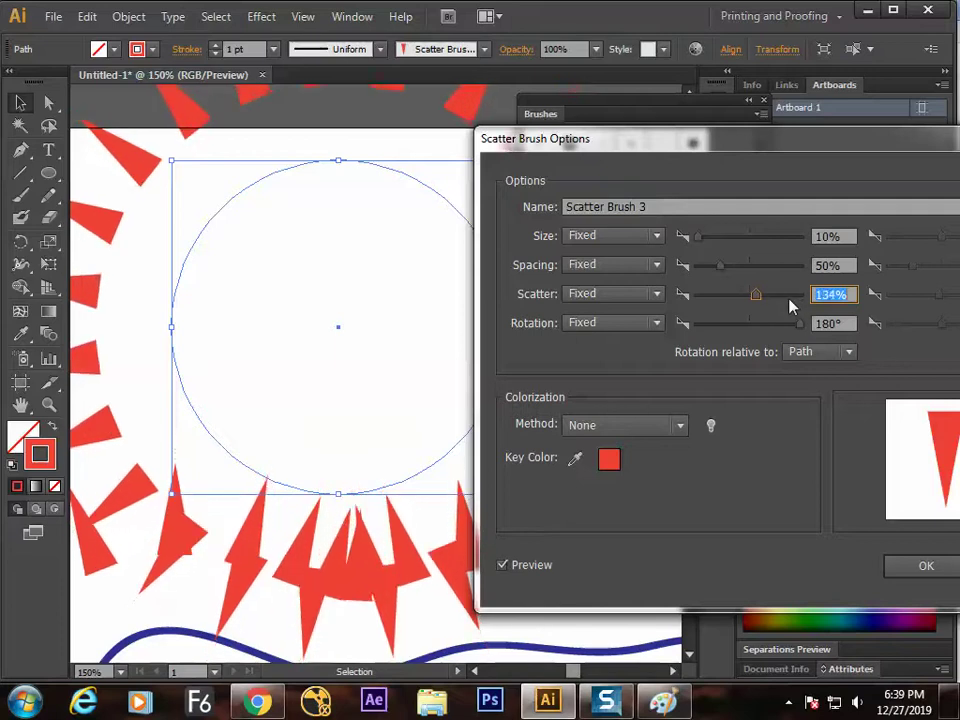
pyautogui.press('Down')
pyautogui.press('Down')
pyautogui.press('Down')
pyautogui.press('Down')
pyautogui.press('Down')
pyautogui.press('Down')
pyautogui.press('Down')
pyautogui.press('Down')
pyautogui.press('Down')
pyautogui.press('Down')
pyautogui.press('Down')
pyautogui.press('Down')
pyautogui.press('Down')
pyautogui.press('Down')
pyautogui.press('Down')
pyautogui.press('Down')
pyautogui.press('Down')
pyautogui.press('Down')
pyautogui.press('Down')
pyautogui.press('Down')
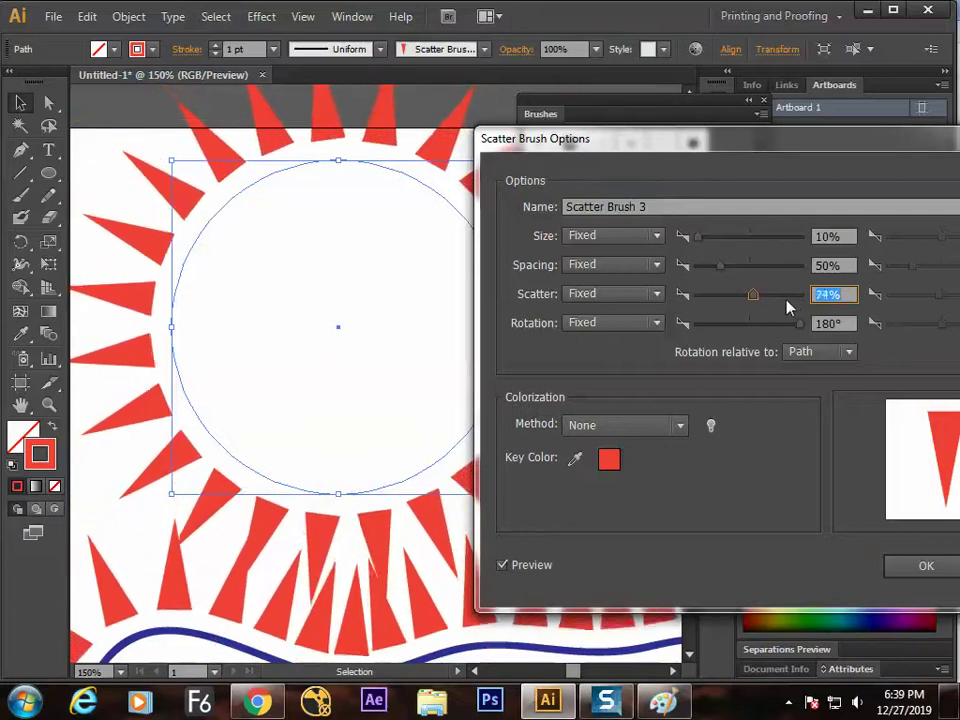
pyautogui.press('Down')
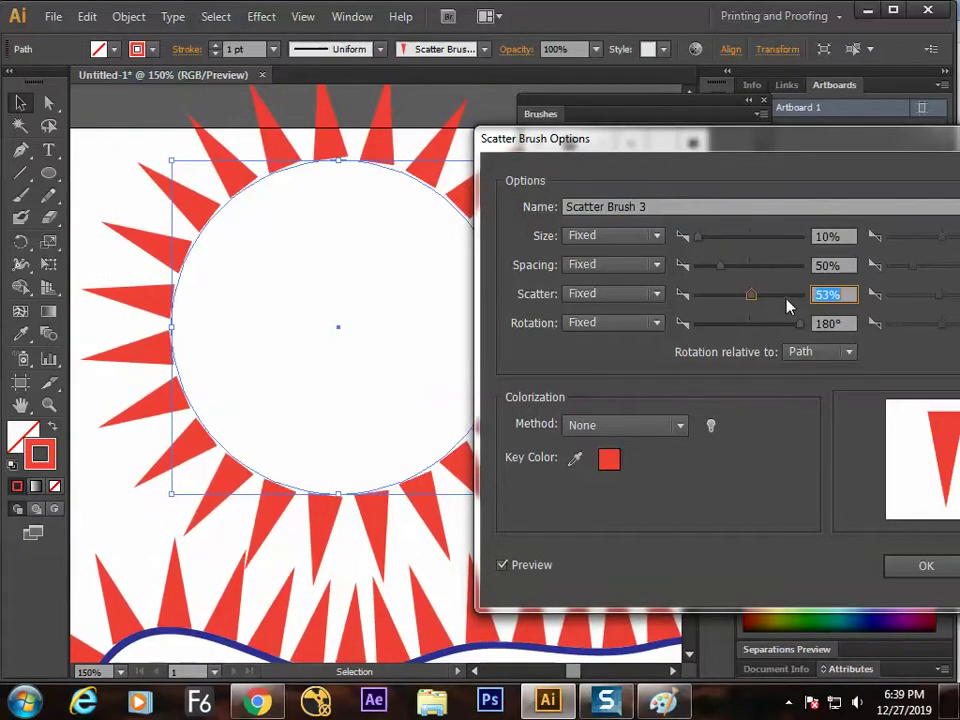
pyautogui.press('Down')
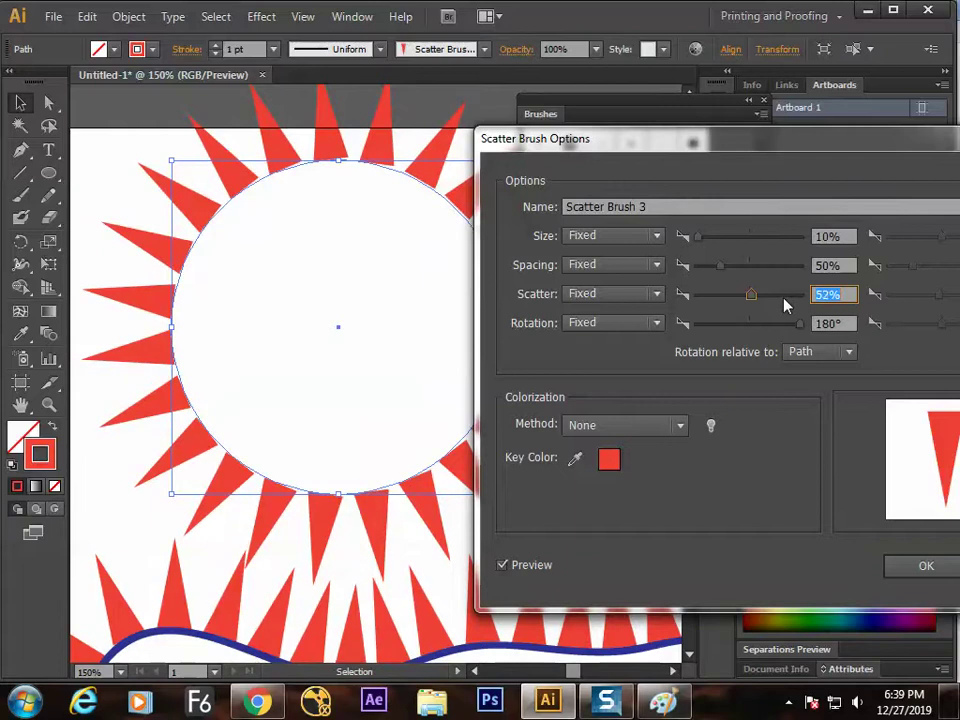
pyautogui.moveTo(759, 148); pyautogui.dragTo(505, 87)
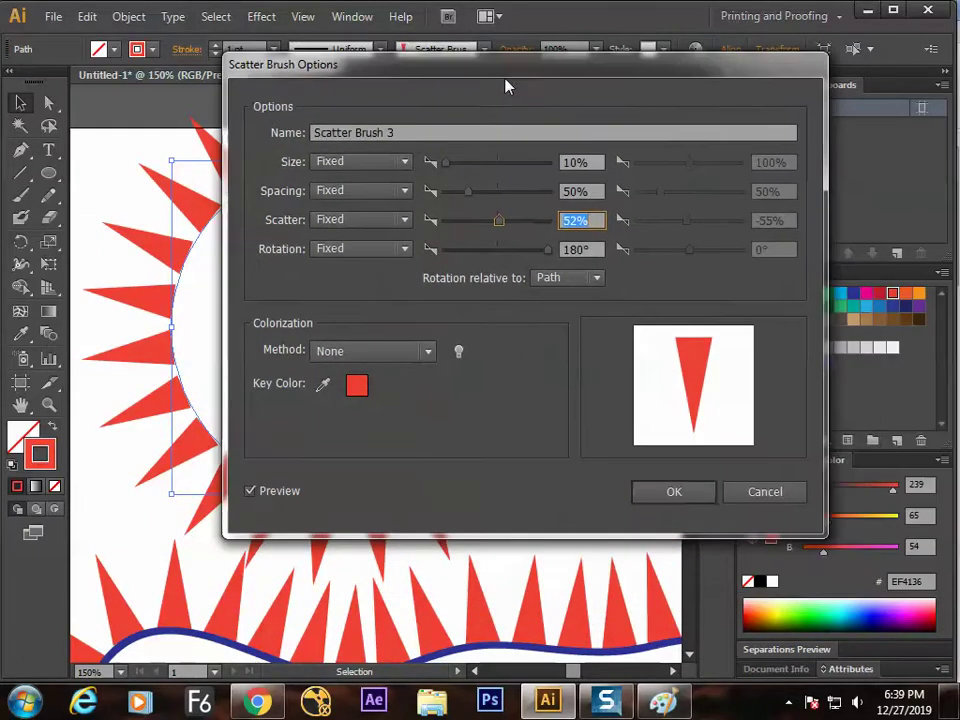
pyautogui.click(693, 498)
pyautogui.click(472, 383)
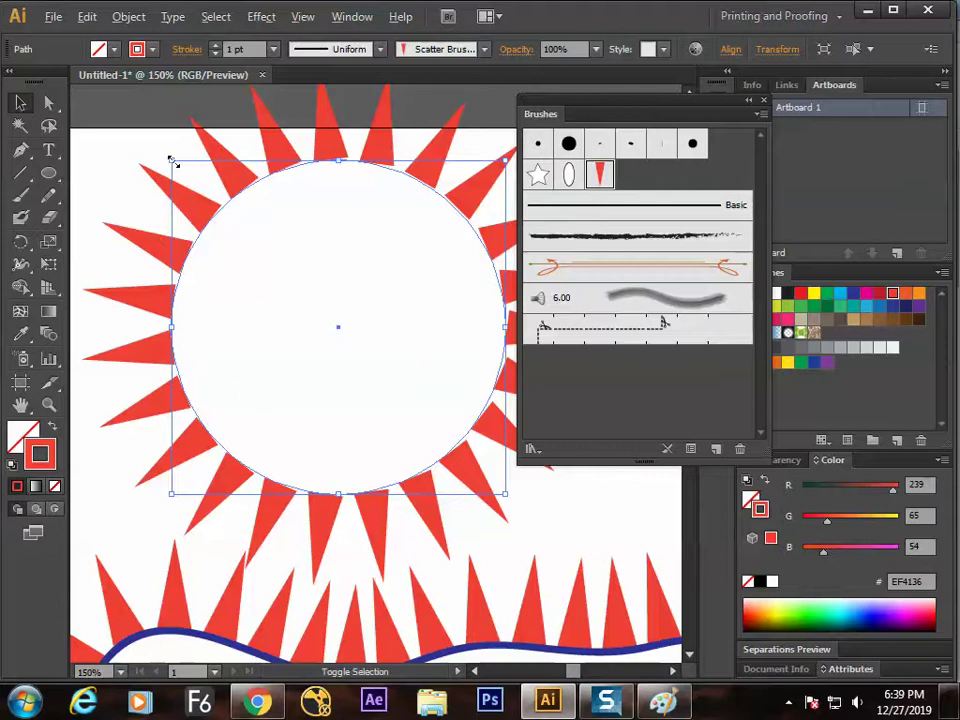
# Scale the triangle-rayed circle down proportionally and move it near the artboard's upper-left corner
pyautogui.moveTo(171, 157); pyautogui.dragTo(259, 251)
pyautogui.moveTo(372, 247); pyautogui.dragTo(303, 194)
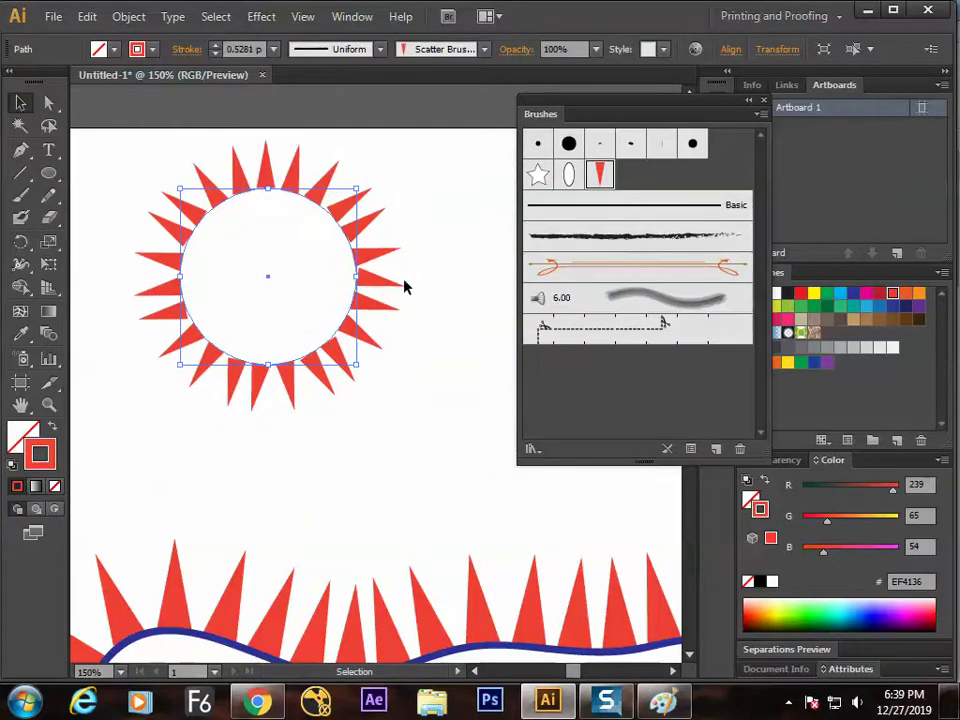
pyautogui.click(425, 467)
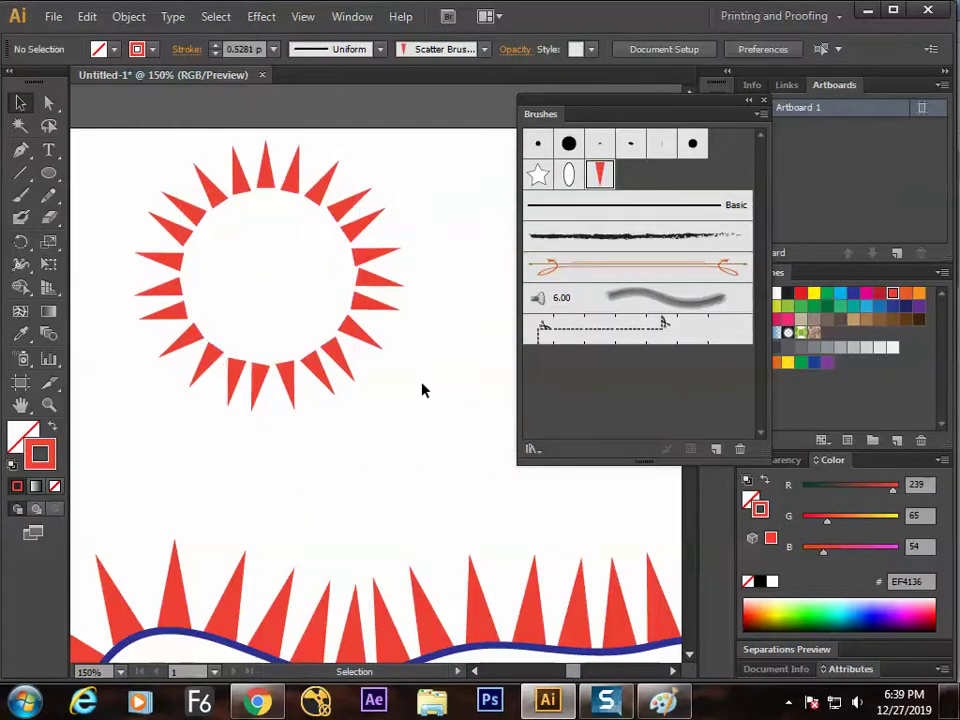
pyautogui.click(355, 338)
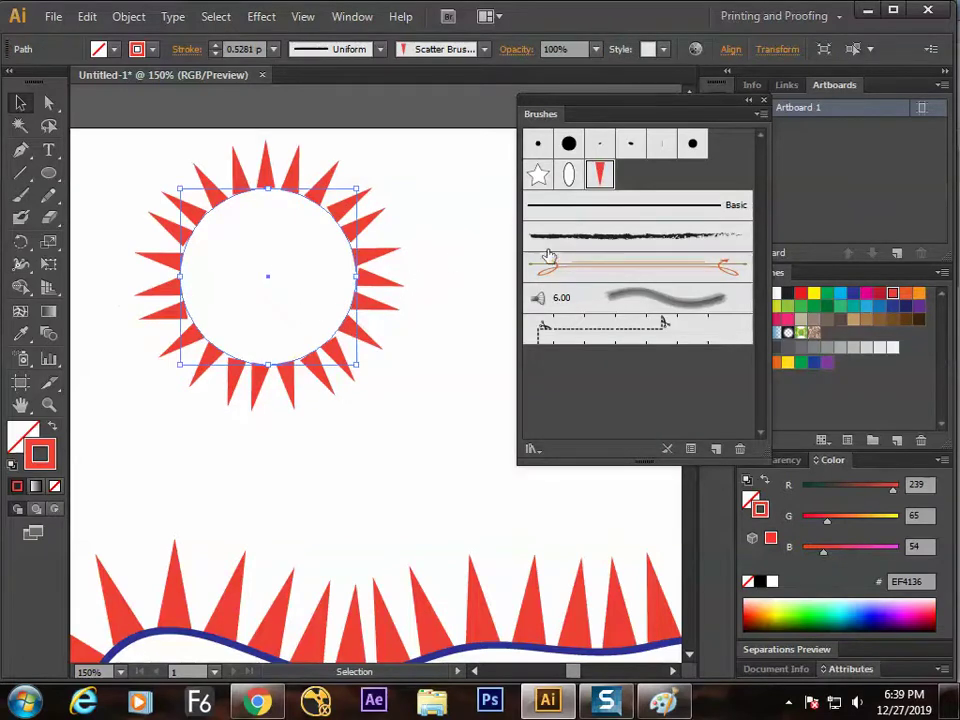
pyautogui.click(433, 304)
pyautogui.moveTo(366, 300); pyautogui.dragTo(350, 311)
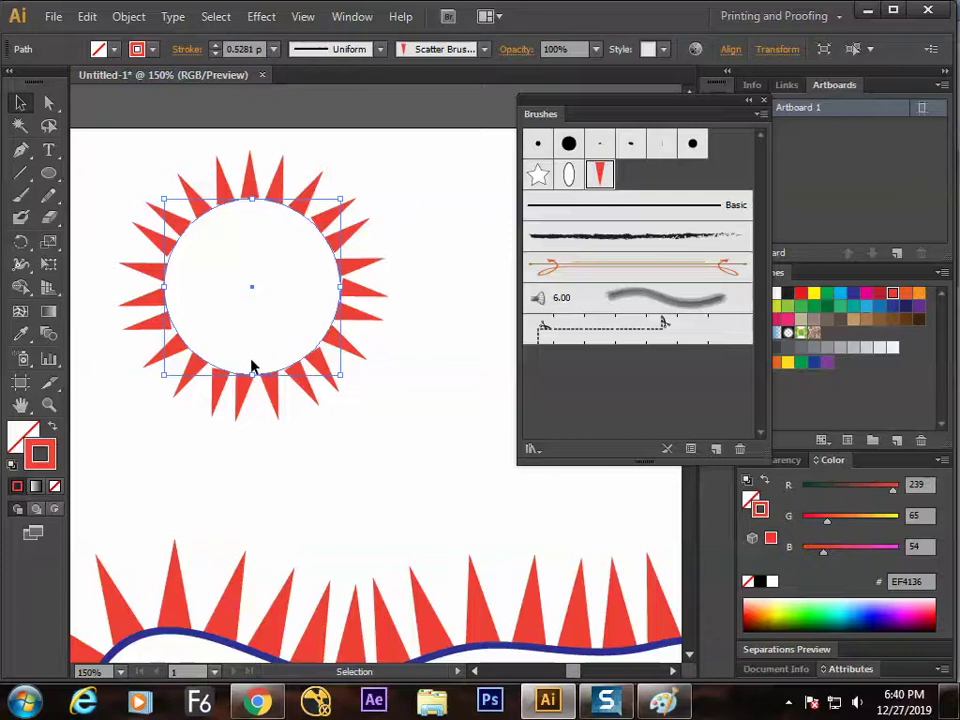
# Expand the appearance of the circle's triangle brush stroke into editable shapes
pyautogui.click(349, 253)
pyautogui.click(320, 232)
pyautogui.click(88, 17)
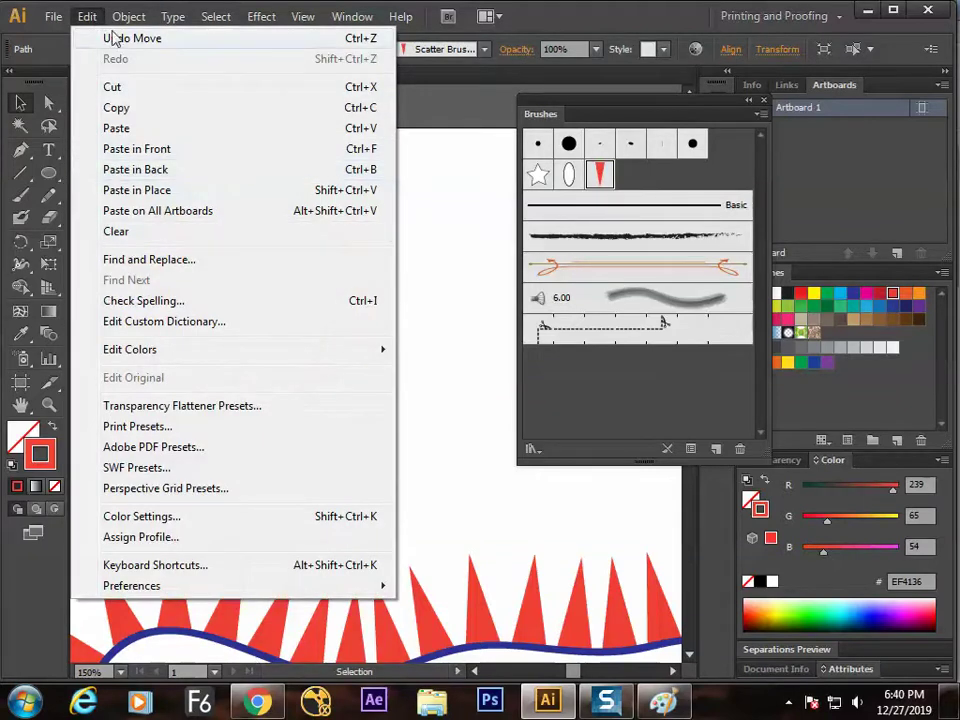
pyautogui.moveTo(125, 20)
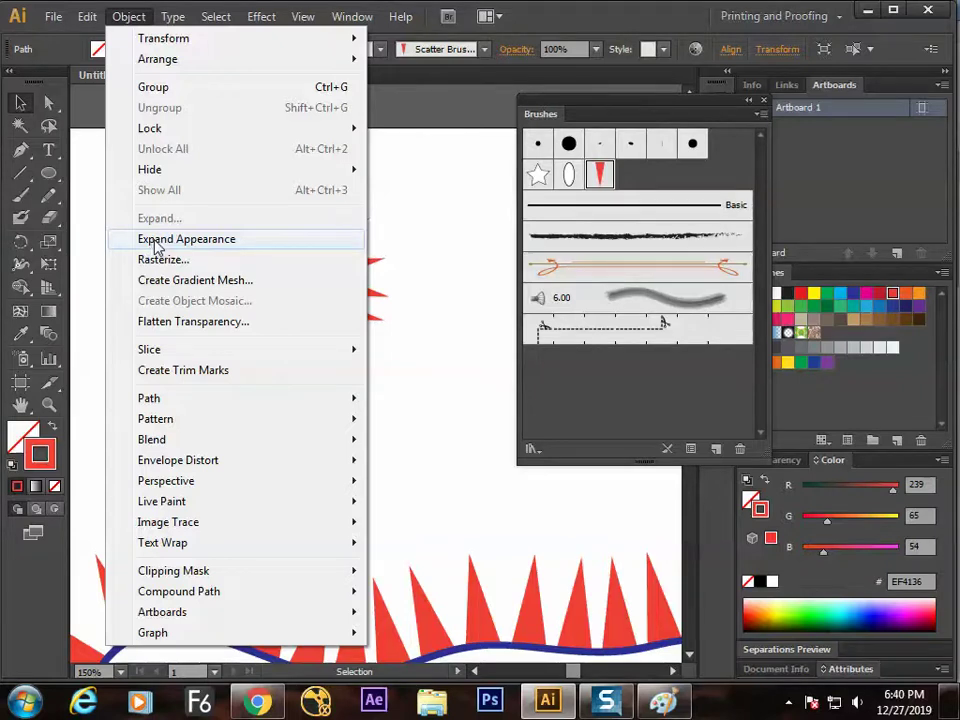
pyautogui.click(153, 245)
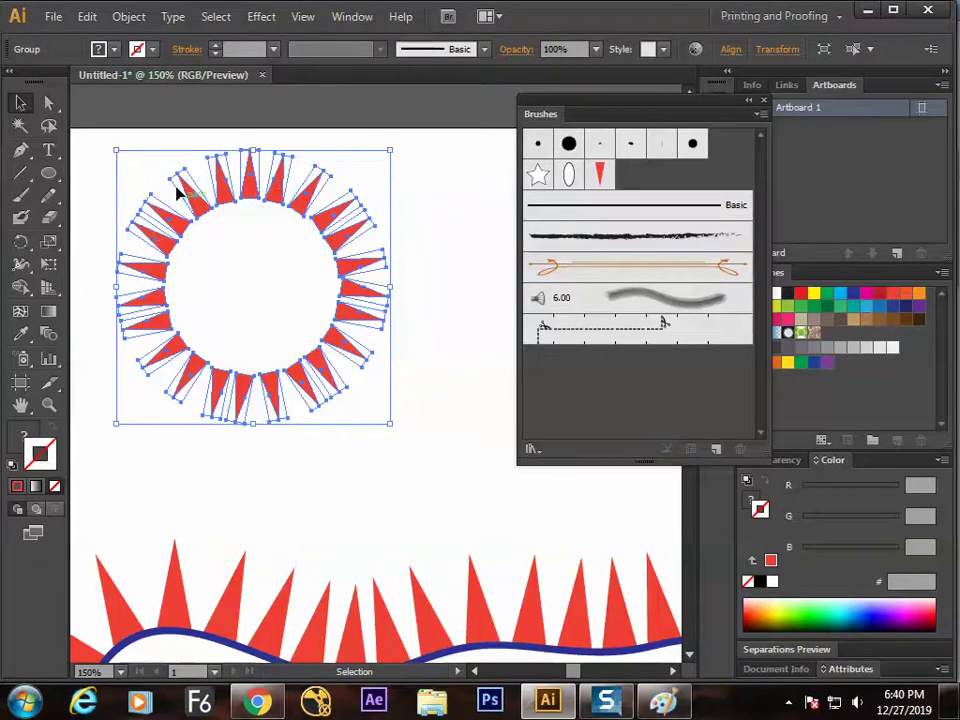
pyautogui.click(128, 16)
pyautogui.click(171, 217)
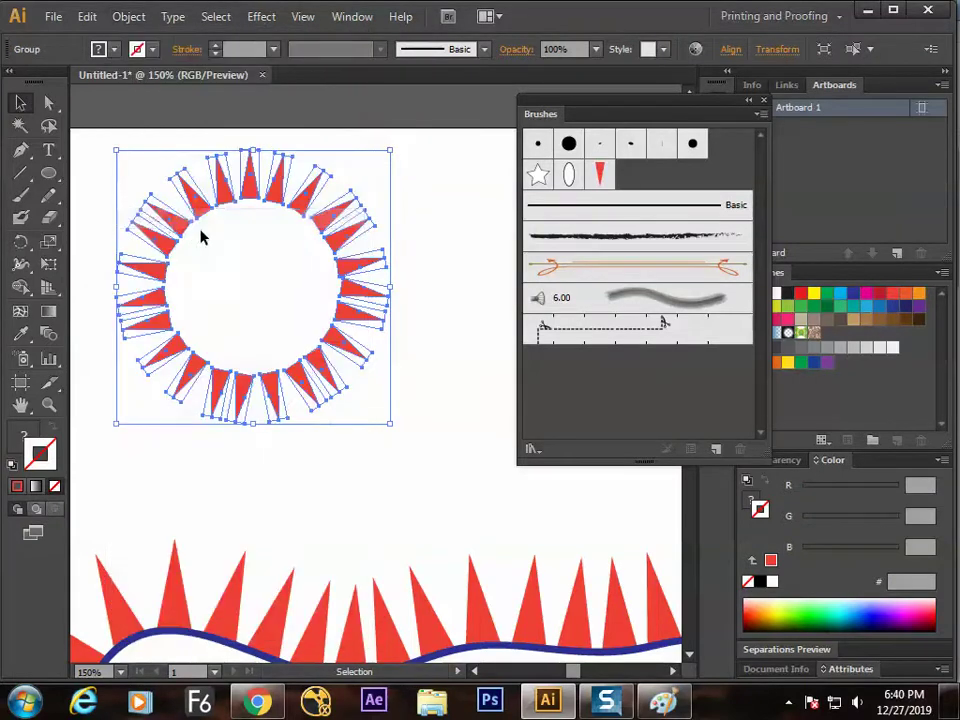
pyautogui.click(378, 236)
pyautogui.click(356, 240)
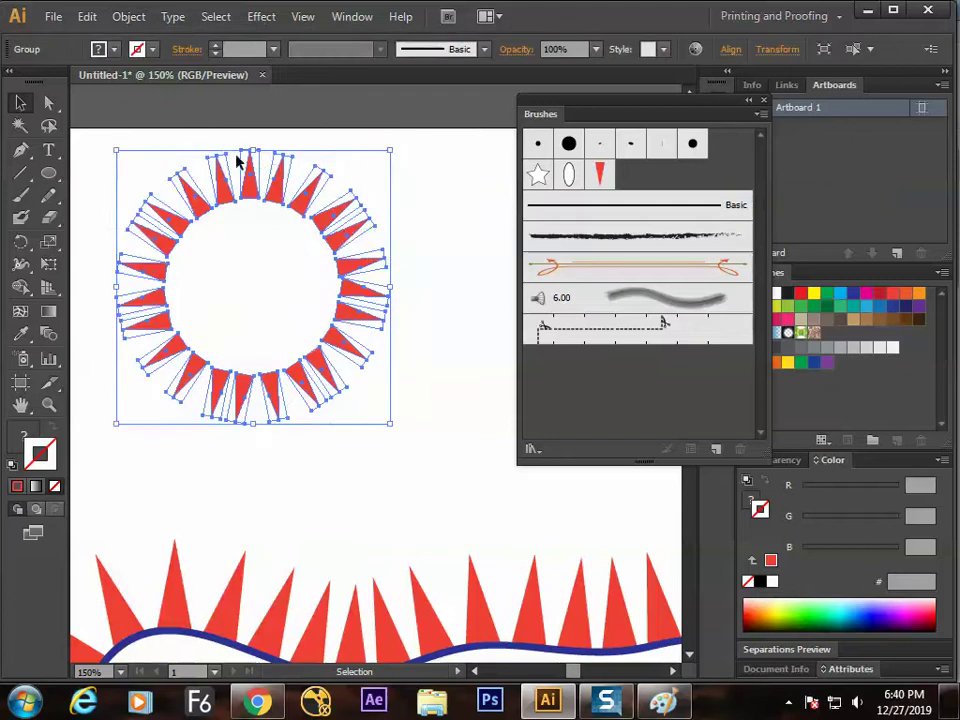
# Ungroup the expanded rays, then test-move one ray at the circle's upper right and undo that move
pyautogui.rightClick(296, 206)
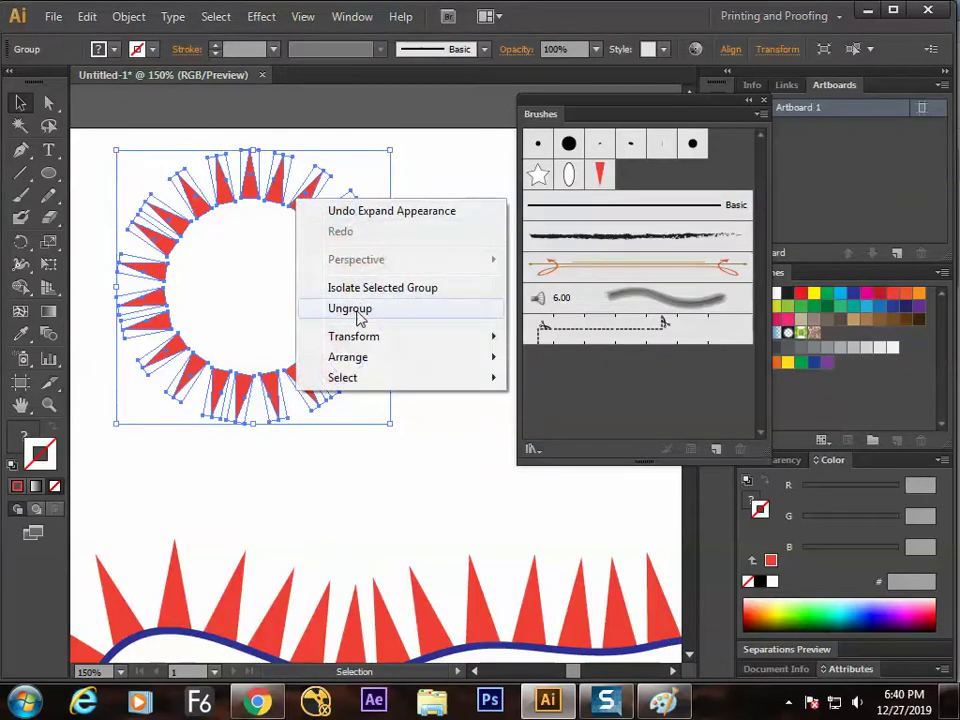
pyautogui.click(358, 310)
pyautogui.click(354, 210)
pyautogui.click(316, 202)
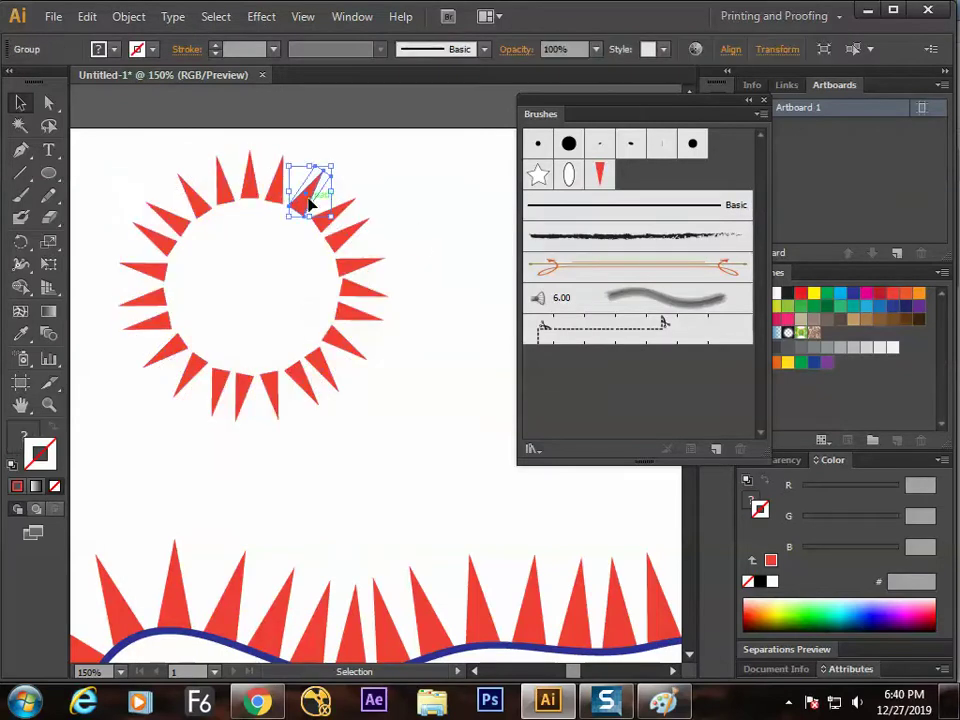
pyautogui.moveTo(316, 202); pyautogui.dragTo(336, 180)
pyautogui.hotkey('ctrl', 'z')
# Expand the single ray at the circle's upper right and ungroup it
pyautogui.click(368, 178)
pyautogui.click(311, 190)
pyautogui.click(131, 17)
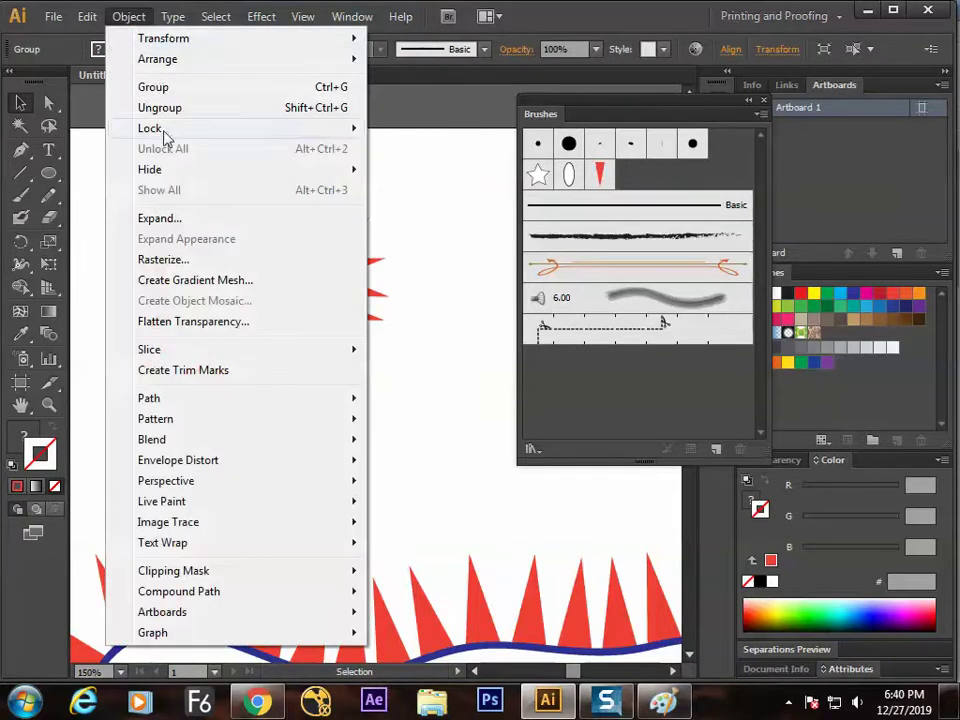
pyautogui.click(158, 219)
pyautogui.click(386, 206)
pyautogui.click(306, 199)
pyautogui.moveTo(311, 205)
pyautogui.mouseDown()
pyautogui.moveTo(304, 189)
pyautogui.moveTo(306, 210)
pyautogui.moveTo(353, 175)
pyautogui.moveTo(310, 196)
pyautogui.mouseUp()
pyautogui.rightClick(307, 213)
pyautogui.click(347, 321)
# Fill the ungrouped upper-right ray with light blue and deselect it
pyautogui.click(381, 154)
pyautogui.click(114, 49)
pyautogui.click(105, 84)
pyautogui.click(143, 519)
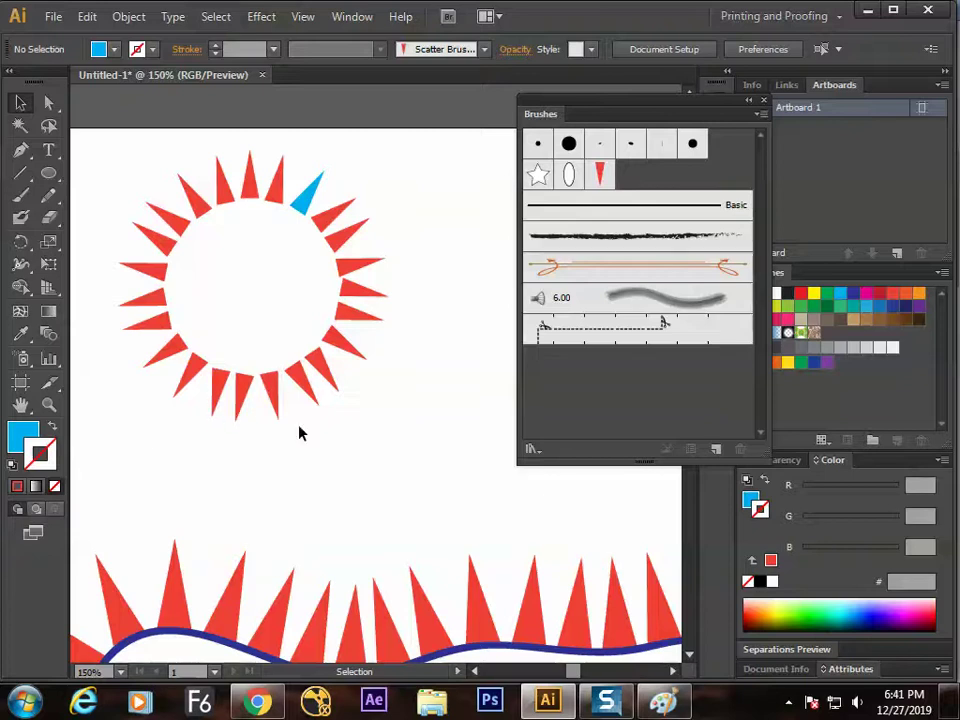
pyautogui.moveTo(324, 436); pyautogui.dragTo(193, 336)
pyautogui.click(281, 491)
pyautogui.moveTo(212, 577); pyautogui.dragTo(236, 521)
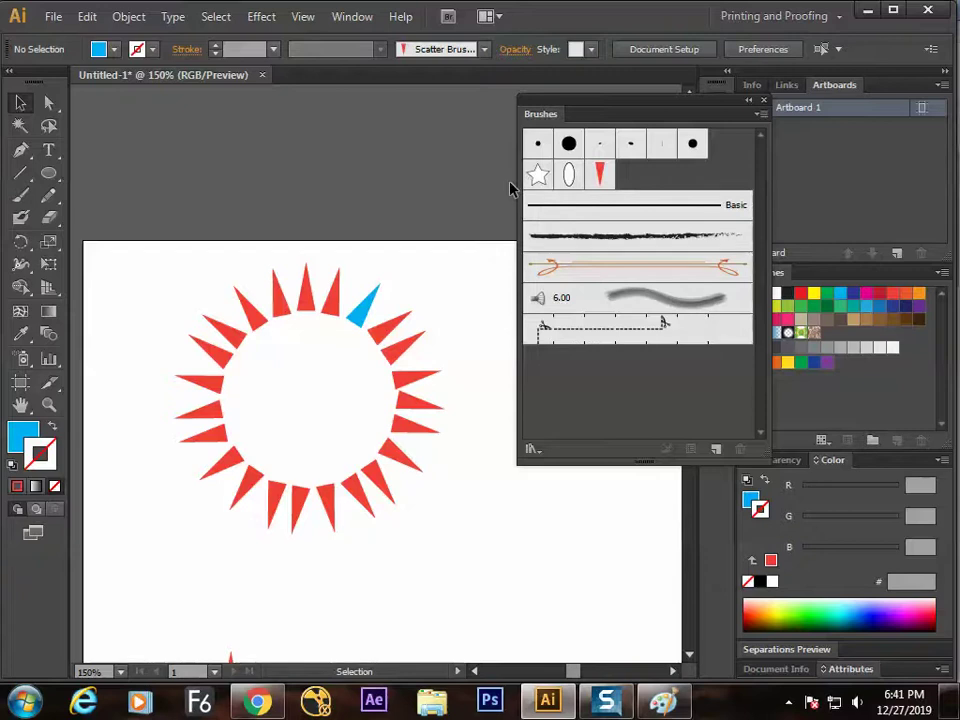
pyautogui.moveTo(375, 333); pyautogui.dragTo(349, 290)
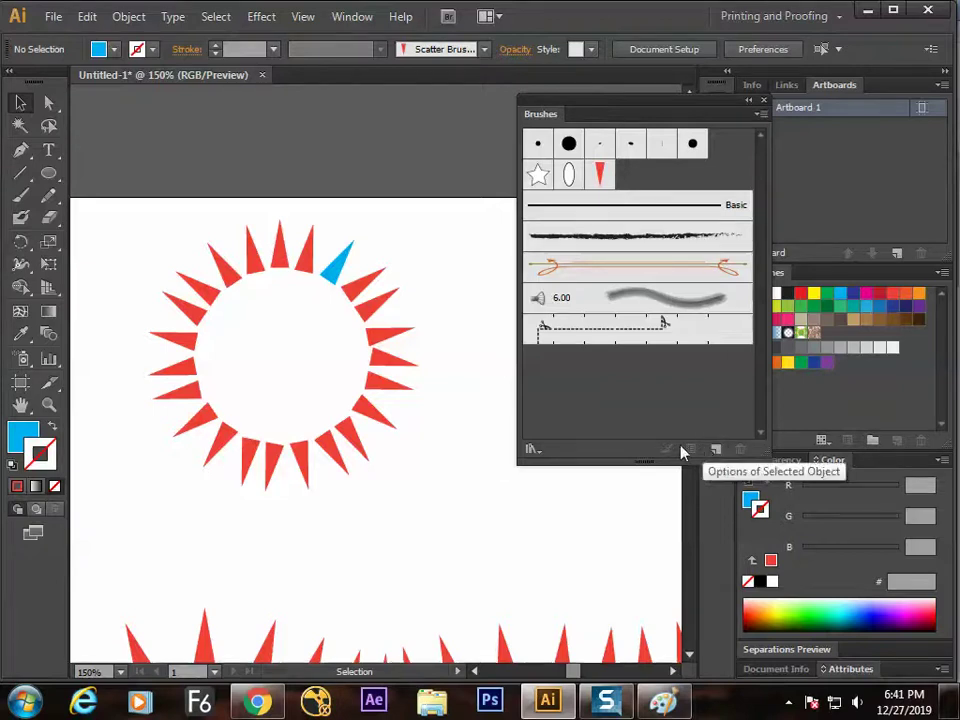
pyautogui.moveTo(420, 485); pyautogui.dragTo(368, 457)
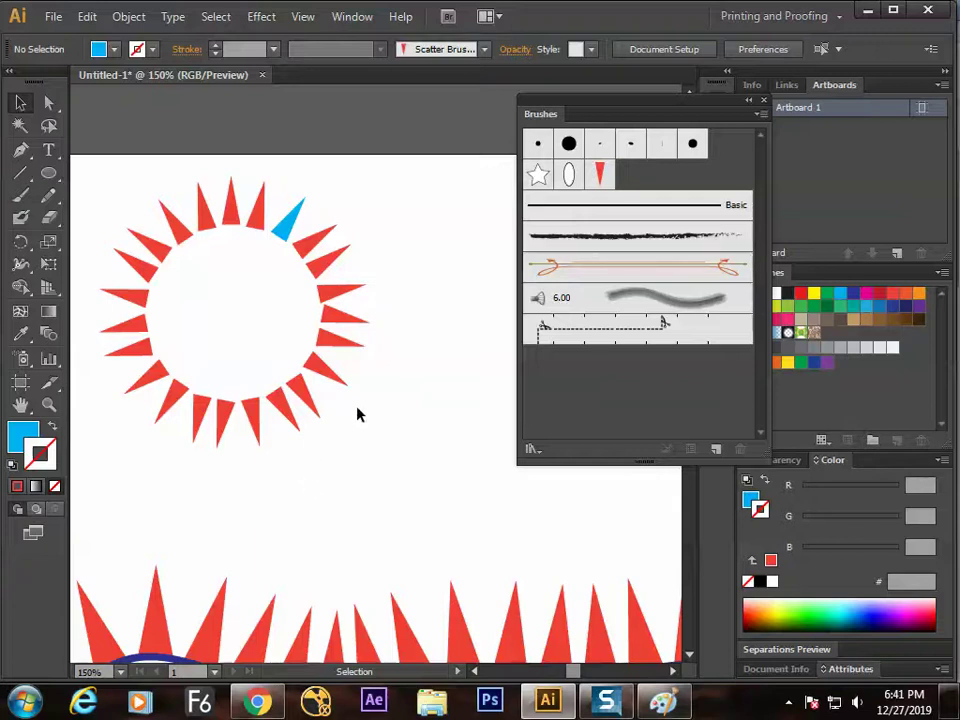
# Select rays at the circle's right and lower right to check that they are separate objects, and deselect them
pyautogui.moveTo(343, 334)
pyautogui.mouseDown()
pyautogui.moveTo(336, 318)
pyautogui.moveTo(341, 328)
pyautogui.mouseUp()
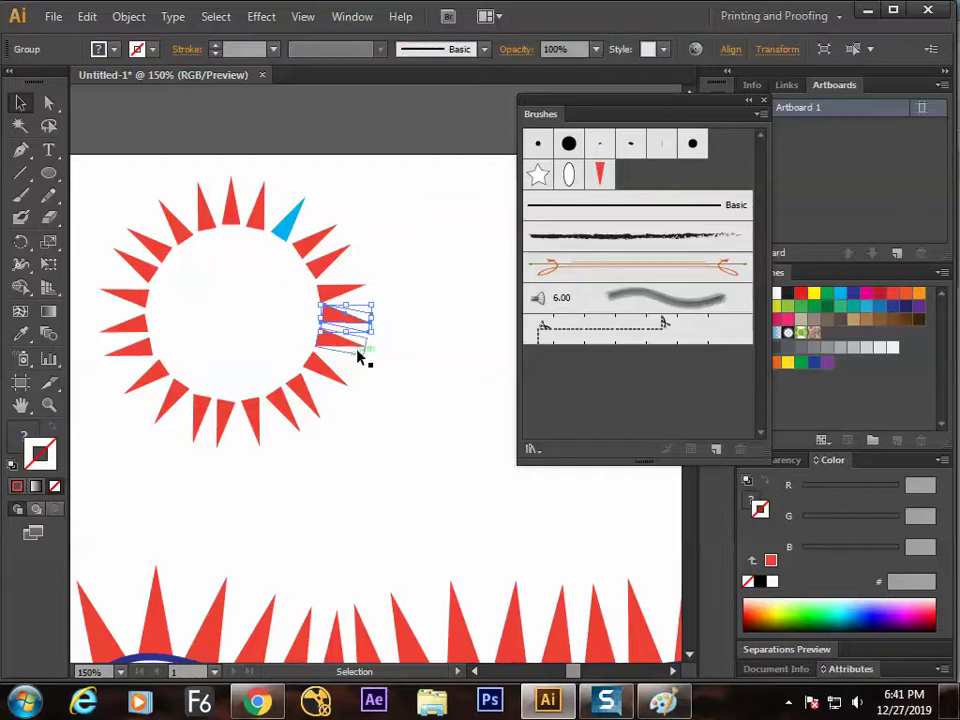
pyautogui.click(398, 405)
pyautogui.moveTo(426, 459); pyautogui.dragTo(311, 403)
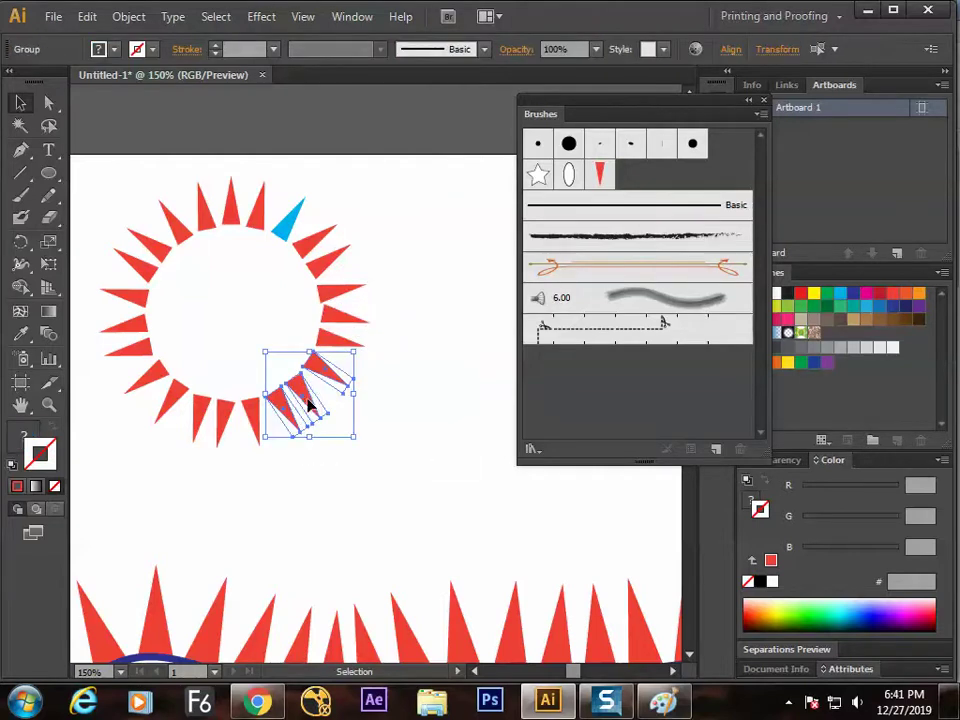
pyautogui.click(347, 424)
pyautogui.click(305, 413)
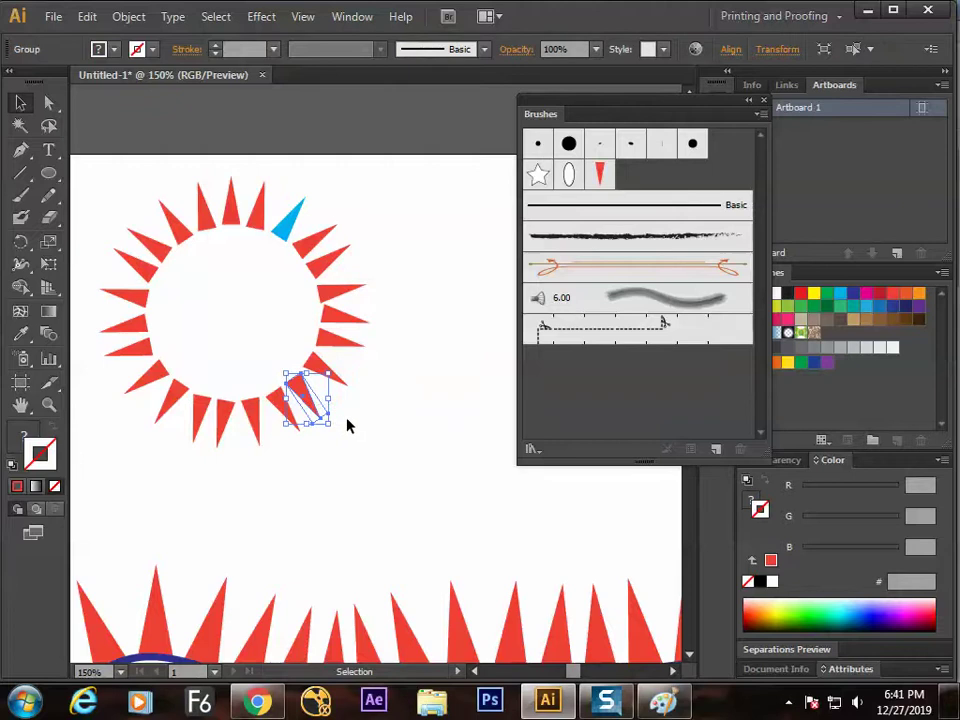
pyautogui.click(393, 388)
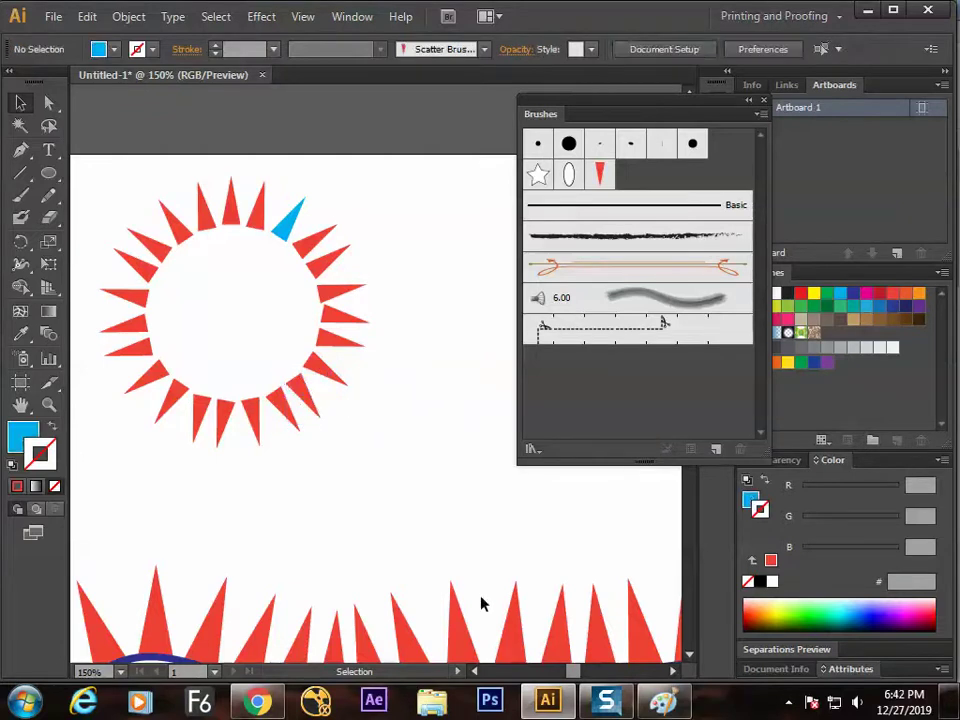
# Switch to Paint, handwrite "Stretchy Brush" beside the circled "ART" note and draw a loop around the words
pyautogui.click(662, 703)
pyautogui.moveTo(345, 247)
pyautogui.mouseDown()
pyautogui.moveTo(313, 310)
pyautogui.moveTo(361, 331)
pyautogui.moveTo(385, 275)
pyautogui.moveTo(352, 244)
pyautogui.mouseUp()
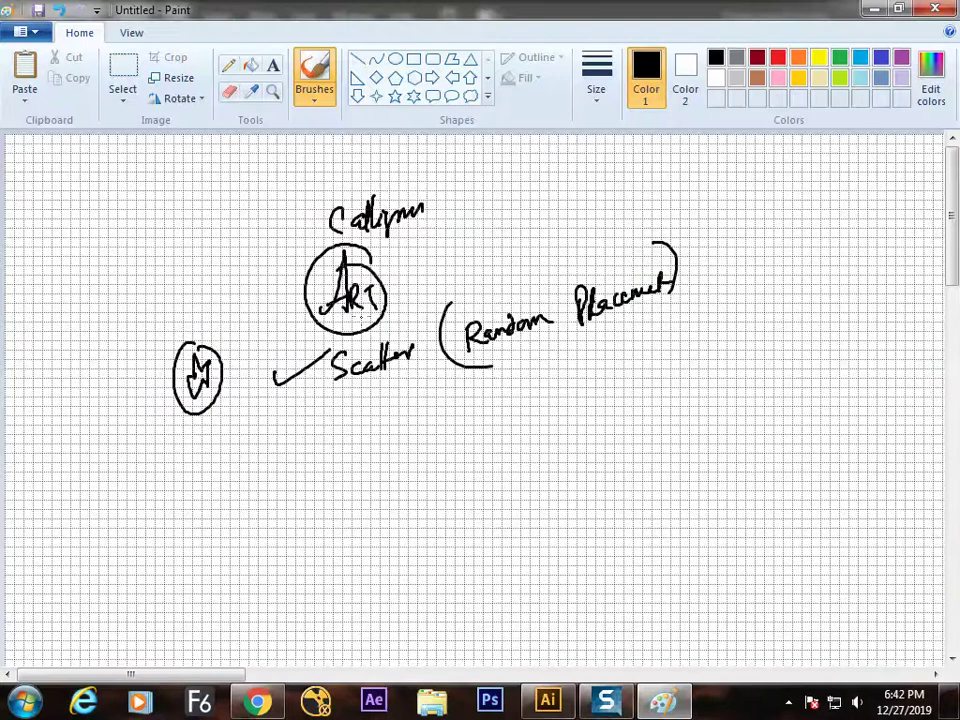
pyautogui.moveTo(462, 258); pyautogui.dragTo(447, 281)
pyautogui.moveTo(500, 230); pyautogui.dragTo(498, 254)
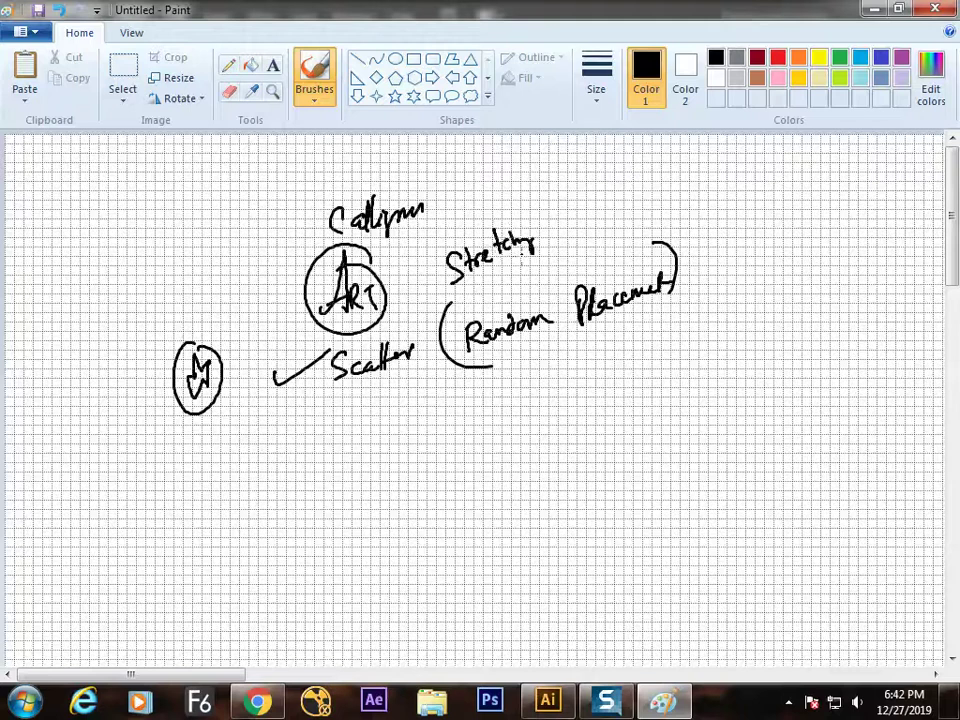
pyautogui.moveTo(548, 204); pyautogui.dragTo(549, 214)
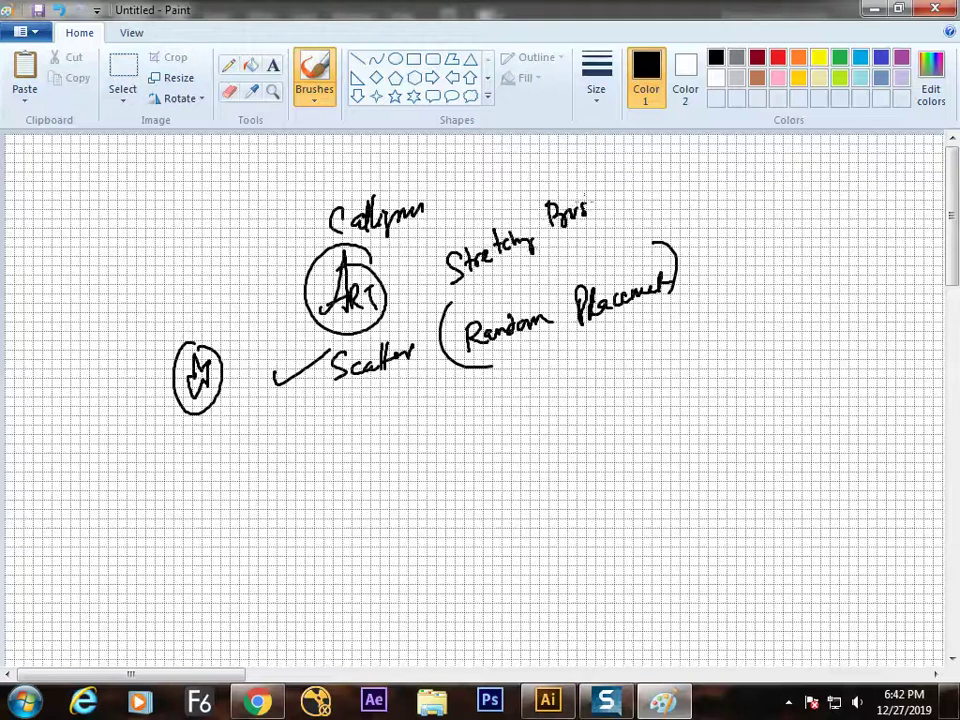
pyautogui.moveTo(603, 183)
pyautogui.mouseDown()
pyautogui.moveTo(440, 215)
pyautogui.moveTo(596, 225)
pyautogui.moveTo(603, 181)
pyautogui.mouseUp()
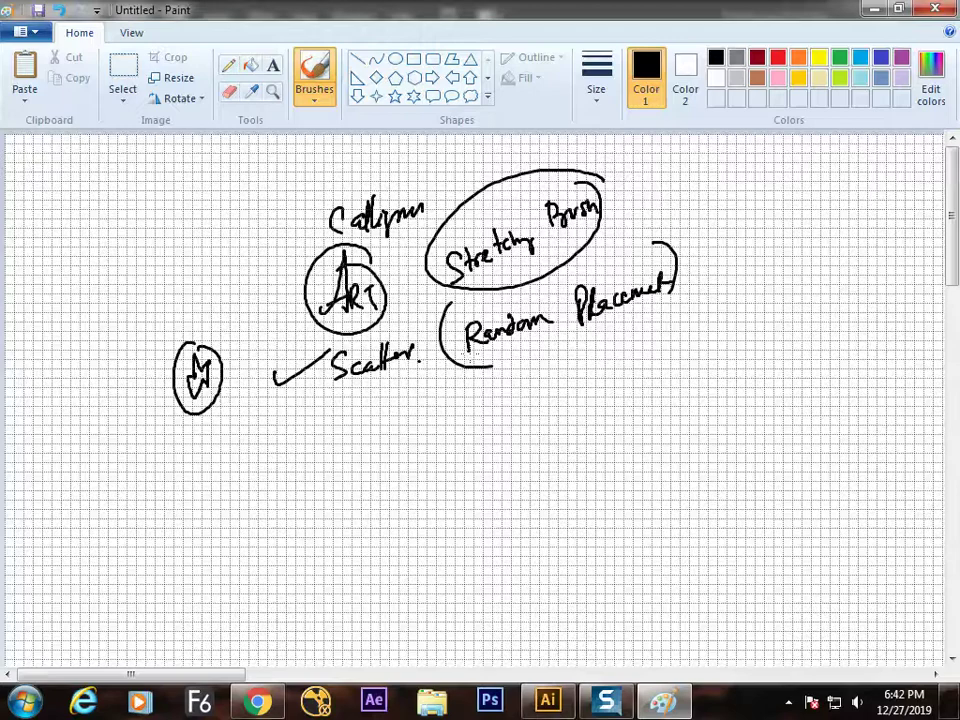
# Switch back to Illustrator, create a new blank document and check which new brush types are available with nothing selected
pyautogui.hotkey('alt', 'Tab')
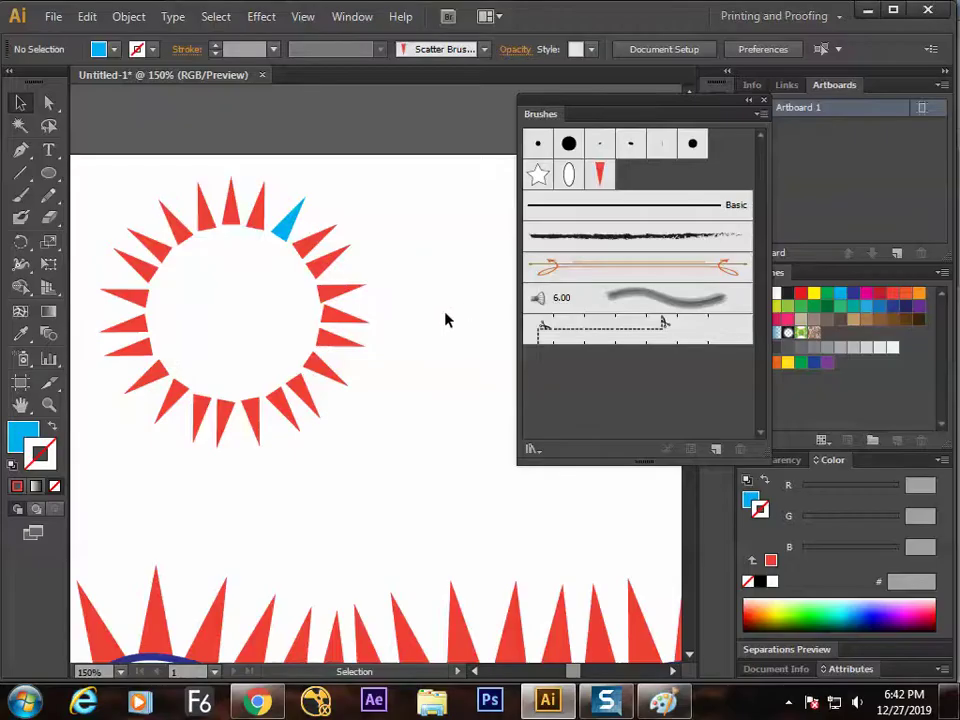
pyautogui.hotkey('ctrl', 'n')
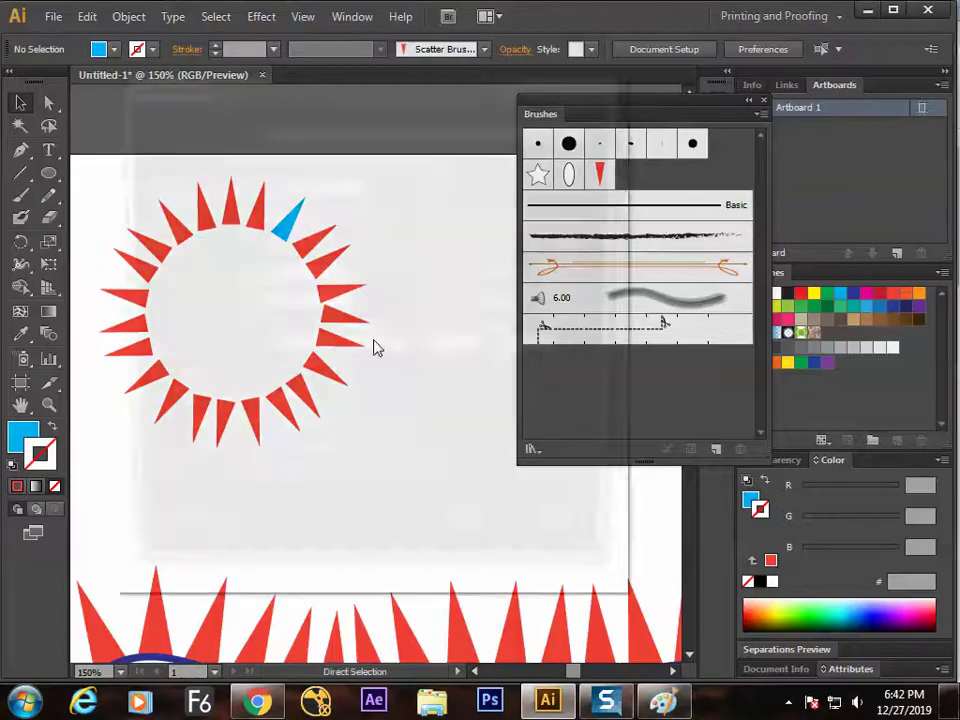
pyautogui.press('Escape')
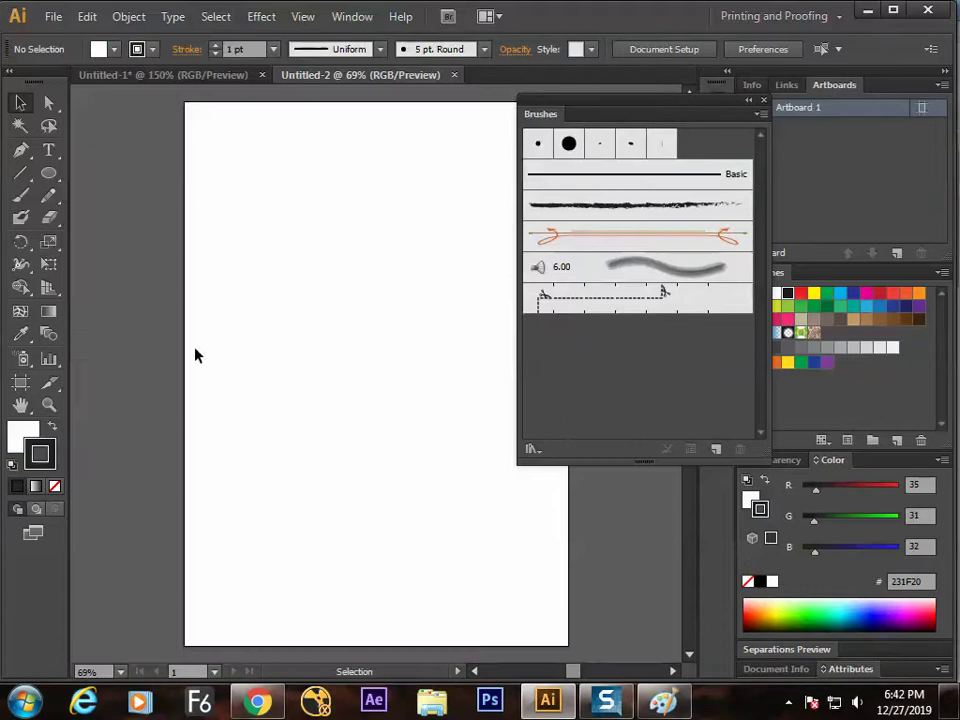
pyautogui.click(716, 450)
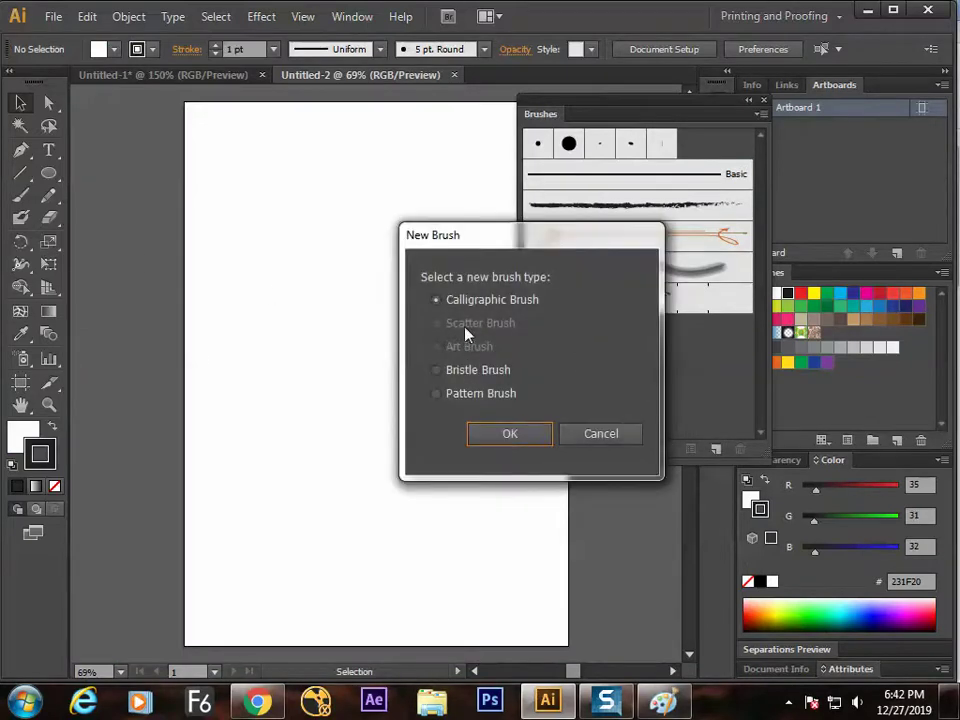
pyautogui.click(590, 435)
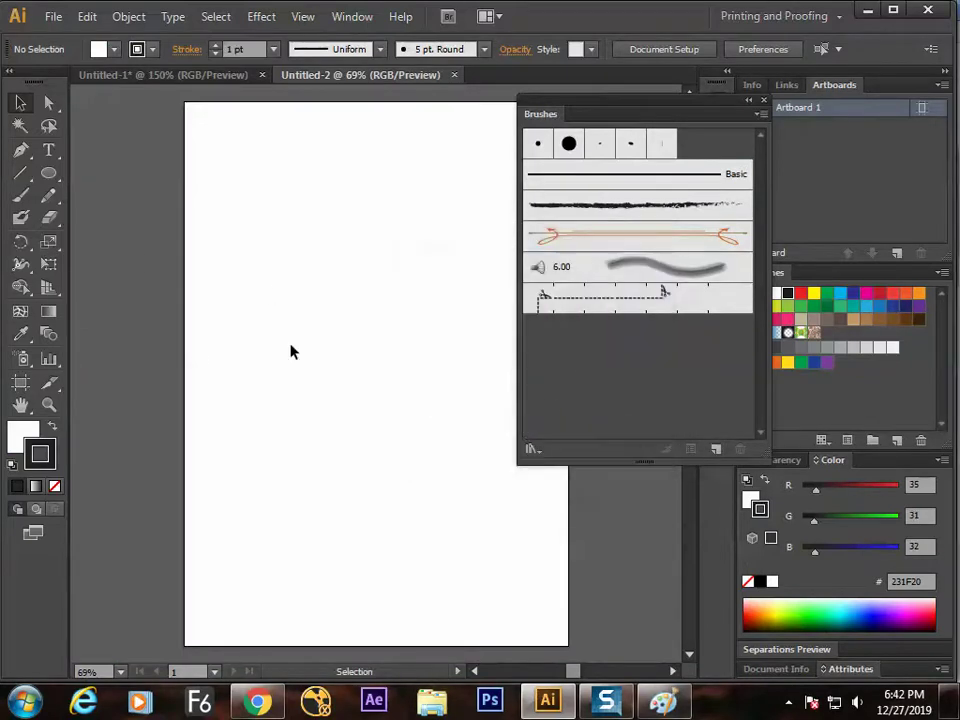
# Draw an upright ellipse in the artboard's upper area and define it as an art brush that stretches to fit stroke length
pyautogui.click(49, 173)
pyautogui.moveTo(277, 198); pyautogui.dragTo(355, 297)
pyautogui.click(716, 449)
pyautogui.click(472, 350)
pyautogui.click(498, 436)
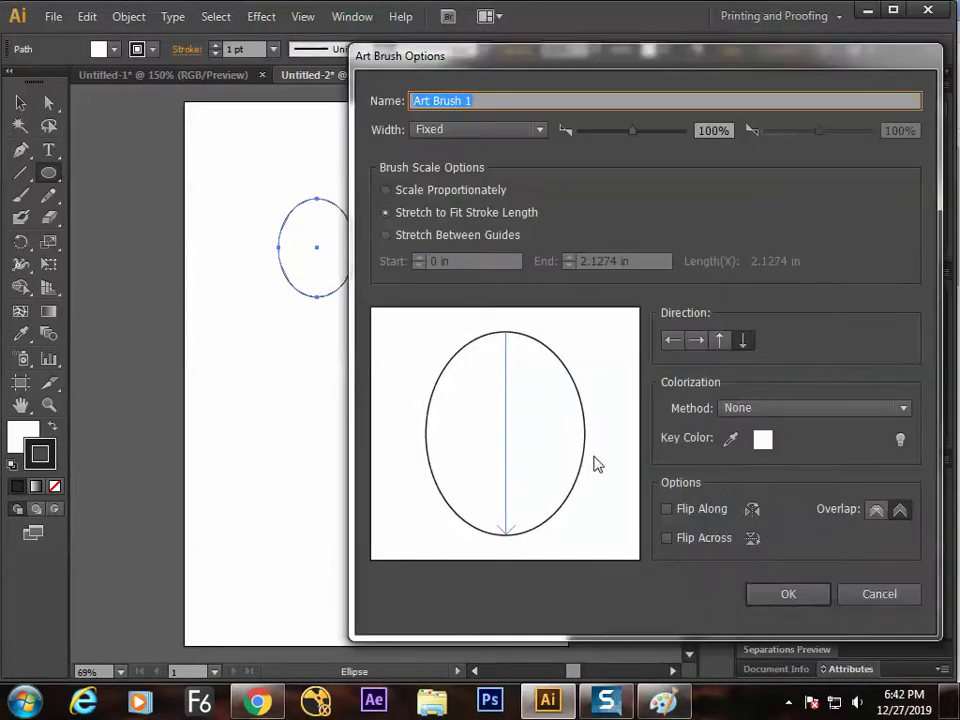
pyautogui.click(775, 594)
# Paint a downward-curving stroke below the ellipse with the ellipse art brush
pyautogui.click(615, 268)
pyautogui.click(20, 196)
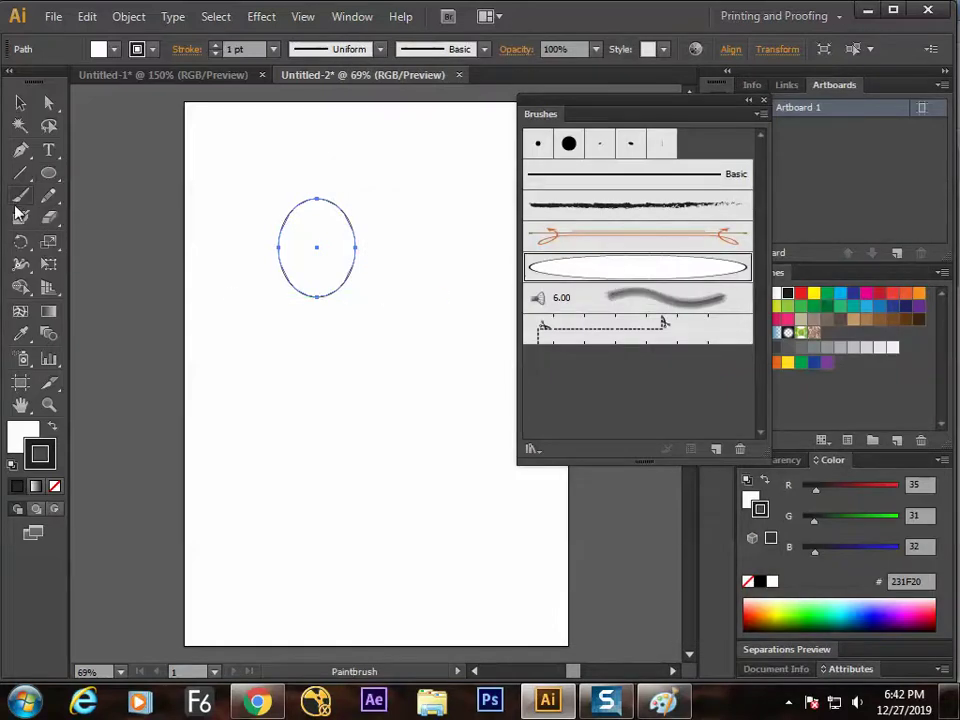
pyautogui.moveTo(232, 323)
pyautogui.mouseDown()
pyautogui.moveTo(267, 369)
pyautogui.moveTo(474, 449)
pyautogui.mouseUp()
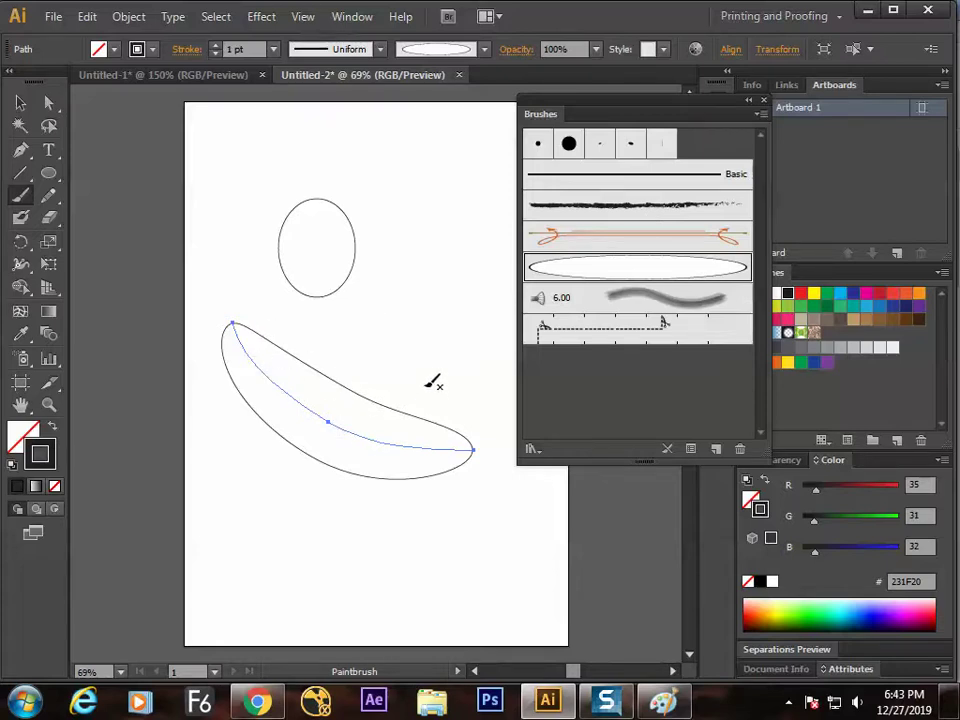
# Create a scatter brush from the original ellipse, keeping the default options
pyautogui.click(22, 103)
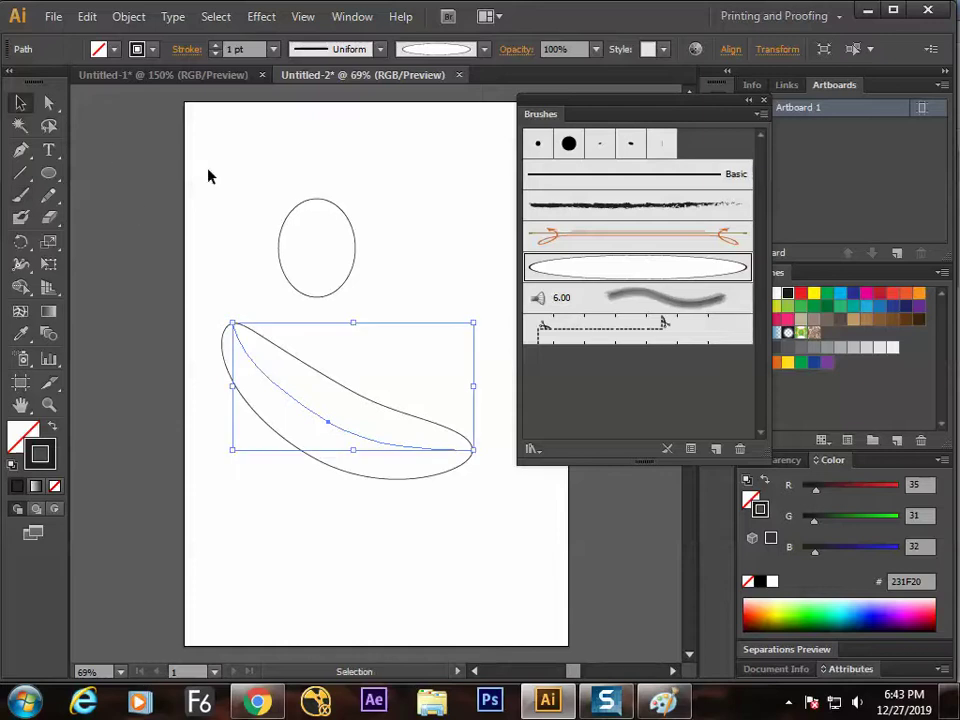
pyautogui.click(356, 251)
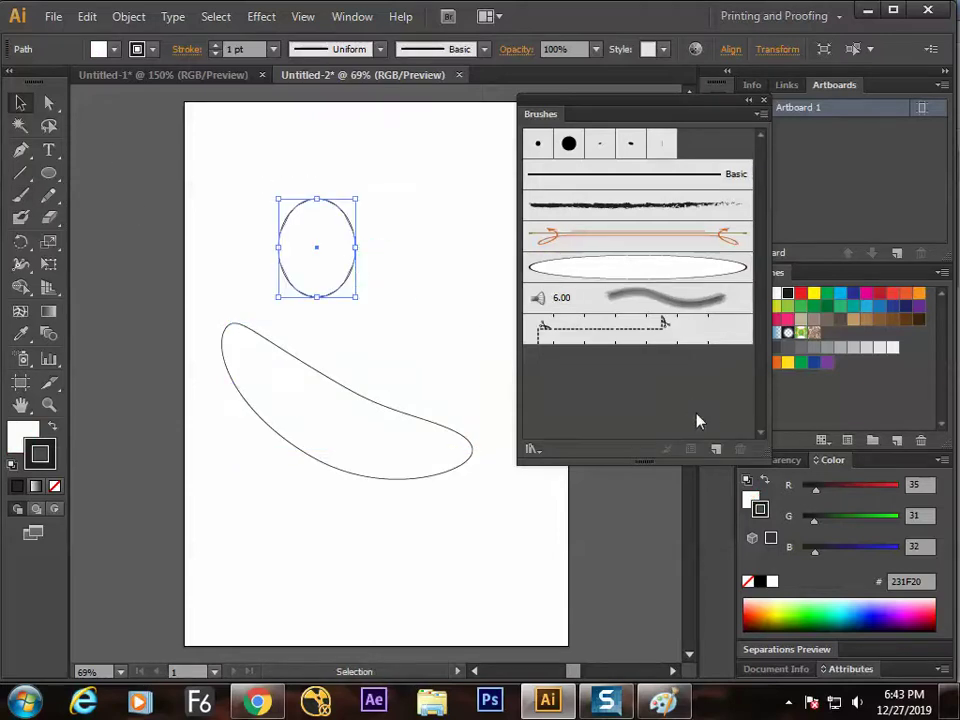
pyautogui.click(716, 450)
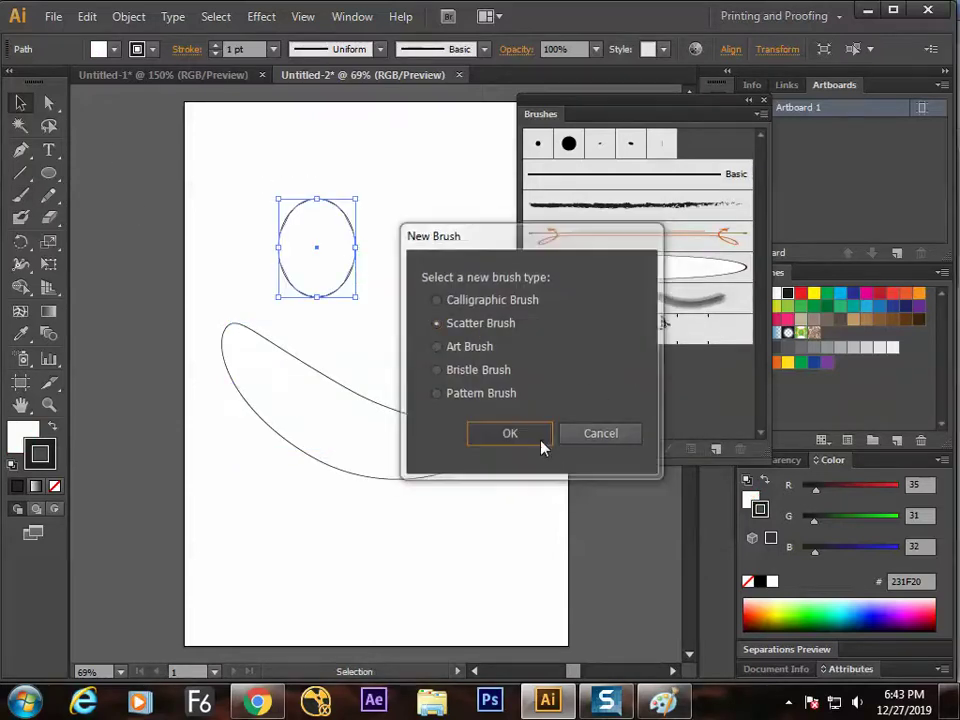
pyautogui.click(536, 441)
pyautogui.click(677, 491)
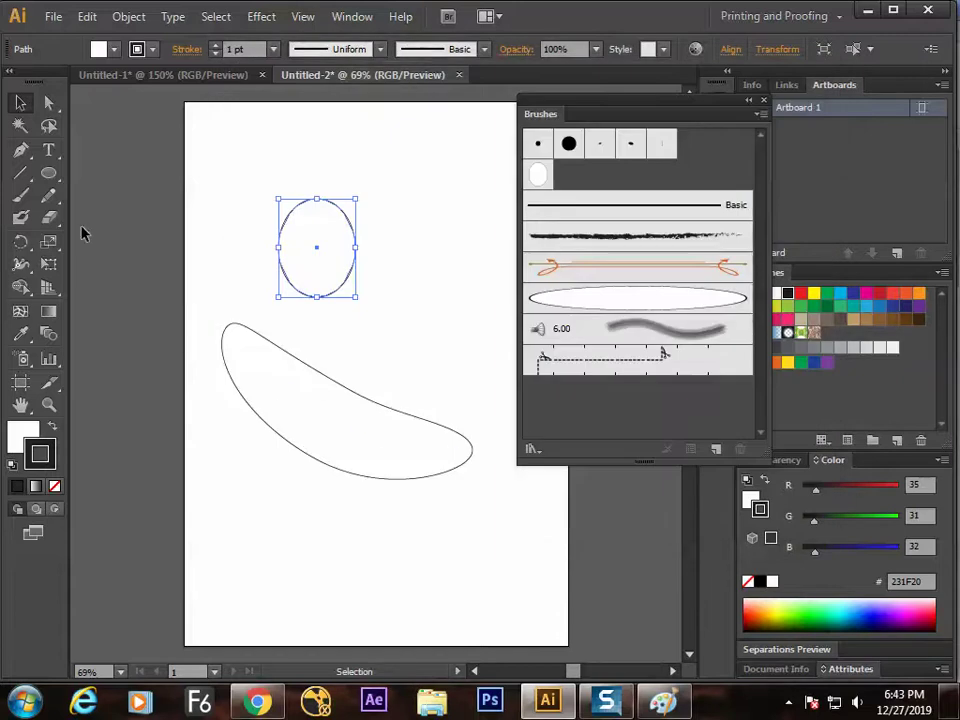
# Paint a curved ellipse scatter-brush stroke in the artboard's lower half and move the stretched art-brush stroke upward, away from it
pyautogui.click(22, 195)
pyautogui.moveTo(215, 447); pyautogui.dragTo(417, 553)
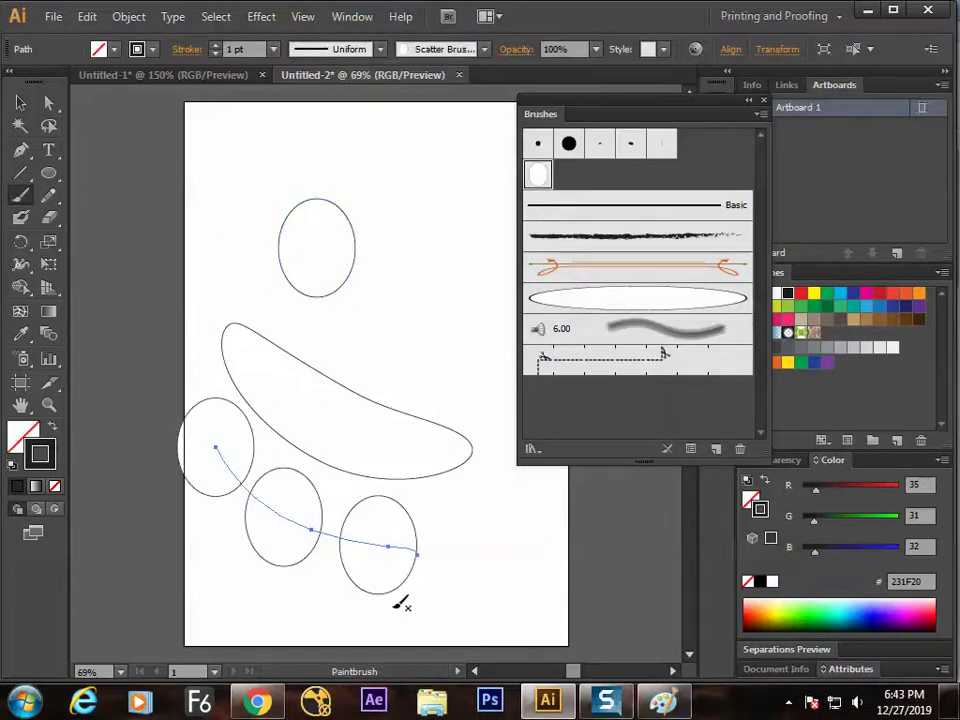
pyautogui.click(20, 103)
pyautogui.click(318, 443)
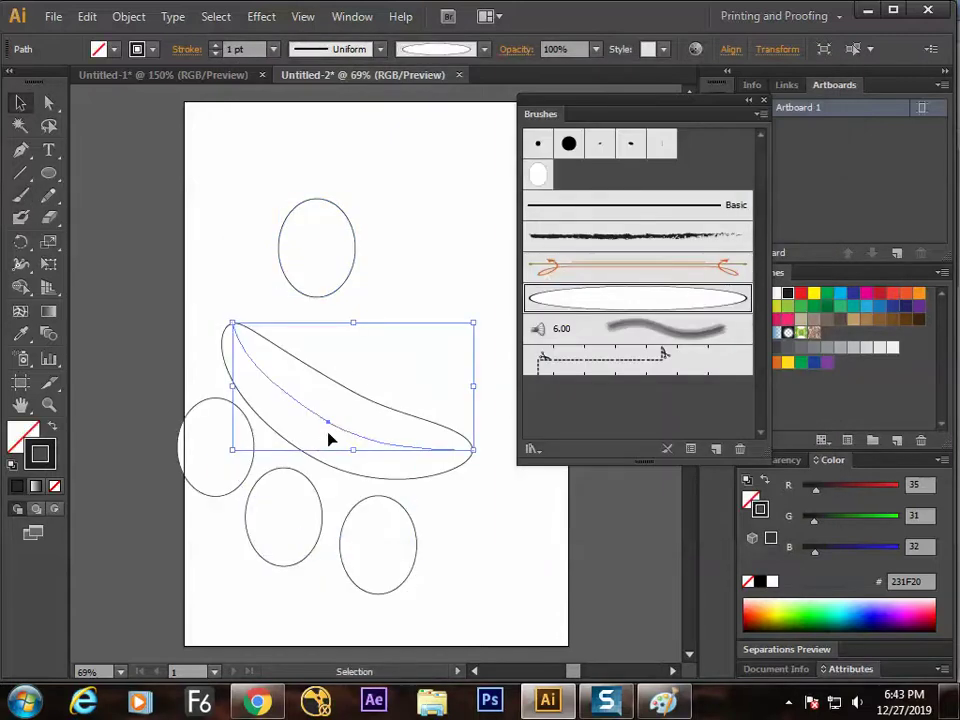
pyautogui.click(461, 504)
pyautogui.moveTo(443, 456); pyautogui.dragTo(451, 417)
pyautogui.click(426, 515)
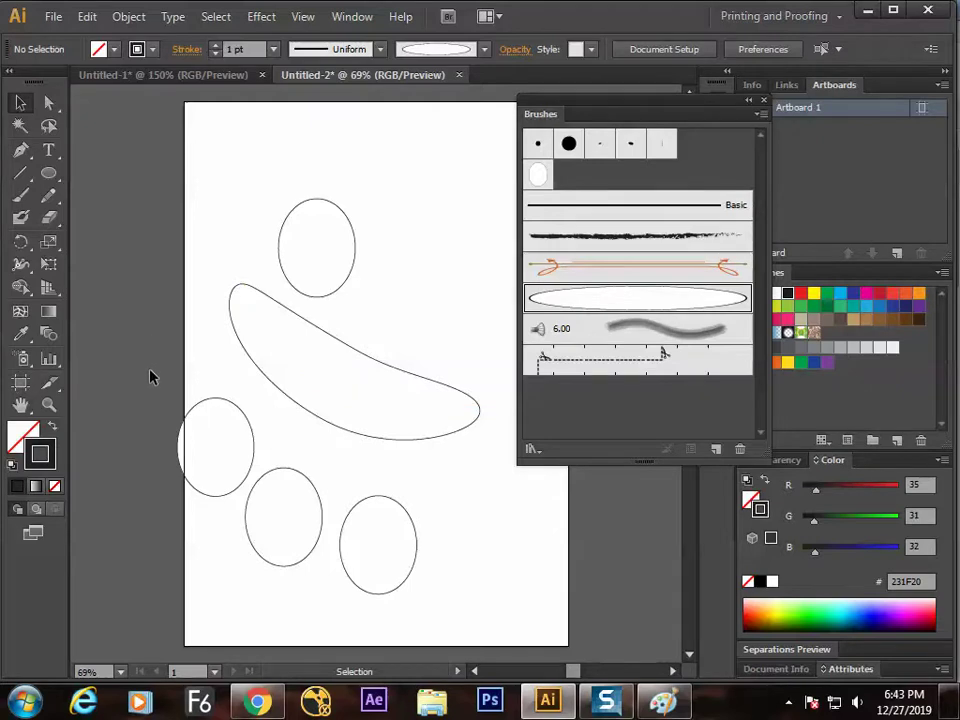
# Delete the scatter-brush stroke and all remaining artwork from the artboard
pyautogui.moveTo(182, 467); pyautogui.dragTo(407, 542)
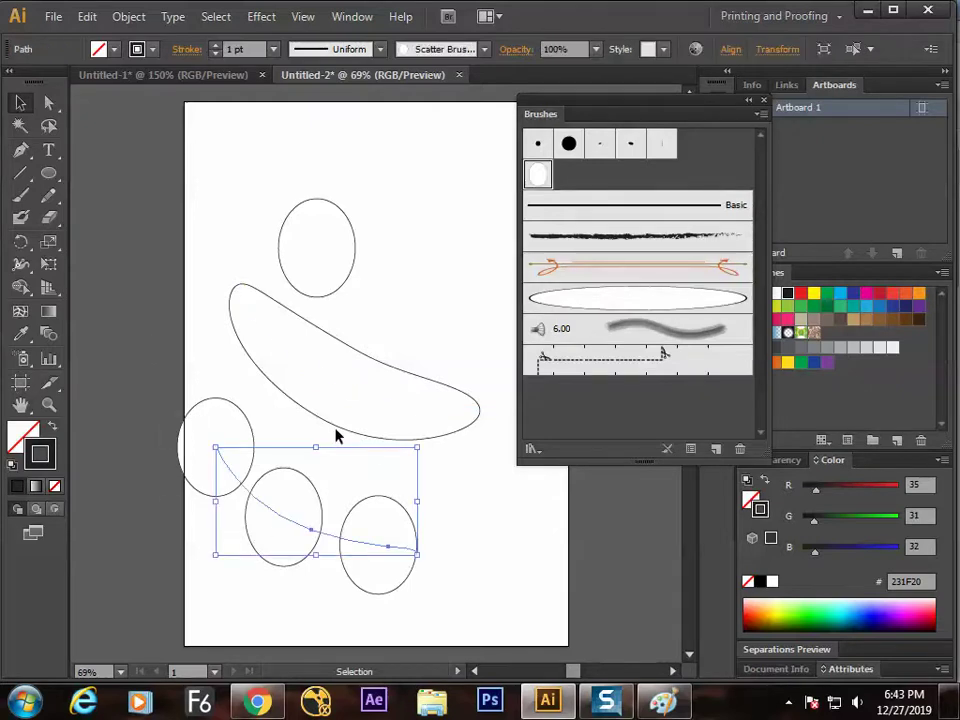
pyautogui.press('Delete')
pyautogui.hotkey('ctrl', 'a')
pyautogui.press('Delete')
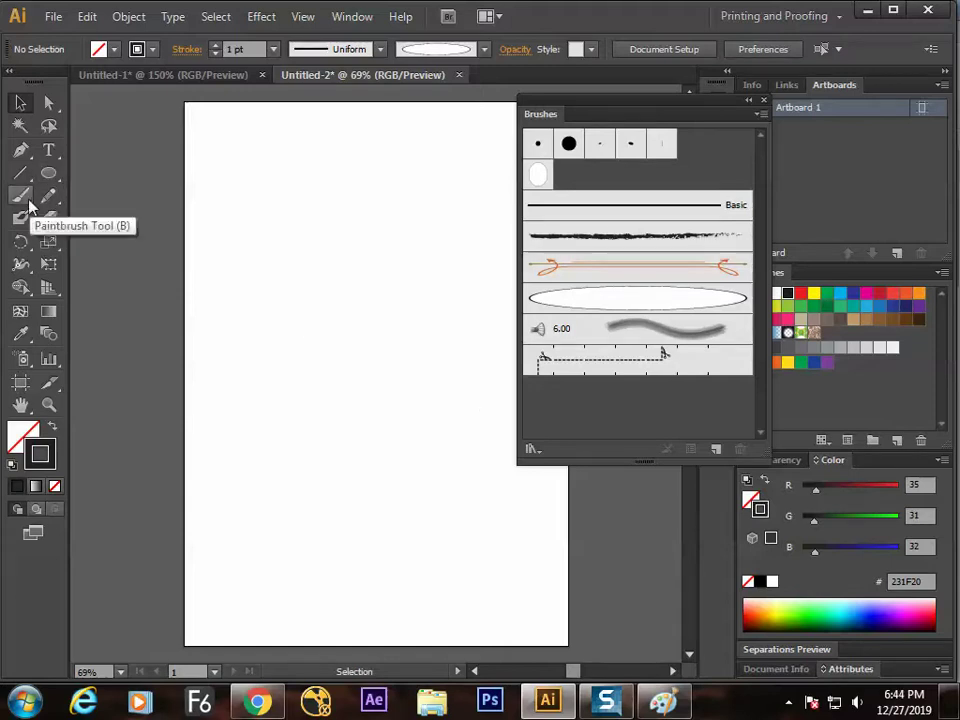
# Paint a wavy stroke across the artboard's upper half with the ellipse art brush and expand its appearance
pyautogui.click(23, 199)
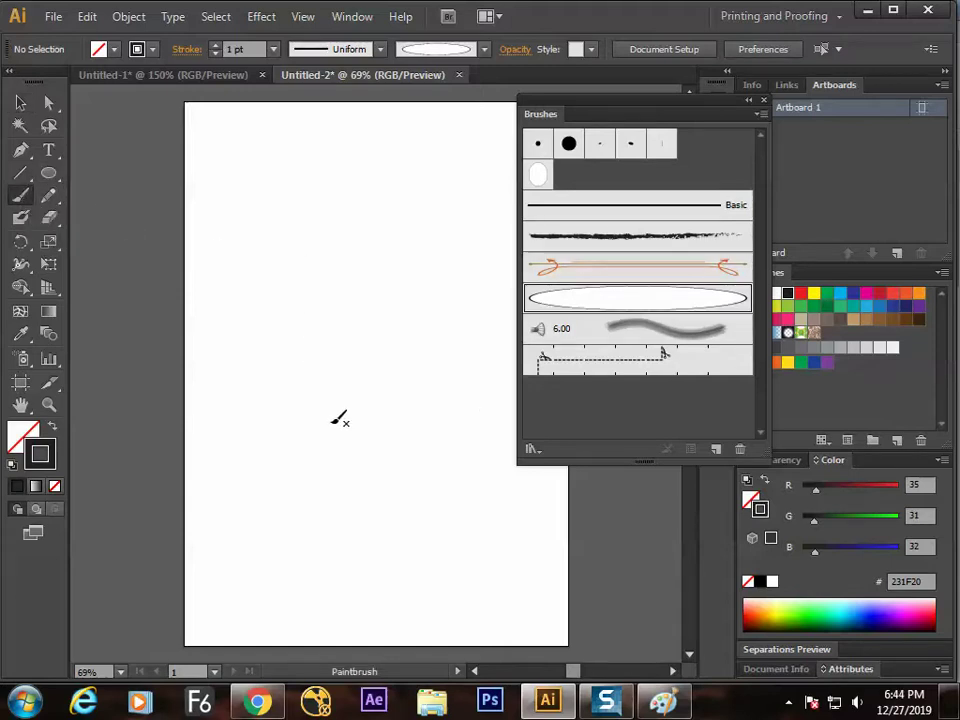
pyautogui.moveTo(231, 347)
pyautogui.mouseDown()
pyautogui.moveTo(247, 273)
pyautogui.moveTo(298, 249)
pyautogui.moveTo(375, 281)
pyautogui.moveTo(489, 227)
pyautogui.mouseUp()
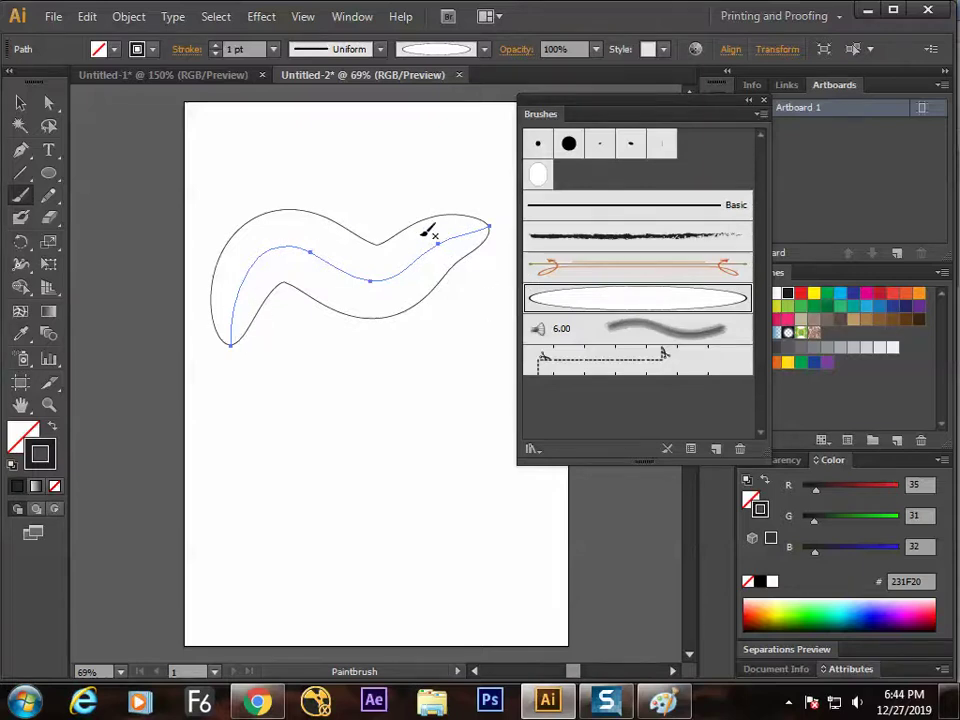
pyautogui.click(128, 17)
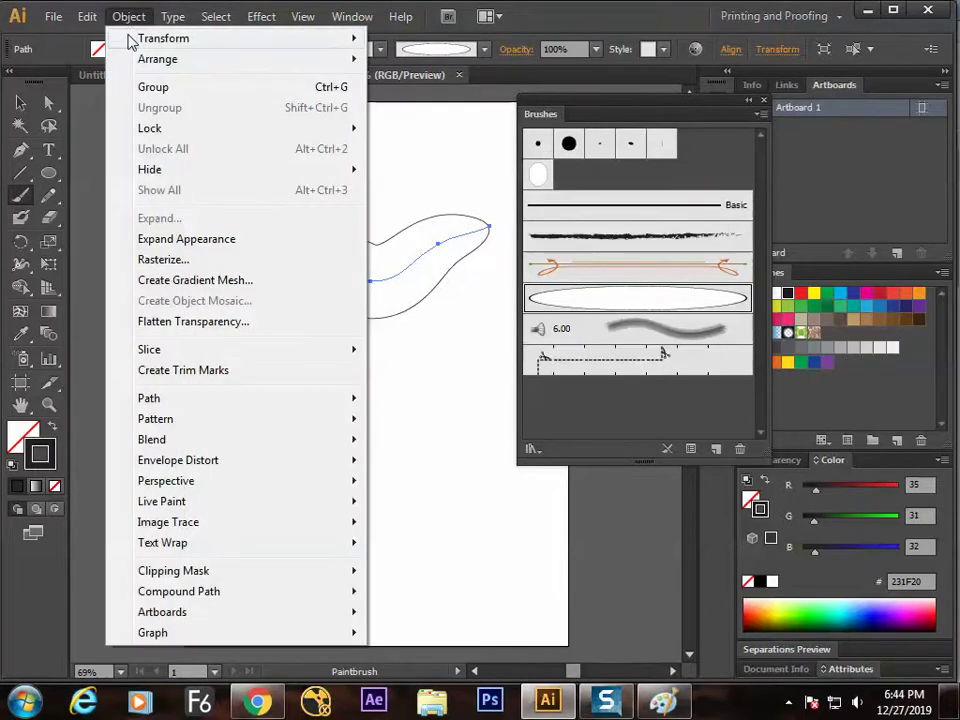
pyautogui.click(186, 239)
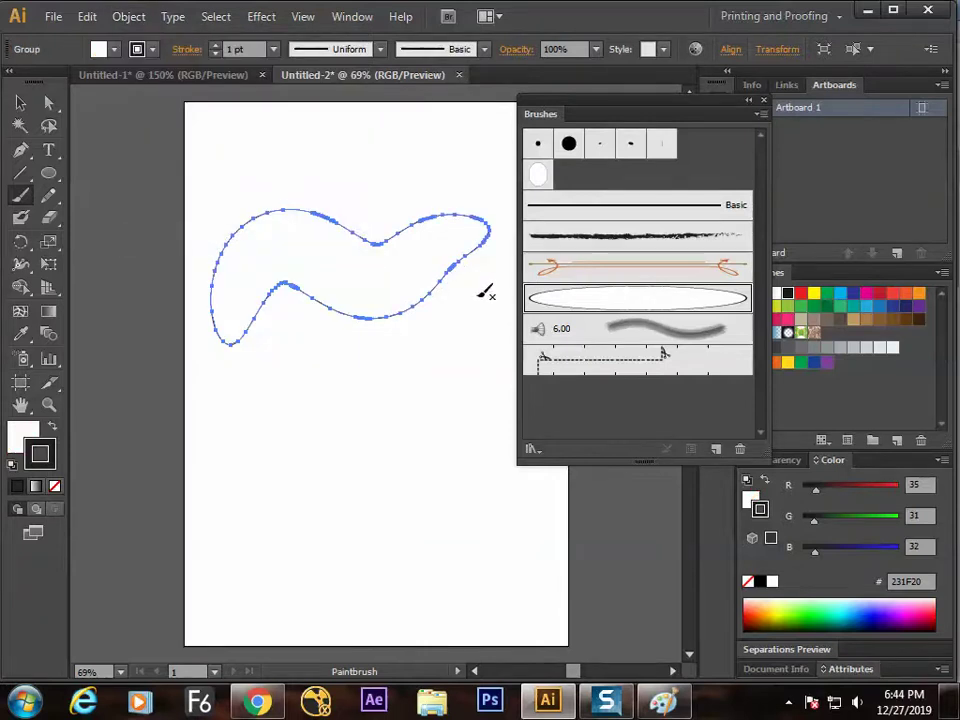
# Reshape the expanded wavy outline with the Pencil tool, adding a small bump at its lower right and a long curled tail at its lower left
pyautogui.click(20, 103)
pyautogui.click(152, 146)
pyautogui.click(312, 259)
pyautogui.click(49, 196)
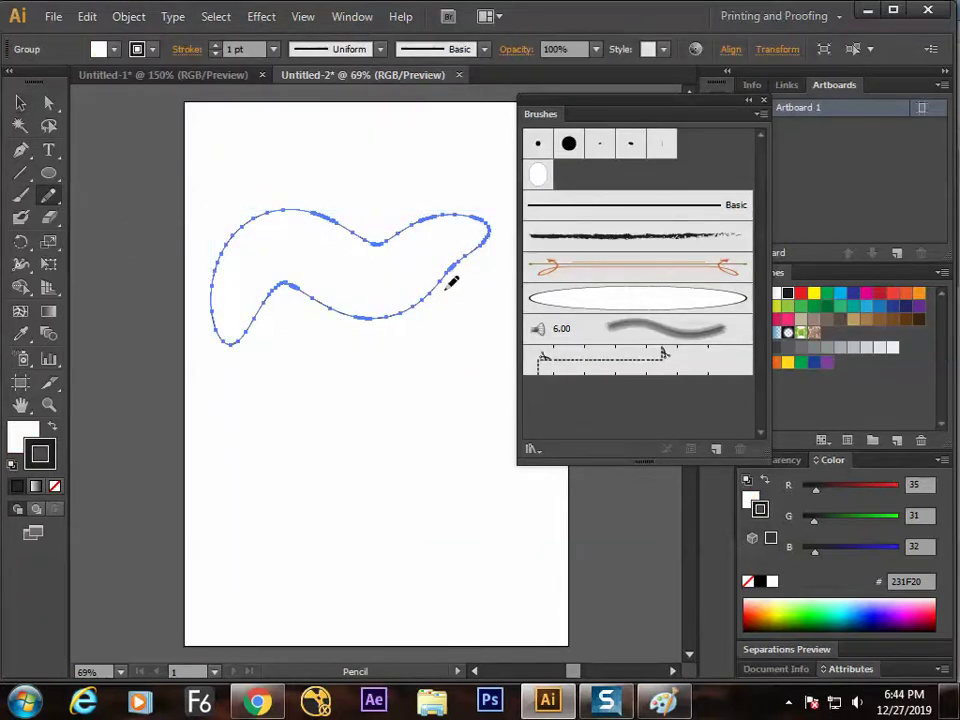
pyautogui.moveTo(445, 280)
pyautogui.mouseDown()
pyautogui.moveTo(465, 305)
pyautogui.moveTo(432, 306)
pyautogui.mouseUp()
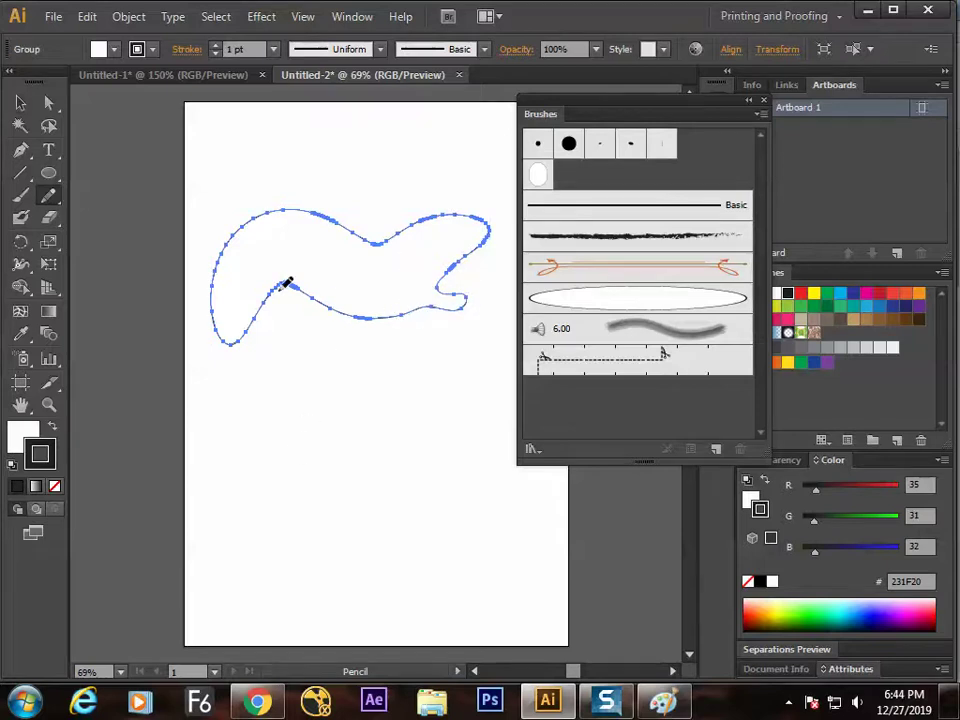
pyautogui.moveTo(217, 298)
pyautogui.mouseDown()
pyautogui.moveTo(266, 441)
pyautogui.moveTo(358, 405)
pyautogui.moveTo(294, 424)
pyautogui.moveTo(236, 364)
pyautogui.moveTo(262, 300)
pyautogui.mouseUp()
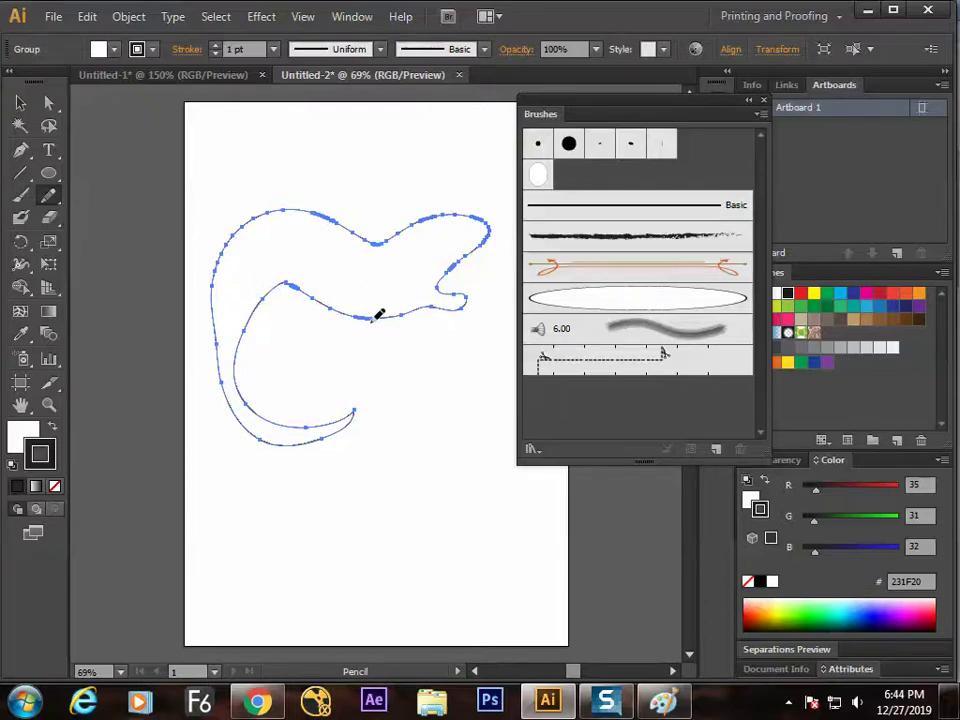
# Draw a freehand leg shape across the belly of the animal outline with the Pencil tool
pyautogui.moveTo(370, 315)
pyautogui.mouseDown()
pyautogui.moveTo(349, 289)
pyautogui.moveTo(361, 316)
pyautogui.moveTo(350, 321)
pyautogui.moveTo(296, 295)
pyautogui.moveTo(284, 265)
pyautogui.mouseUp()
pyautogui.hotkey('ctrl', 'z')
pyautogui.moveTo(283, 265)
pyautogui.mouseDown()
pyautogui.moveTo(318, 339)
pyautogui.moveTo(289, 321)
pyautogui.moveTo(283, 268)
pyautogui.mouseUp()
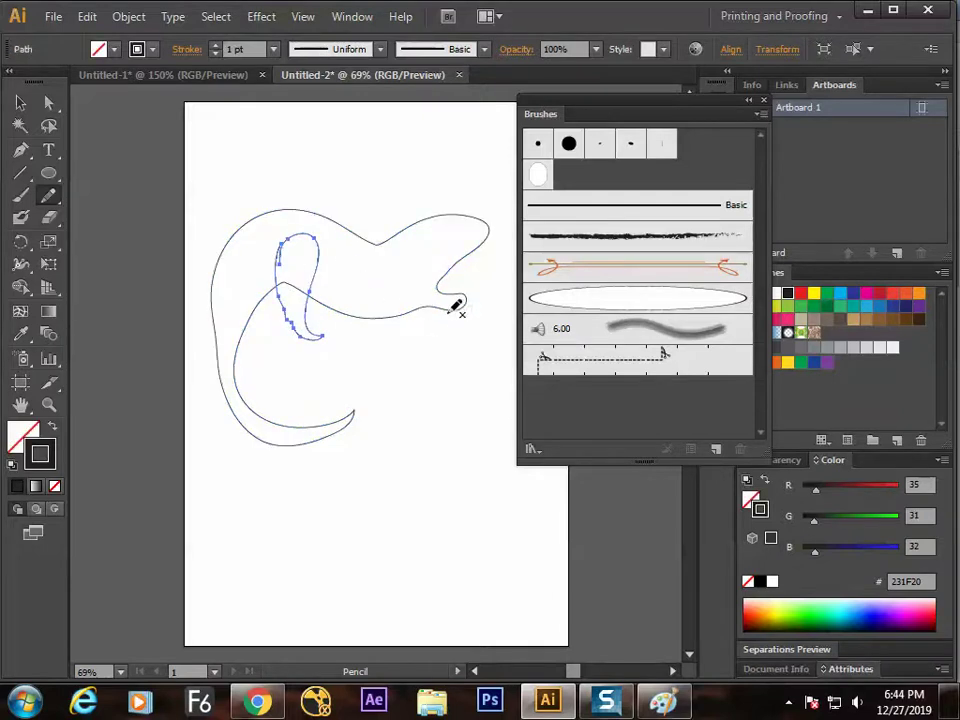
pyautogui.click(24, 104)
pyautogui.click(251, 189)
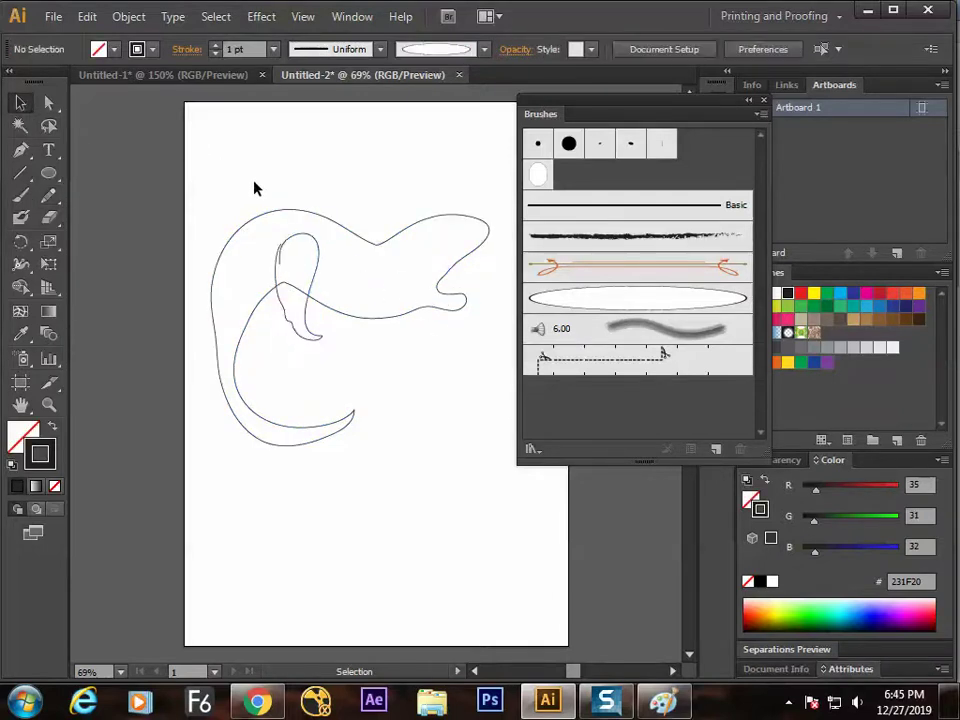
# Swap fill and stroke on the animal's body and on its leg to turn both outlines into solid black shapes
pyautogui.moveTo(251, 189); pyautogui.dragTo(456, 409)
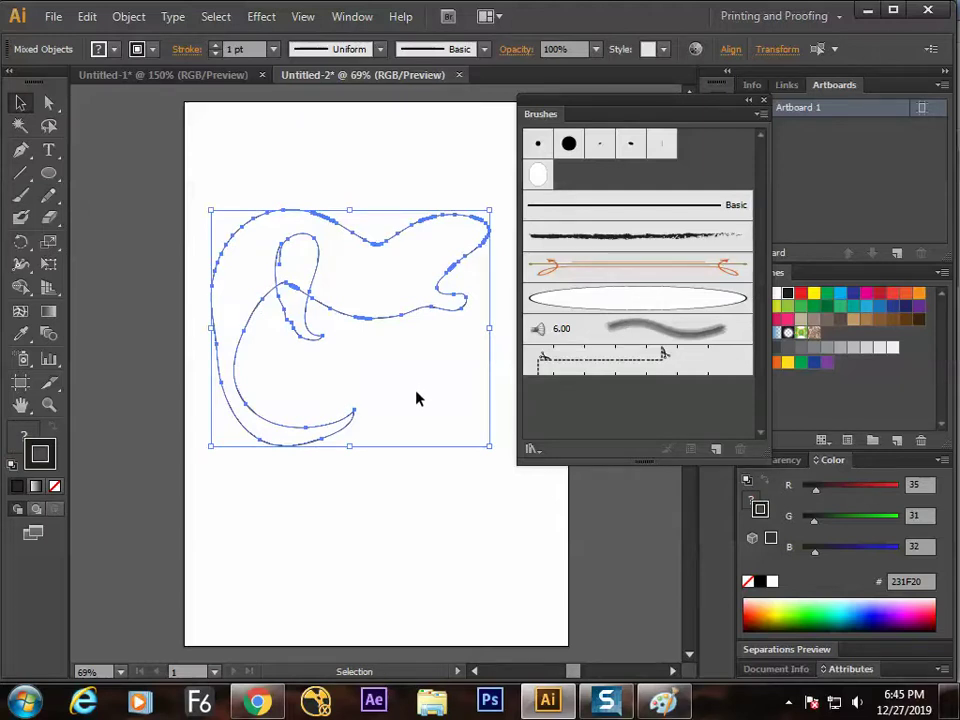
pyautogui.click(405, 350)
pyautogui.click(394, 318)
pyautogui.press('z')
pyautogui.moveTo(353, 212); pyautogui.dragTo(411, 315)
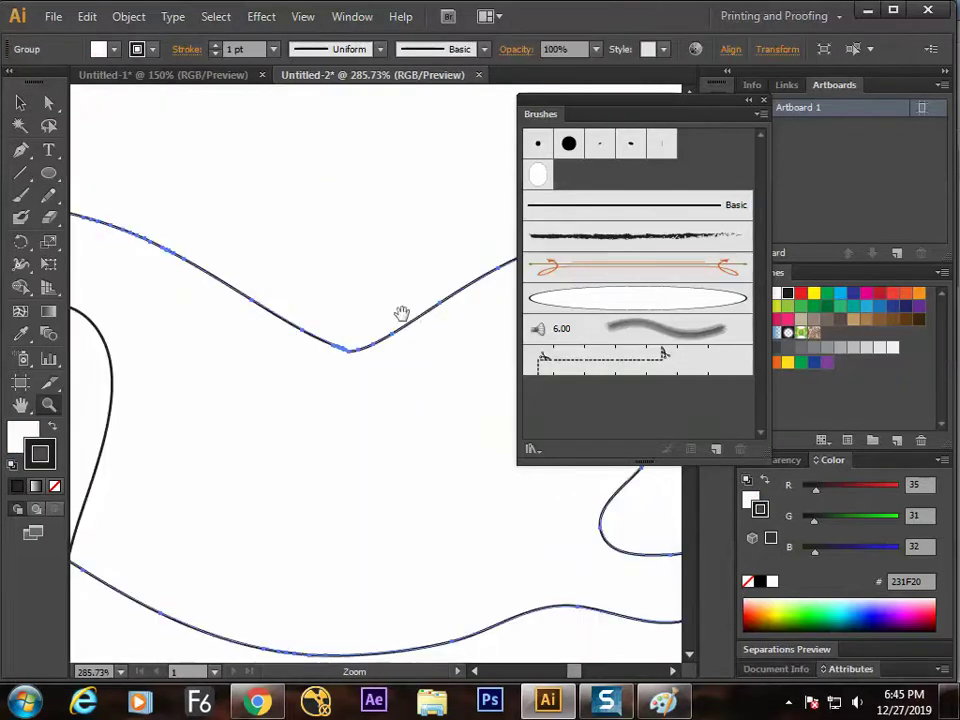
pyautogui.press('v')
pyautogui.hotkey('ctrl', '0')
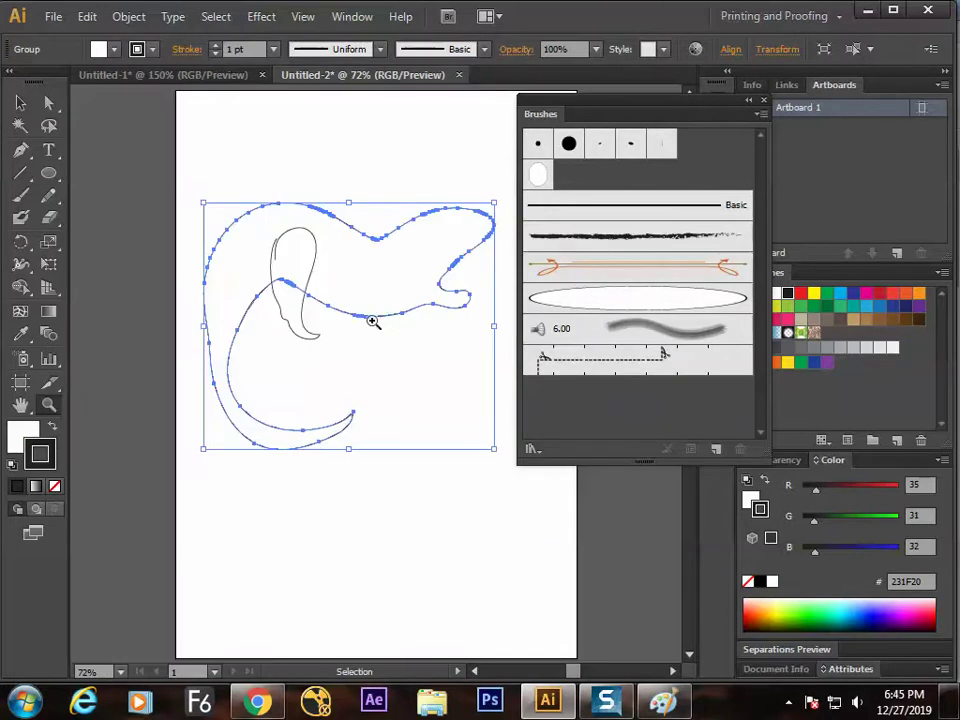
pyautogui.click(362, 358)
pyautogui.click(354, 312)
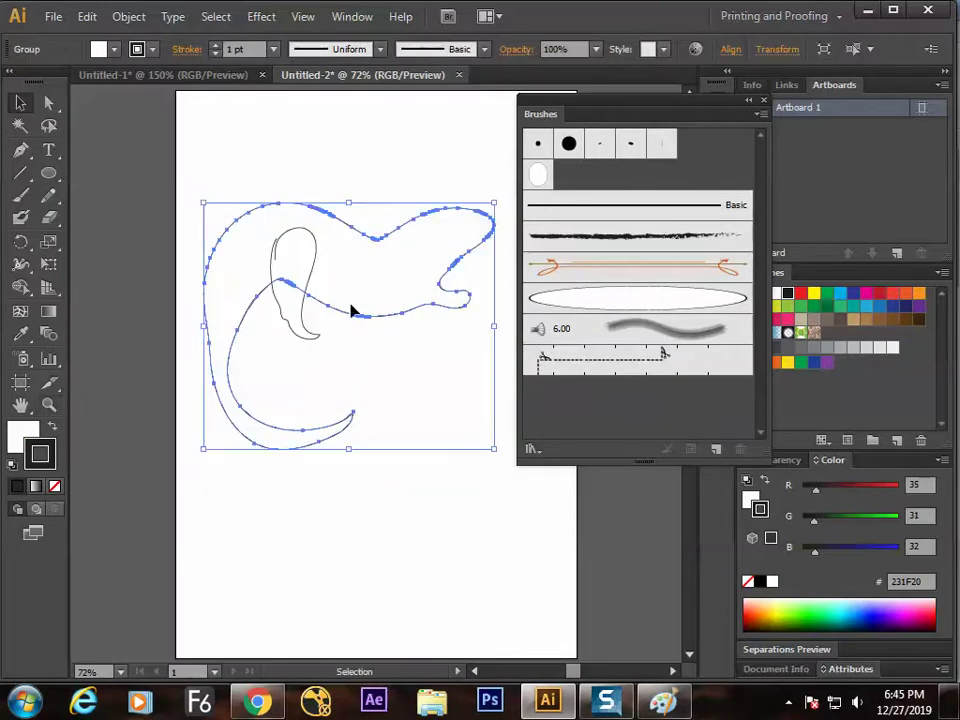
pyautogui.hotkey('shift', 'x')
pyautogui.click(290, 330)
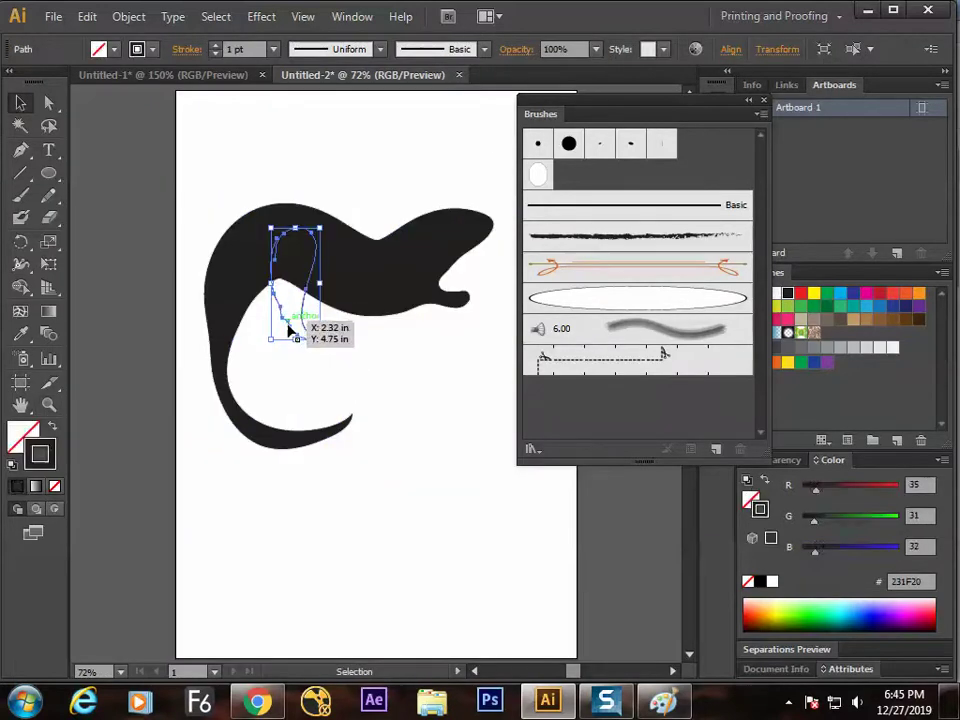
pyautogui.hotkey('shift', 'x')
pyautogui.click(355, 390)
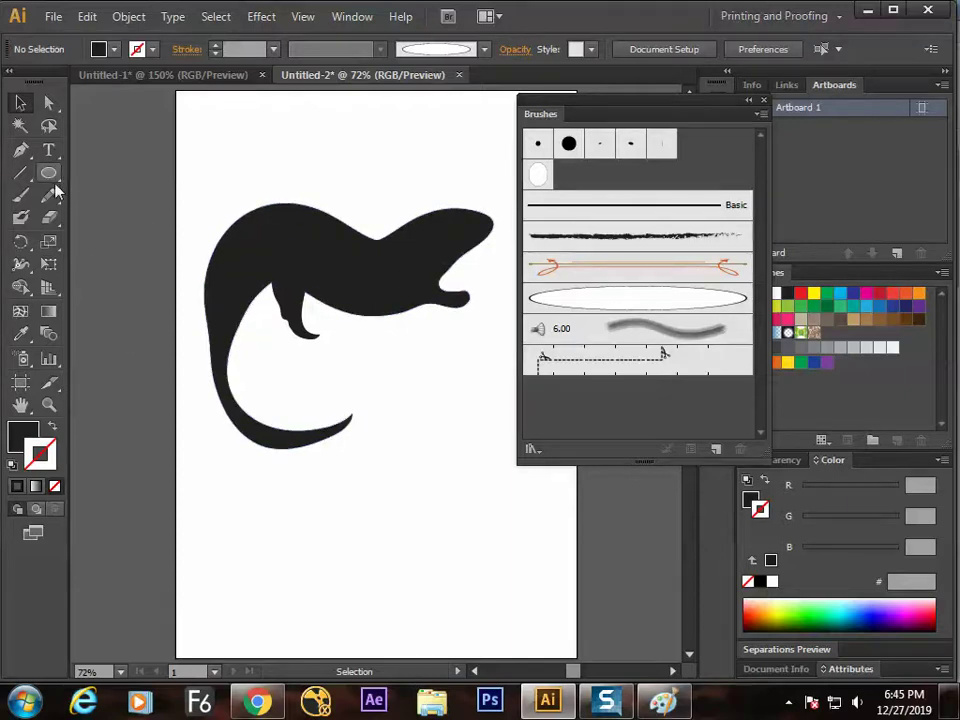
# Redraw the tail's outline with the Pencil tool so the tail curls up tighter with a thicker tip
pyautogui.click(289, 275)
pyautogui.click(246, 268)
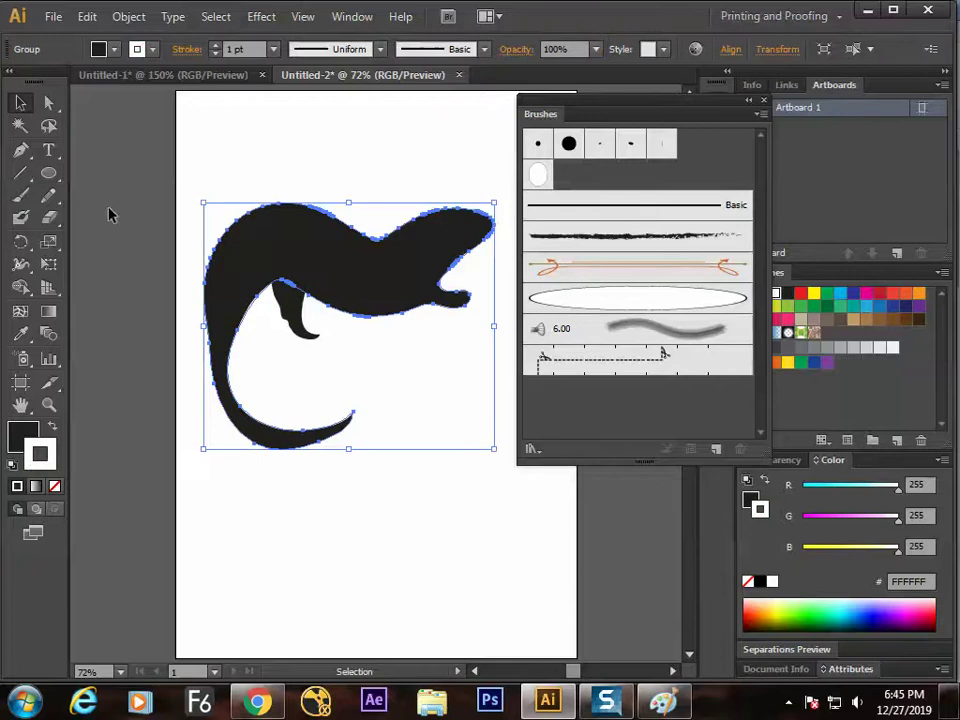
pyautogui.click(50, 198)
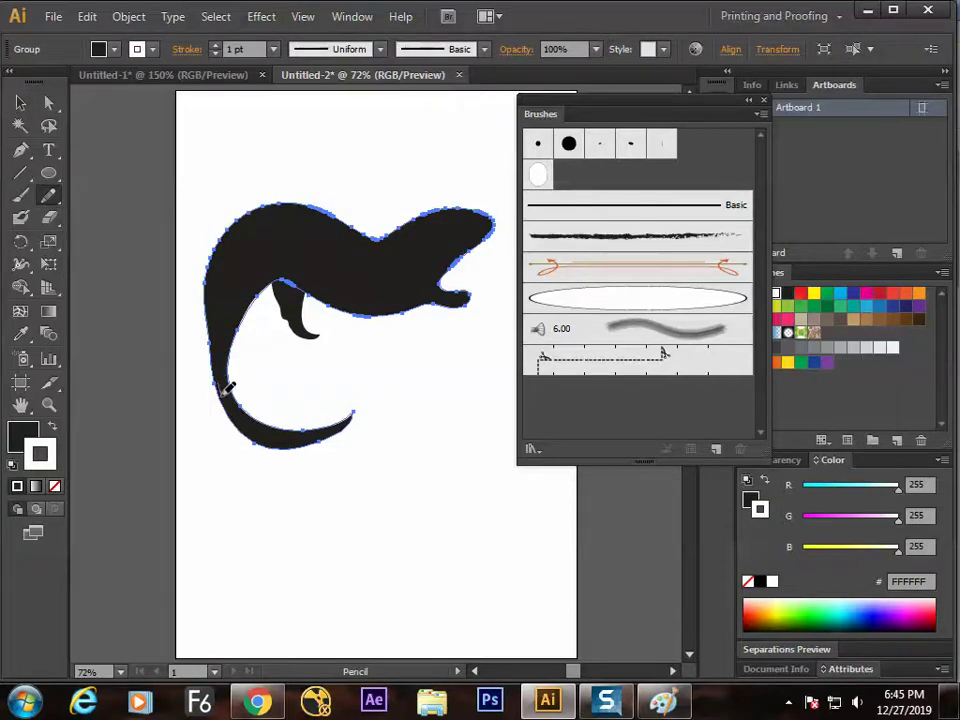
pyautogui.moveTo(268, 415)
pyautogui.mouseDown()
pyautogui.moveTo(326, 399)
pyautogui.moveTo(326, 373)
pyautogui.moveTo(319, 392)
pyautogui.moveTo(292, 406)
pyautogui.moveTo(255, 398)
pyautogui.moveTo(232, 362)
pyautogui.moveTo(238, 330)
pyautogui.mouseUp()
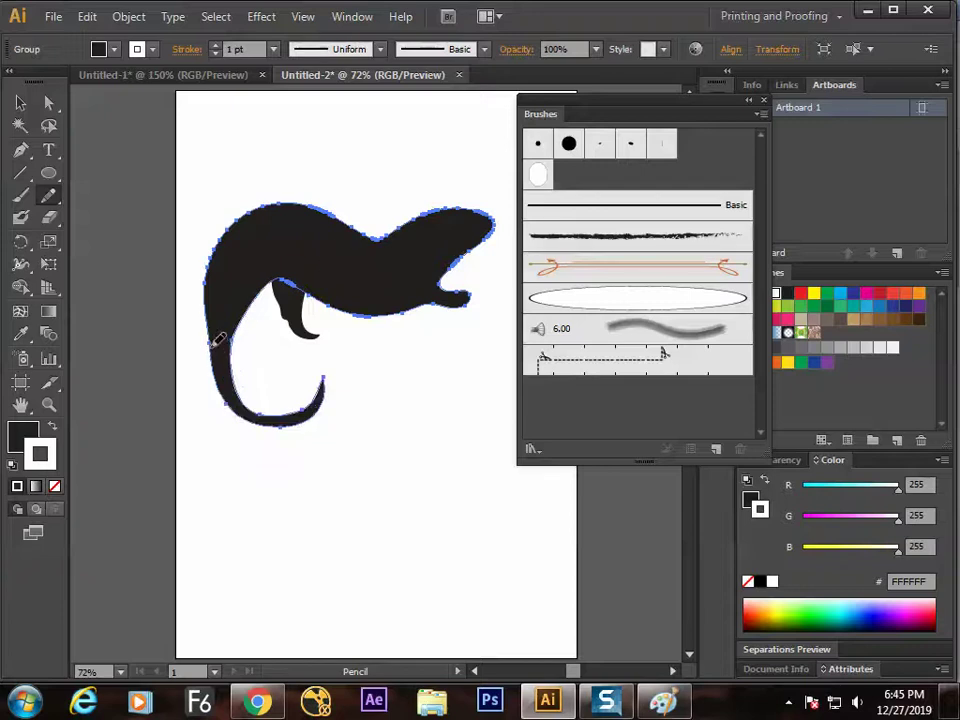
pyautogui.moveTo(231, 404)
pyautogui.mouseDown()
pyautogui.moveTo(274, 423)
pyautogui.moveTo(255, 415)
pyautogui.moveTo(325, 420)
pyautogui.moveTo(282, 424)
pyautogui.moveTo(322, 378)
pyautogui.moveTo(343, 388)
pyautogui.moveTo(296, 317)
pyautogui.mouseUp()
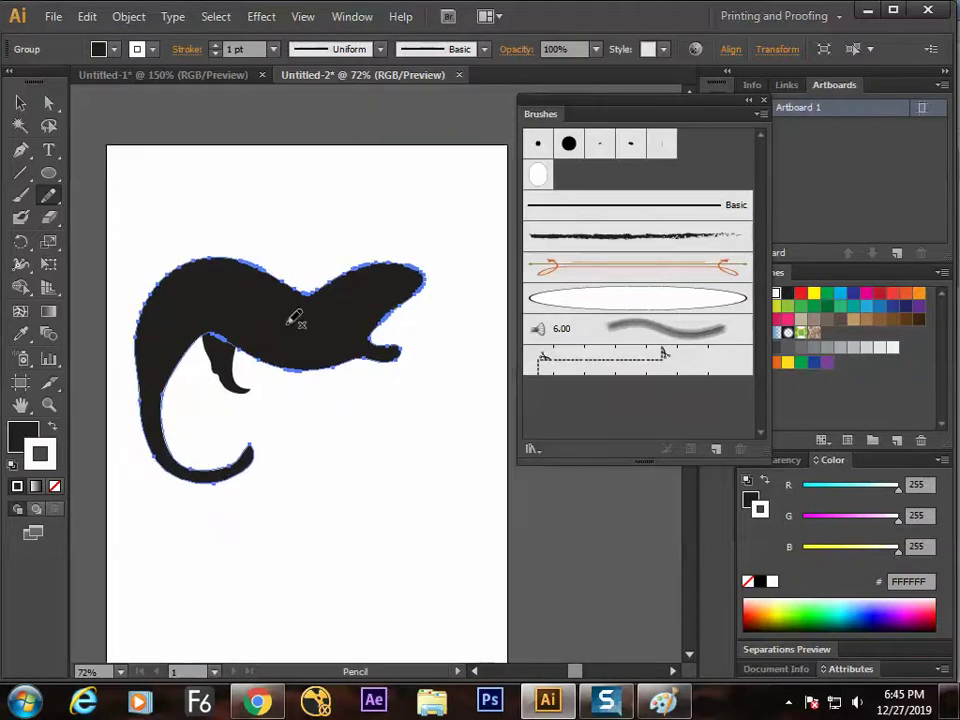
# Reshape the top of the animal's head with the Pencil tool, cutting a small curled ear into the outline
pyautogui.press('l')
pyautogui.click(55, 194)
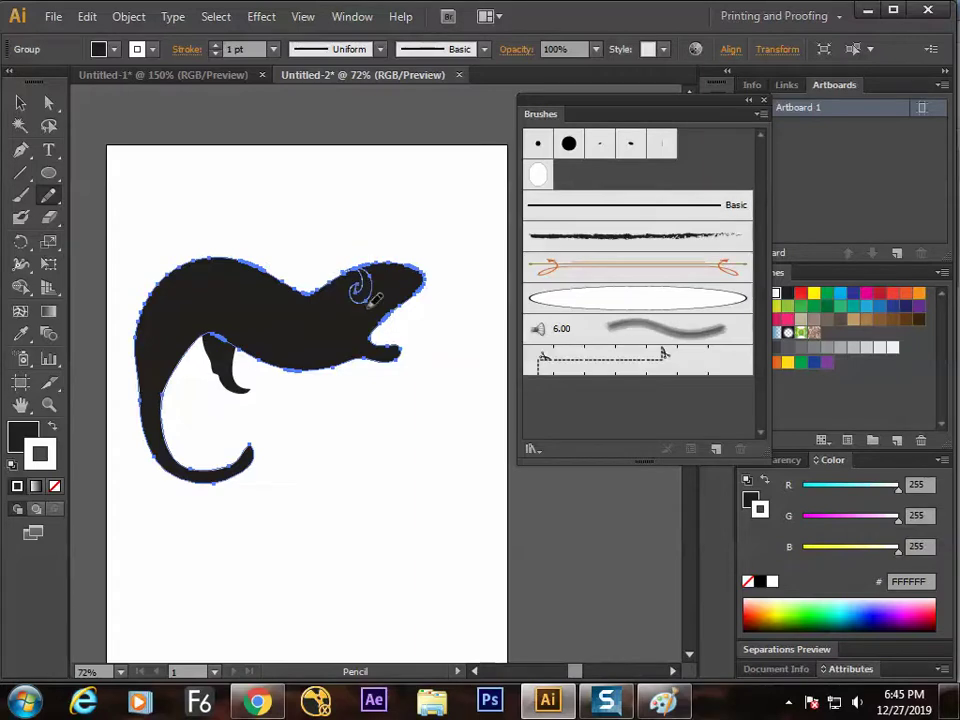
pyautogui.hotkey('ctrl', 'z')
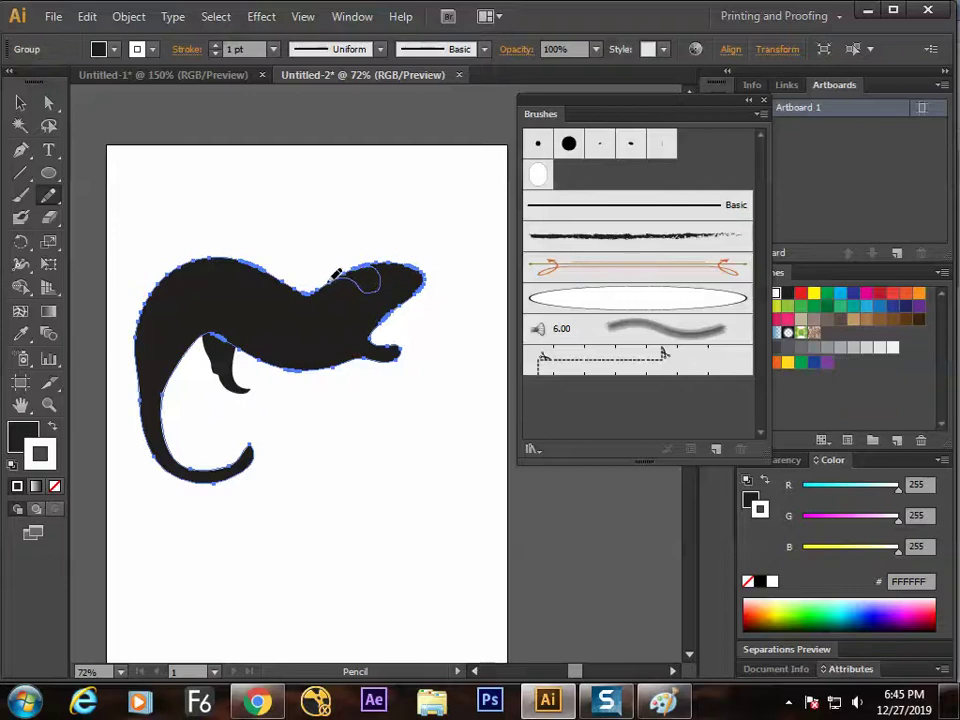
pyautogui.hotkey('ctrl', 'z')
pyautogui.moveTo(380, 255); pyautogui.dragTo(422, 266)
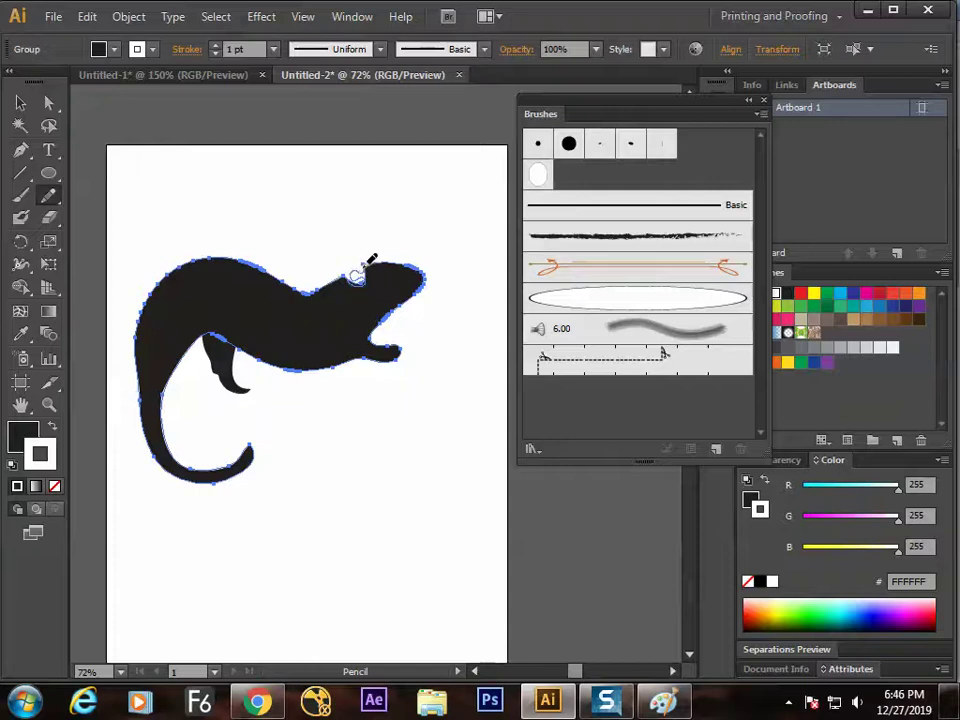
pyautogui.click(20, 102)
pyautogui.click(229, 207)
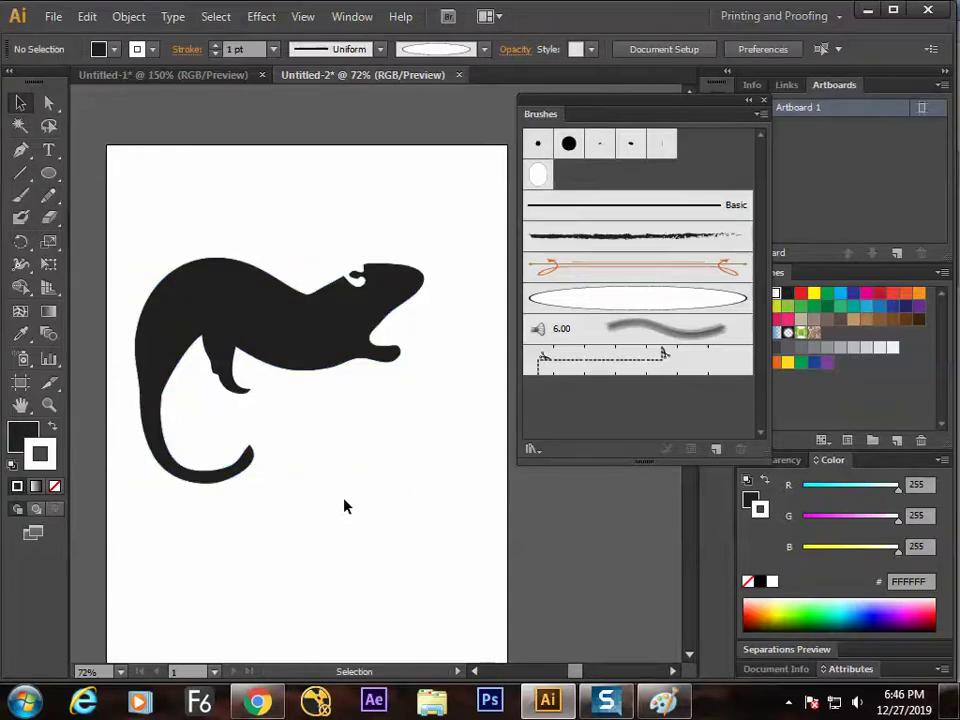
# Scale the whole animal silhouette down and move it to the upper right part of the artboard
pyautogui.moveTo(428, 458); pyautogui.dragTo(84, 225)
pyautogui.moveTo(467, 336); pyautogui.dragTo(283, 341)
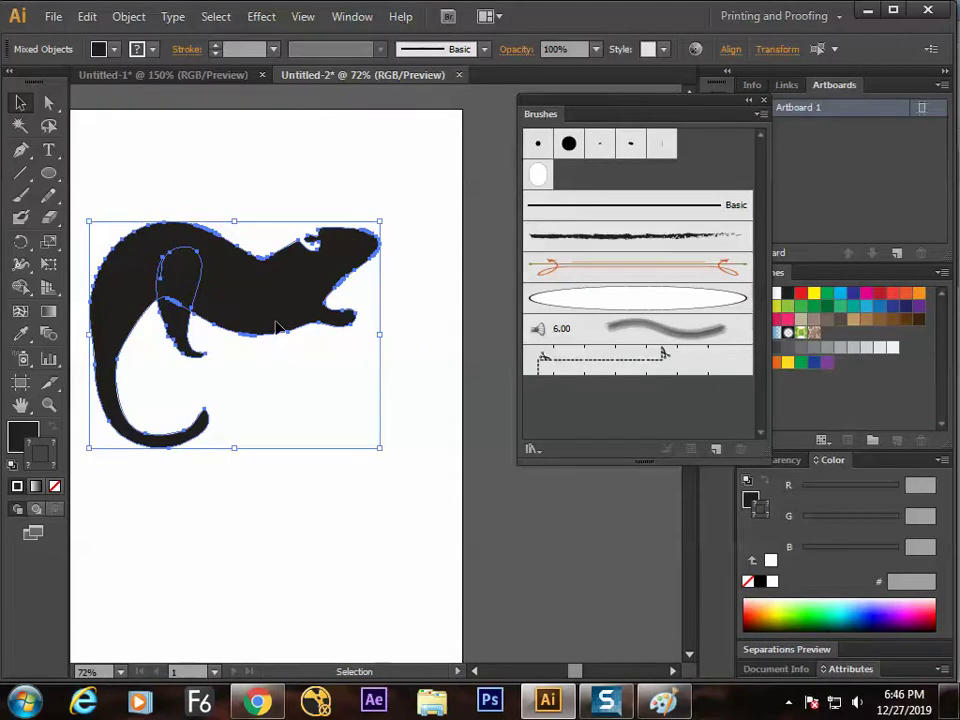
pyautogui.moveTo(380, 221); pyautogui.dragTo(289, 289)
pyautogui.moveTo(251, 338); pyautogui.dragTo(381, 238)
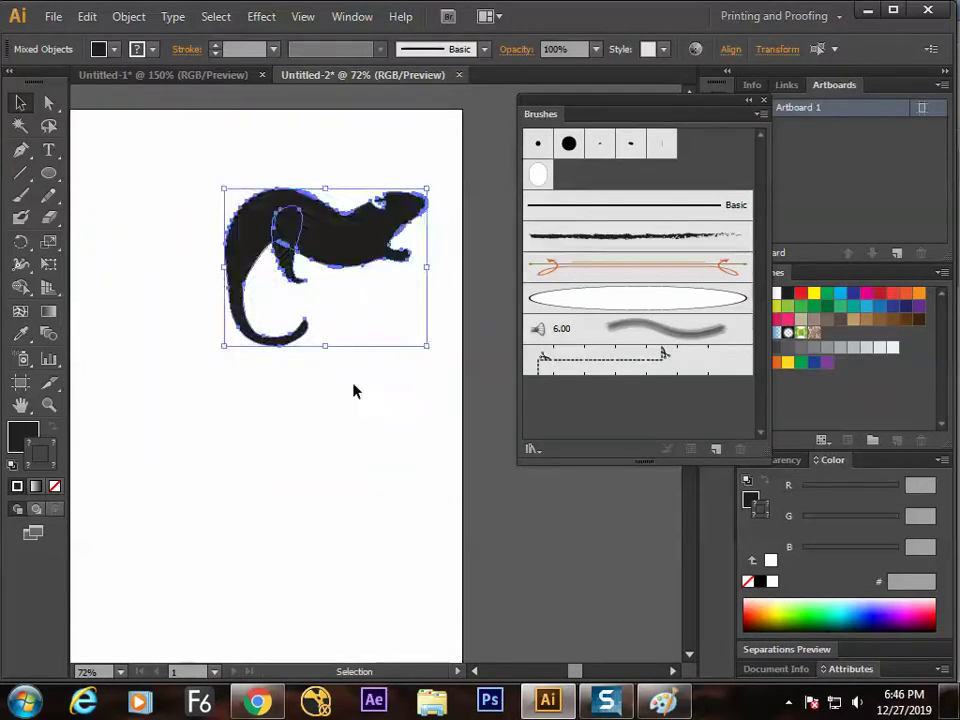
pyautogui.click(80, 272)
# Draw a small black circle near the artboard's upper left corner
pyautogui.press('l')
pyautogui.moveTo(117, 152)
pyautogui.mouseDown()
pyautogui.moveTo(180, 214)
pyautogui.moveTo(114, 164)
pyautogui.mouseUp()
pyautogui.click(18, 100)
pyautogui.click(148, 223)
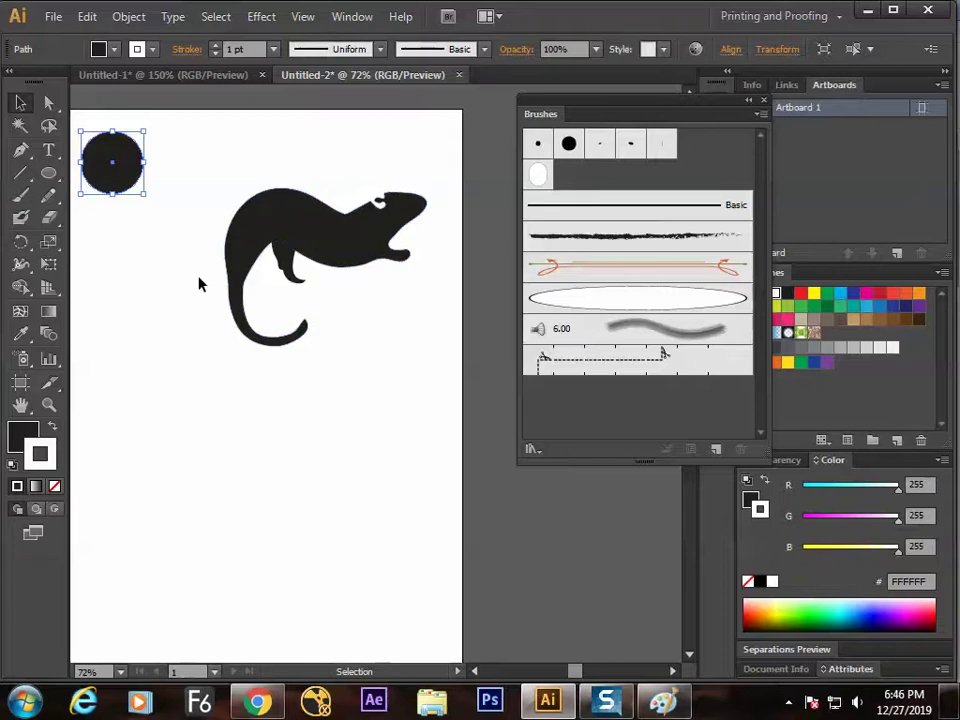
# Draw a tall, narrow black rectangle on the artboard below and to the left of the animal
pyautogui.moveTo(48, 172); pyautogui.dragTo(120, 172)
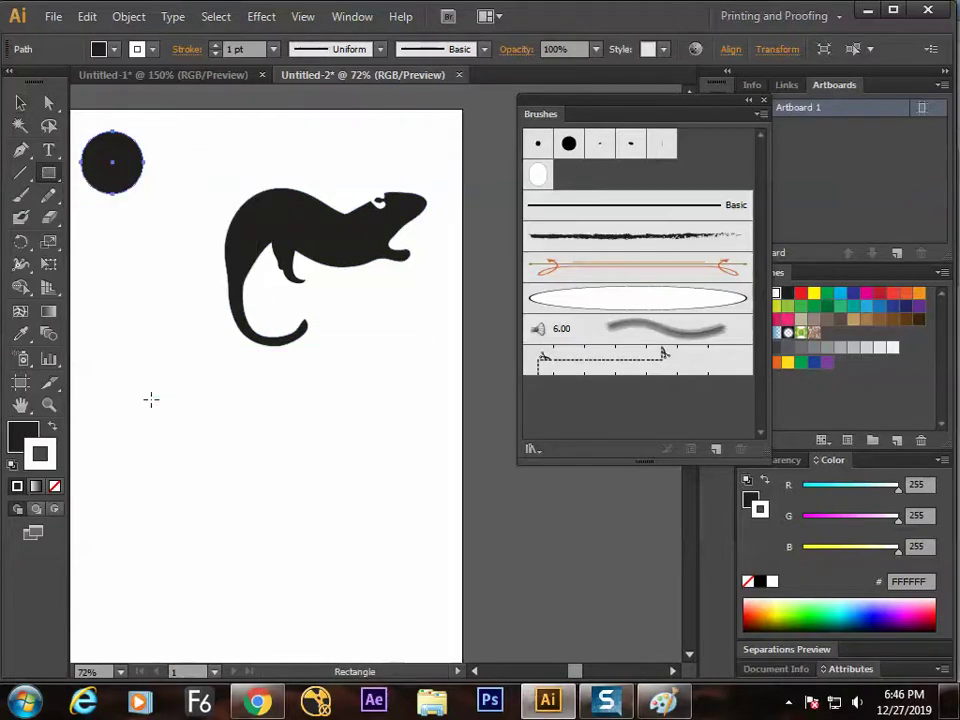
pyautogui.moveTo(137, 393); pyautogui.dragTo(157, 521)
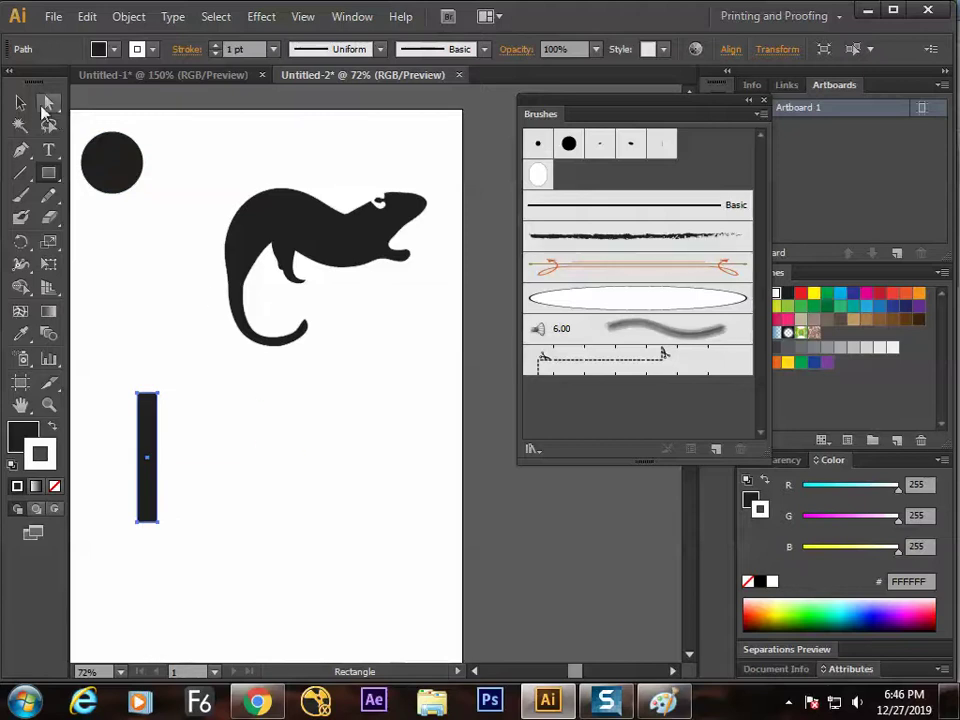
pyautogui.click(20, 102)
pyautogui.click(193, 435)
pyautogui.click(149, 467)
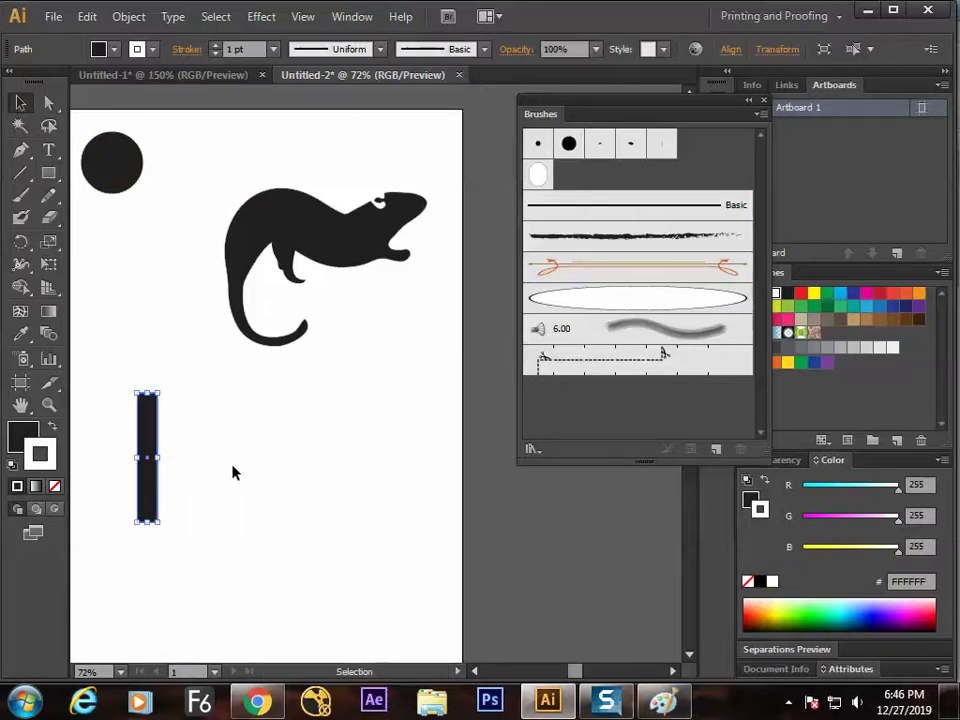
# Duplicate the black bar just to its right and fill the copy with red ED1C24
pyautogui.moveTo(166, 458); pyautogui.dragTo(178, 467)
pyautogui.click(800, 293)
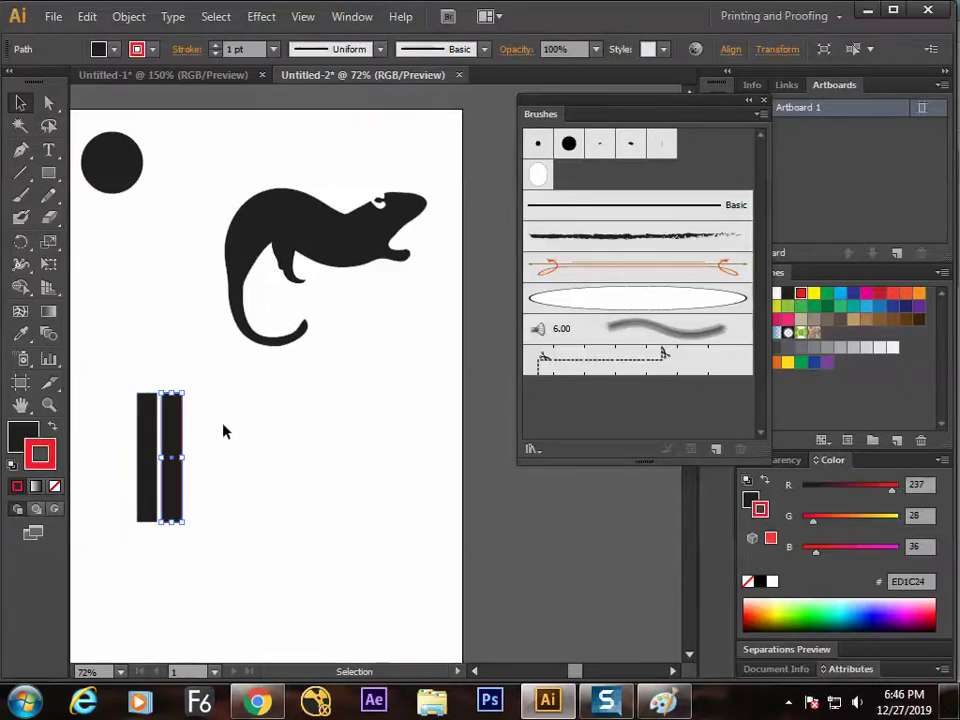
pyautogui.hotkey('shift', 'x')
# Remove the stroke from both the black and the red bar
pyautogui.moveTo(232, 430); pyautogui.dragTo(82, 477)
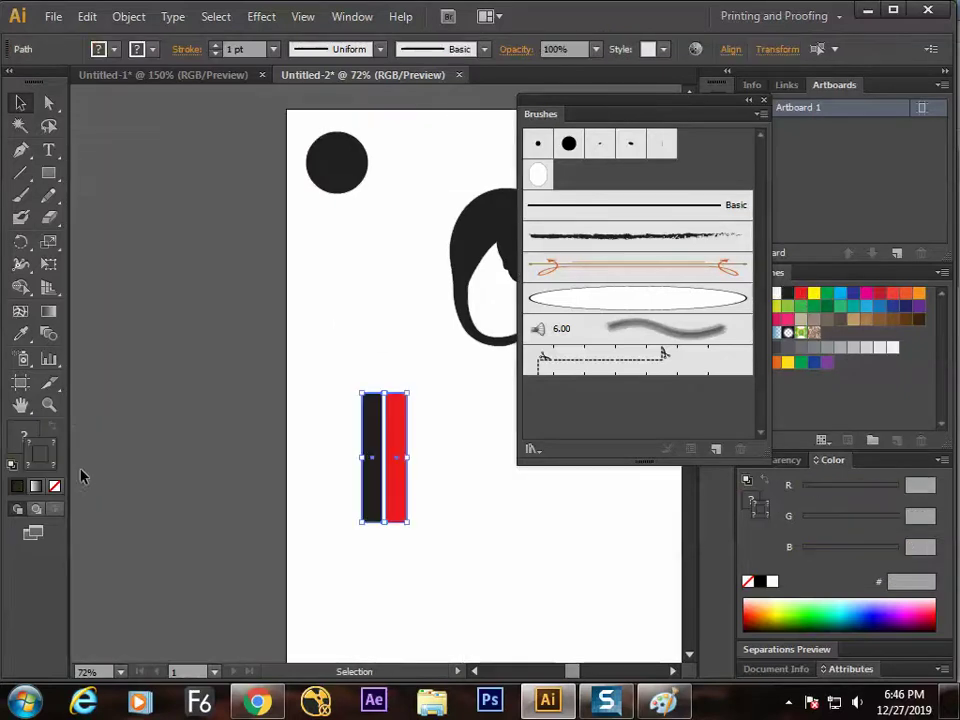
pyautogui.click(214, 482)
pyautogui.hscroll(5, 306, 460)
pyautogui.scroll(-2, 306, 460)
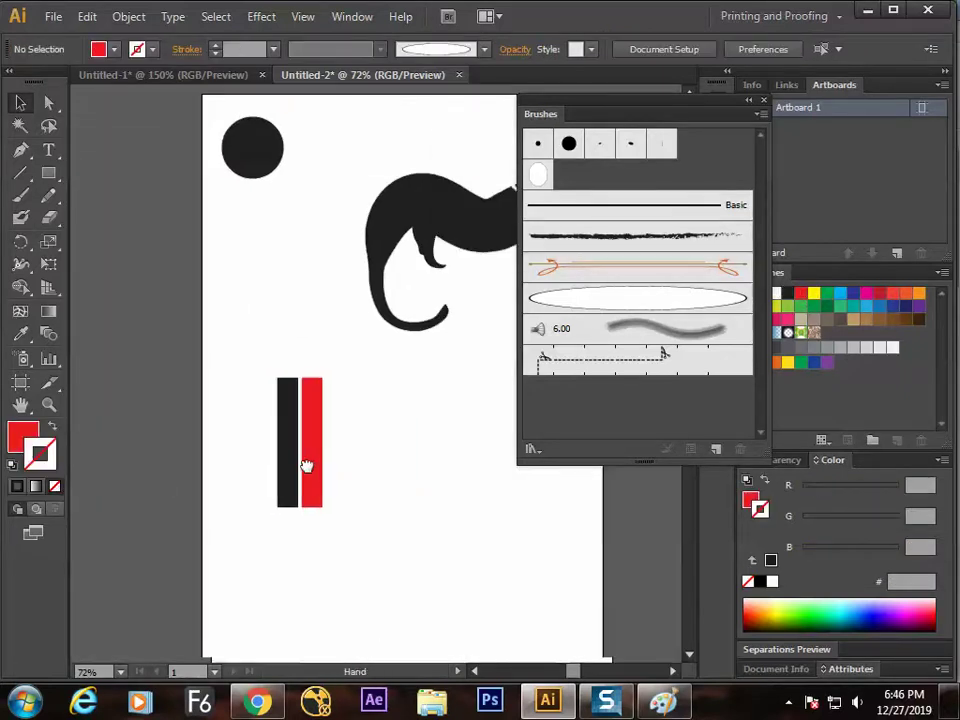
# Create a new Art Brush from the black and red bars, keeping the default brush options
pyautogui.moveTo(120, 456); pyautogui.dragTo(170, 400)
pyautogui.moveTo(305, 411); pyautogui.dragTo(236, 413)
pyautogui.click(710, 449)
pyautogui.click(479, 350)
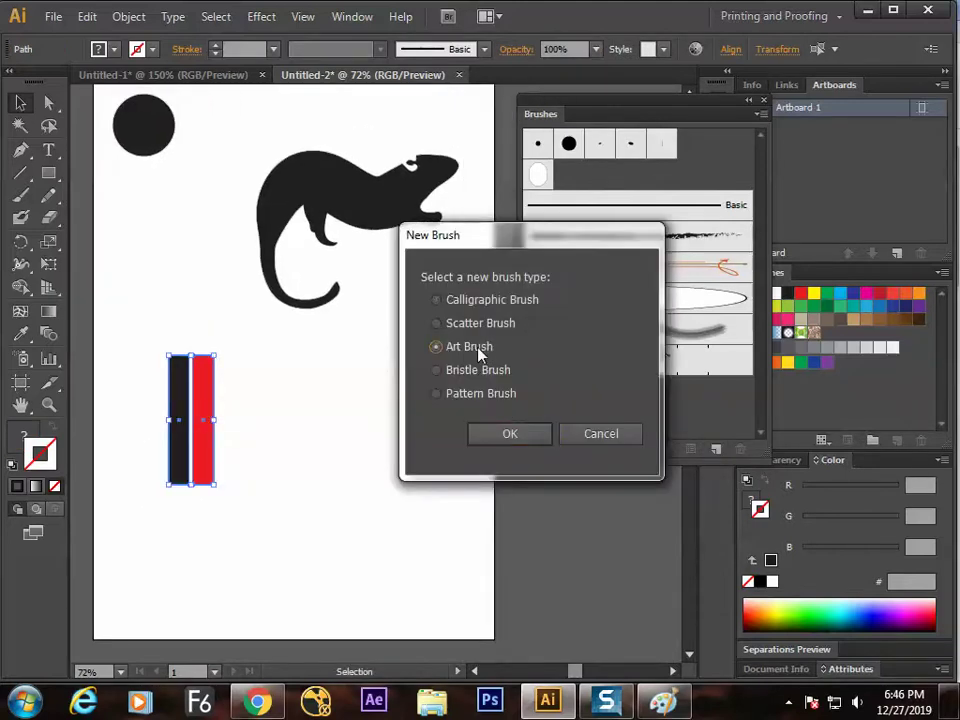
pyautogui.click(514, 434)
pyautogui.click(787, 593)
pyautogui.click(113, 288)
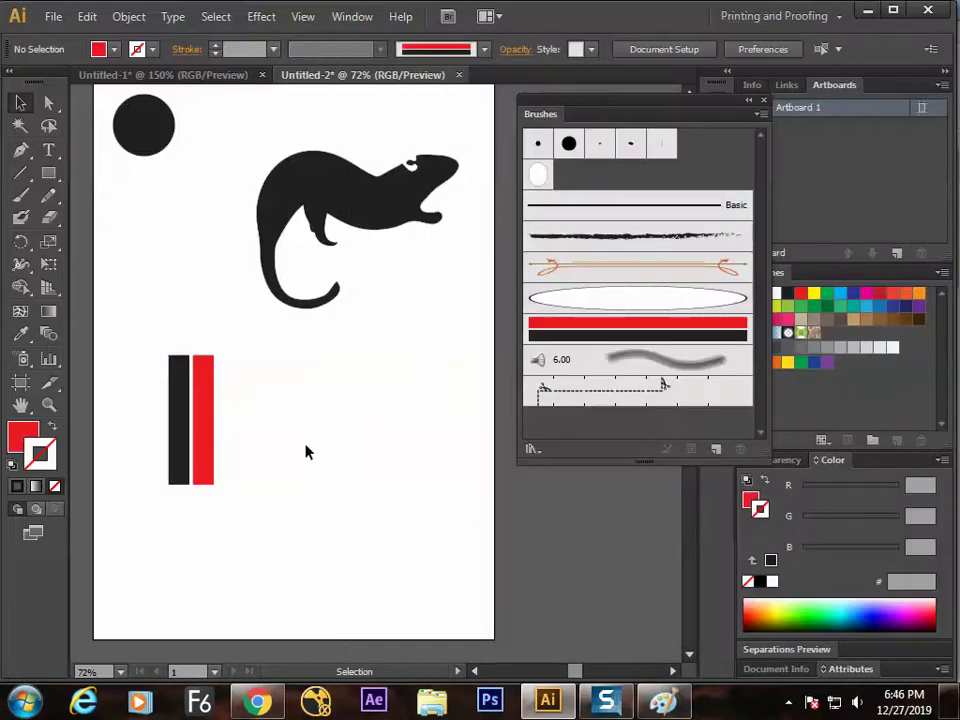
# Paint a wavy stroke to the right of the bars using the new red and black art brush
pyautogui.click(21, 196)
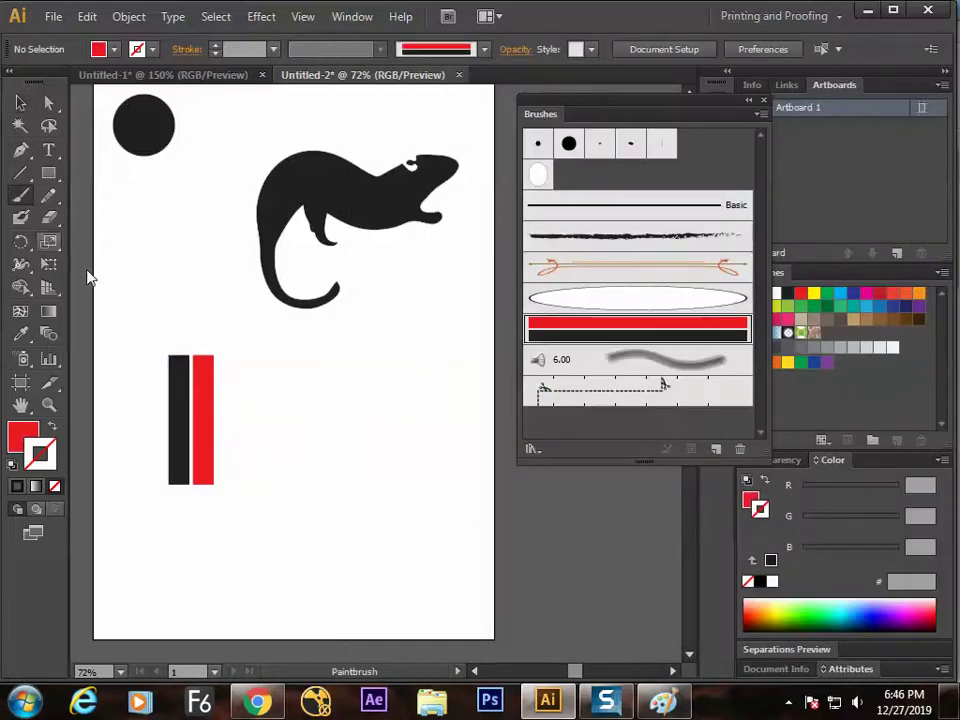
pyautogui.moveTo(235, 483)
pyautogui.mouseDown()
pyautogui.moveTo(346, 442)
pyautogui.moveTo(435, 433)
pyautogui.mouseUp()
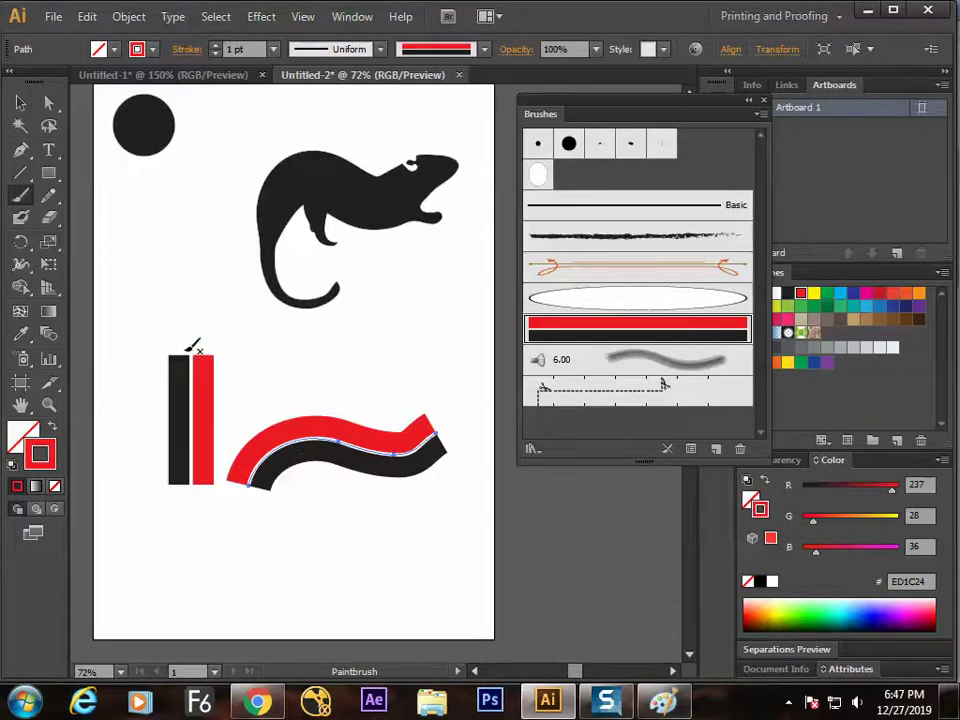
pyautogui.press('v')
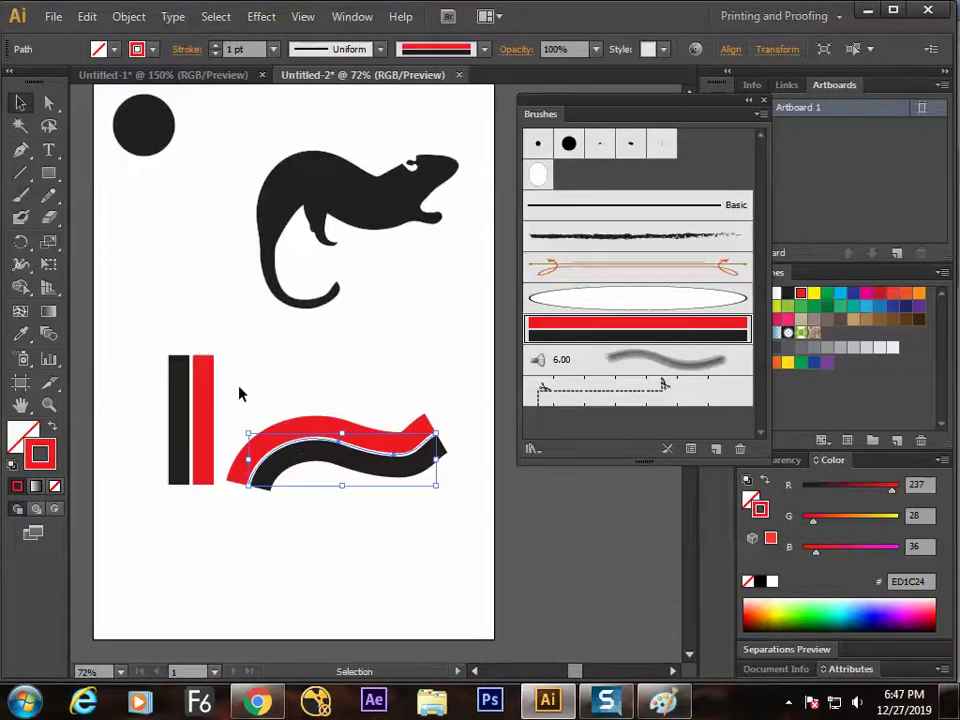
# Move the wavy stroke up beneath the animal and shift the two bars slightly up and left
pyautogui.click(174, 418)
pyautogui.moveTo(329, 466); pyautogui.dragTo(357, 390)
pyautogui.click(347, 570)
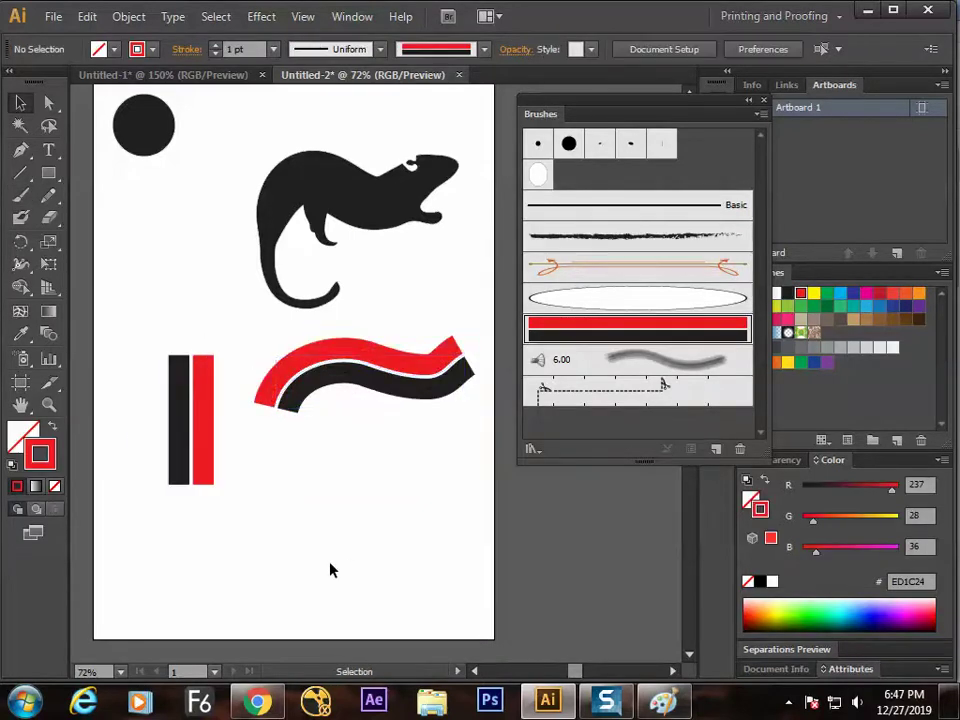
pyautogui.click(188, 452)
pyautogui.moveTo(188, 452); pyautogui.dragTo(170, 415)
pyautogui.click(206, 467)
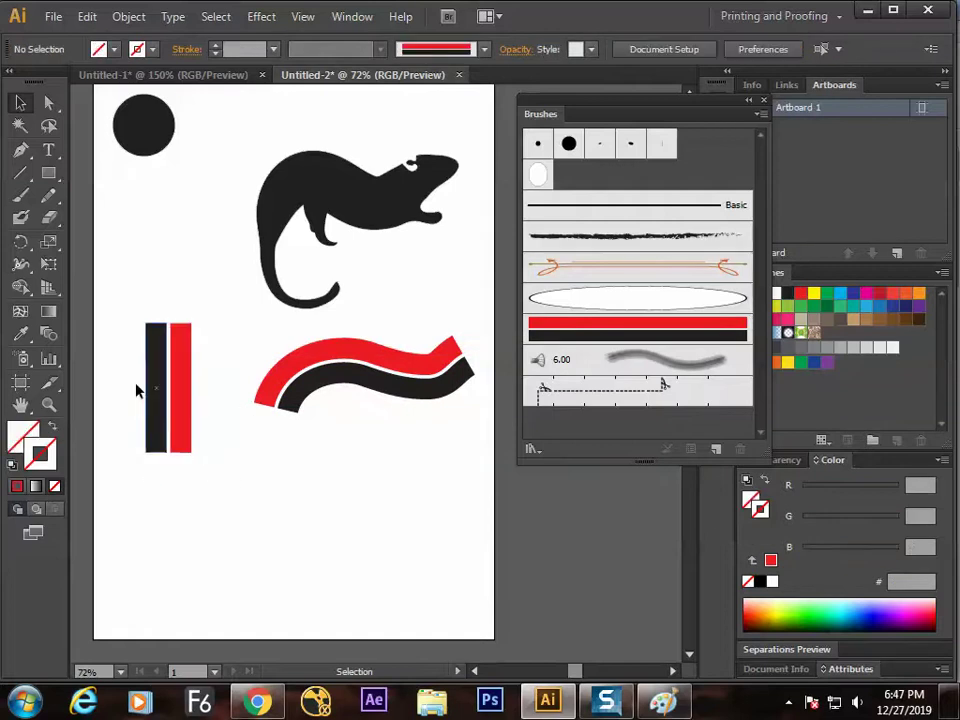
# Draw a circle with the Ellipse tool below the wavy stroke, outlined with the red and black art brush
pyautogui.click(48, 172)
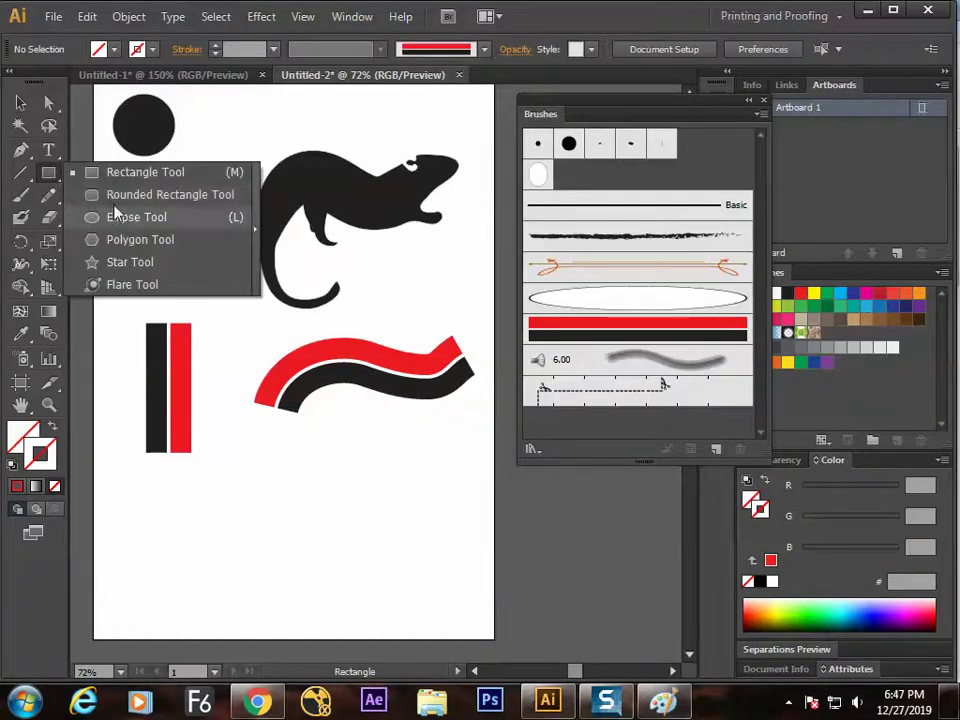
pyautogui.click(110, 216)
pyautogui.moveTo(376, 511); pyautogui.dragTo(443, 558)
pyautogui.click(565, 343)
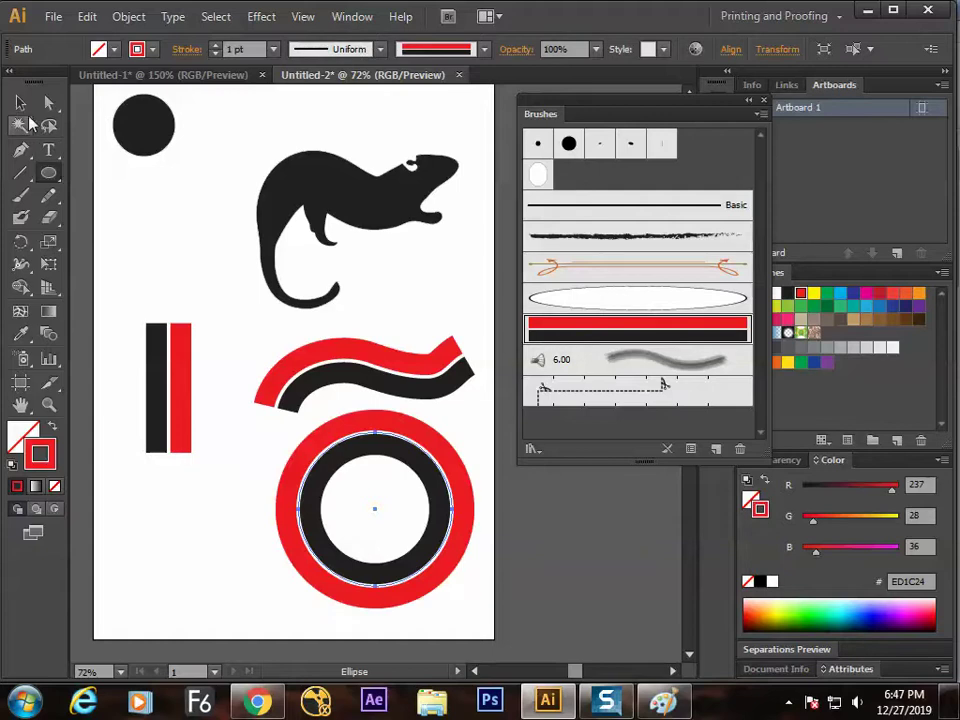
pyautogui.click(20, 100)
pyautogui.click(122, 235)
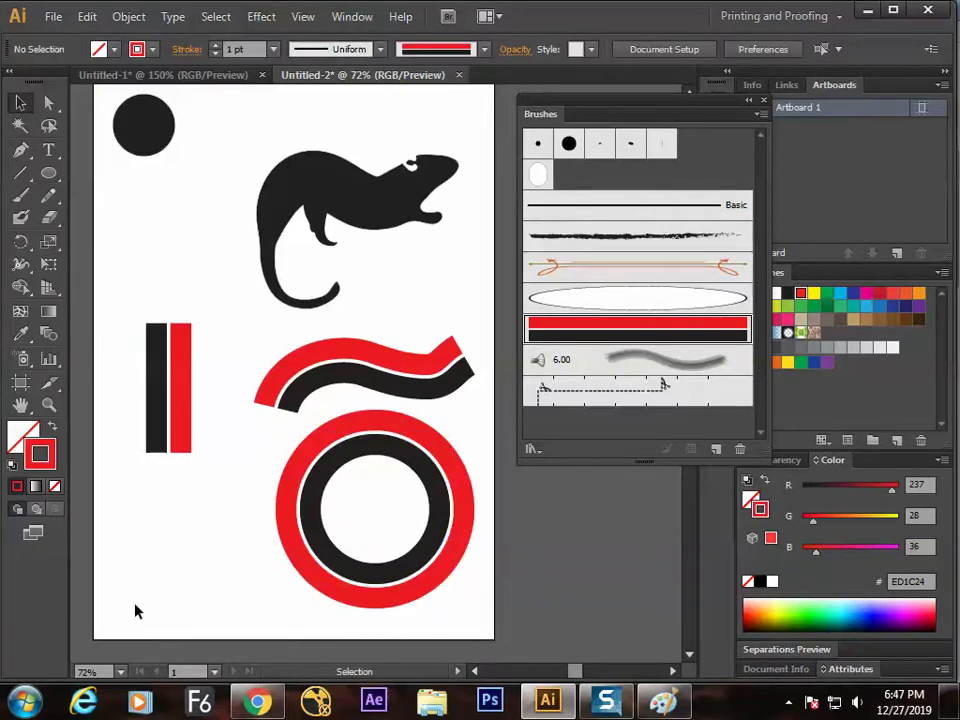
# Select all artwork on the page, scale it down slightly and move it off the artboard's left side
pyautogui.moveTo(236, 540); pyautogui.dragTo(283, 480)
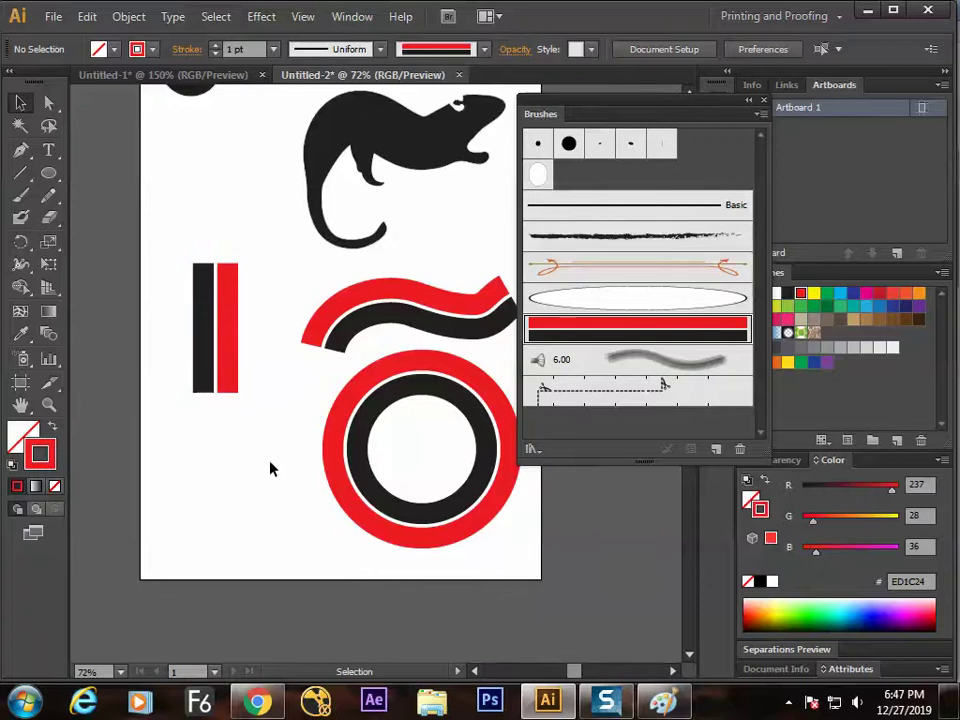
pyautogui.moveTo(270, 431); pyautogui.dragTo(259, 516)
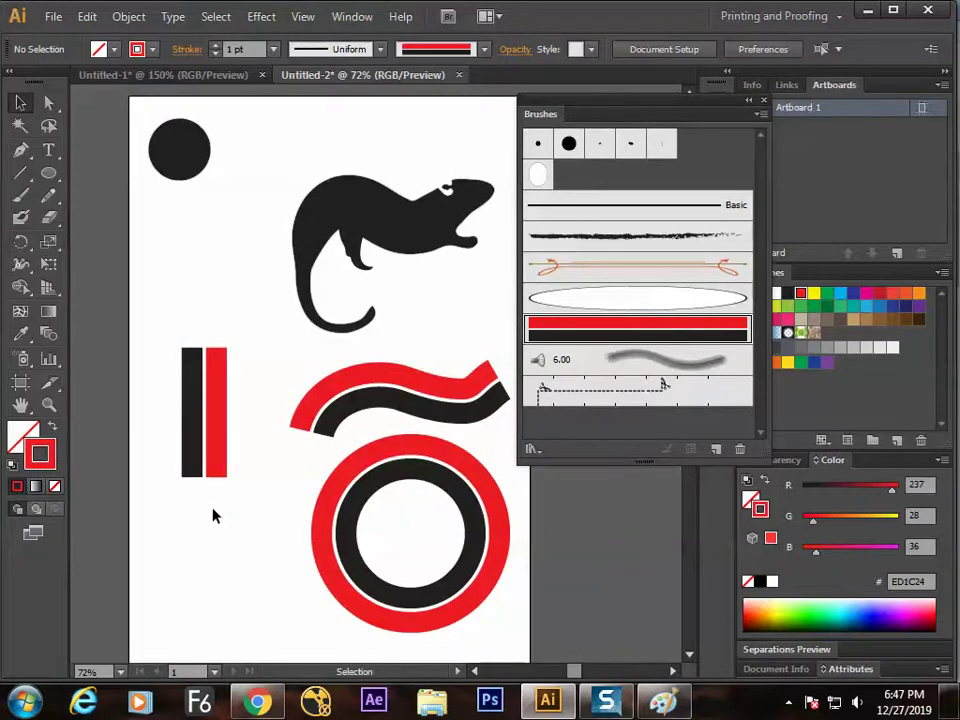
pyautogui.hotkey('ctrl', 'a')
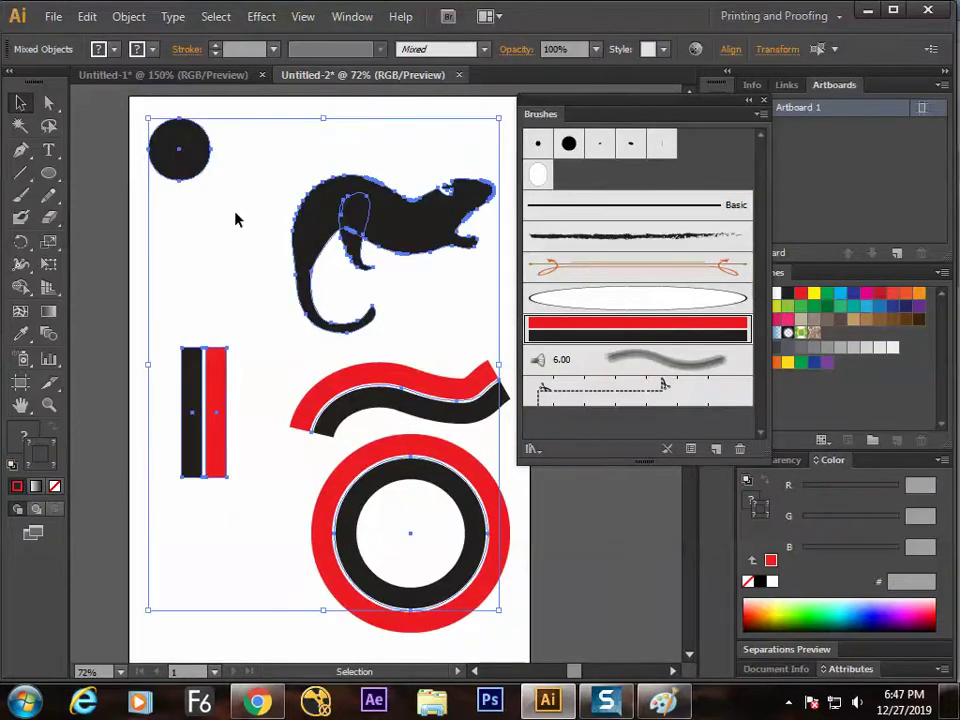
pyautogui.moveTo(148, 117); pyautogui.dragTo(192, 162)
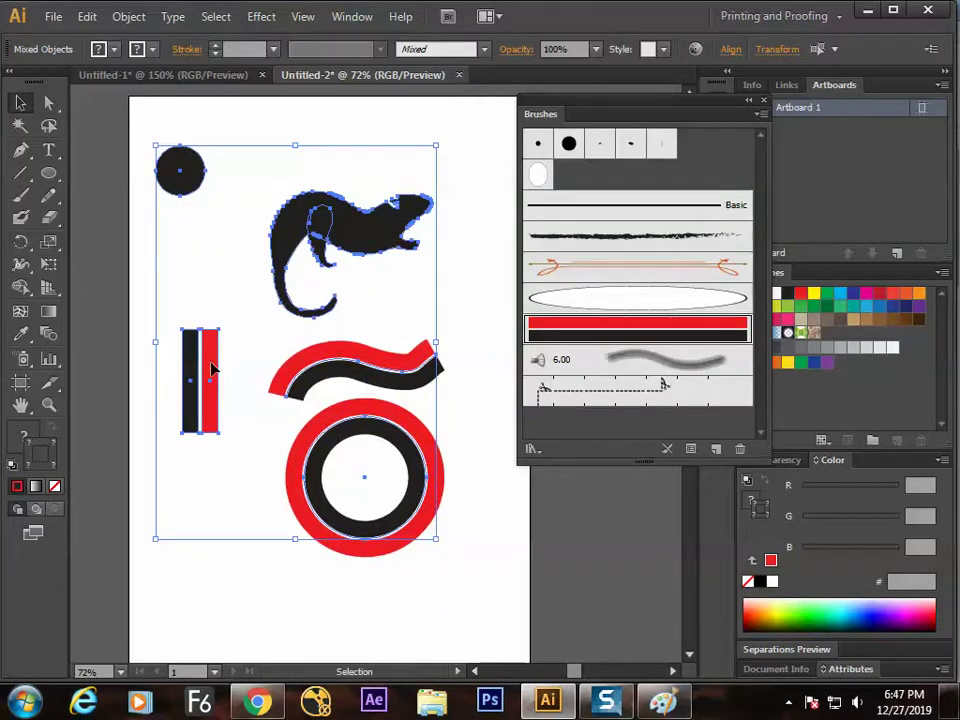
pyautogui.click(50, 198)
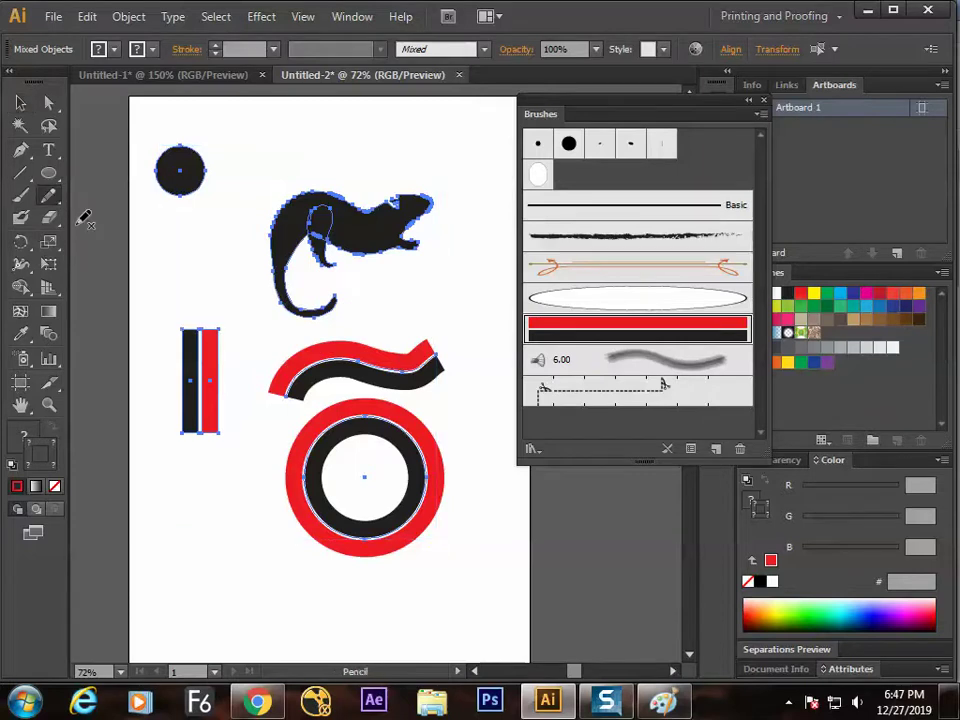
pyautogui.press('v')
pyautogui.moveTo(378, 232); pyautogui.dragTo(176, 253)
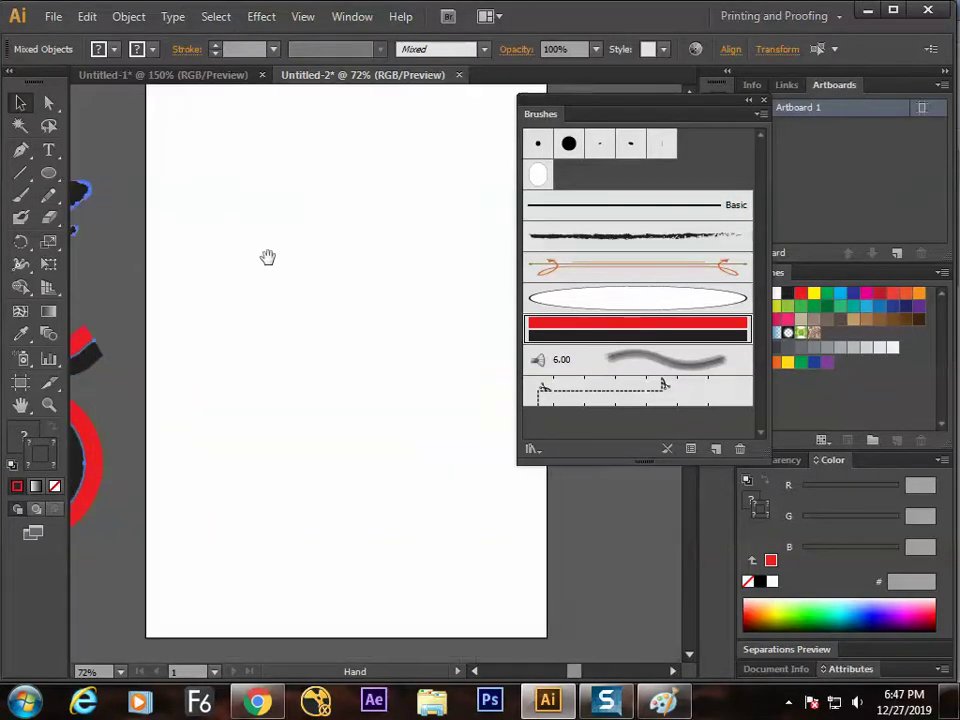
# Draw the jagged left half of a leaf outline with the Pencil tool on the empty artboard
pyautogui.click(50, 198)
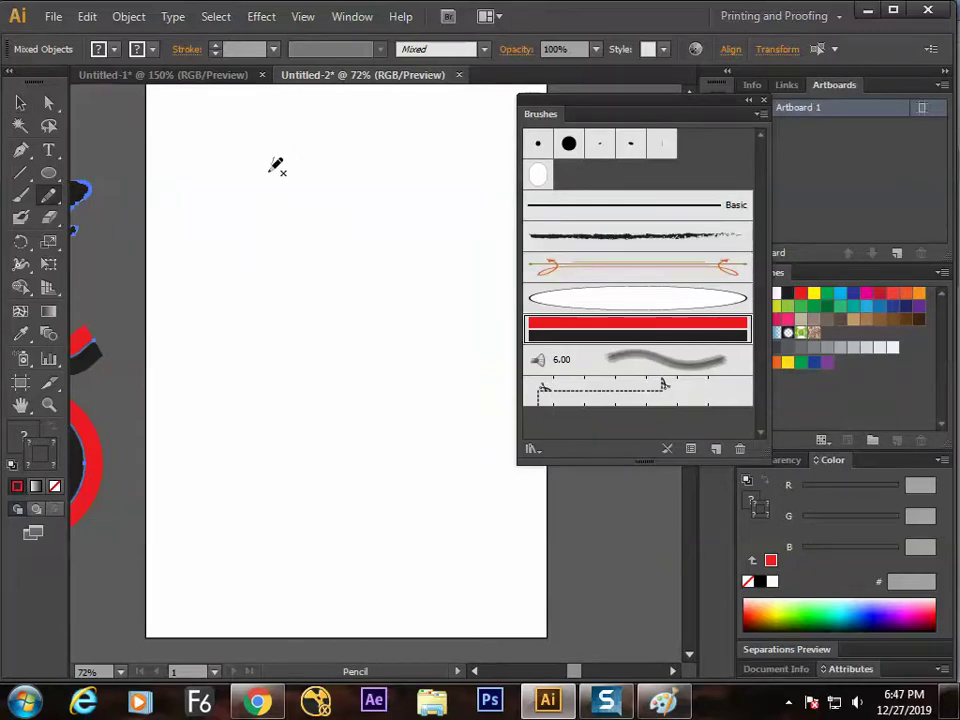
pyautogui.moveTo(264, 197); pyautogui.dragTo(249, 255)
pyautogui.moveTo(271, 306); pyautogui.dragTo(284, 340)
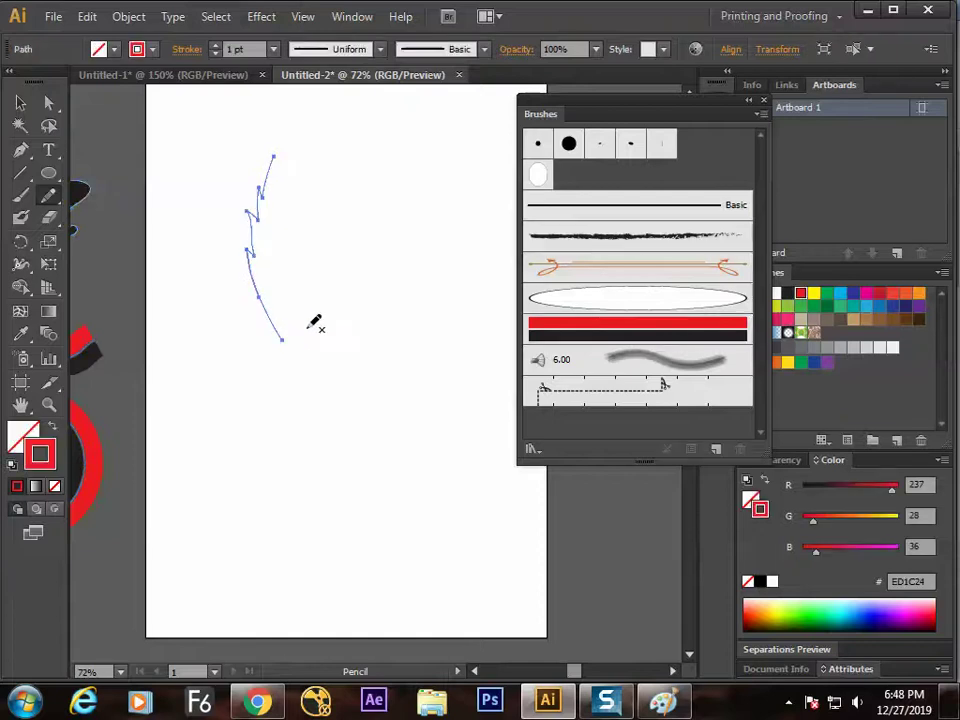
# Duplicate the half outline, flip the copy horizontally and place it opposite the original as the leaf's right half
pyautogui.press('v')
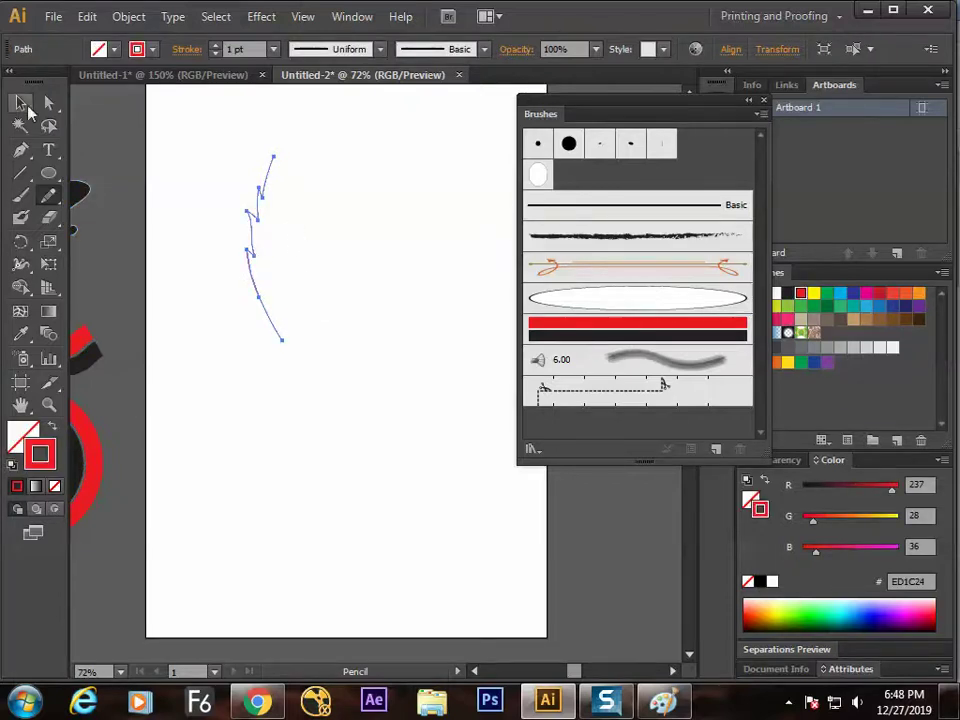
pyautogui.click(319, 190)
pyautogui.moveTo(253, 214); pyautogui.dragTo(296, 237)
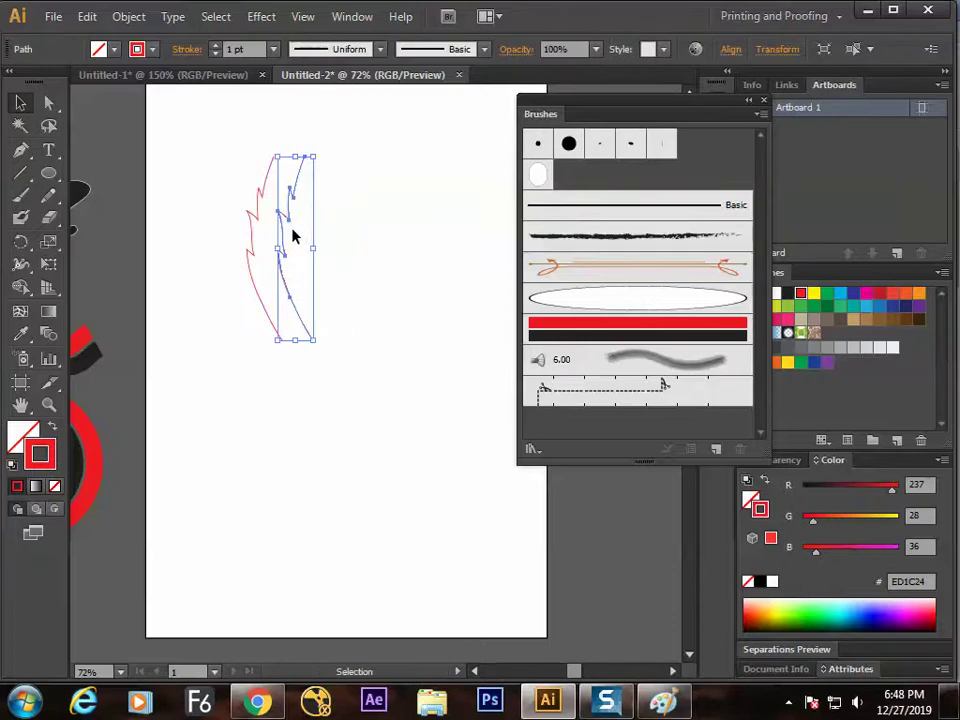
pyautogui.click(777, 49)
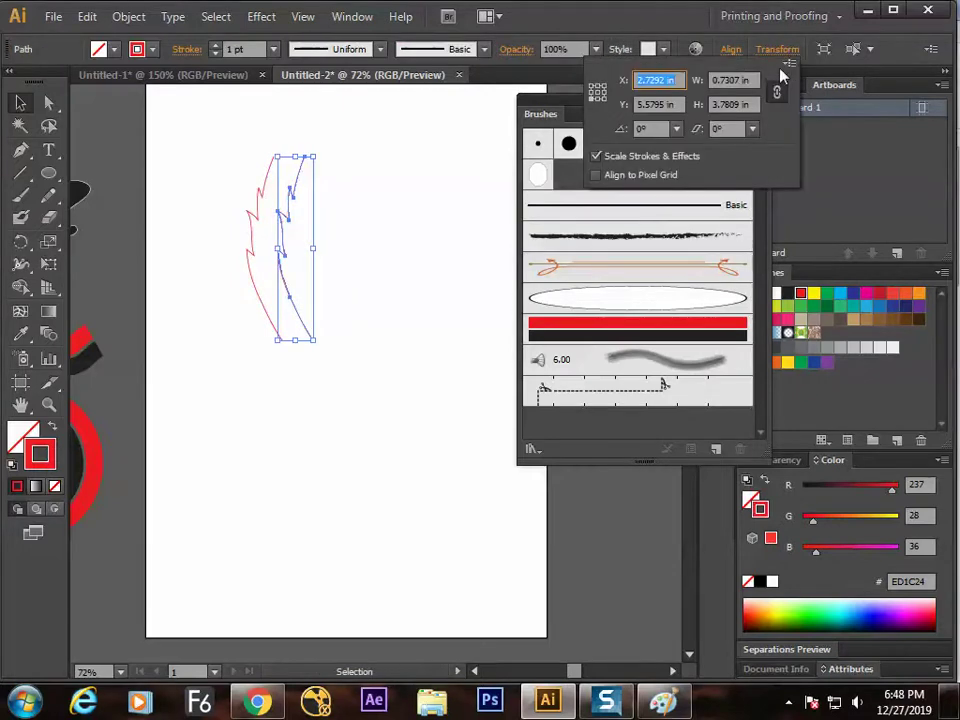
pyautogui.click(790, 65)
pyautogui.click(760, 69)
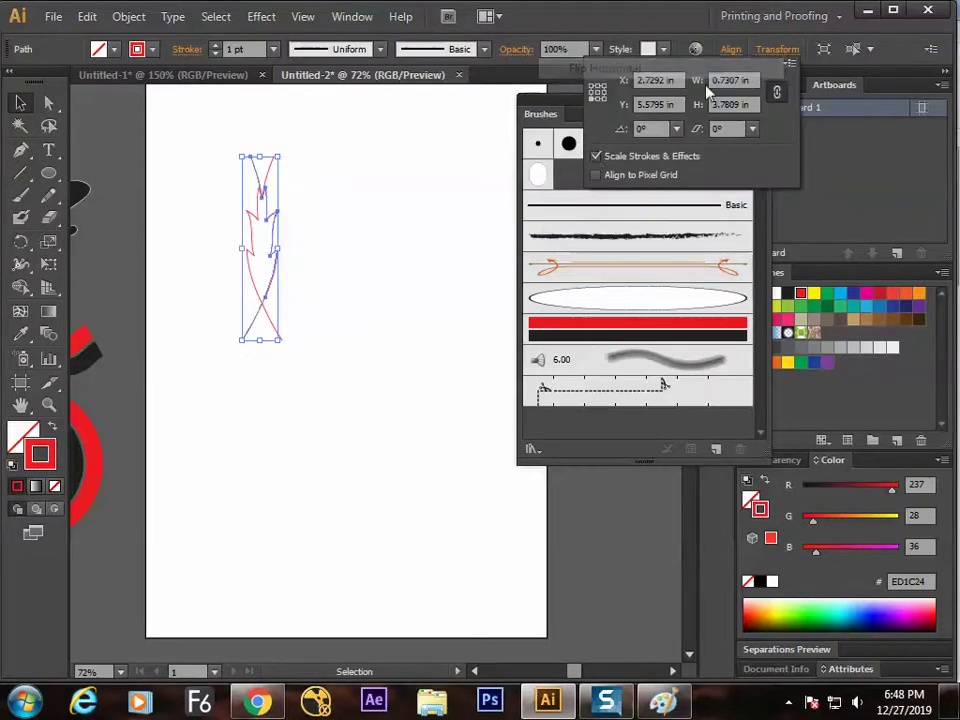
pyautogui.moveTo(275, 272); pyautogui.dragTo(311, 270)
pyautogui.click(365, 251)
pyautogui.moveTo(311, 217); pyautogui.dragTo(315, 227)
# Average and join the two upper endpoints of the leaf halves at a single tip
pyautogui.press('a')
pyautogui.moveTo(262, 146); pyautogui.dragTo(309, 184)
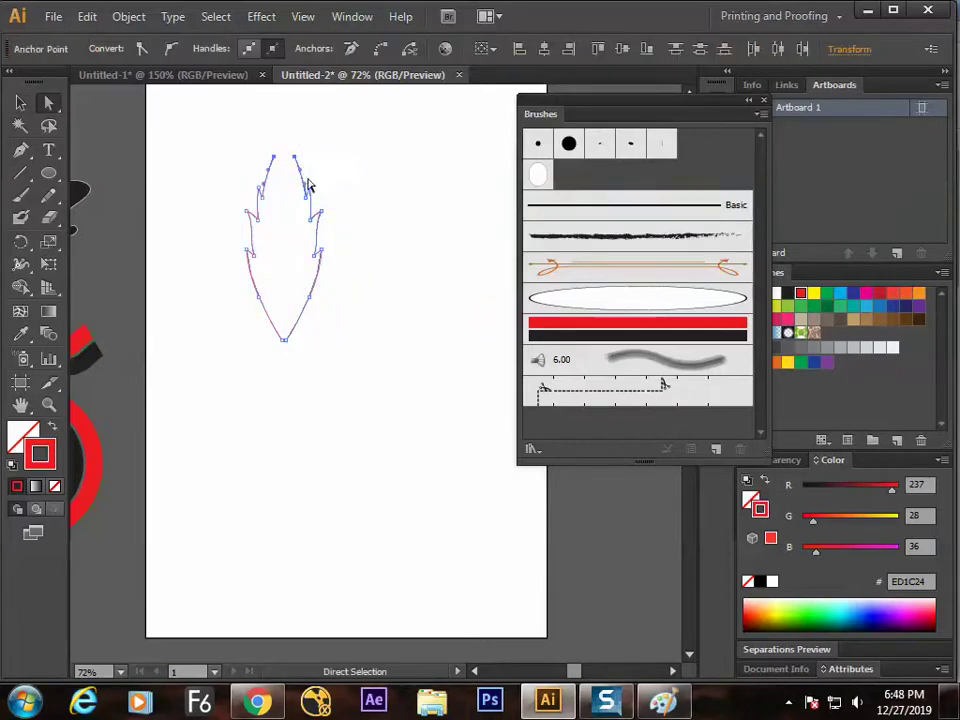
pyautogui.rightClick(318, 200)
pyautogui.click(384, 326)
pyautogui.press('Return')
pyautogui.press('v')
pyautogui.click(375, 345)
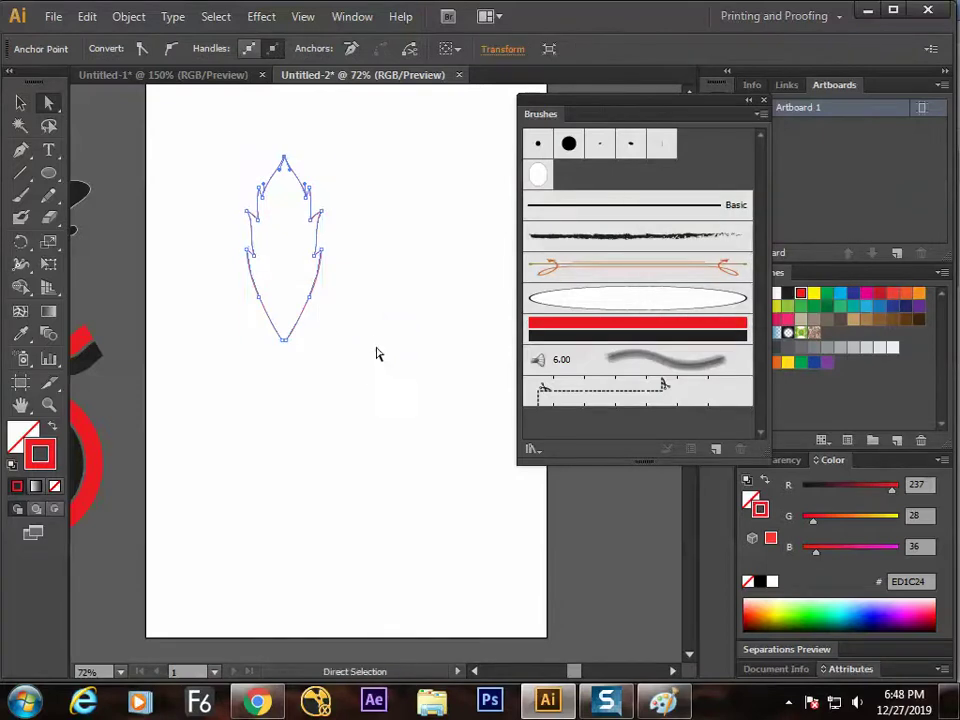
# Join the two lower endpoints of the leaf halves to close the outline
pyautogui.moveTo(378, 310); pyautogui.dragTo(231, 356)
pyautogui.press('a')
pyautogui.moveTo(319, 373); pyautogui.dragTo(265, 339)
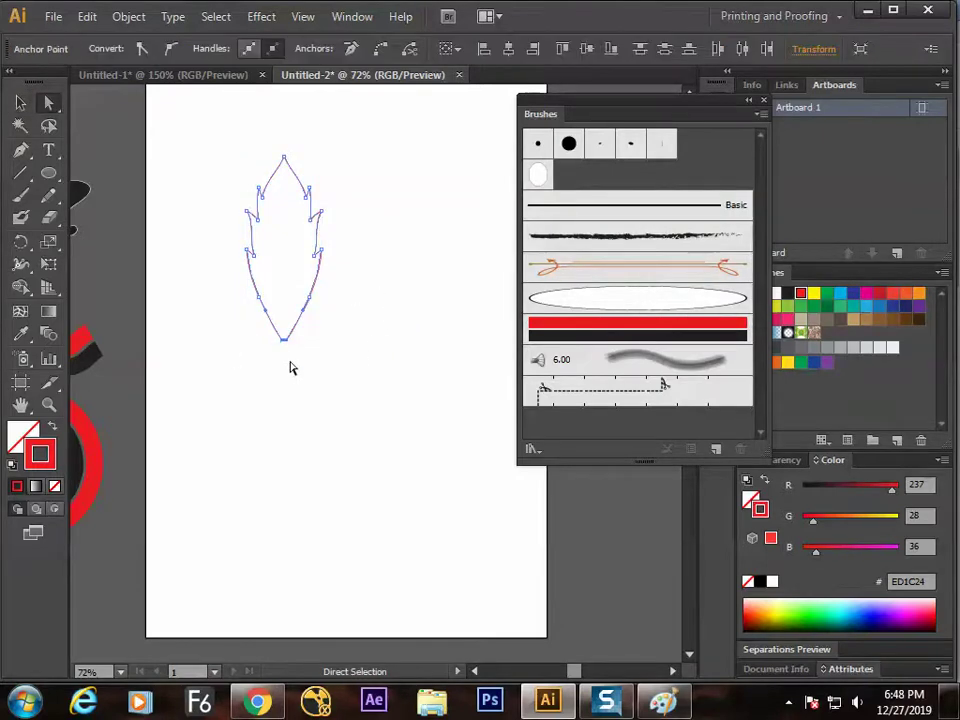
pyautogui.click(308, 358)
pyautogui.moveTo(306, 358); pyautogui.dragTo(266, 343)
pyautogui.keyDown('ctrl'); pyautogui.click(320, 346); pyautogui.keyUp('ctrl')
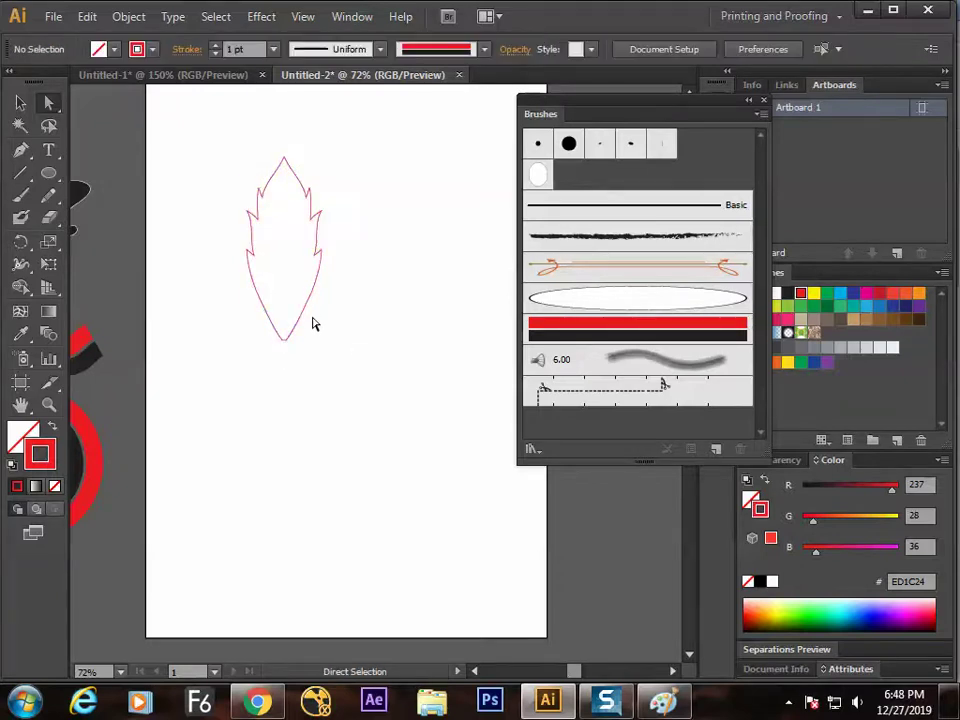
# Swap the leaf's fill and stroke so it has a red fill and no outline
pyautogui.click(307, 310)
pyautogui.hotkey('shift', 'x')
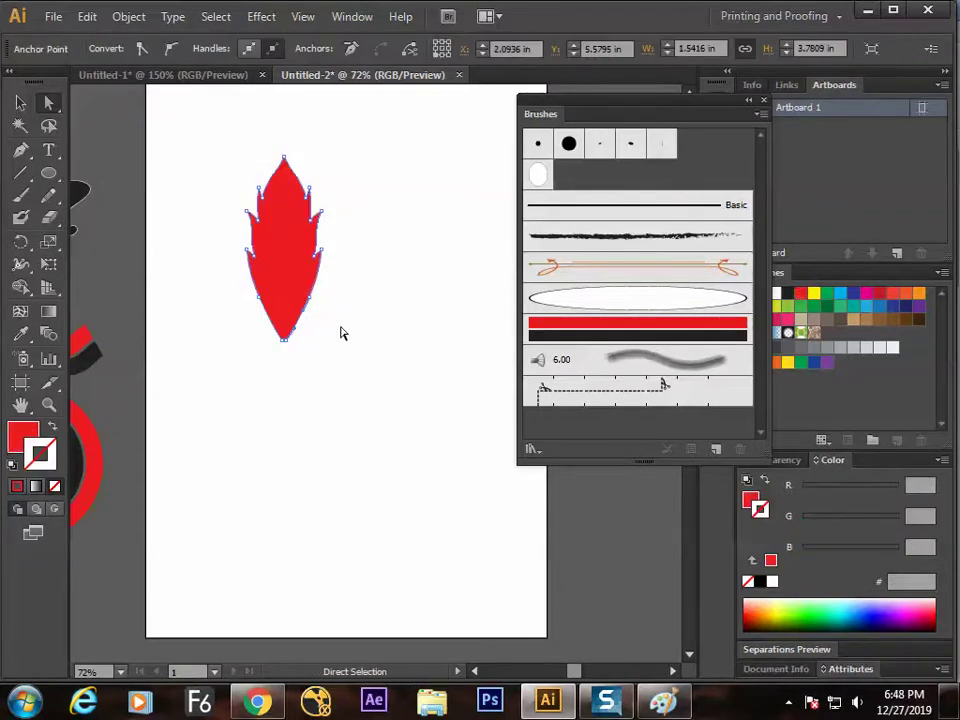
pyautogui.click(324, 332)
# Create a new Art Brush from the red leaf shape, keeping the default brush options
pyautogui.moveTo(290, 285); pyautogui.dragTo(585, 293)
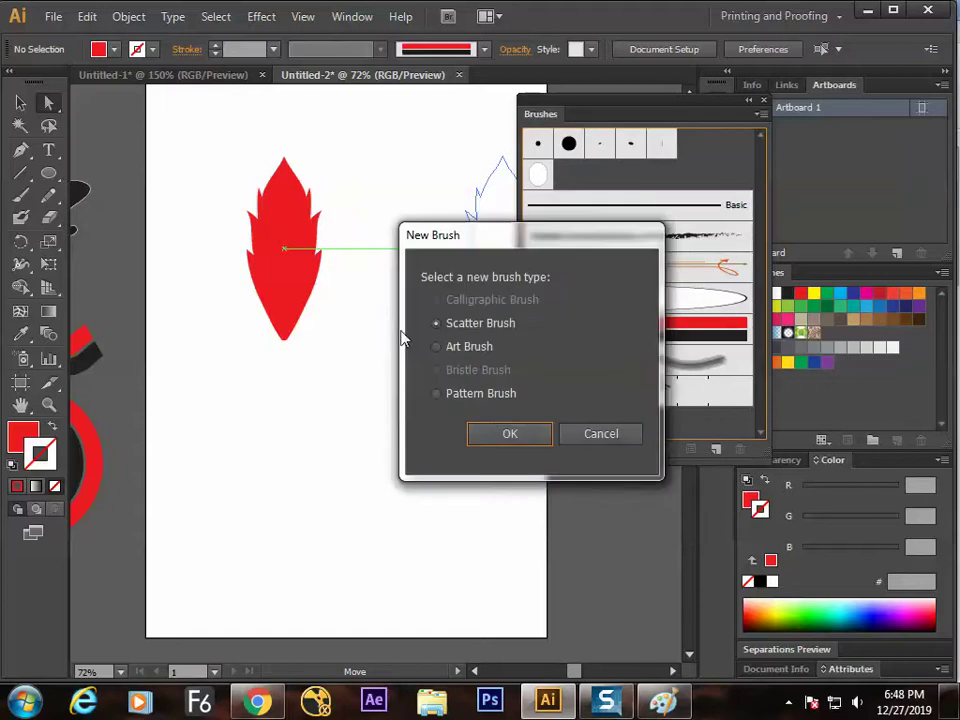
pyautogui.click(465, 347)
pyautogui.click(508, 436)
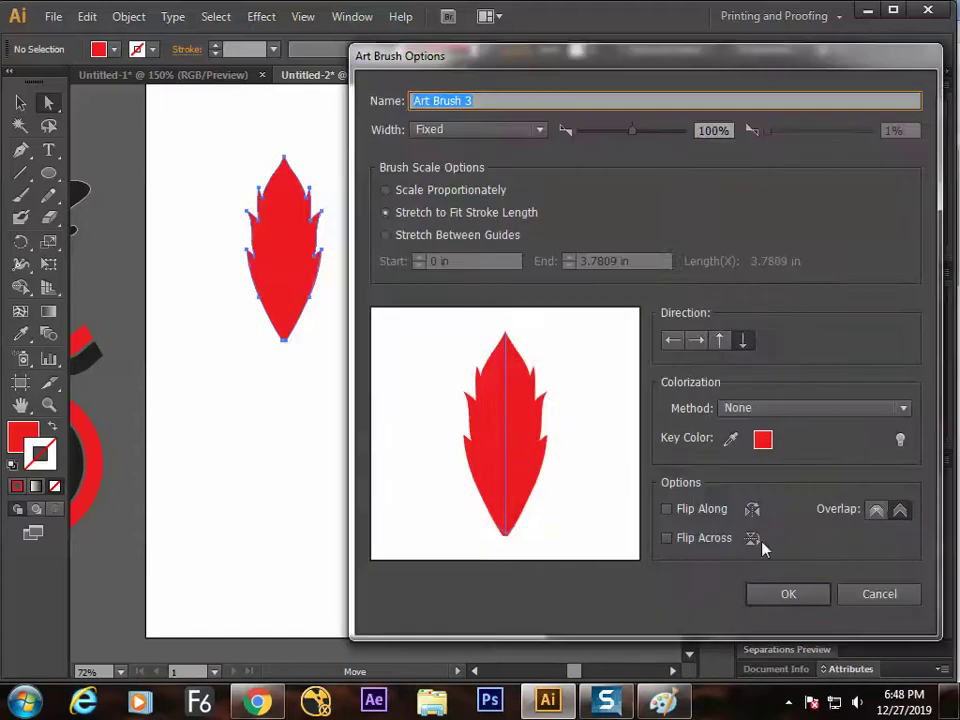
pyautogui.click(788, 594)
# Move the leaf off the artboard's left side and paint a U-shaped curved tail with the new leaf brush
pyautogui.click(396, 431)
pyautogui.moveTo(294, 285)
pyautogui.mouseDown()
pyautogui.moveTo(103, 300)
pyautogui.moveTo(118, 305)
pyautogui.mouseUp()
pyautogui.click(20, 195)
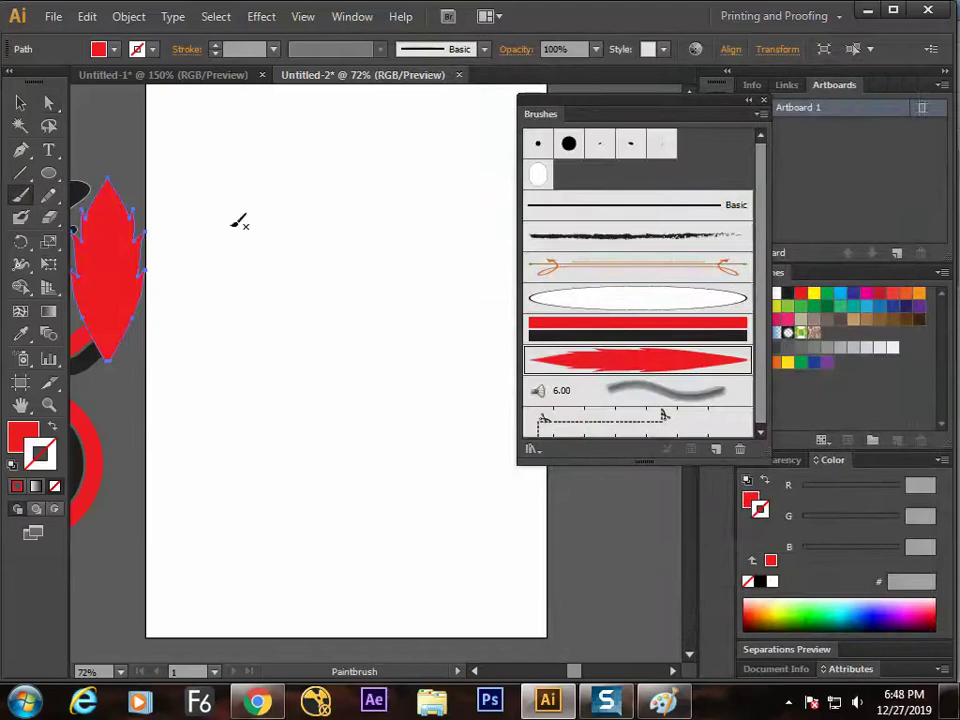
pyautogui.moveTo(251, 197)
pyautogui.mouseDown()
pyautogui.moveTo(321, 326)
pyautogui.moveTo(423, 293)
pyautogui.mouseUp()
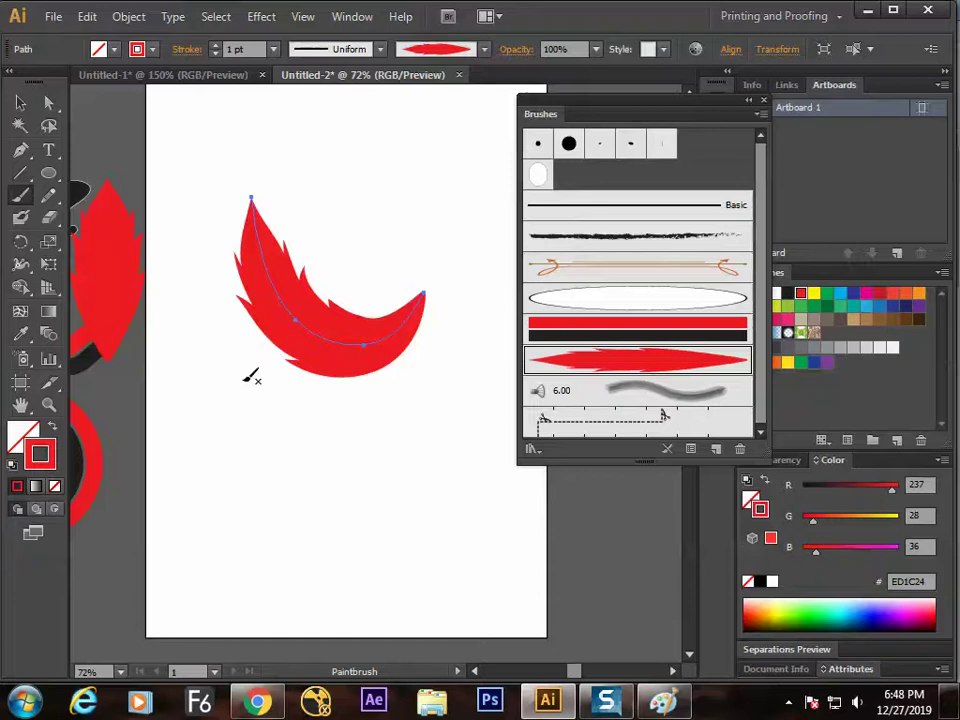
# Expand the appearance of the painted tail stroke into an editable filled shape
pyautogui.click(20, 102)
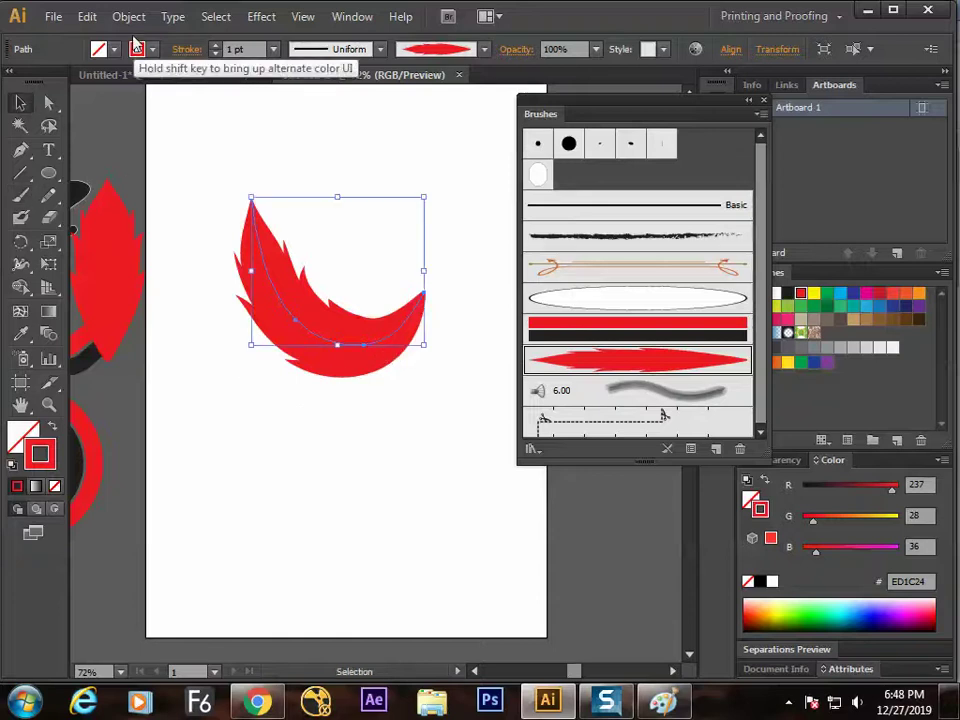
pyautogui.click(128, 16)
pyautogui.click(180, 239)
# Scale the expanded tail down slightly and shift it up a little on the artboard
pyautogui.moveTo(467, 332); pyautogui.dragTo(328, 347)
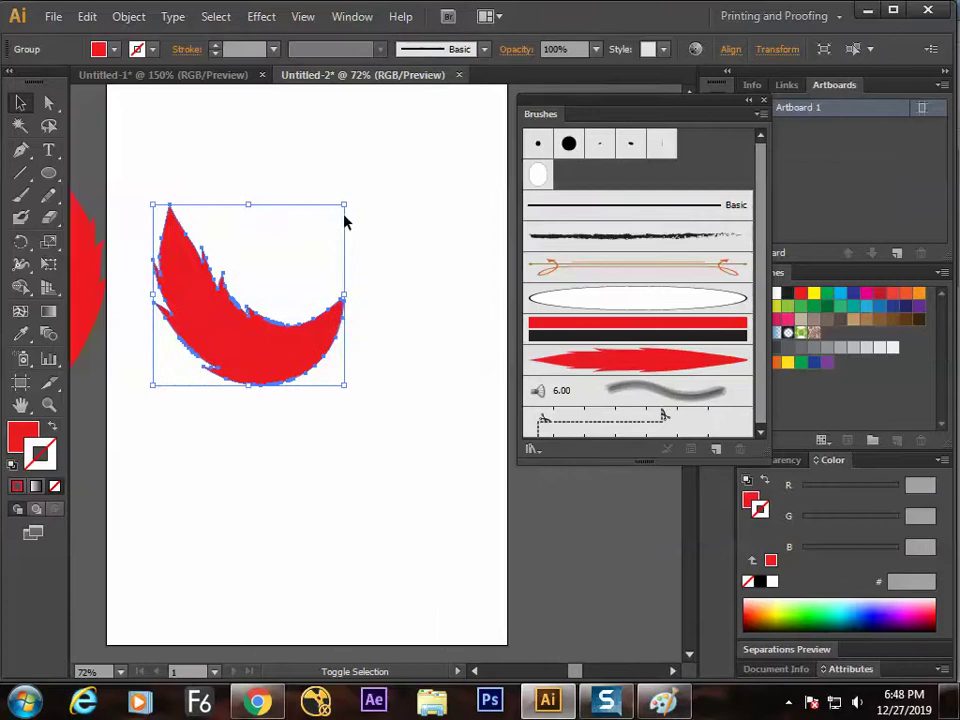
pyautogui.moveTo(345, 205); pyautogui.dragTo(328, 219)
pyautogui.click(364, 261)
pyautogui.moveTo(288, 350)
pyautogui.mouseDown()
pyautogui.moveTo(289, 303)
pyautogui.moveTo(312, 272)
pyautogui.mouseUp()
# Extend the tail shape with the Pencil tool into an arched animal body with a rounded head
pyautogui.press('n')
pyautogui.moveTo(316, 202)
pyautogui.mouseDown()
pyautogui.moveTo(361, 158)
pyautogui.moveTo(421, 143)
pyautogui.mouseUp()
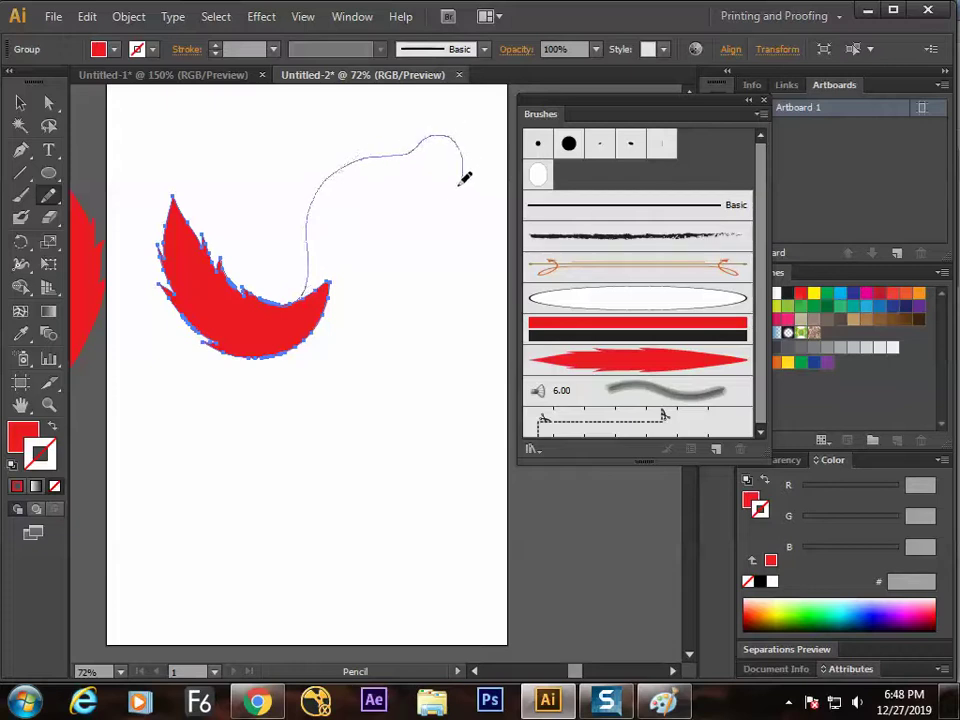
pyautogui.moveTo(452, 192); pyautogui.dragTo(443, 199)
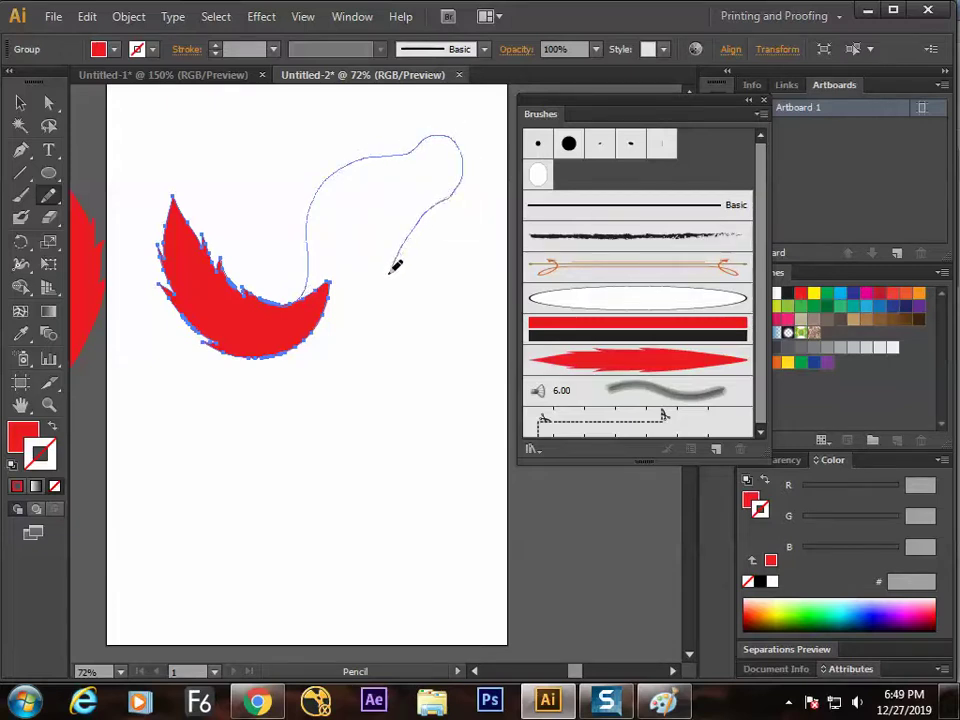
pyautogui.moveTo(300, 341); pyautogui.dragTo(298, 343)
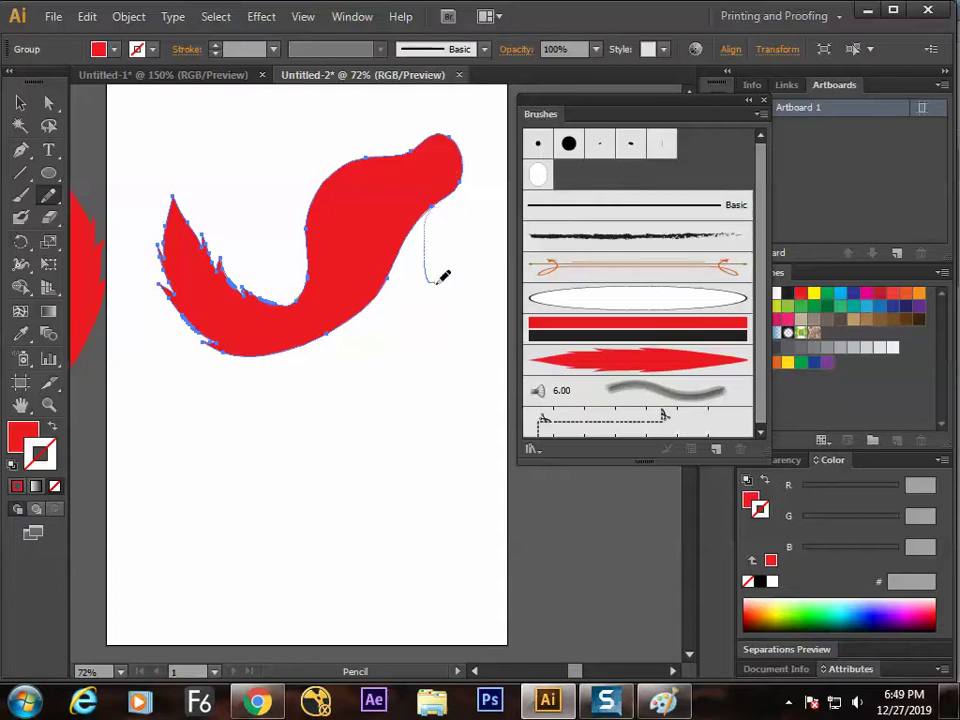
# Reshape the silhouette with the Pencil tool to add a front leg with a foot and an open-mouthed snout
pyautogui.moveTo(416, 288)
pyautogui.mouseDown()
pyautogui.moveTo(415, 239)
pyautogui.moveTo(402, 250)
pyautogui.mouseUp()
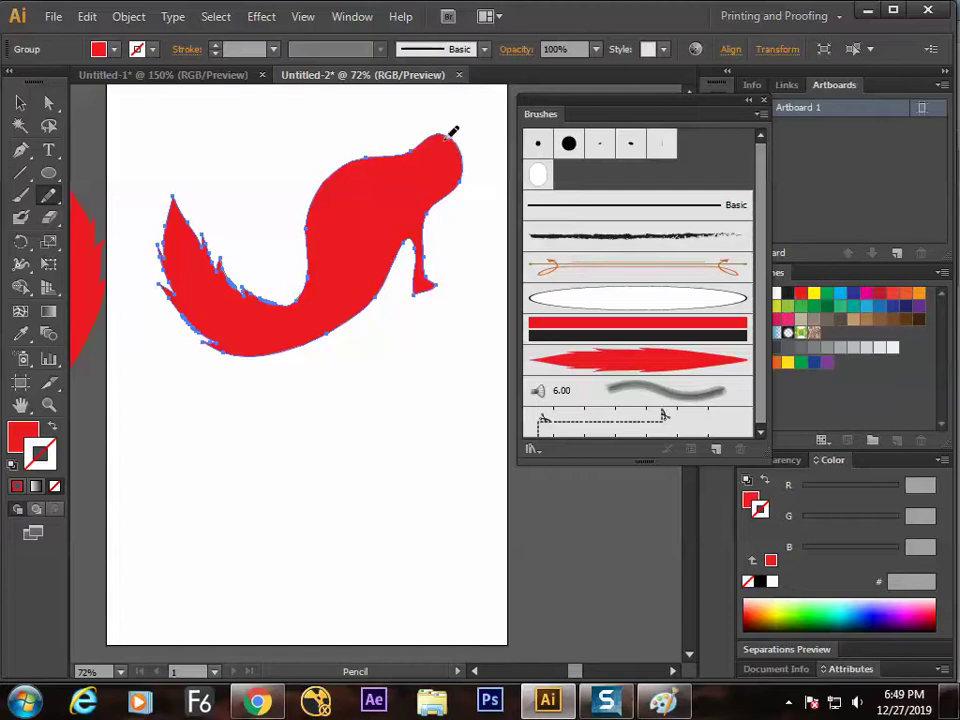
pyautogui.moveTo(466, 140)
pyautogui.mouseDown()
pyautogui.moveTo(476, 155)
pyautogui.moveTo(468, 175)
pyautogui.moveTo(436, 196)
pyautogui.moveTo(430, 226)
pyautogui.mouseUp()
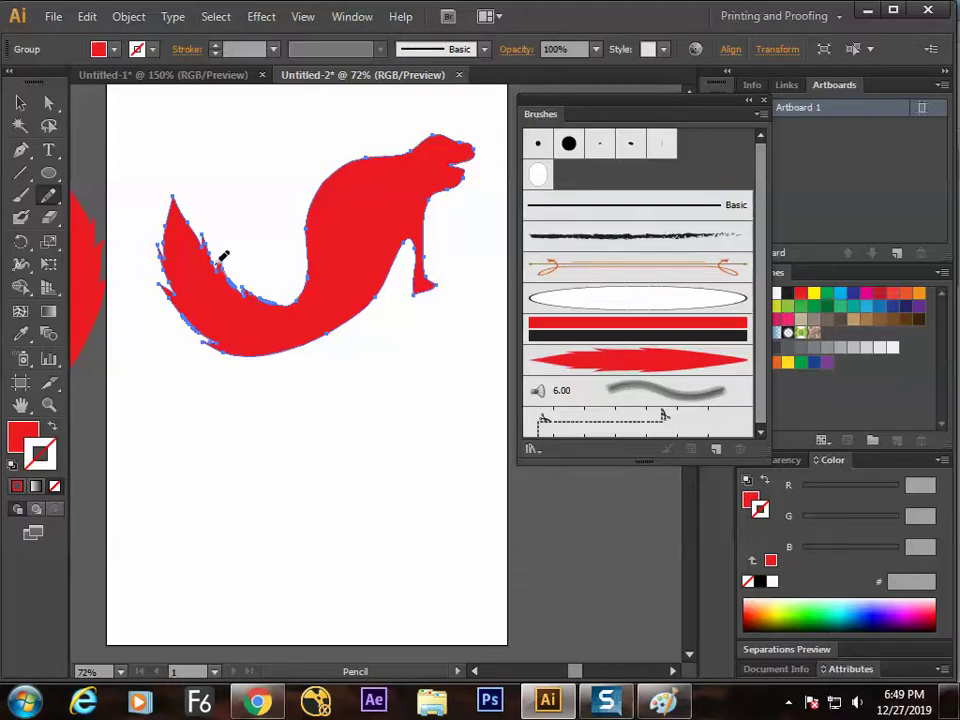
# Draw a circle below the animal with the Ellipse tool, apply the red leaf brush and remove its fill
pyautogui.click(48, 172)
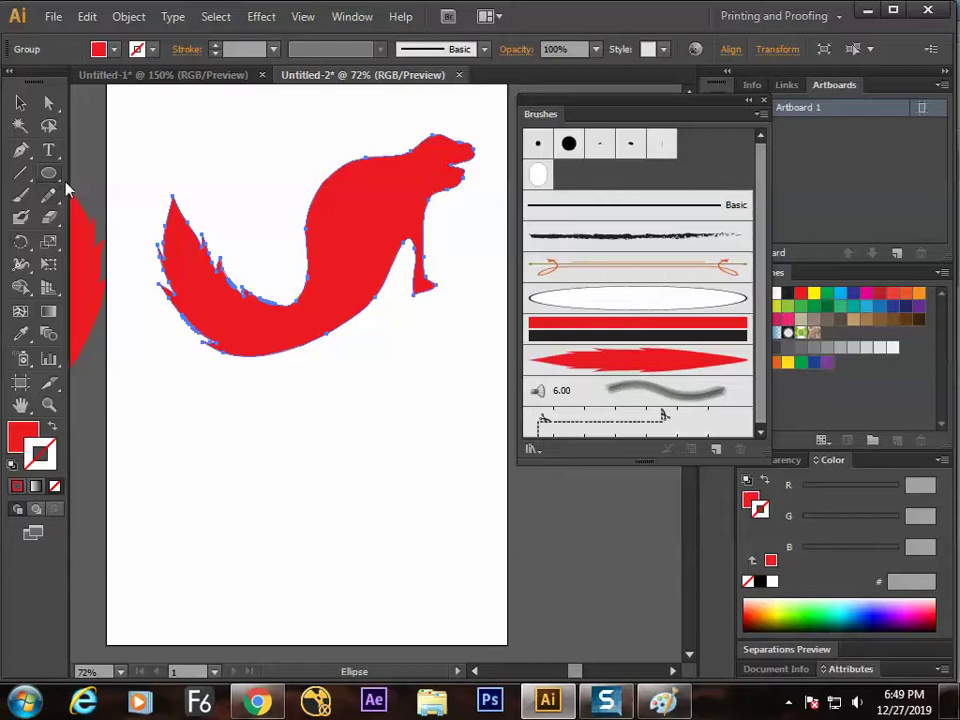
pyautogui.moveTo(298, 478); pyautogui.dragTo(371, 550)
pyautogui.click(611, 362)
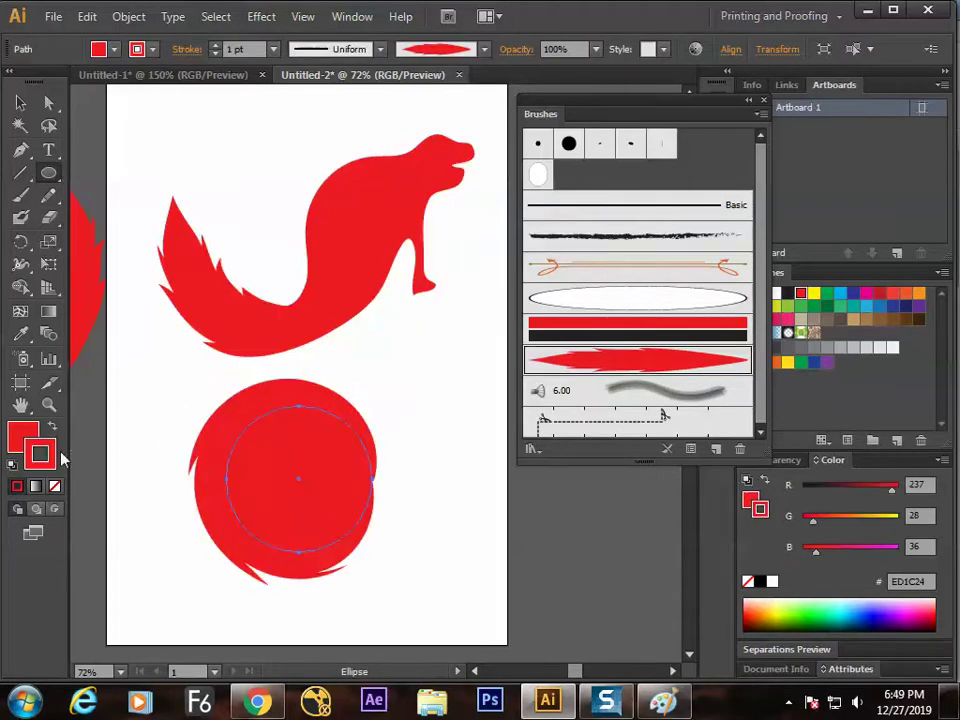
pyautogui.click(54, 487)
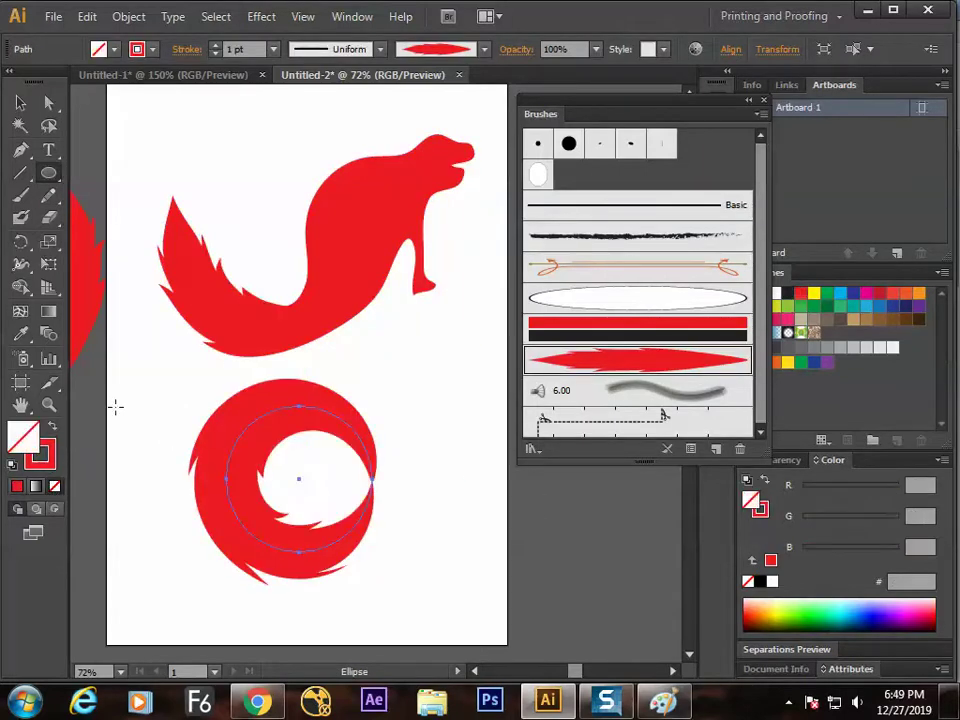
pyautogui.click(21, 102)
pyautogui.click(446, 424)
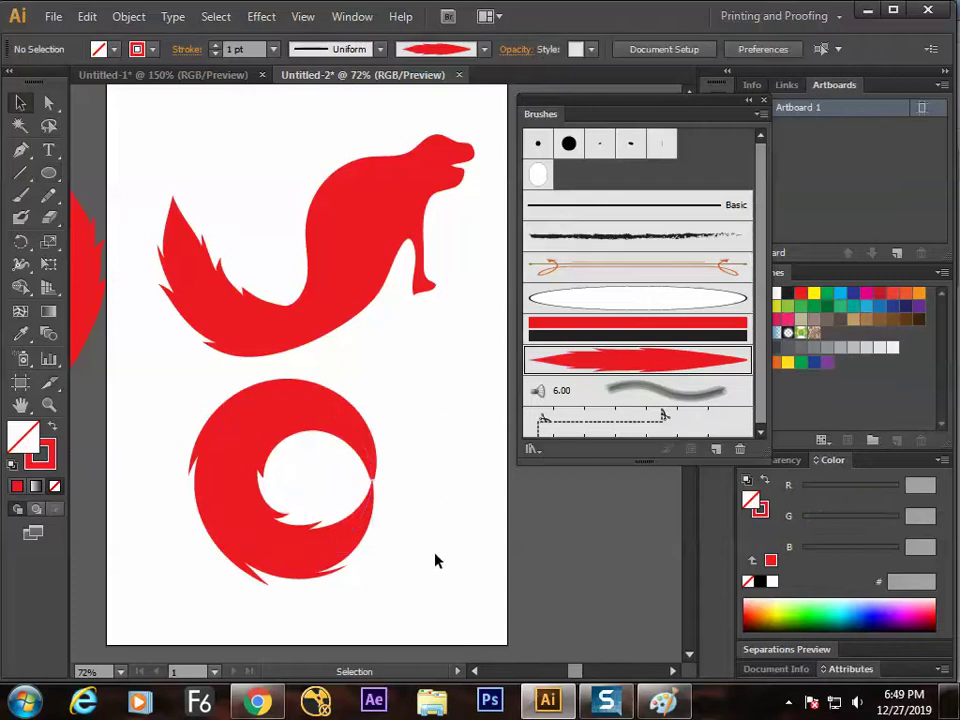
# Erase the circle's upper-right section with the Path Eraser to leave an open crescent, and reposition it beneath the animal
pyautogui.moveTo(259, 415); pyautogui.dragTo(248, 465)
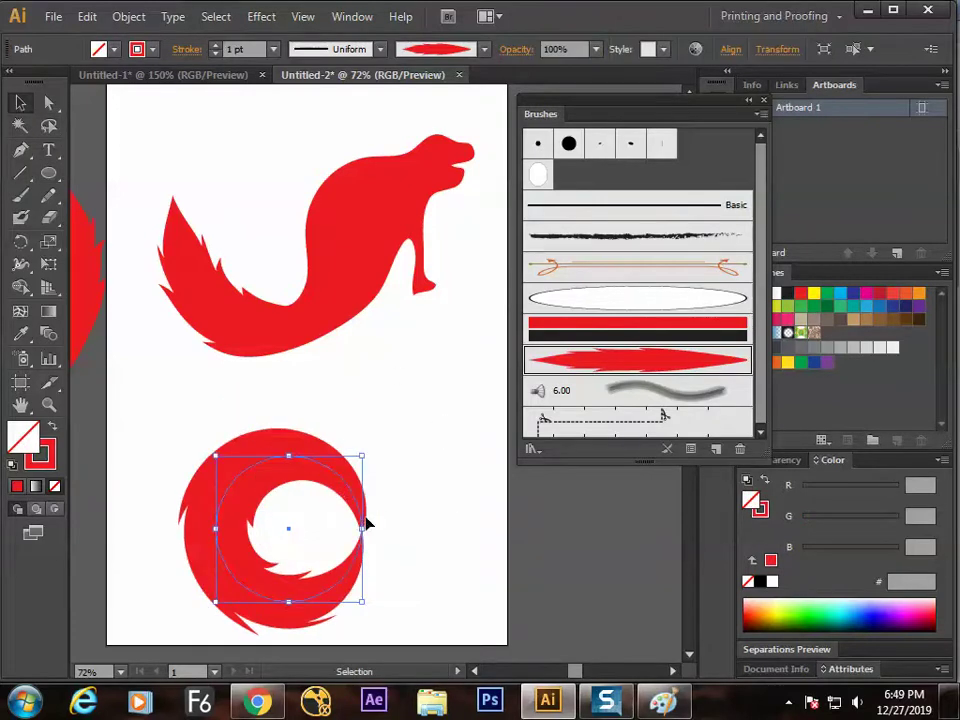
pyautogui.moveTo(49, 195); pyautogui.dragTo(101, 240)
pyautogui.moveTo(368, 530)
pyautogui.mouseDown()
pyautogui.moveTo(369, 495)
pyautogui.moveTo(339, 493)
pyautogui.mouseUp()
pyautogui.press('v')
pyautogui.click(411, 456)
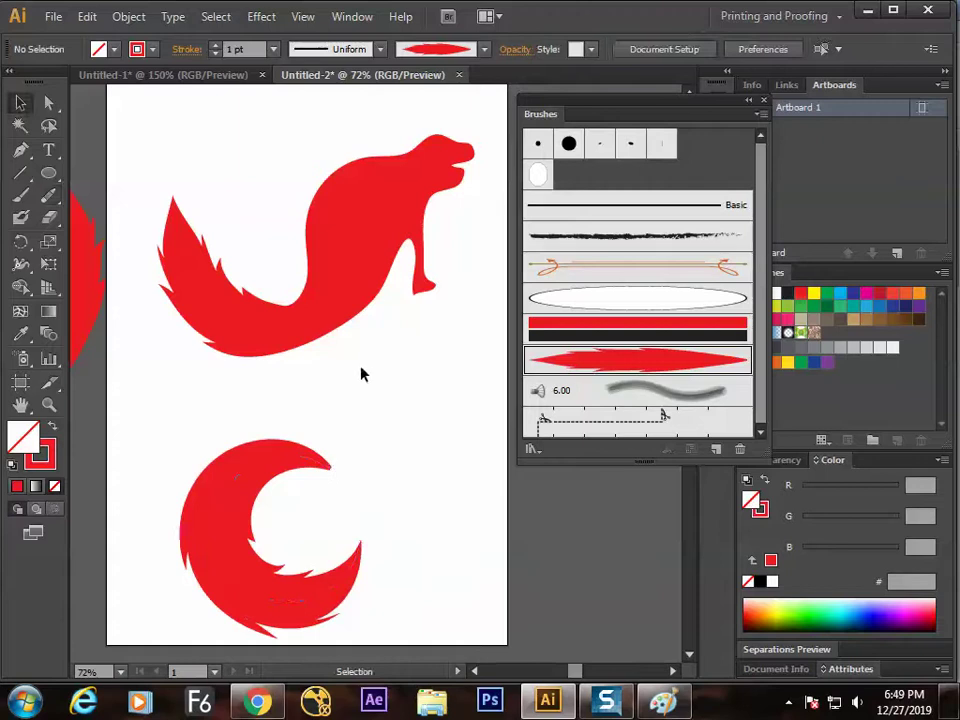
pyautogui.moveTo(264, 473); pyautogui.dragTo(249, 441)
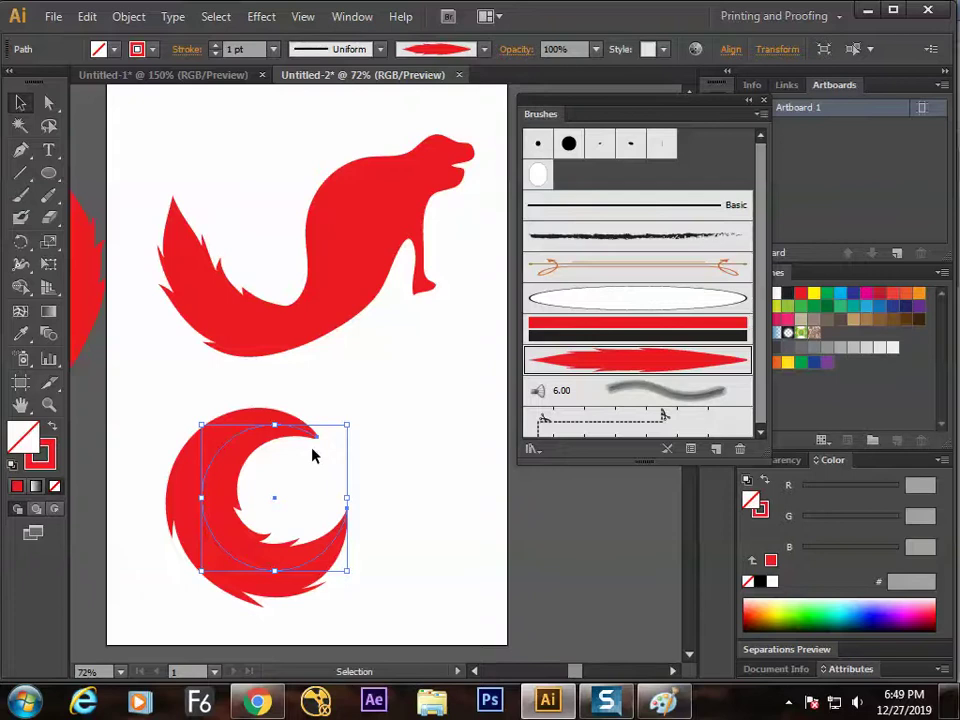
# Move the red crescent up beneath the animal and expand its brush appearance into an editable filled group
pyautogui.moveTo(268, 480); pyautogui.dragTo(255, 431)
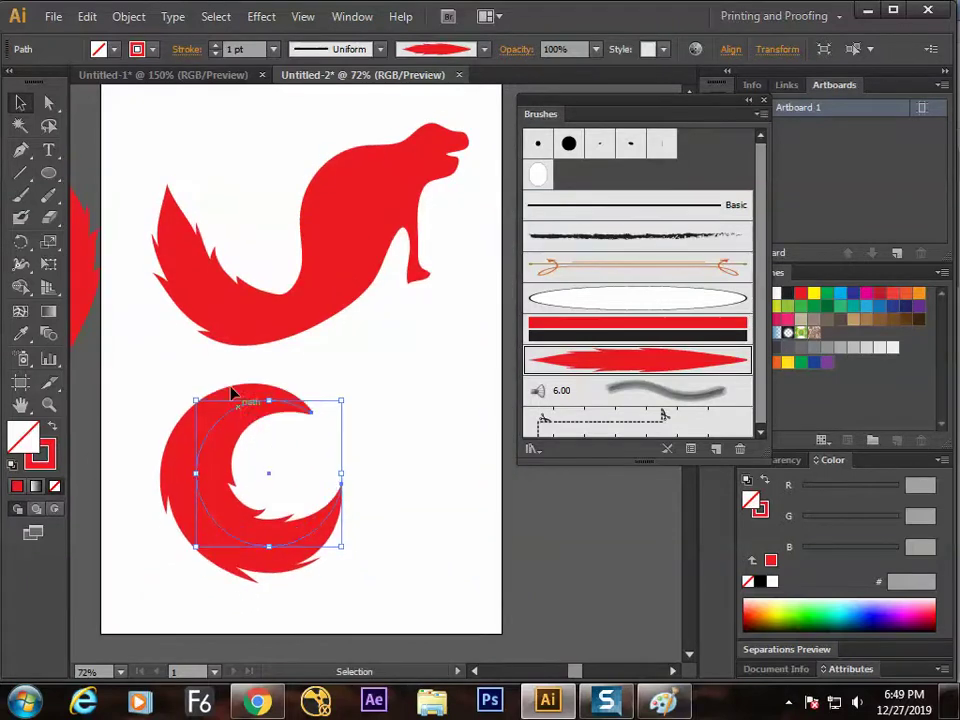
pyautogui.click(128, 16)
pyautogui.click(182, 238)
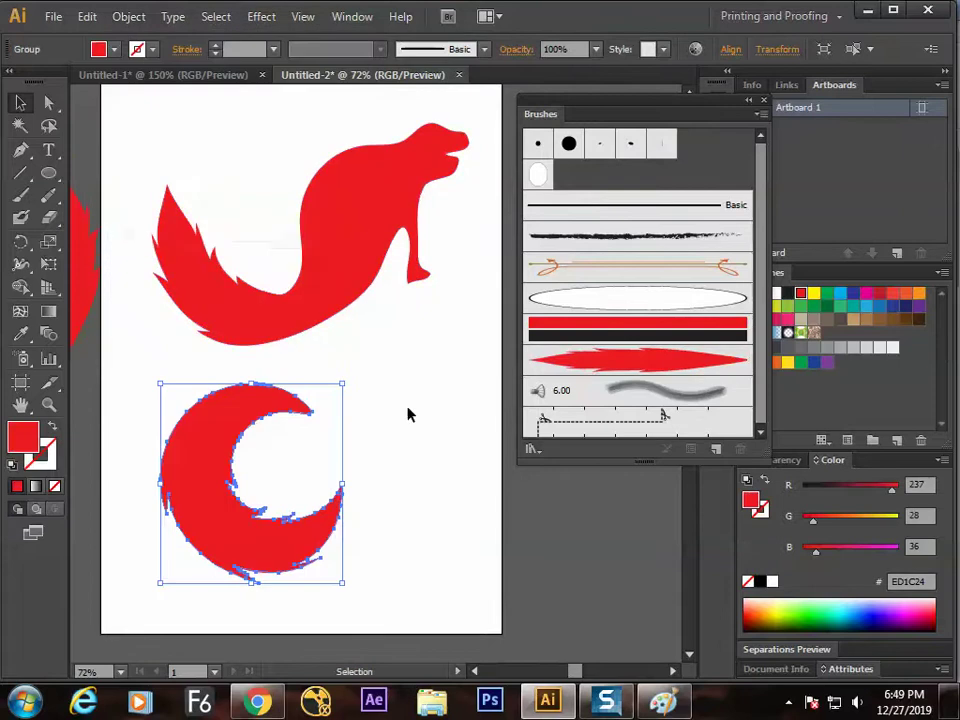
pyautogui.click(408, 414)
pyautogui.moveTo(219, 437); pyautogui.dragTo(224, 423)
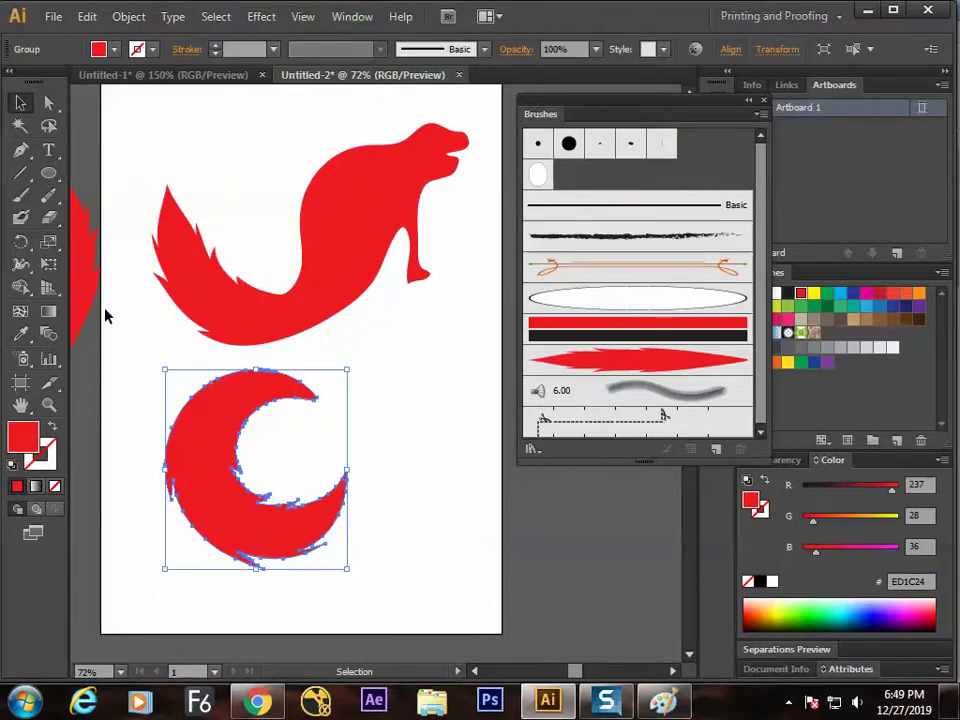
# Draw a circle inside the crescent, fill it with light blue (00AEEF) and send it behind the crescent
pyautogui.click(47, 172)
pyautogui.moveTo(290, 458); pyautogui.dragTo(357, 520)
pyautogui.press('v')
pyautogui.moveTo(317, 459); pyautogui.dragTo(320, 457)
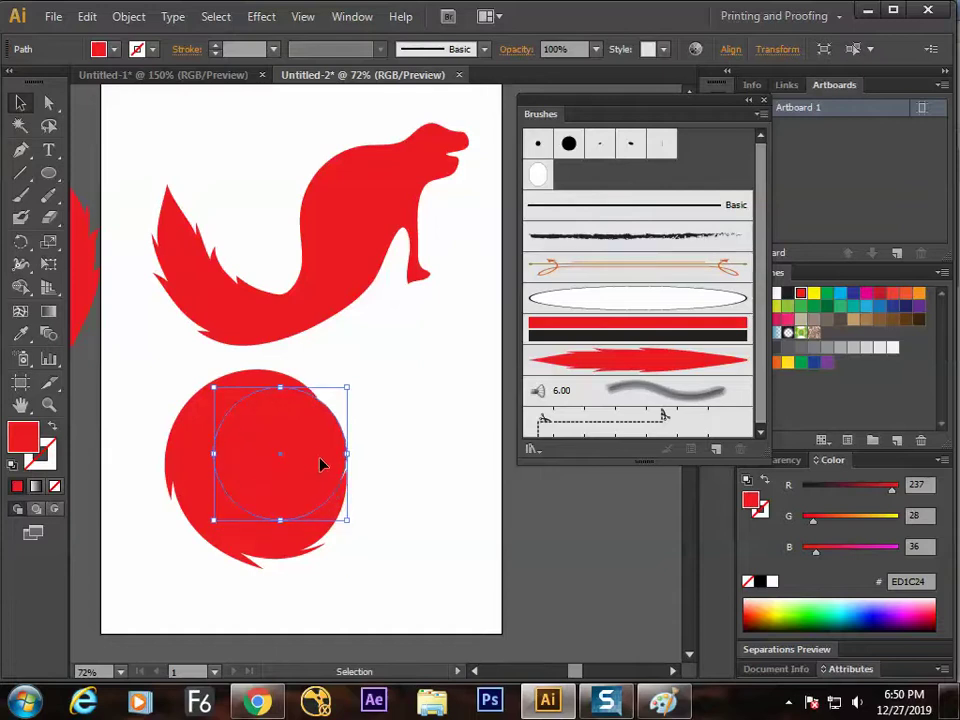
pyautogui.click(114, 49)
pyautogui.click(104, 80)
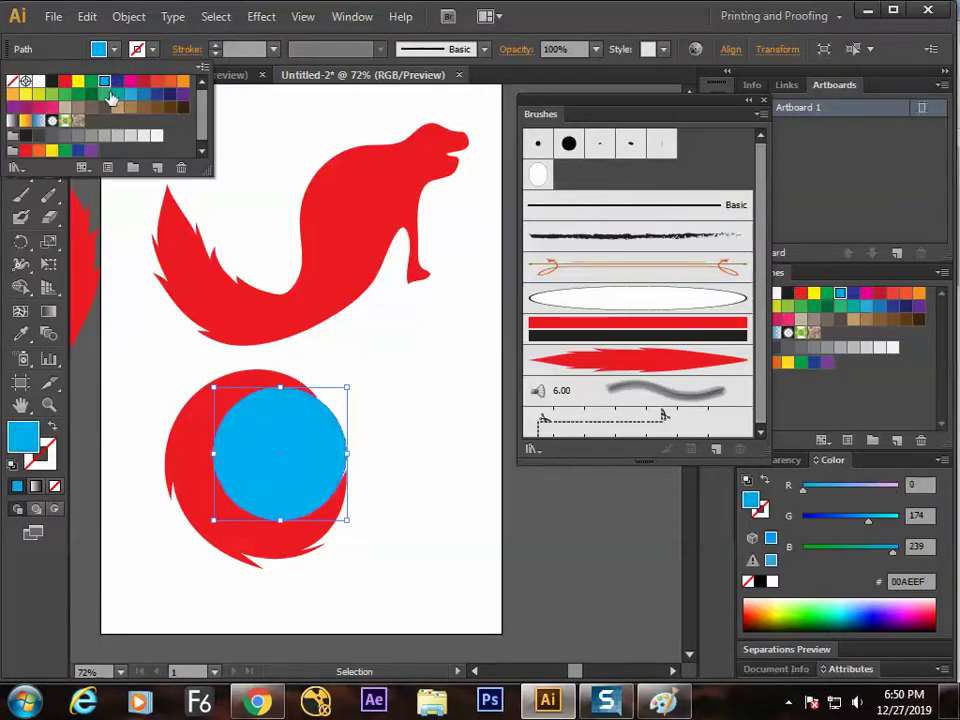
pyautogui.click(285, 368)
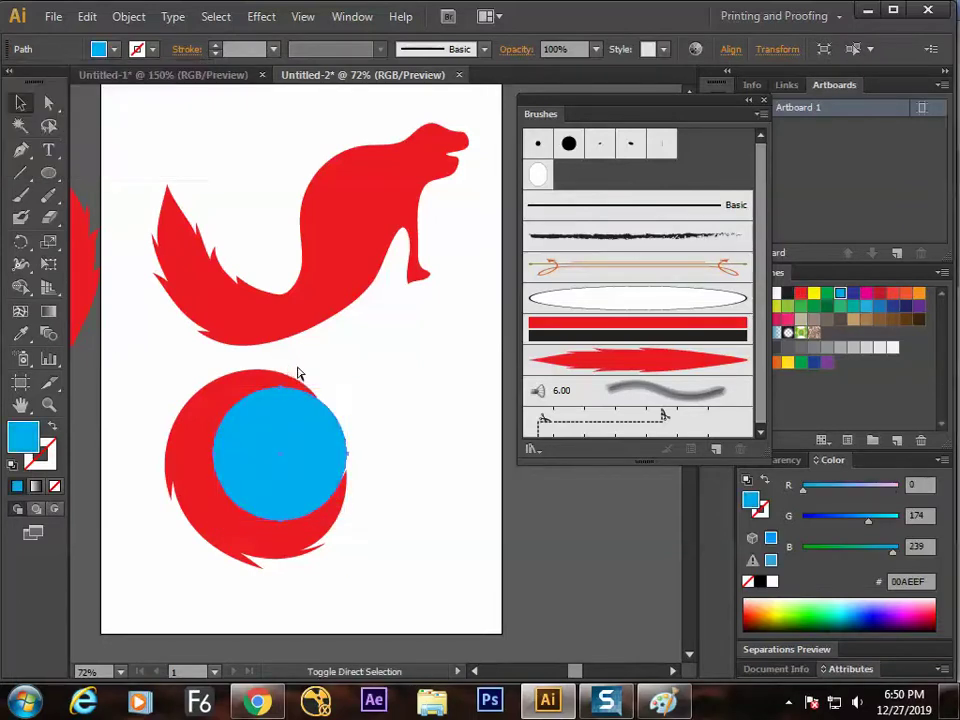
pyautogui.keyDown('ctrl'); pyautogui.click(331, 404); pyautogui.keyUp('ctrl')
pyautogui.hotkey('ctrl', '[')
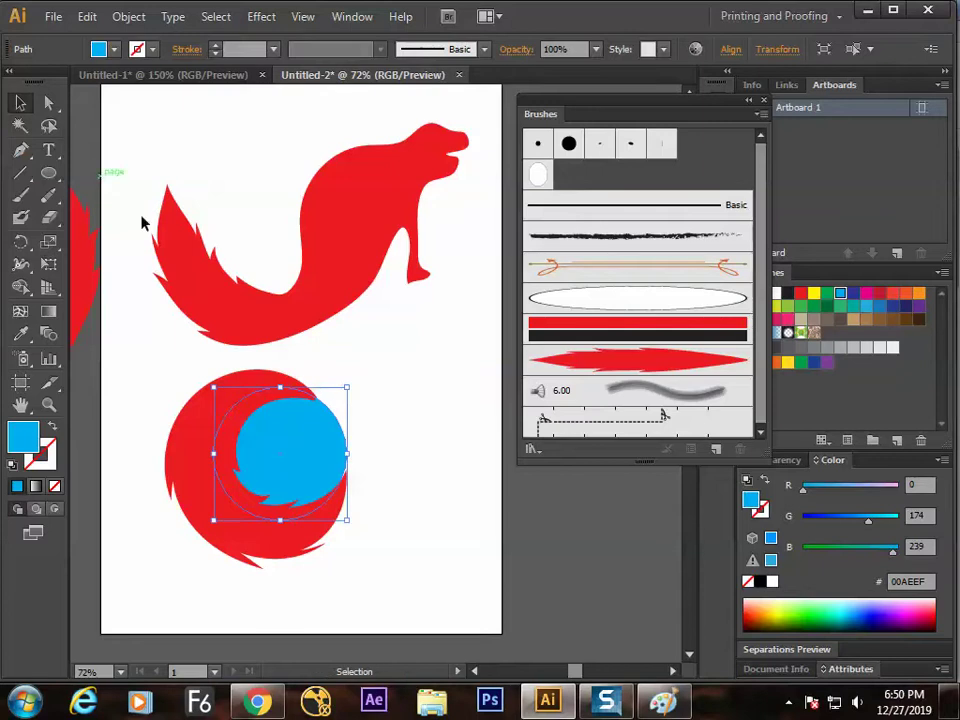
pyautogui.click(450, 403)
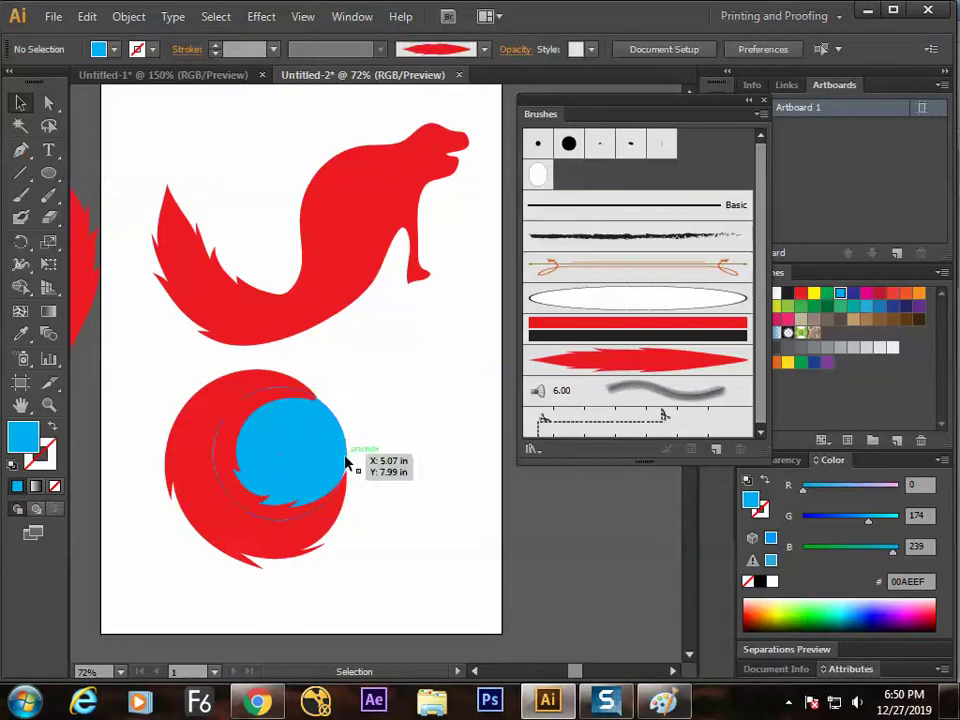
# Reshape the crescent with the Pencil tool, turning its upper tip into a head with ears and snout and adding a clawed arm
pyautogui.hotkey('ctrl', '=')
pyautogui.moveTo(222, 513); pyautogui.dragTo(311, 456)
pyautogui.click(52, 195)
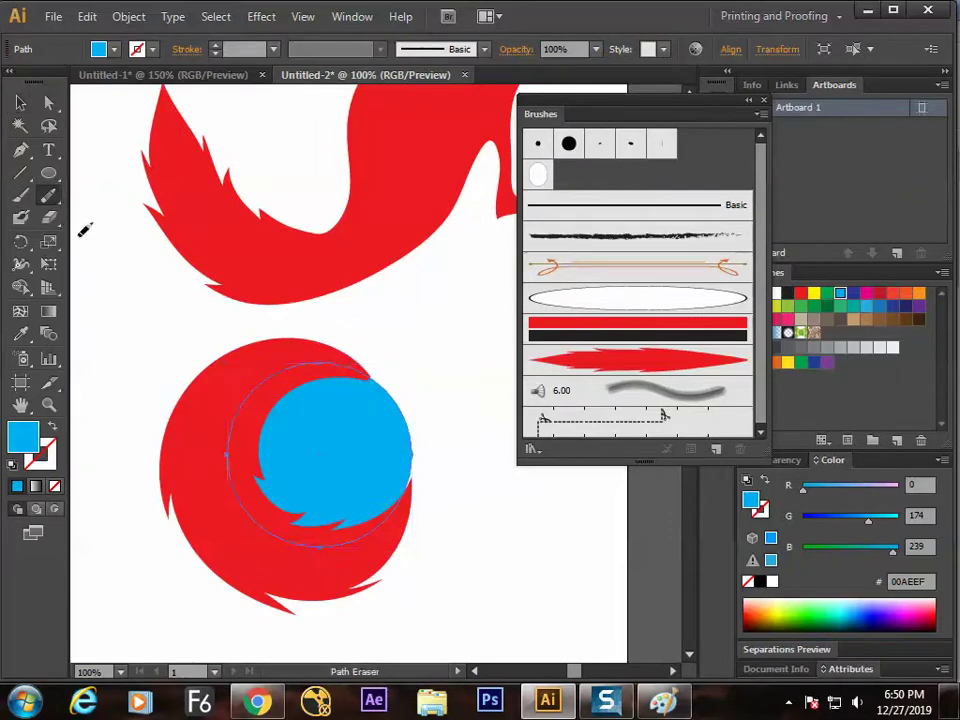
pyautogui.keyDown('ctrl'); pyautogui.click(240, 383); pyautogui.keyUp('ctrl')
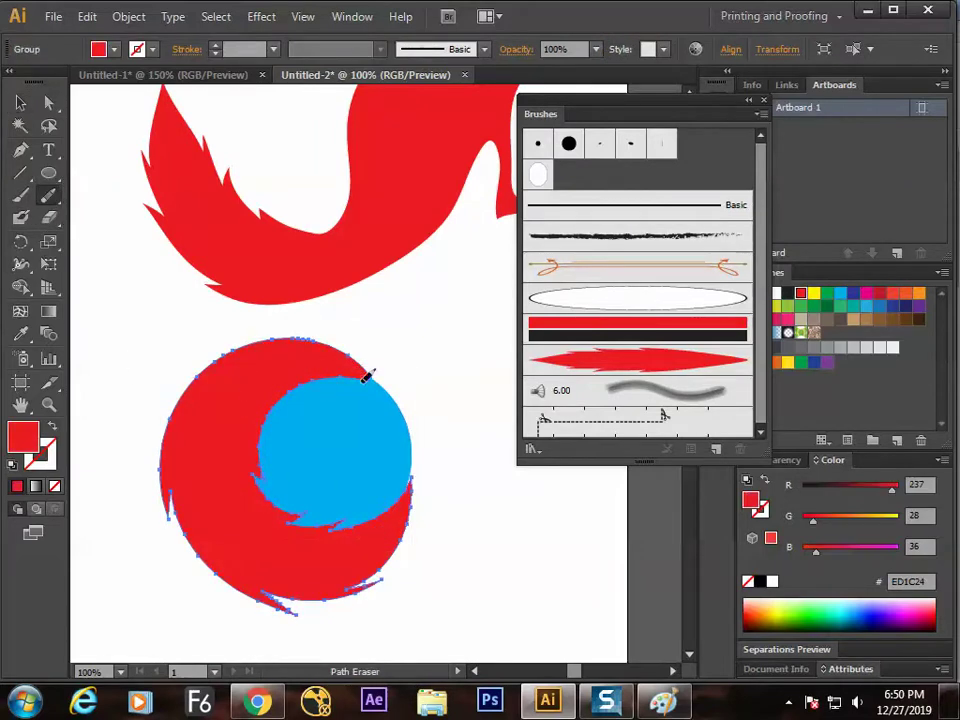
pyautogui.moveTo(48, 195); pyautogui.dragTo(125, 193)
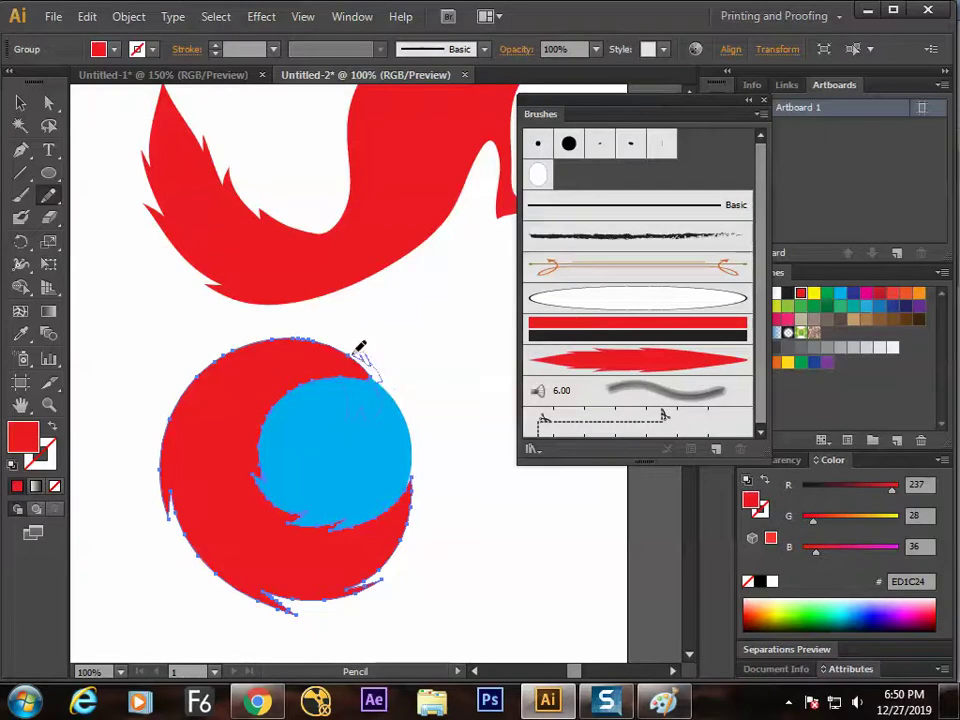
pyautogui.moveTo(356, 344)
pyautogui.mouseDown()
pyautogui.moveTo(373, 411)
pyautogui.moveTo(347, 399)
pyautogui.moveTo(298, 400)
pyautogui.mouseUp()
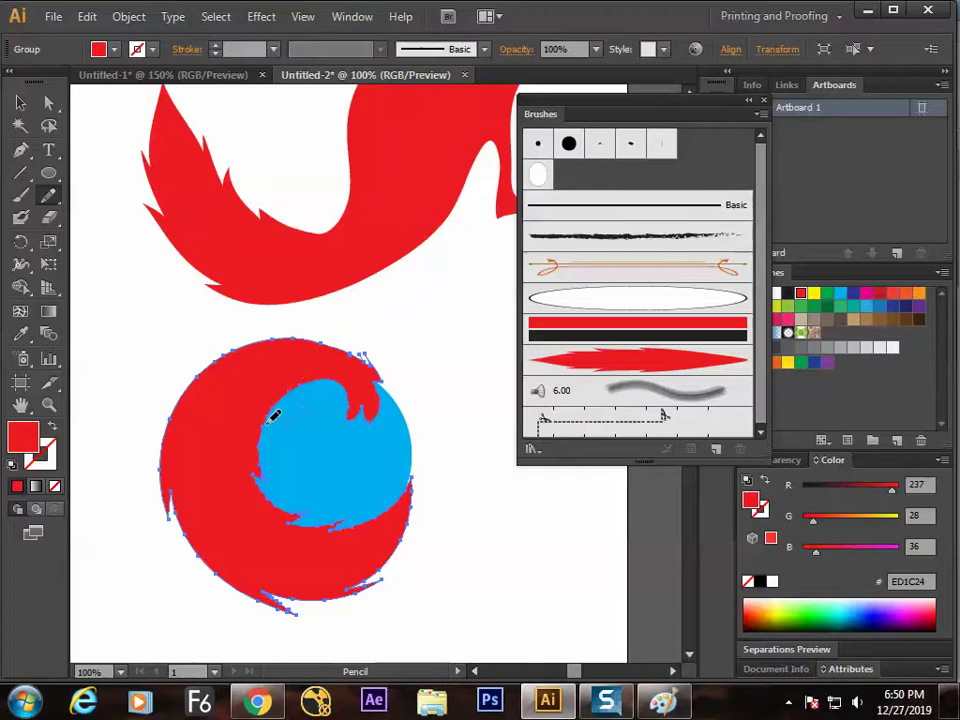
pyautogui.moveTo(262, 455)
pyautogui.mouseDown()
pyautogui.moveTo(322, 441)
pyautogui.moveTo(319, 393)
pyautogui.moveTo(319, 406)
pyautogui.moveTo(331, 403)
pyautogui.moveTo(330, 433)
pyautogui.mouseUp()
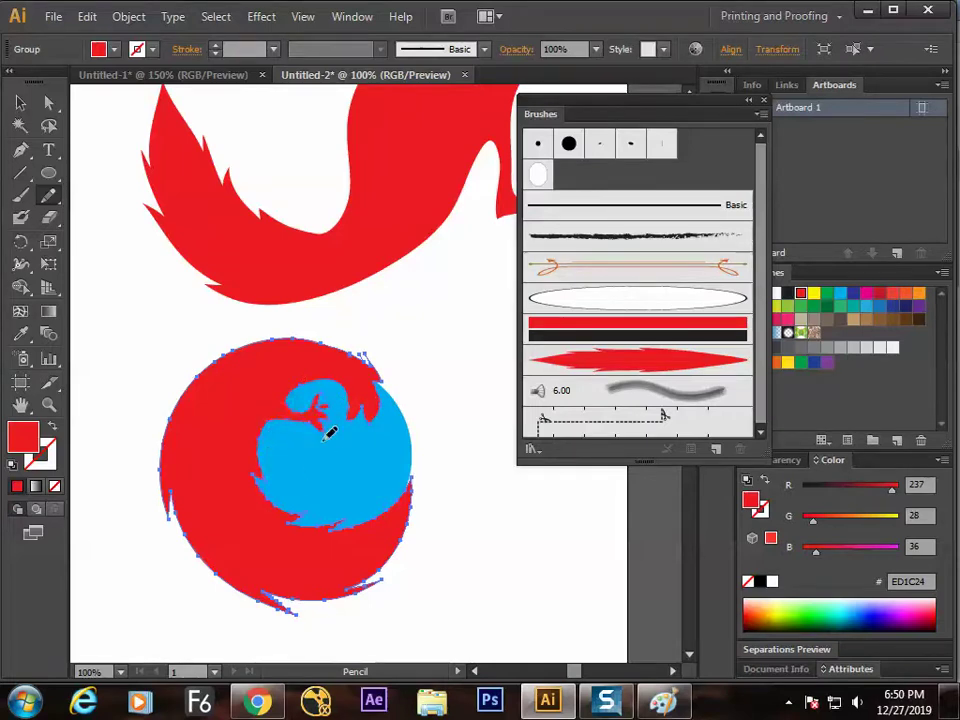
pyautogui.press('v')
pyautogui.click(422, 519)
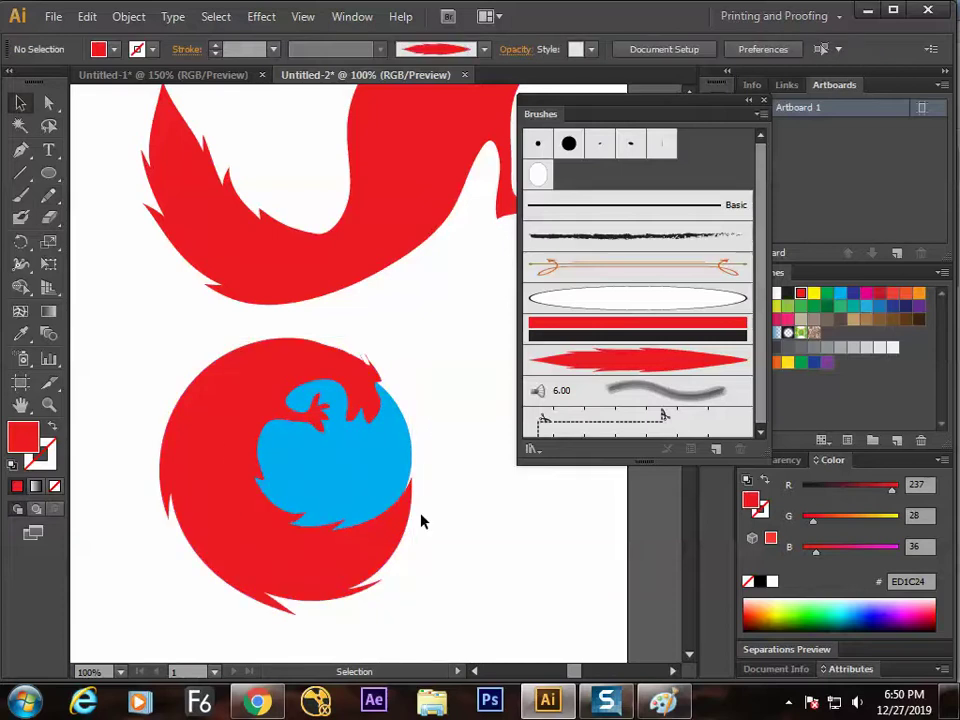
# Swap the emblem's colours by filling the curled animal with light blue and the circle behind it with red
pyautogui.click(246, 432)
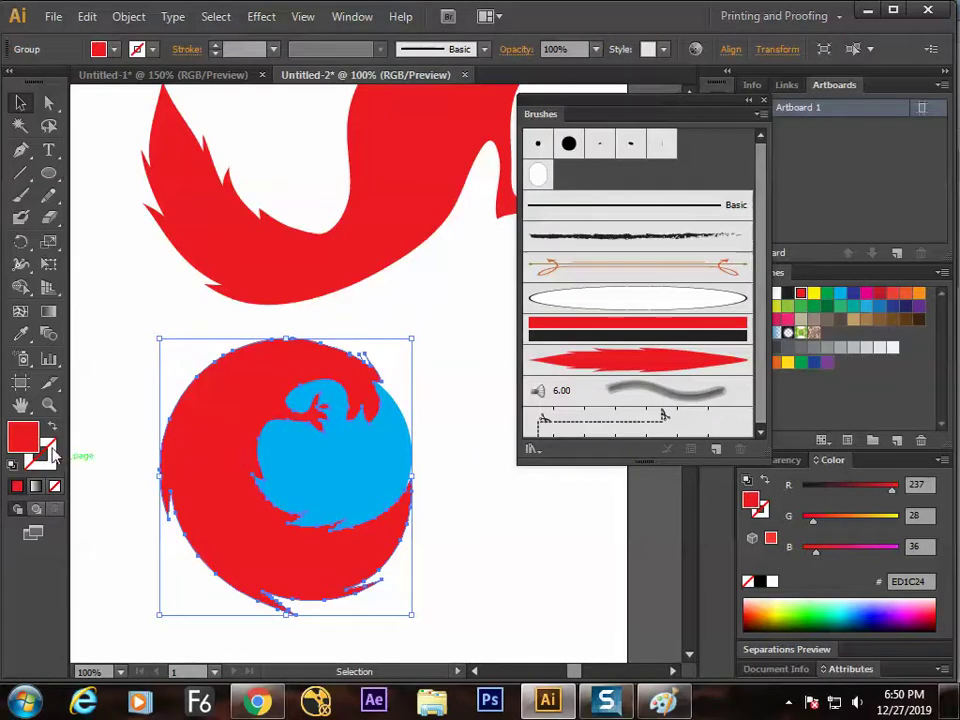
pyautogui.click(114, 50)
pyautogui.click(104, 81)
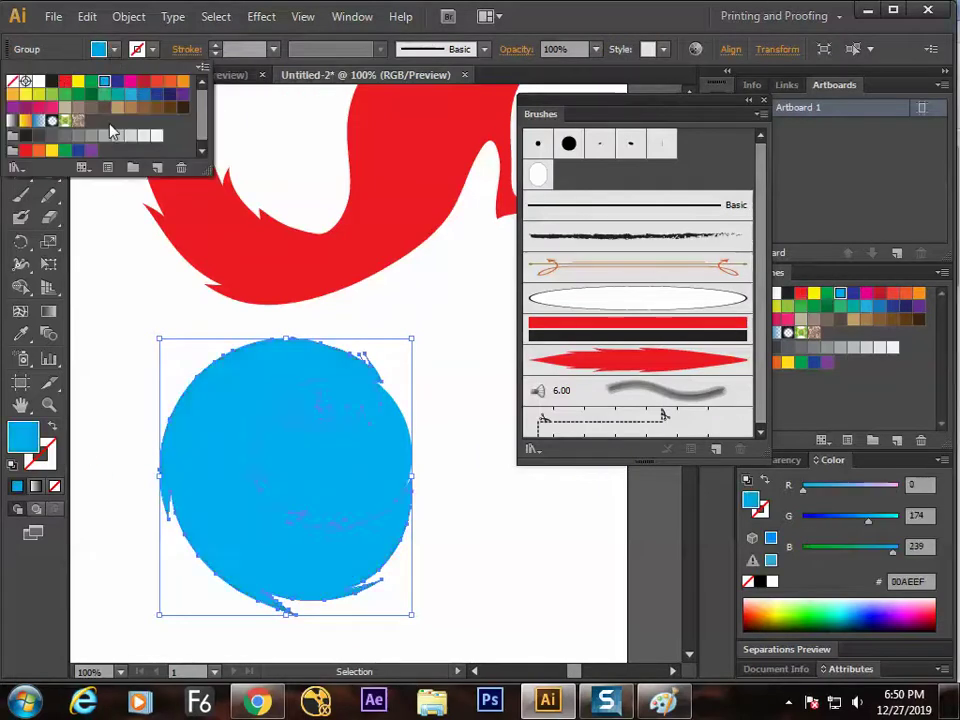
pyautogui.click(428, 439)
pyautogui.click(428, 448)
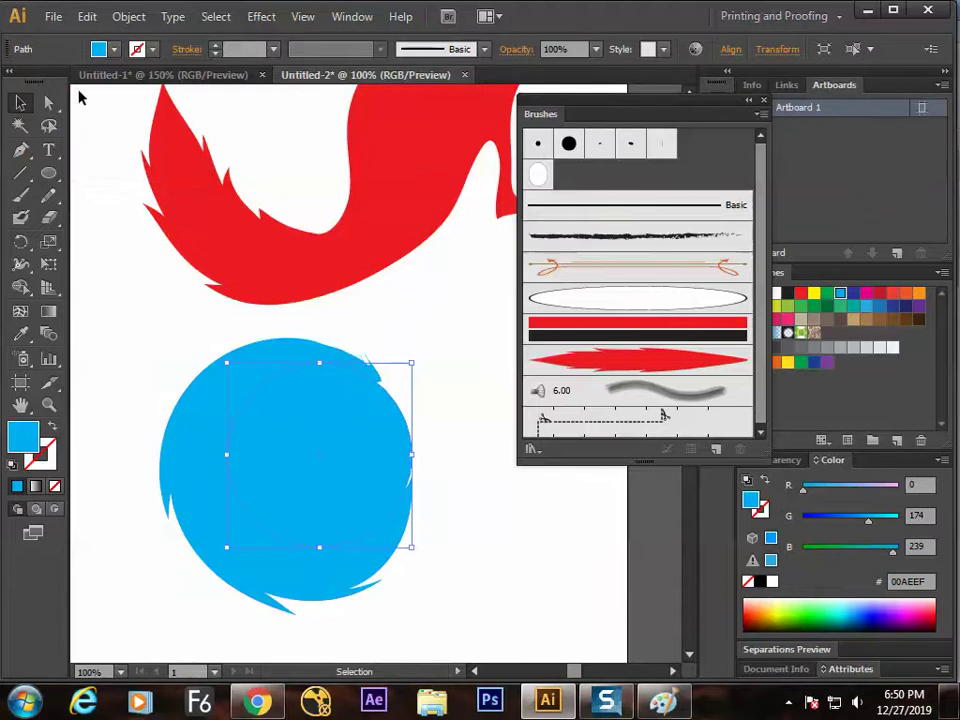
pyautogui.click(114, 50)
pyautogui.click(71, 81)
pyautogui.click(462, 483)
# Examine the recoloured emblem and the surrounding artwork at different magnifications, with the panels hidden
pyautogui.press('Tab')
pyautogui.moveTo(443, 540); pyautogui.dragTo(433, 495)
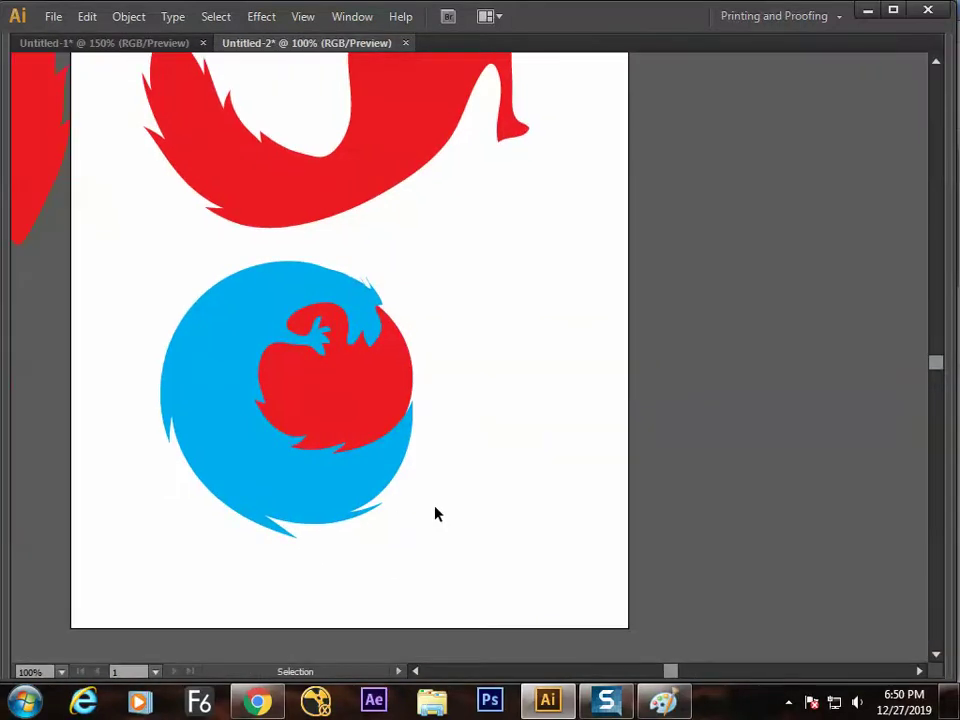
pyautogui.hotkey('ctrl', '-')
pyautogui.hotkey('ctrl', '-')
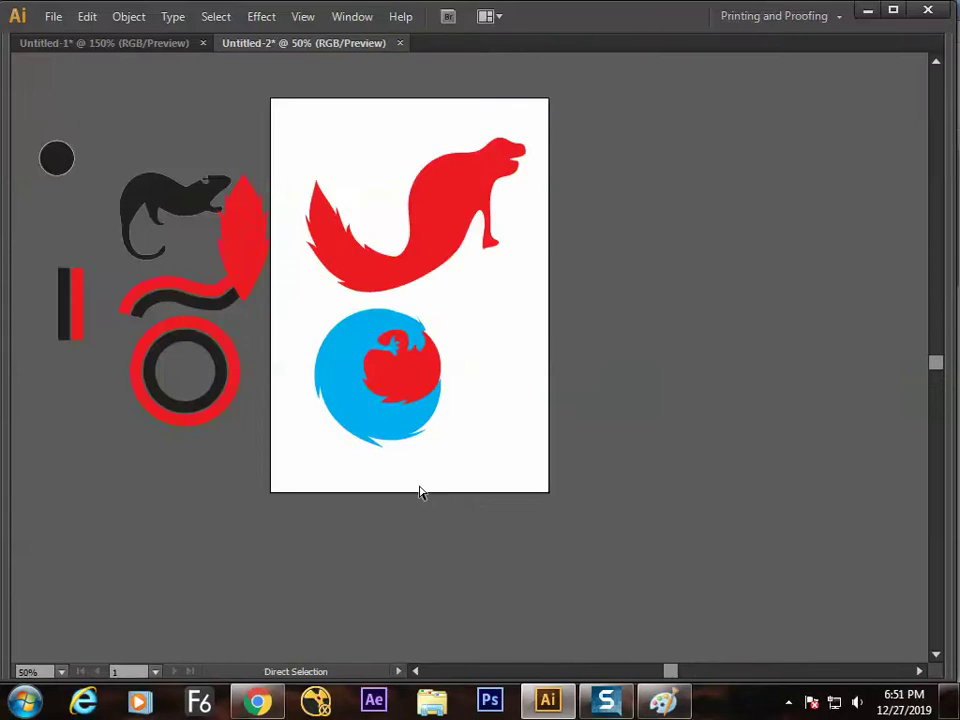
pyautogui.hotkey('ctrl', '-')
pyautogui.hotkey('ctrl', '+')
pyautogui.hotkey('ctrl', '1')
pyautogui.moveTo(292, 416)
pyautogui.mouseDown()
pyautogui.moveTo(326, 461)
pyautogui.moveTo(375, 456)
pyautogui.mouseUp()
pyautogui.press('Tab')
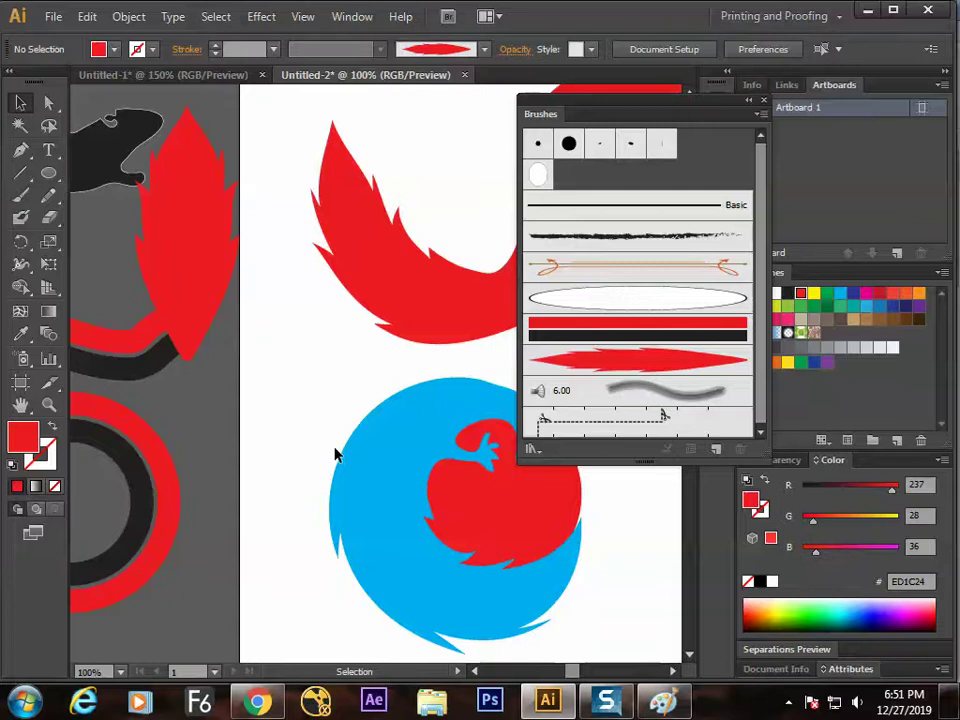
pyautogui.hscroll(5, 150, 463)
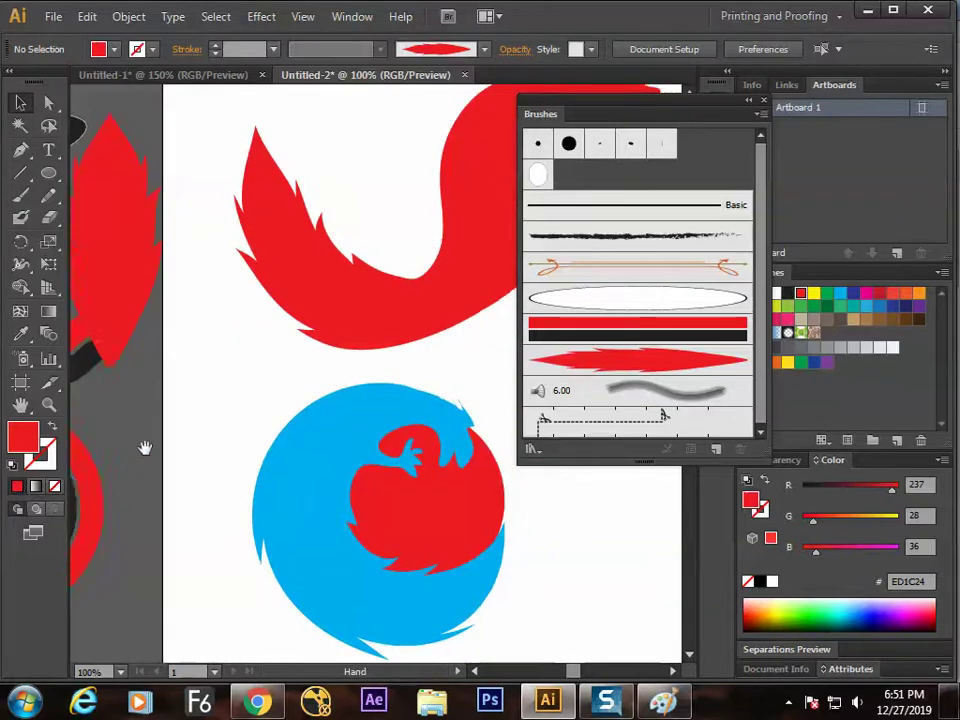
pyautogui.hscroll(3, 167, 441)
pyautogui.hscroll(-4, 293, 407)
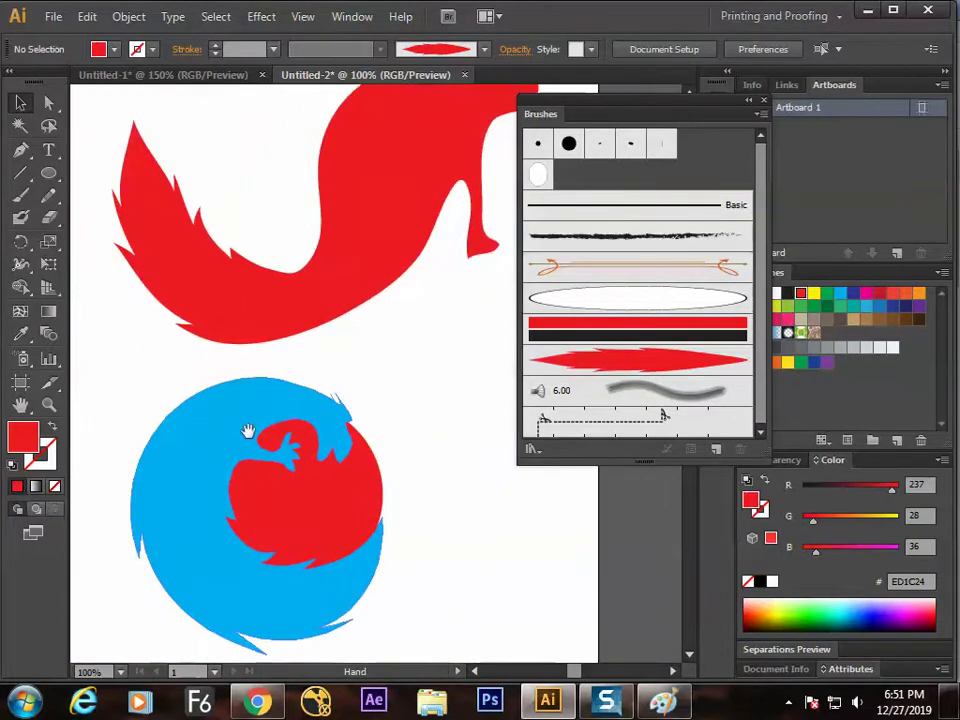
# Create a new document with the default settings and draw a small red-filled circle near the top as a head
pyautogui.hotkey('ctrl', 'n')
pyautogui.press('Return')
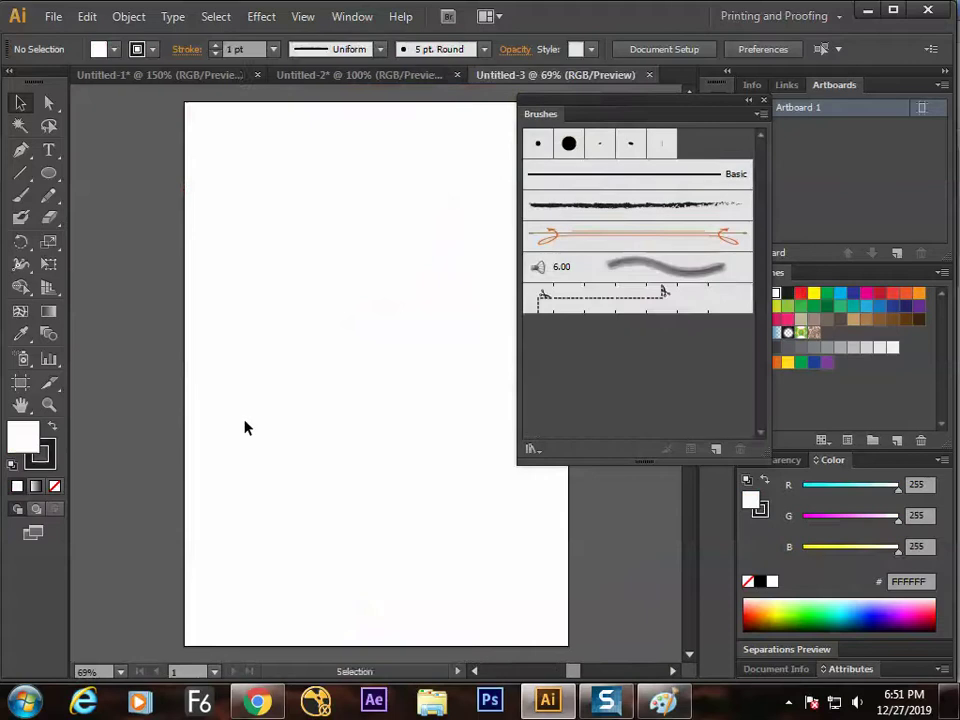
pyautogui.click(48, 173)
pyautogui.moveTo(279, 199); pyautogui.dragTo(306, 226)
pyautogui.click(800, 293)
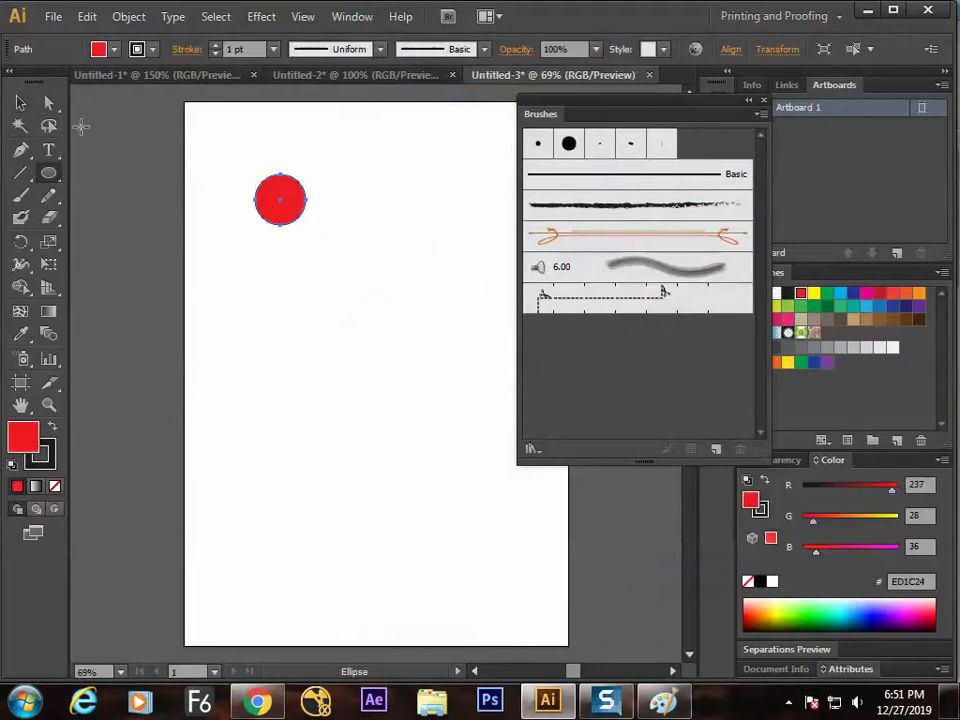
pyautogui.click(20, 103)
pyautogui.click(287, 265)
pyautogui.click(293, 218)
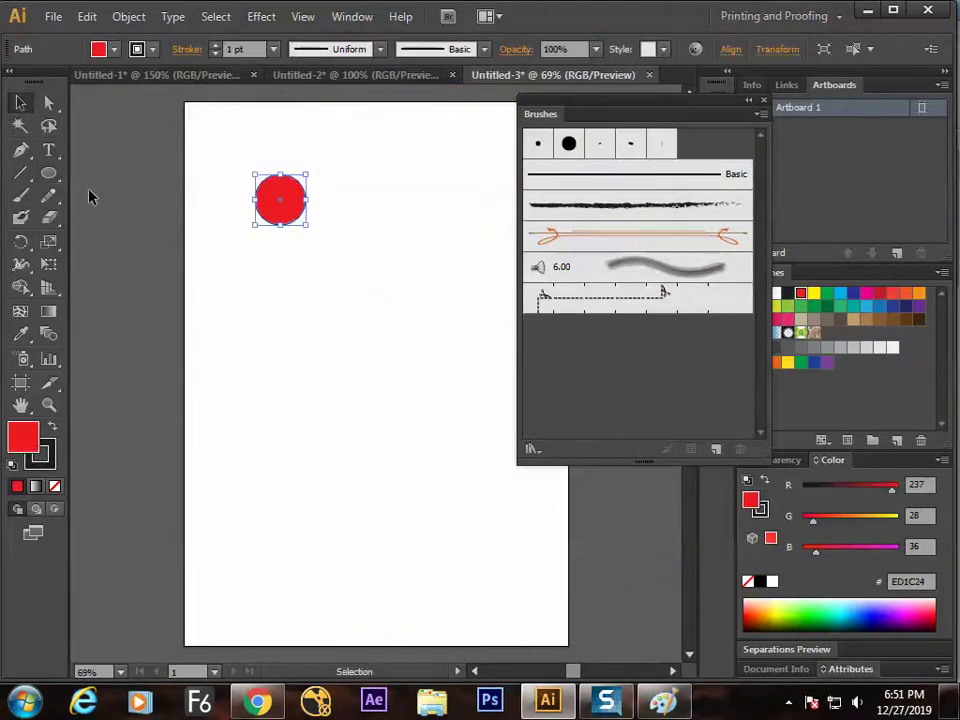
# Draw the stick figure's vertical body, horizontal arms and two slanted legs below the head with the Line Segment tool
pyautogui.click(20, 172)
pyautogui.moveTo(280, 200); pyautogui.dragTo(281, 364)
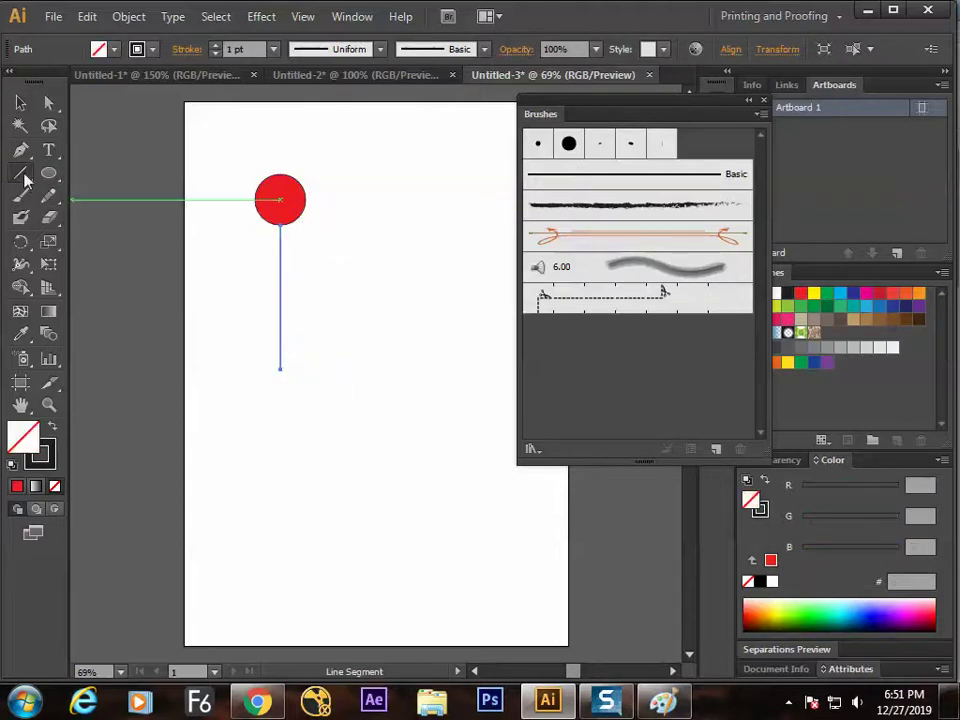
pyautogui.moveTo(213, 249); pyautogui.dragTo(341, 249)
pyautogui.moveTo(279, 364); pyautogui.dragTo(238, 491)
pyautogui.moveTo(281, 364); pyautogui.dragTo(327, 492)
# Create an art brush from the whole stick figure, and move the original figure partly off the artboard's left edge
pyautogui.click(20, 102)
pyautogui.moveTo(145, 156); pyautogui.dragTo(292, 368)
pyautogui.moveTo(285, 195)
pyautogui.mouseDown()
pyautogui.moveTo(355, 237)
pyautogui.moveTo(503, 250)
pyautogui.mouseUp()
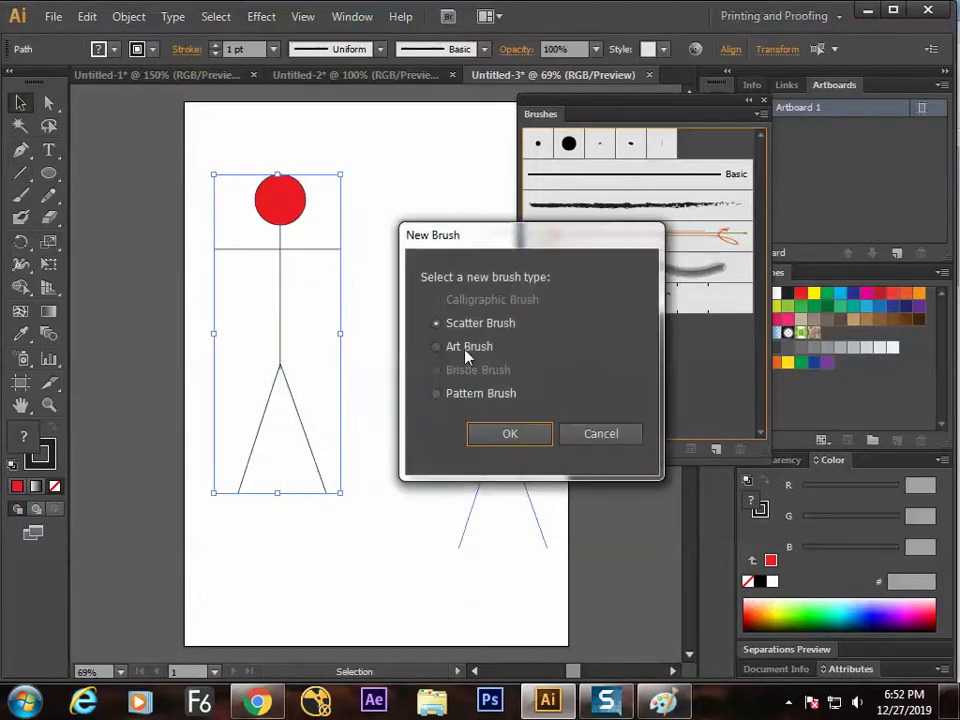
pyautogui.click(497, 430)
pyautogui.click(786, 597)
pyautogui.moveTo(293, 214); pyautogui.dragTo(165, 210)
pyautogui.click(344, 384)
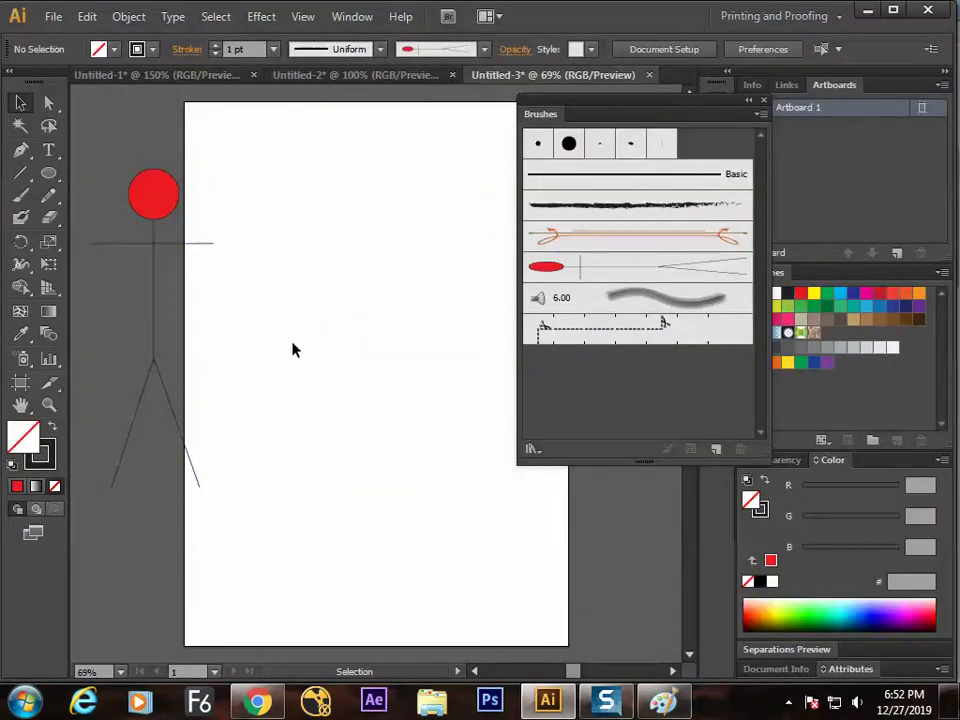
# Paint straight, wavy and arched strokes on the artboard using the Paintbrush with the stick-figure art brush, undoing the first arched attempt
pyautogui.click(20, 197)
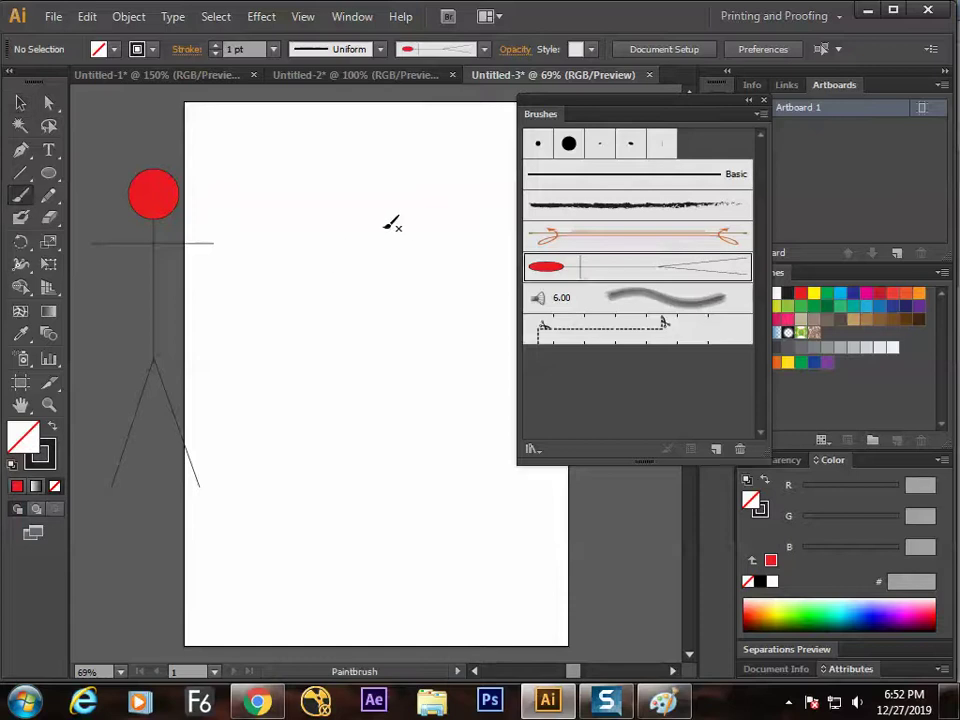
pyautogui.moveTo(337, 177); pyautogui.dragTo(343, 458)
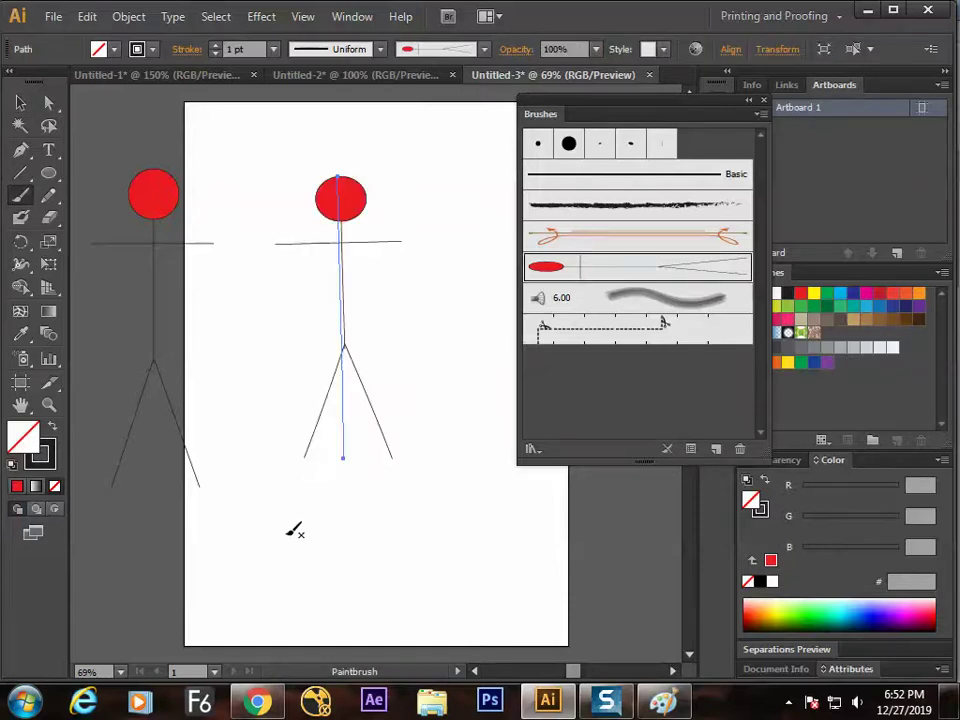
pyautogui.moveTo(434, 188)
pyautogui.mouseDown()
pyautogui.moveTo(425, 229)
pyautogui.moveTo(458, 390)
pyautogui.moveTo(437, 445)
pyautogui.mouseUp()
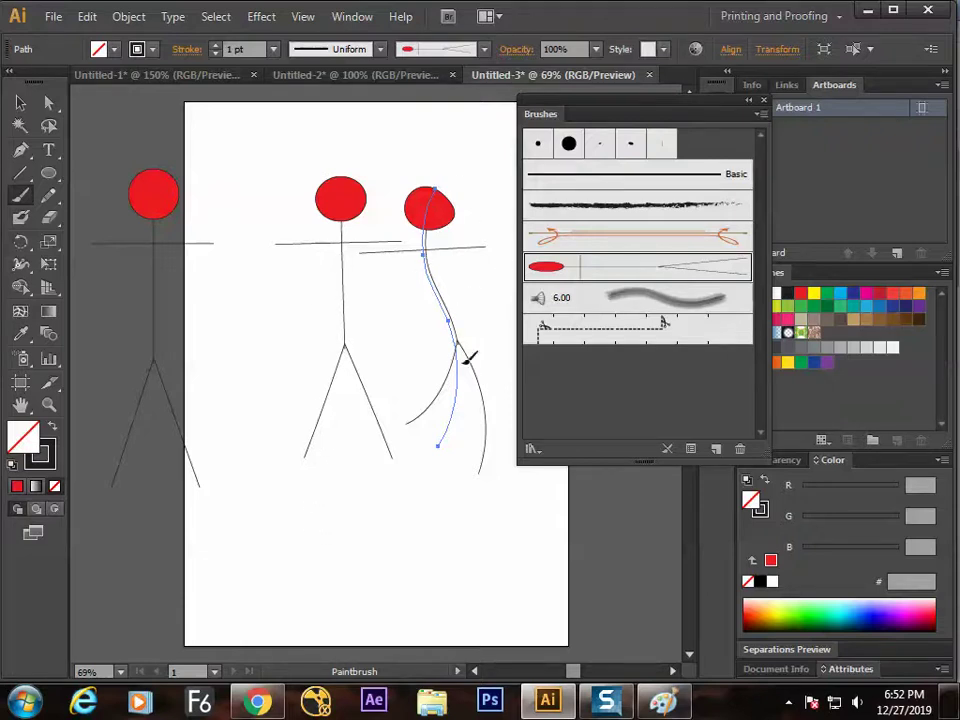
pyautogui.moveTo(381, 245)
pyautogui.mouseDown()
pyautogui.moveTo(386, 214)
pyautogui.moveTo(318, 378)
pyautogui.moveTo(297, 473)
pyautogui.mouseUp()
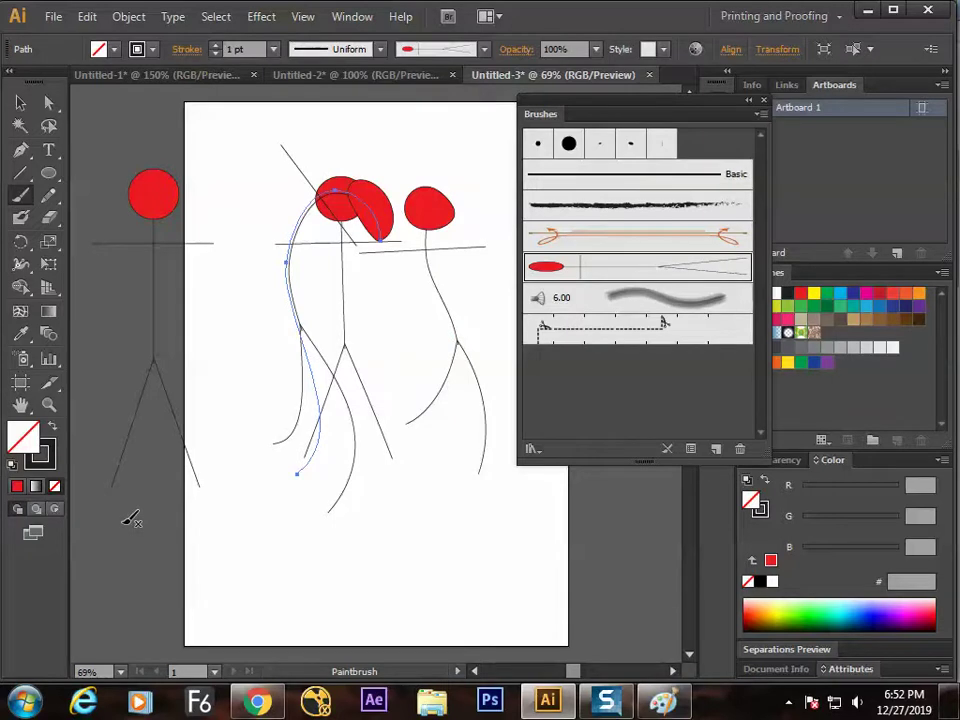
pyautogui.hotkey('ctrl', 'z')
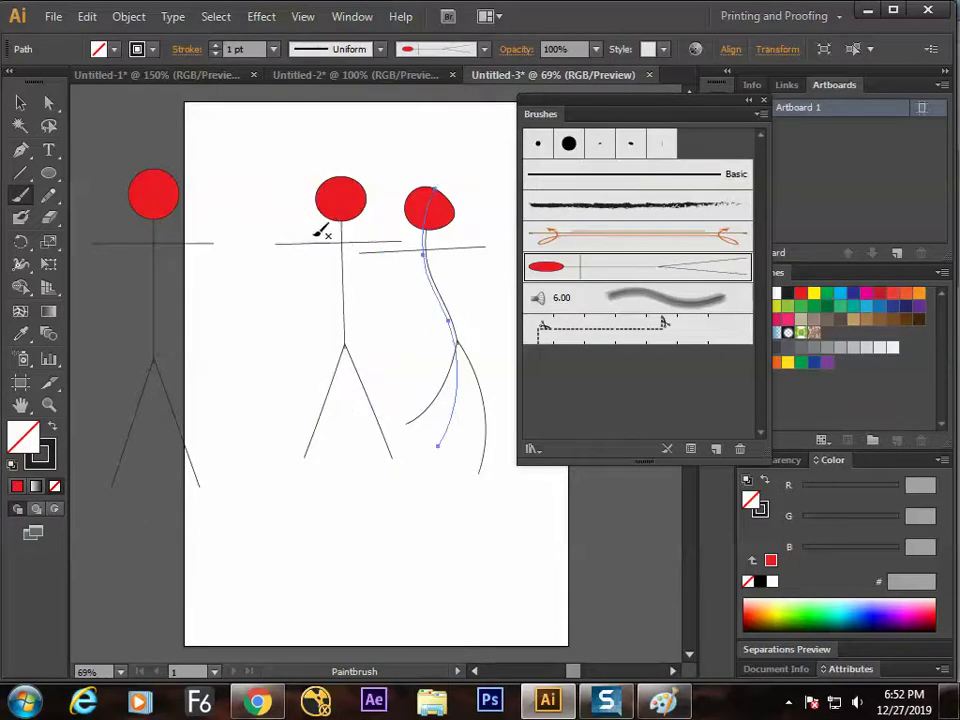
pyautogui.moveTo(344, 185); pyautogui.dragTo(321, 425)
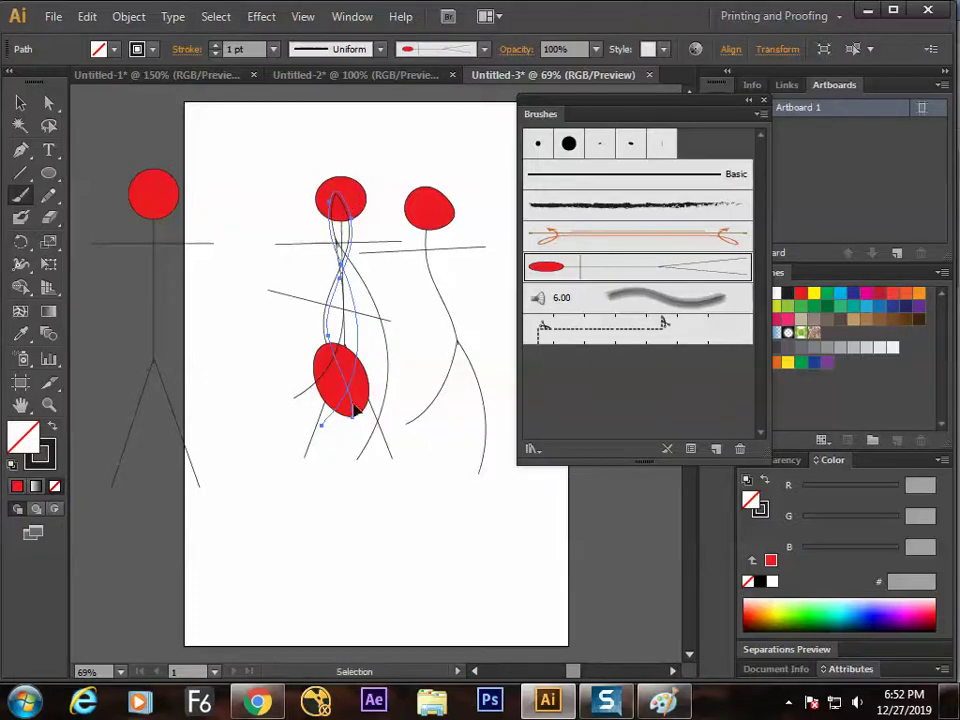
pyautogui.moveTo(246, 473)
pyautogui.mouseDown()
pyautogui.moveTo(296, 350)
pyautogui.moveTo(305, 500)
pyautogui.mouseUp()
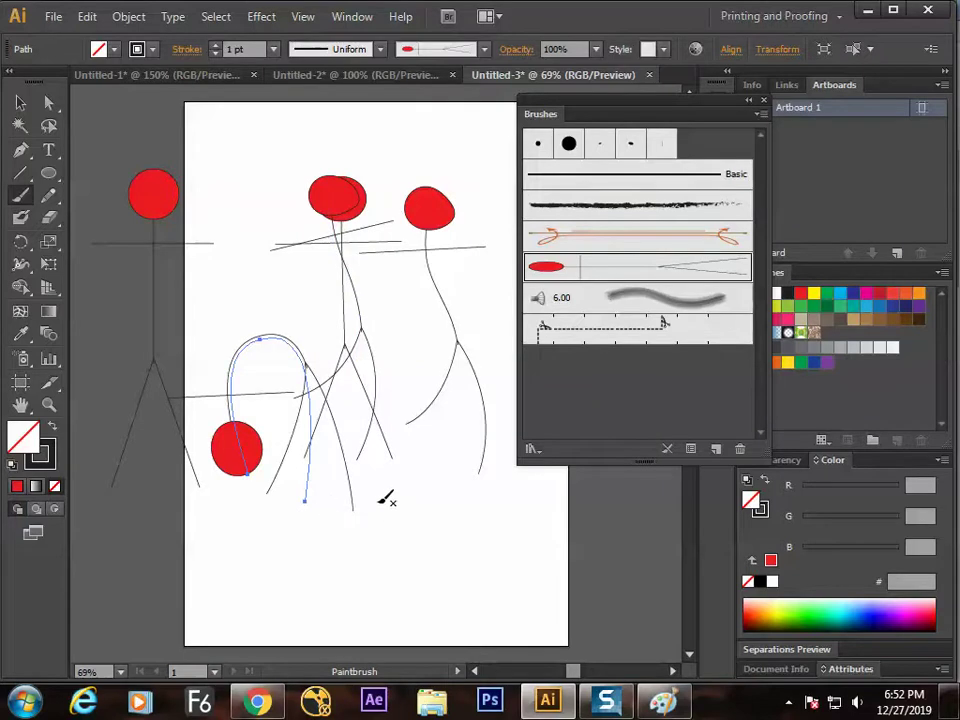
# Move the arched stick figure away from the overlapping upright figures toward the artboard's left side
pyautogui.press('v')
pyautogui.click(386, 548)
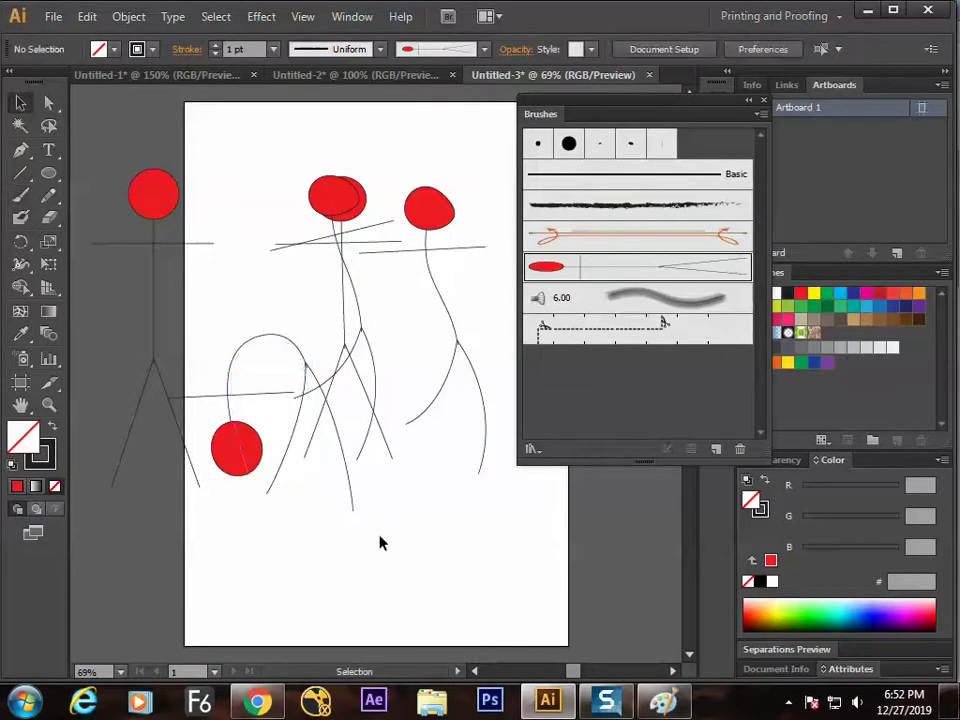
pyautogui.moveTo(311, 371); pyautogui.dragTo(270, 322)
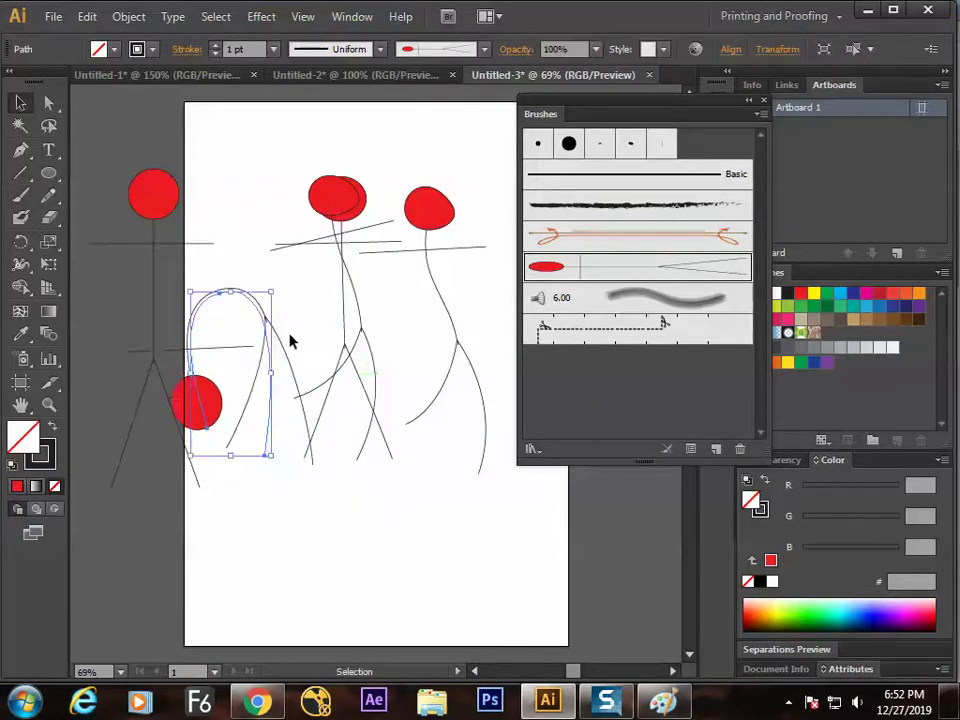
pyautogui.hscroll(-3, 330, 388)
pyautogui.moveTo(296, 203); pyautogui.dragTo(182, 203)
pyautogui.hotkey('ctrl', 'z')
pyautogui.moveTo(363, 358); pyautogui.dragTo(77, 291)
pyautogui.moveTo(304, 182); pyautogui.dragTo(302, 301)
pyautogui.click(252, 470)
pyautogui.moveTo(197, 439); pyautogui.dragTo(230, 406)
pyautogui.moveTo(360, 257); pyautogui.dragTo(268, 256)
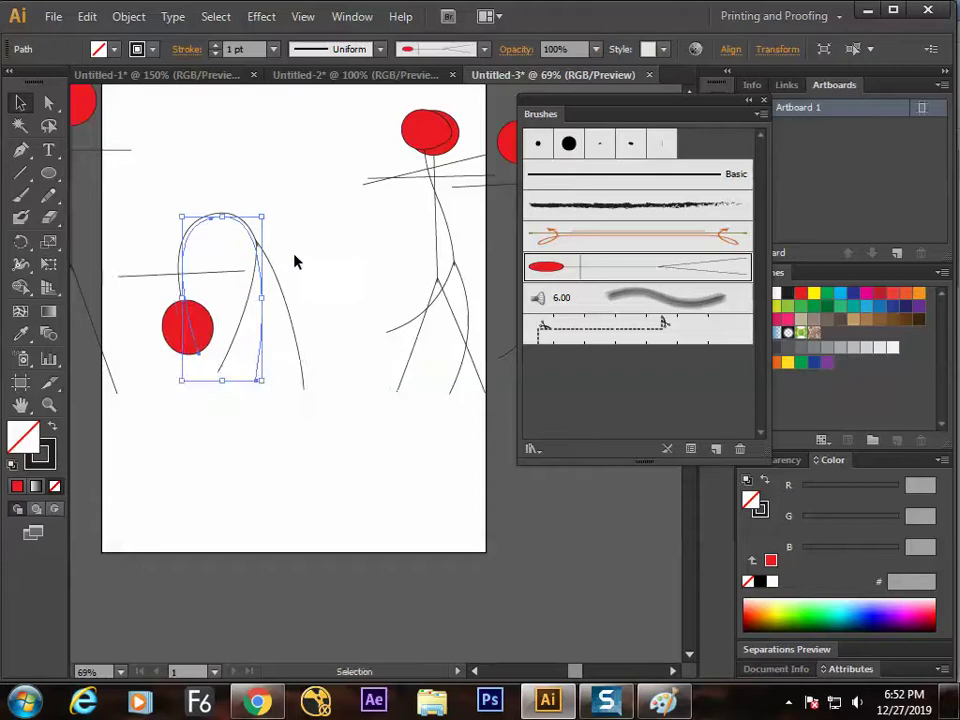
# Separate the overlapping straight and wavy stick figures, and shift the arched figure slightly down
pyautogui.moveTo(324, 304); pyautogui.dragTo(291, 360)
pyautogui.moveTo(381, 268); pyautogui.dragTo(348, 212)
pyautogui.moveTo(484, 274); pyautogui.dragTo(420, 321)
pyautogui.moveTo(317, 418); pyautogui.dragTo(380, 343)
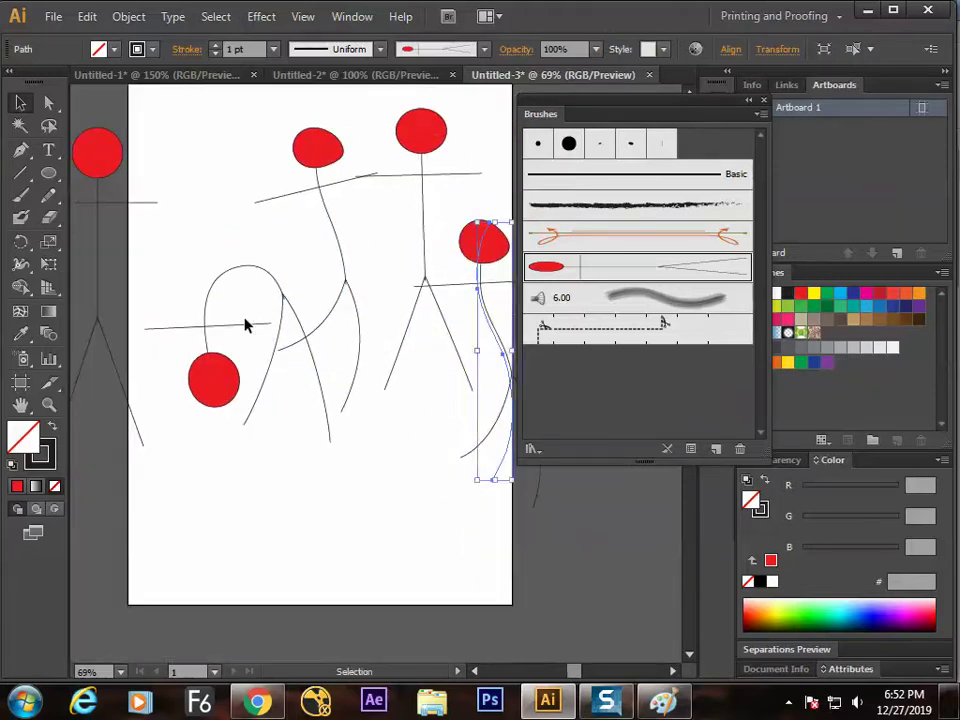
pyautogui.moveTo(214, 343); pyautogui.dragTo(210, 390)
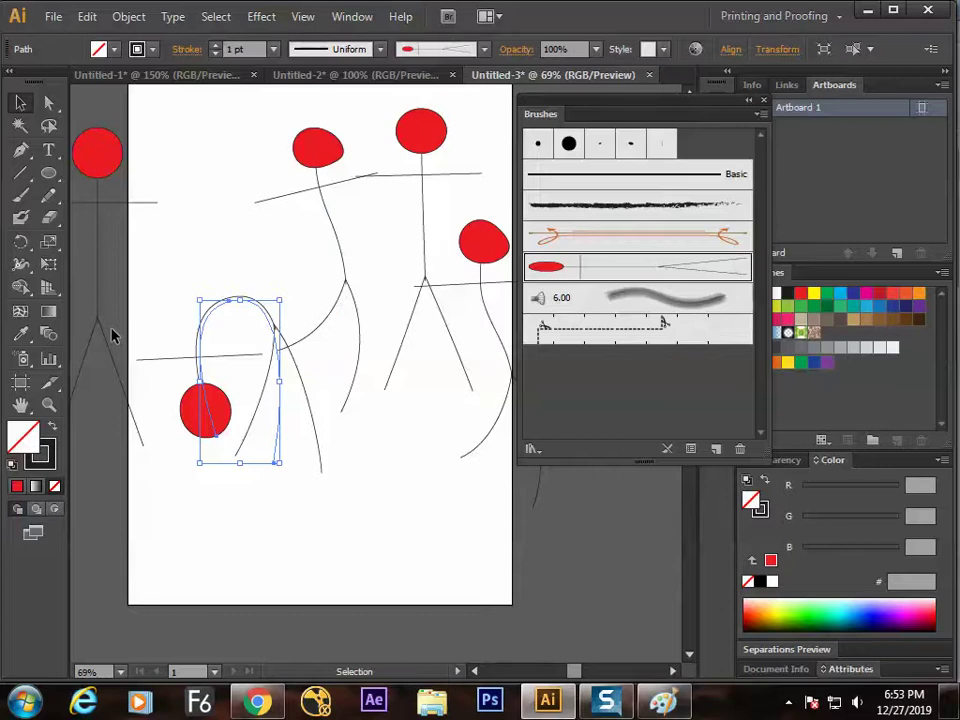
# Switch to the Untitled-2 document and draw a small red ellipse above the tail of the red animal silhouette
pyautogui.click(355, 75)
pyautogui.moveTo(328, 279); pyautogui.dragTo(257, 424)
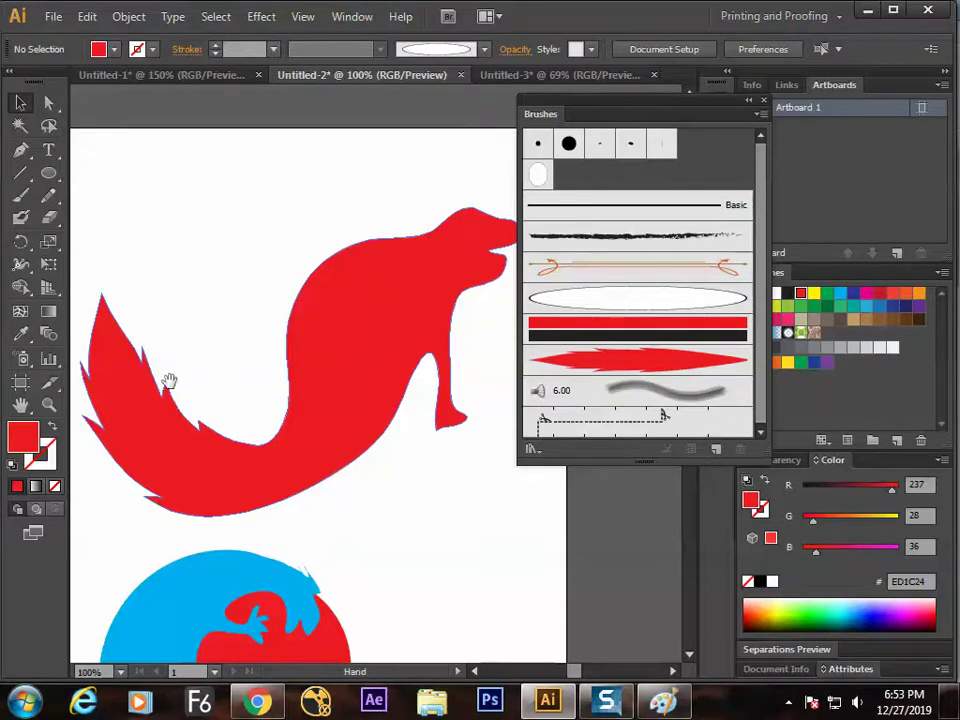
pyautogui.moveTo(165, 377); pyautogui.dragTo(212, 363)
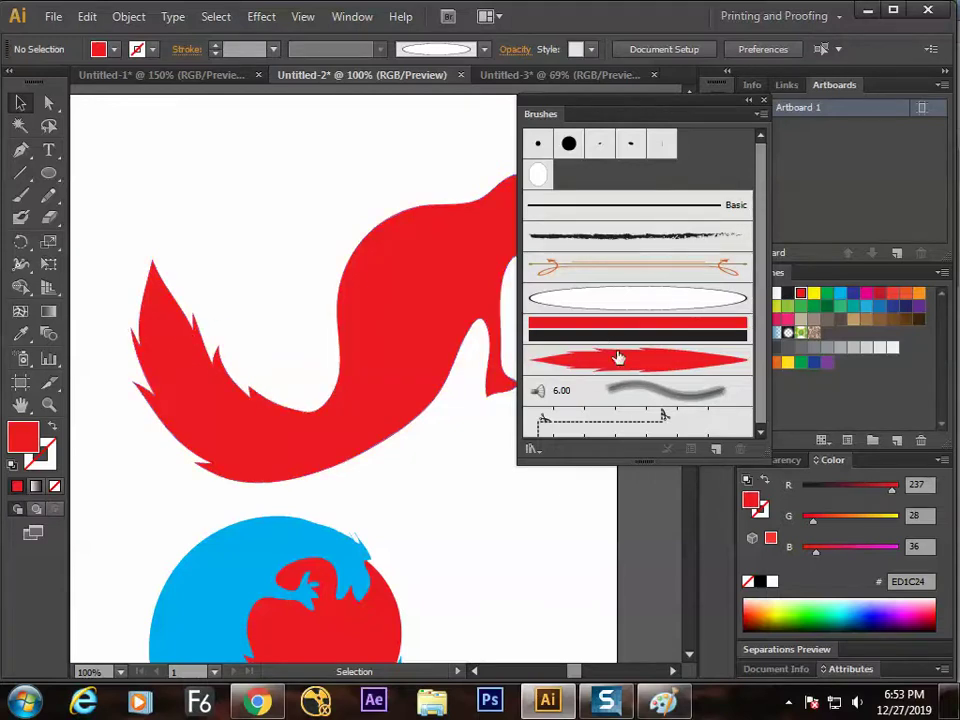
pyautogui.click(48, 172)
pyautogui.moveTo(163, 166); pyautogui.dragTo(208, 215)
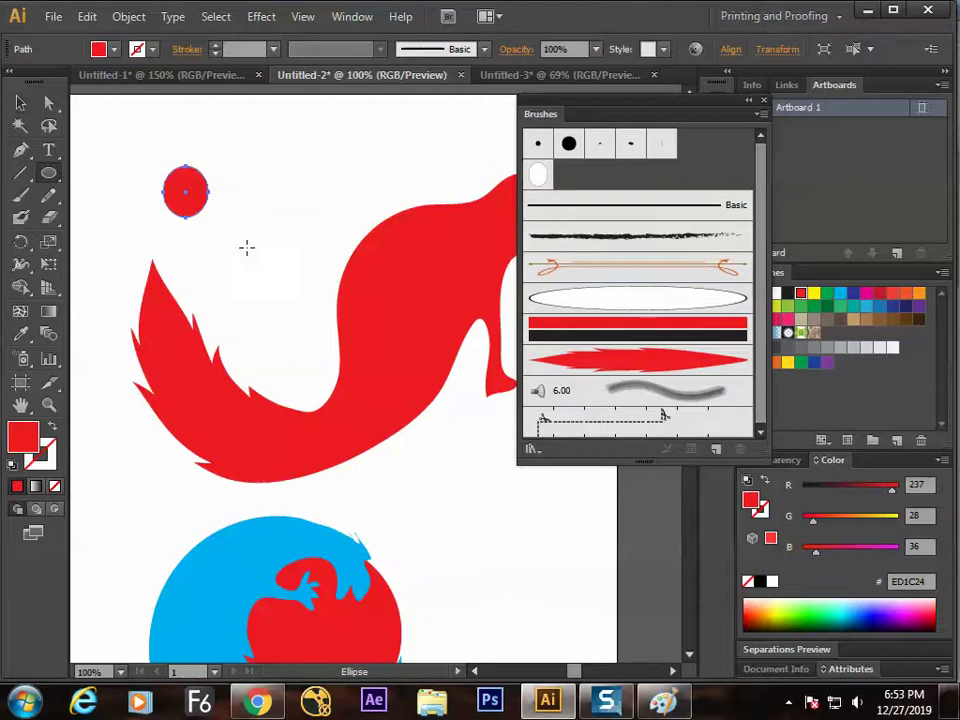
# Create an art brush from the red ellipse with the default options, and delete the original ellipse
pyautogui.click(687, 449)
pyautogui.click(469, 346)
pyautogui.click(510, 433)
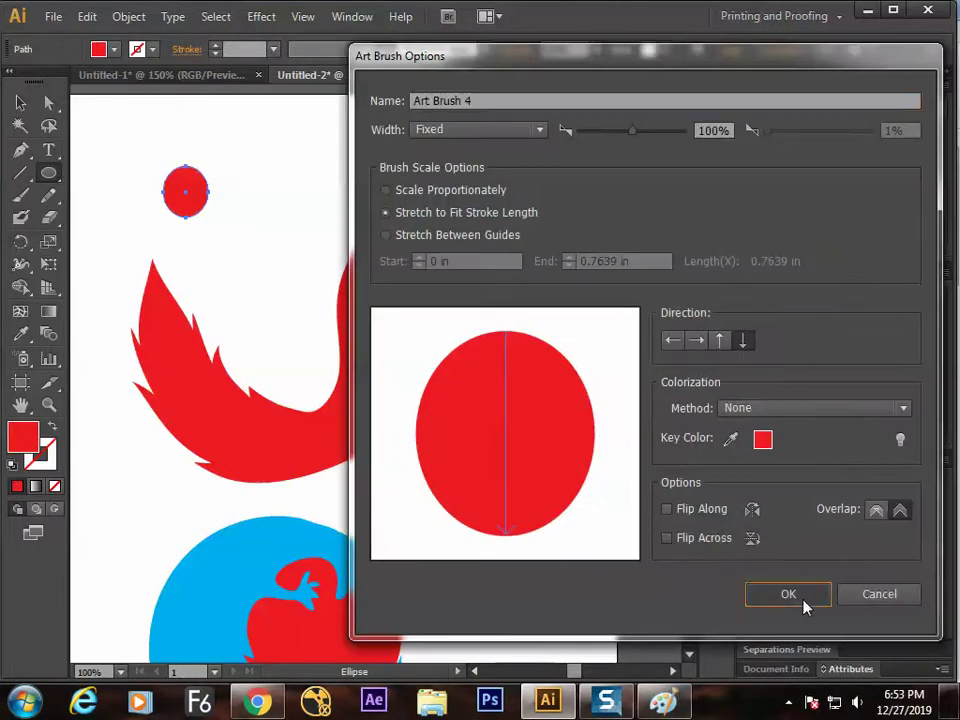
pyautogui.click(788, 596)
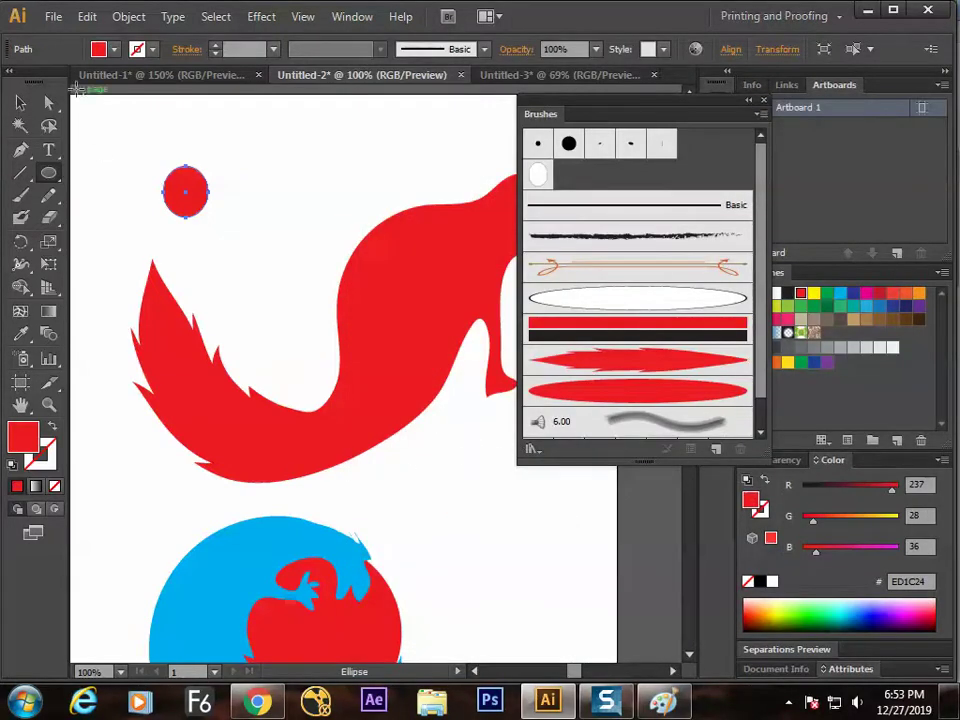
pyautogui.press('v')
pyautogui.press('Delete')
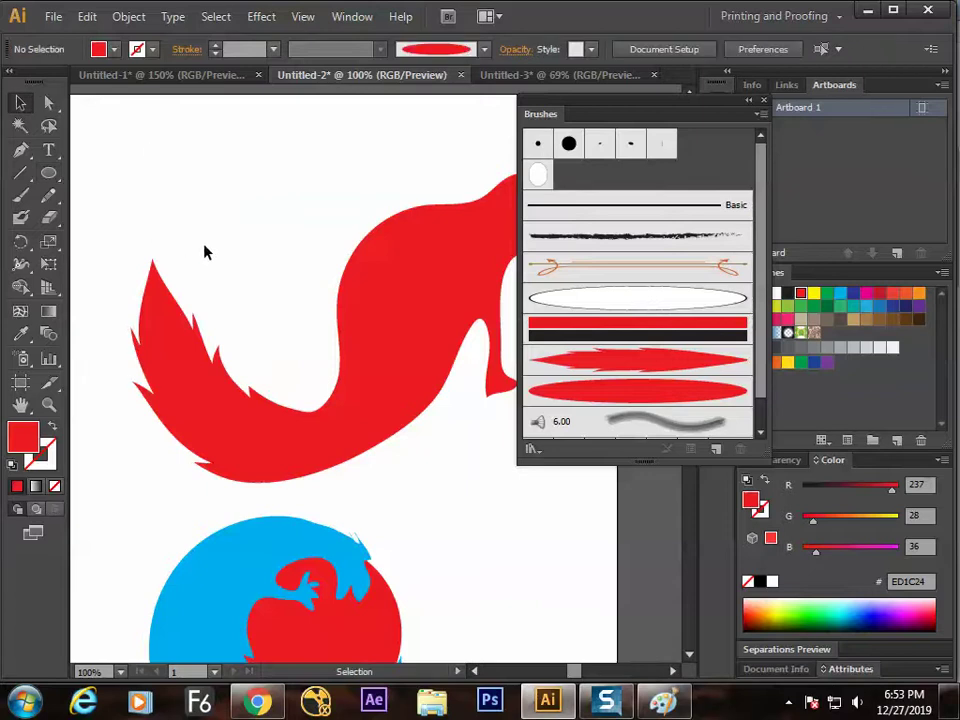
# Review the animal silhouettes, the striped ring and wave, the tail shape and the fox-style emblem
pyautogui.moveTo(369, 336); pyautogui.dragTo(253, 368)
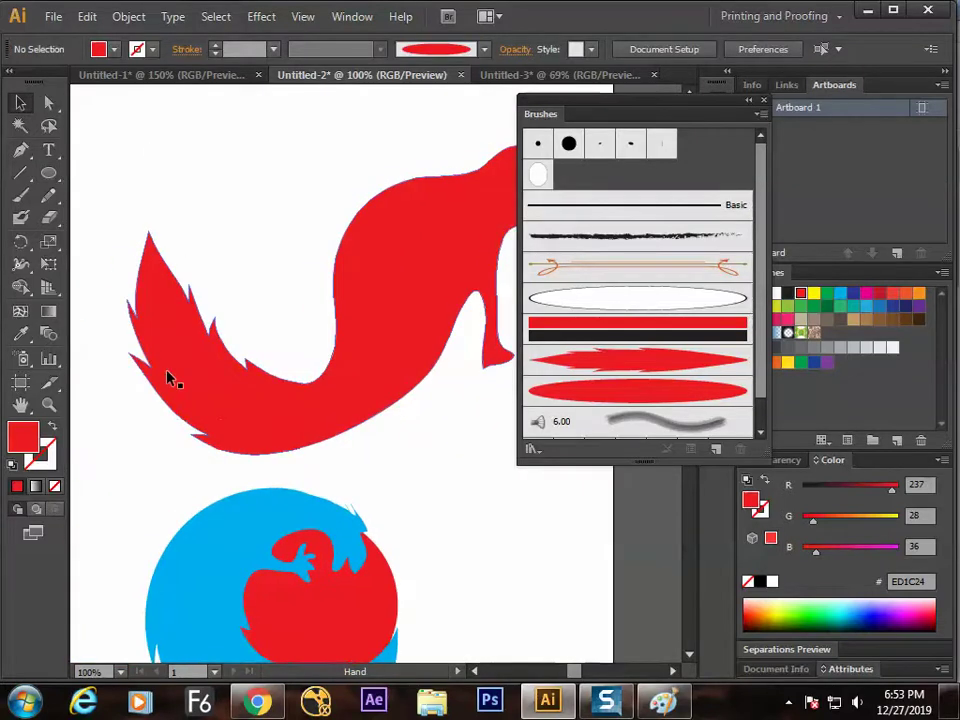
pyautogui.moveTo(186, 450); pyautogui.dragTo(308, 380)
pyautogui.moveTo(90, 323); pyautogui.dragTo(285, 342)
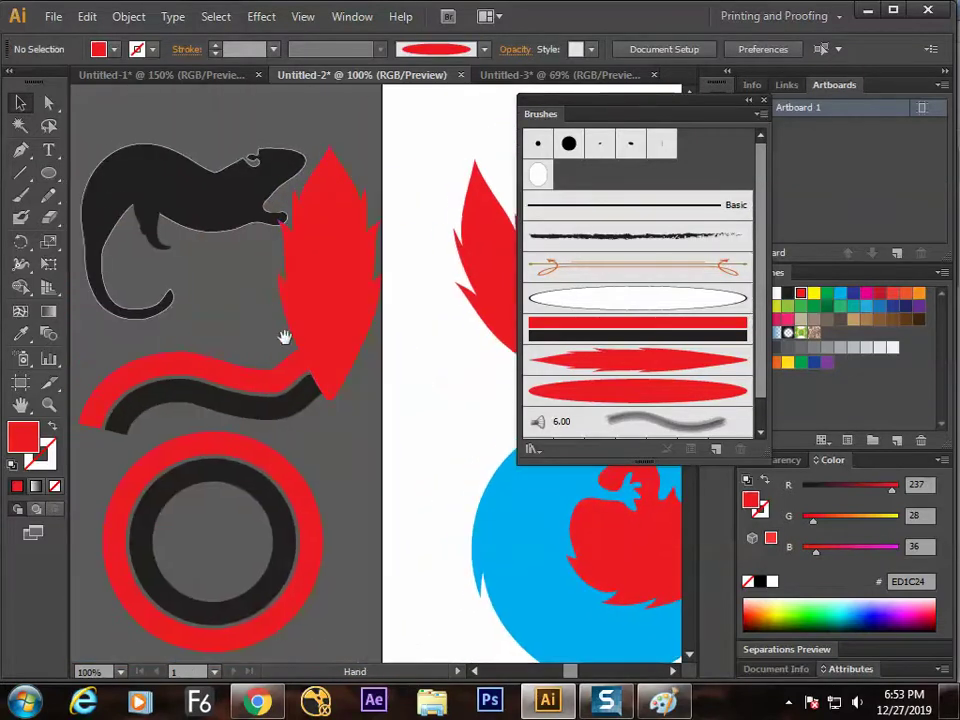
pyautogui.moveTo(222, 220); pyautogui.dragTo(259, 305)
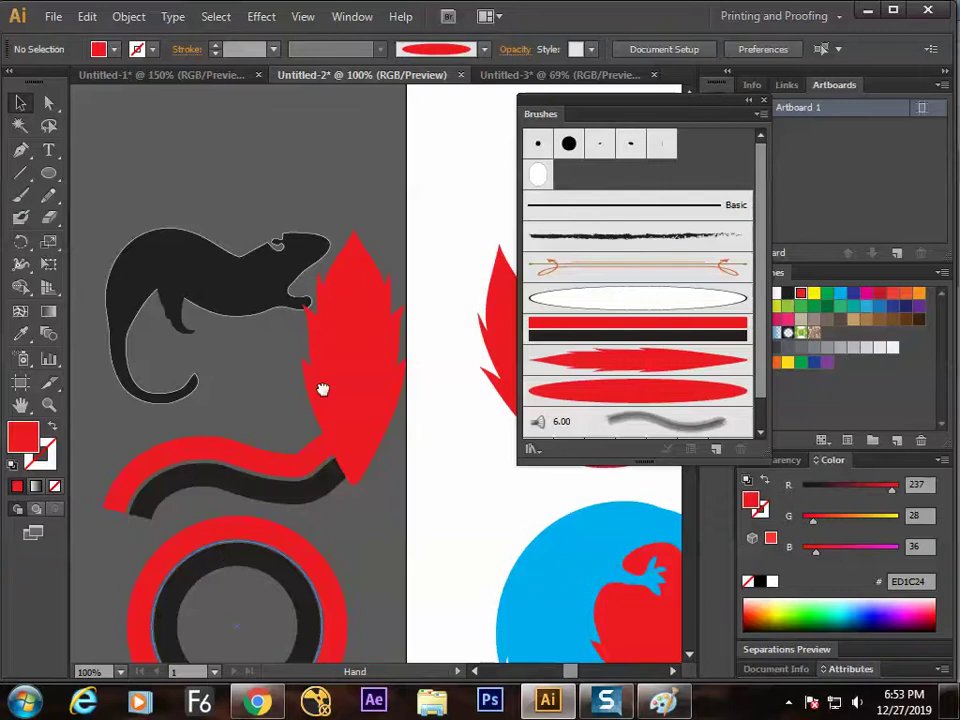
pyautogui.hscroll(6, 306, 388)
pyautogui.scroll(2, 300, 396)
pyautogui.scroll(2, 293, 404)
pyautogui.scroll(-3, 285, 369)
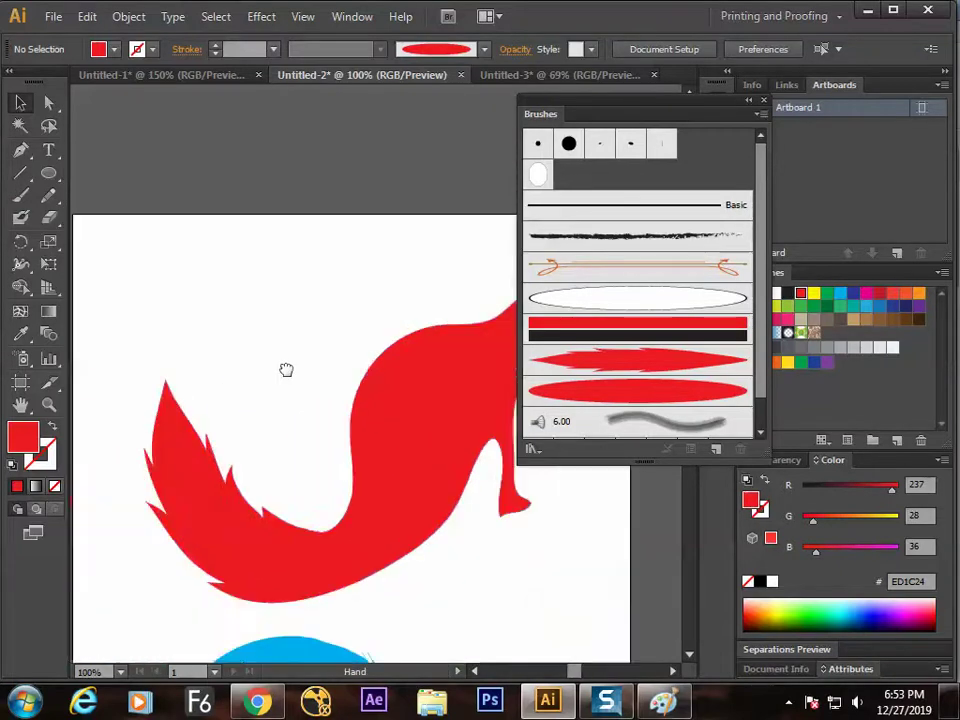
pyautogui.hscroll(-2, 285, 369)
# Switch to Chrome, search Google Images for "tv channel id" in a new tab, and preview the "ten tv channel id" result
pyautogui.click(262, 702)
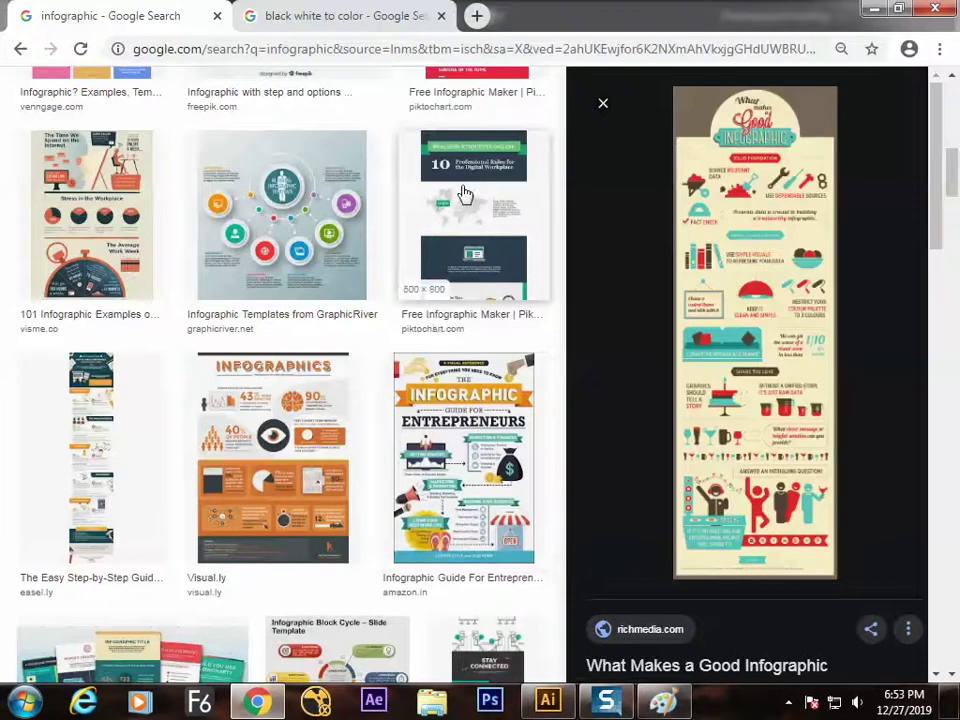
pyautogui.click(476, 15)
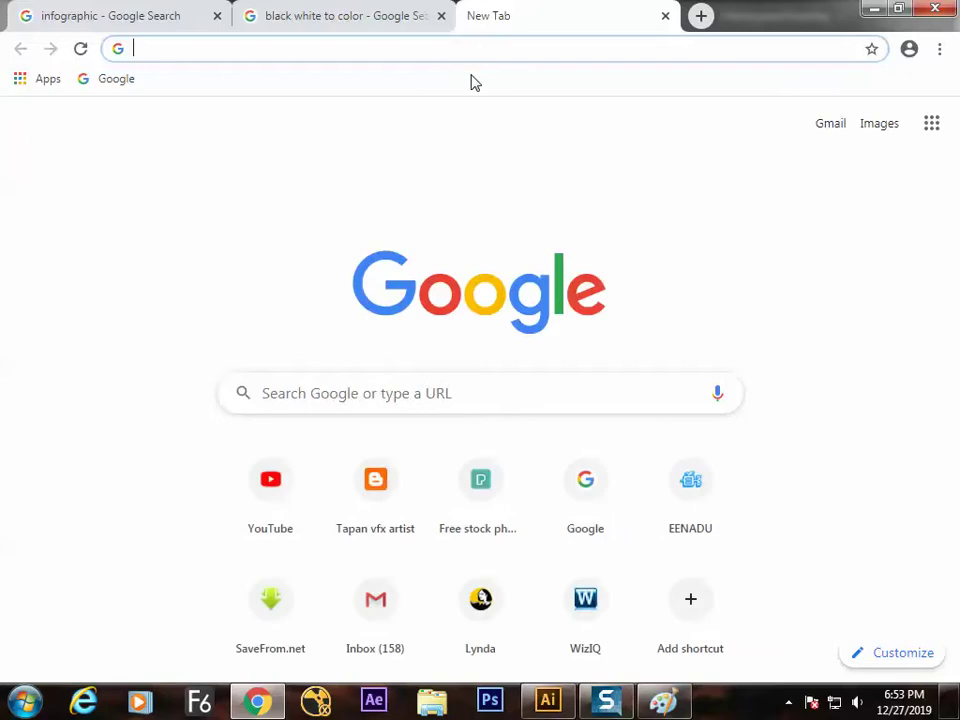
pyautogui.write('cha')
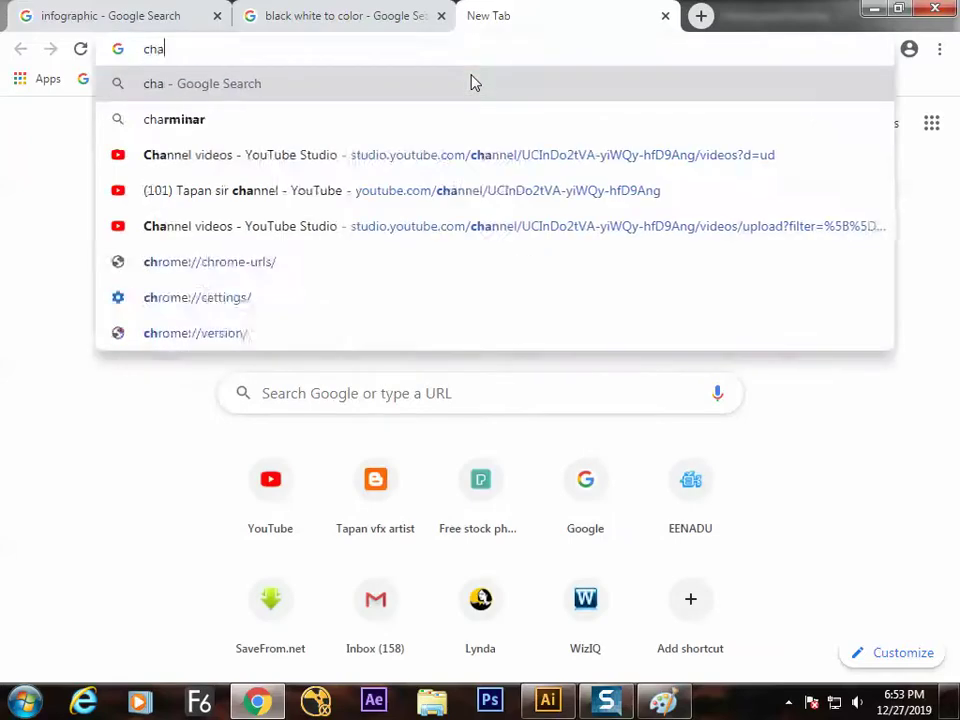
pyautogui.write('nnel')
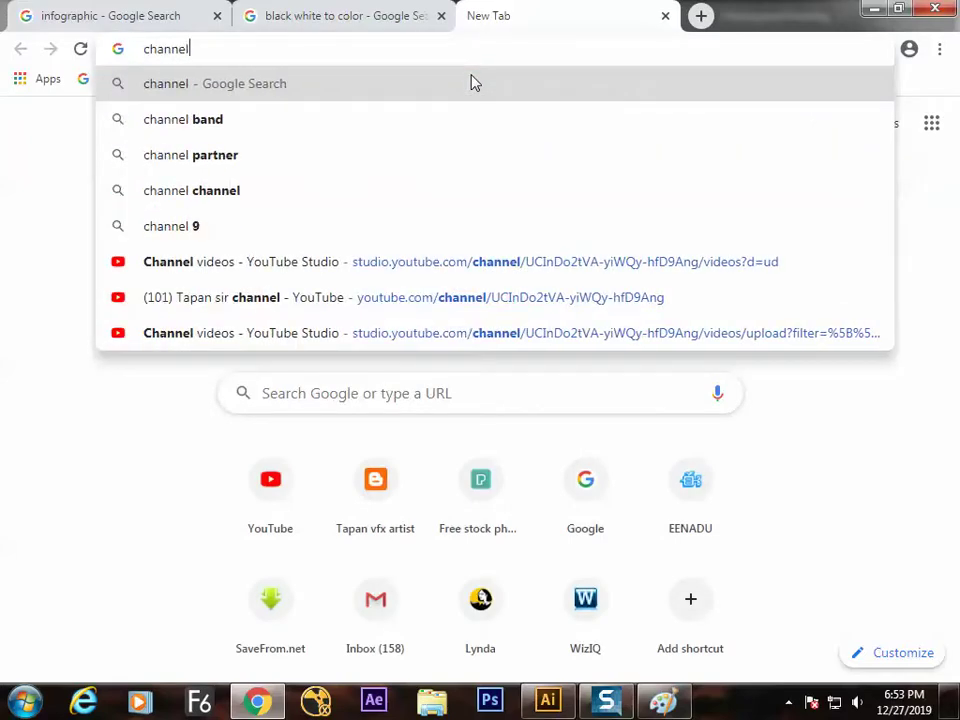
pyautogui.write(' id')
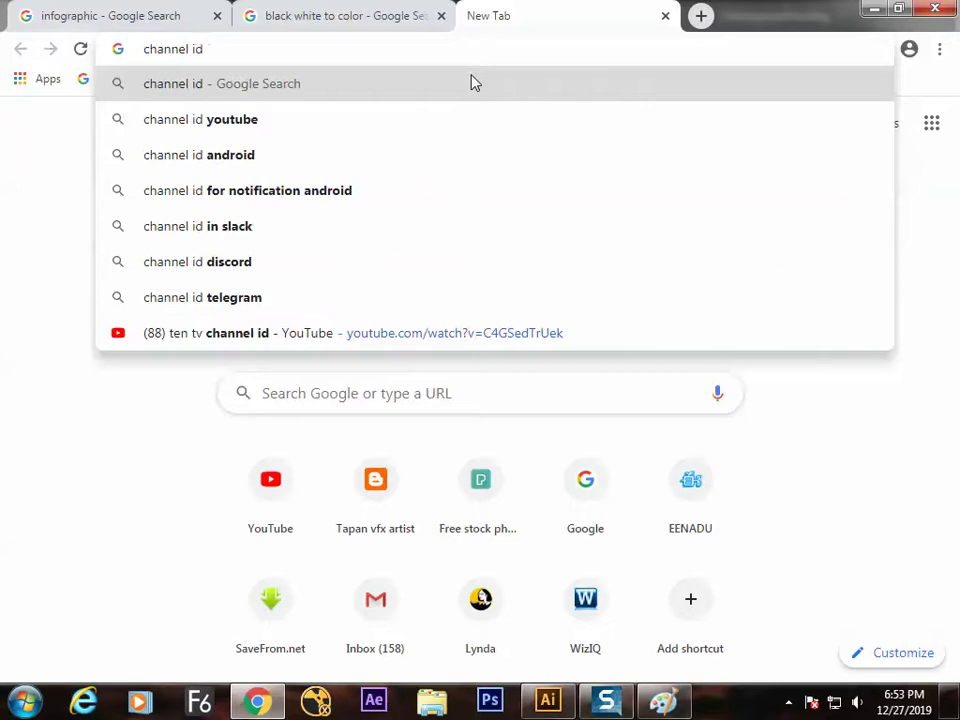
pyautogui.write('tv')
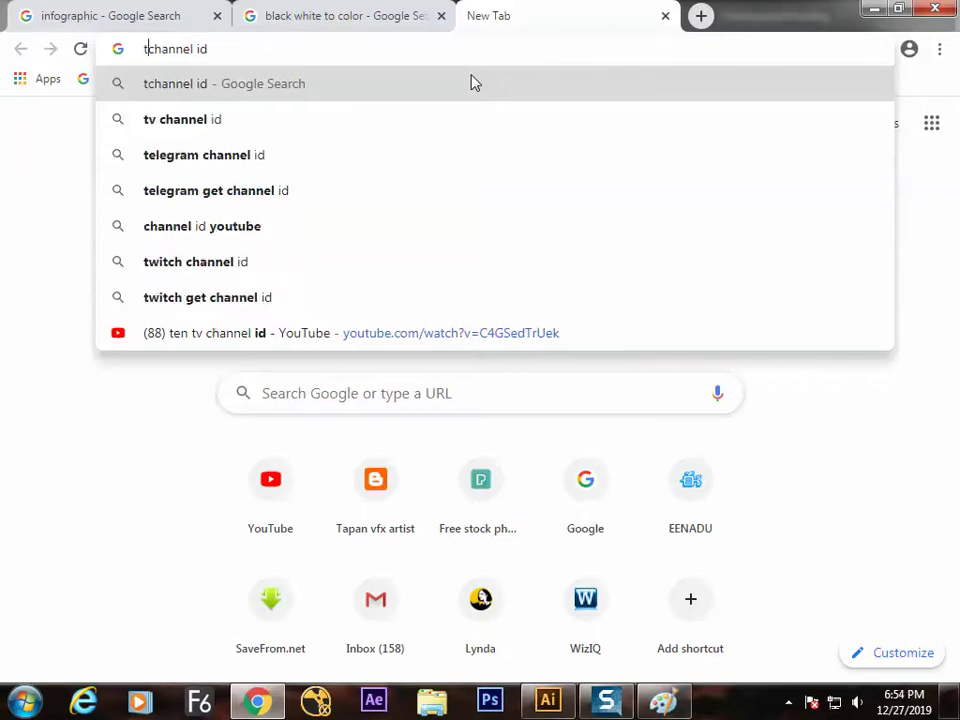
pyautogui.press('Return')
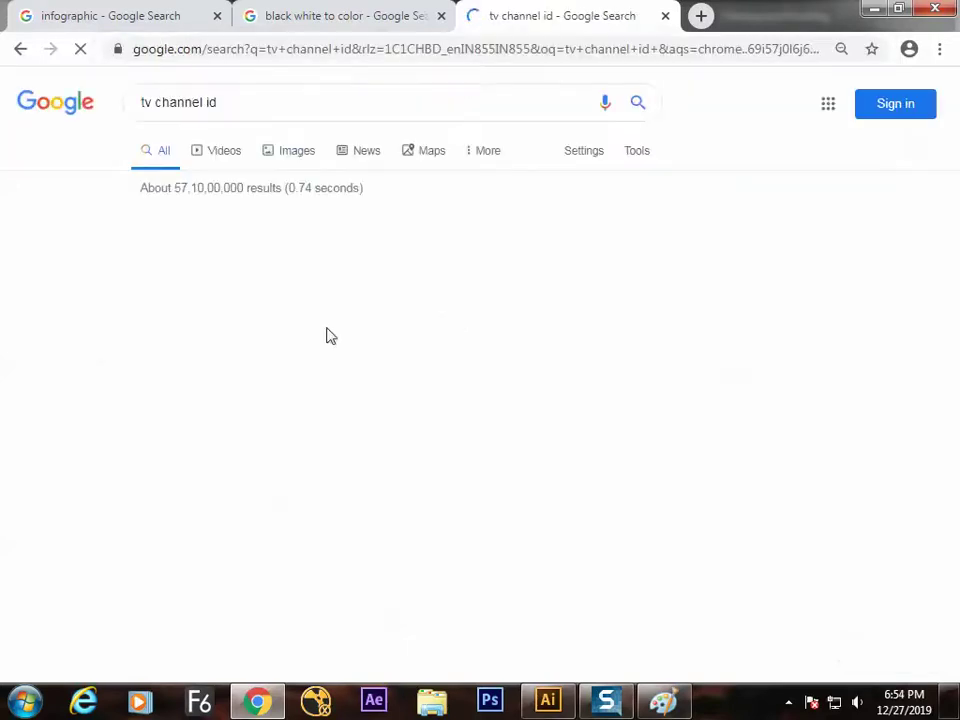
pyautogui.click(295, 152)
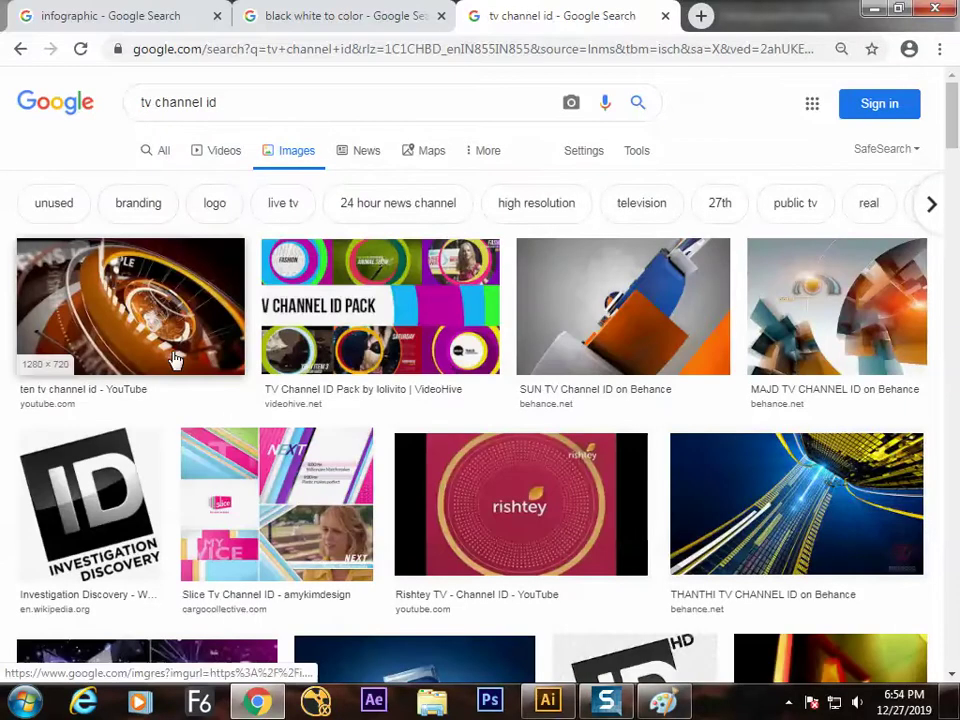
pyautogui.click(130, 300)
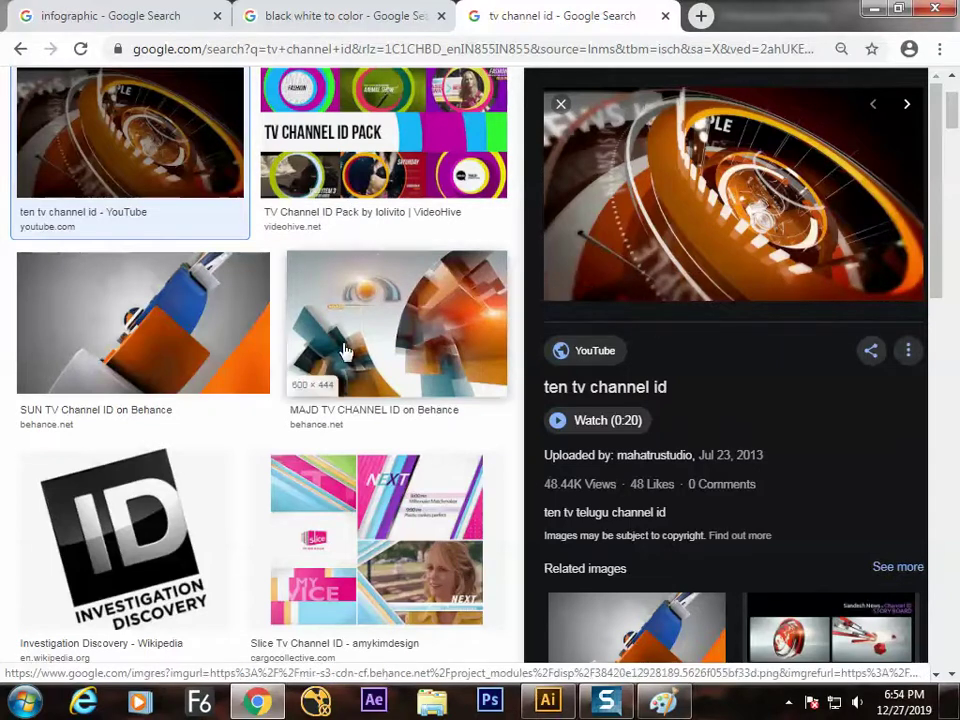
# Browse the TV channel ID image results for examples of channel branding designs
pyautogui.moveTo(952, 110); pyautogui.dragTo(949, 182)
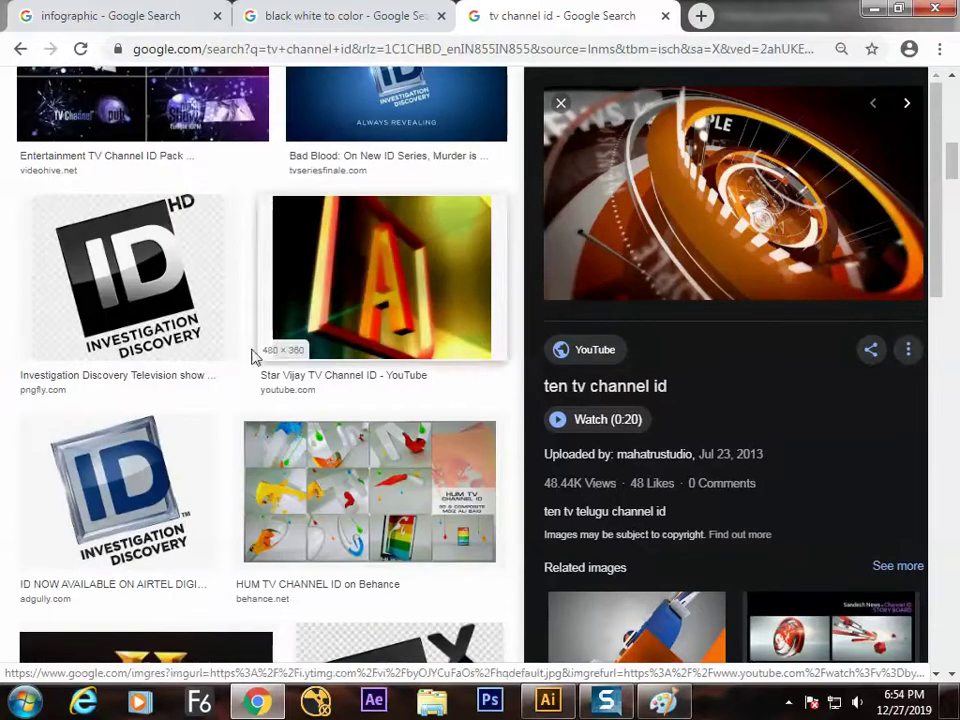
pyautogui.scroll(-5, 952, 222)
pyautogui.scroll(-2, 945, 228)
pyautogui.scroll(-6, 940, 232)
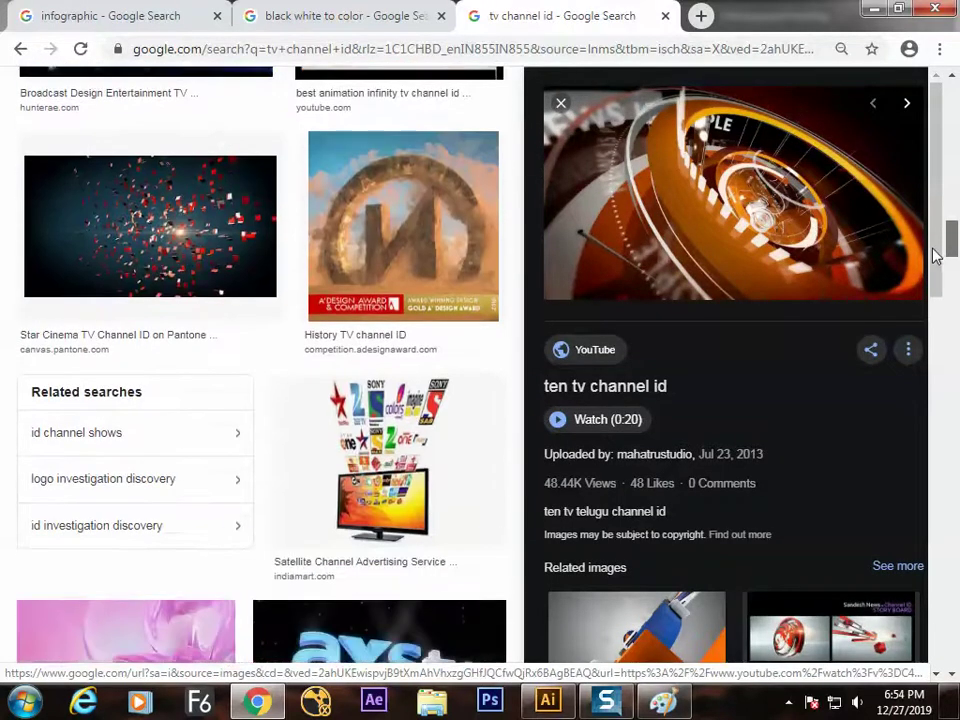
pyautogui.scroll(-3, 930, 265)
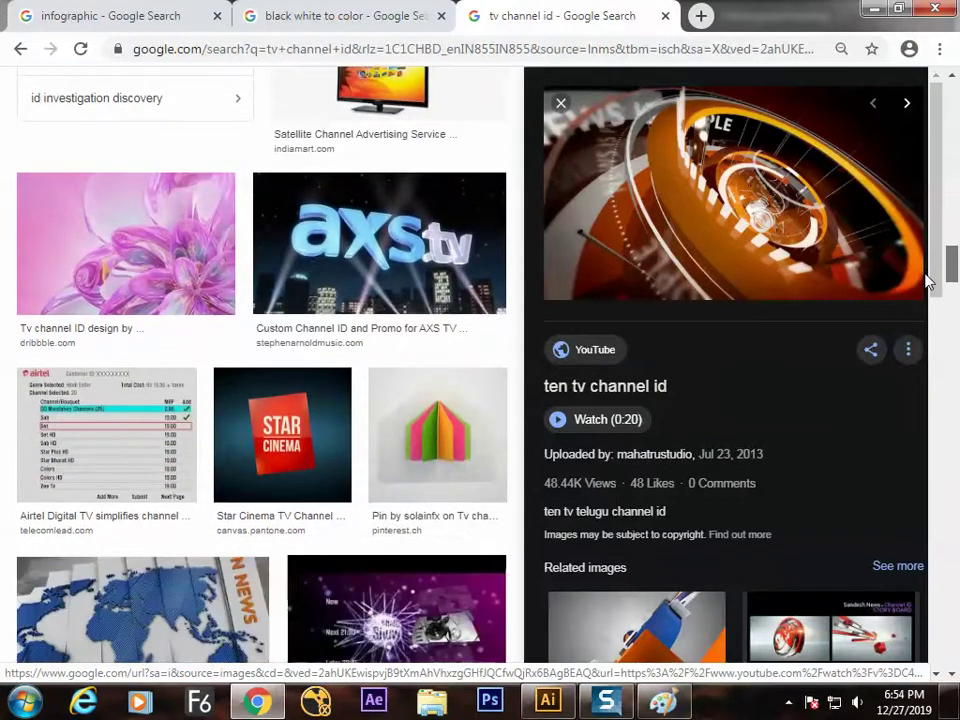
pyautogui.scroll(-1, 927, 287)
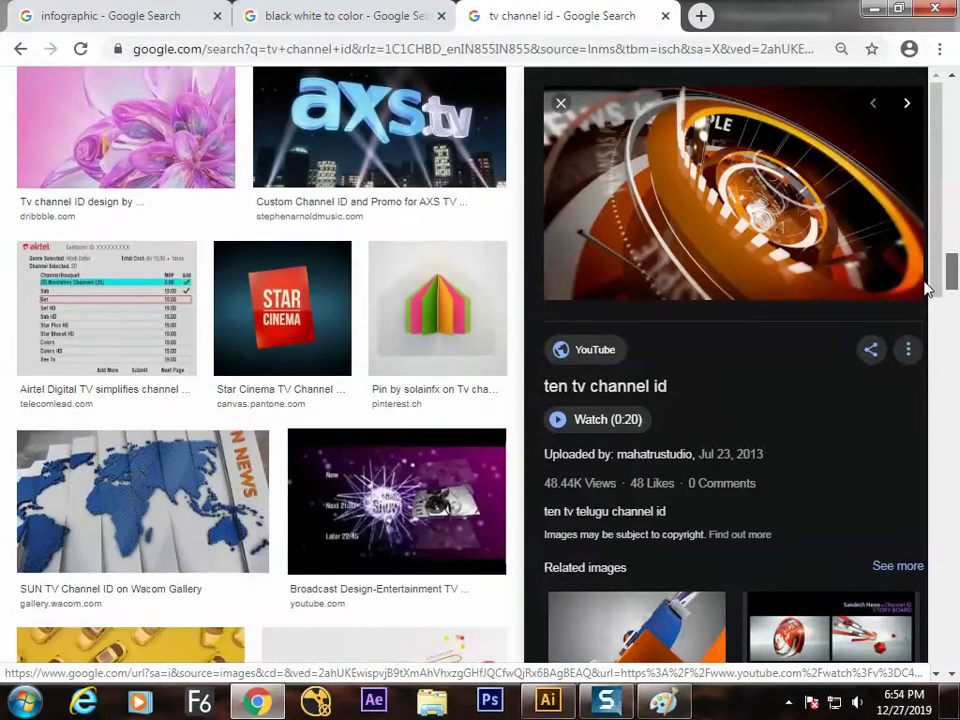
pyautogui.scroll(-2, 927, 287)
pyautogui.scroll(5, 929, 275)
pyautogui.scroll(2, 928, 268)
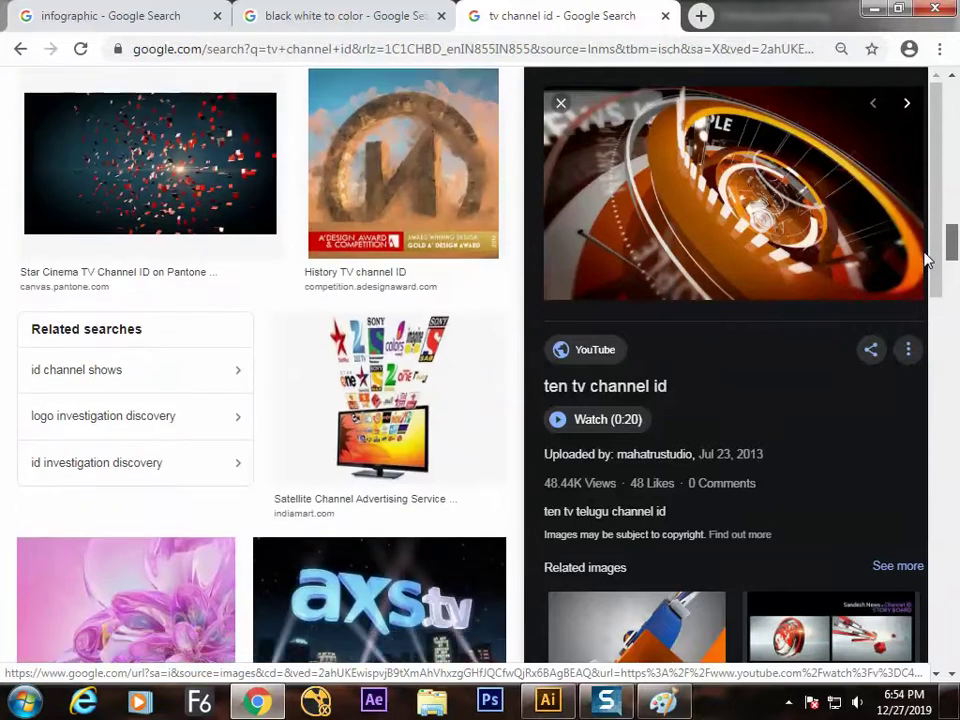
pyautogui.scroll(4, 926, 255)
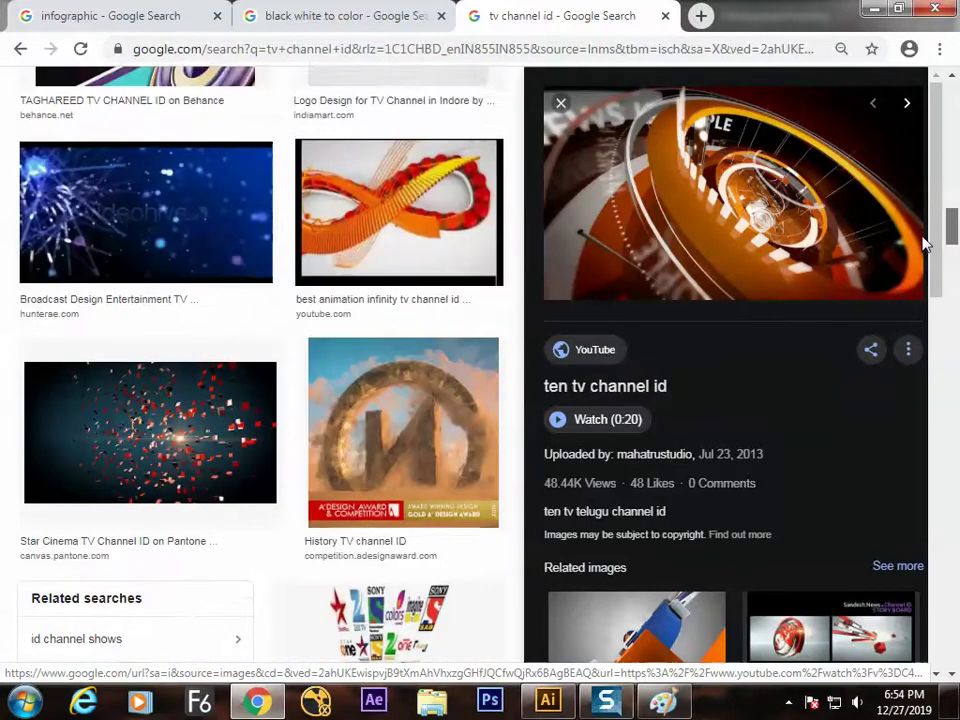
pyautogui.scroll(10, 925, 233)
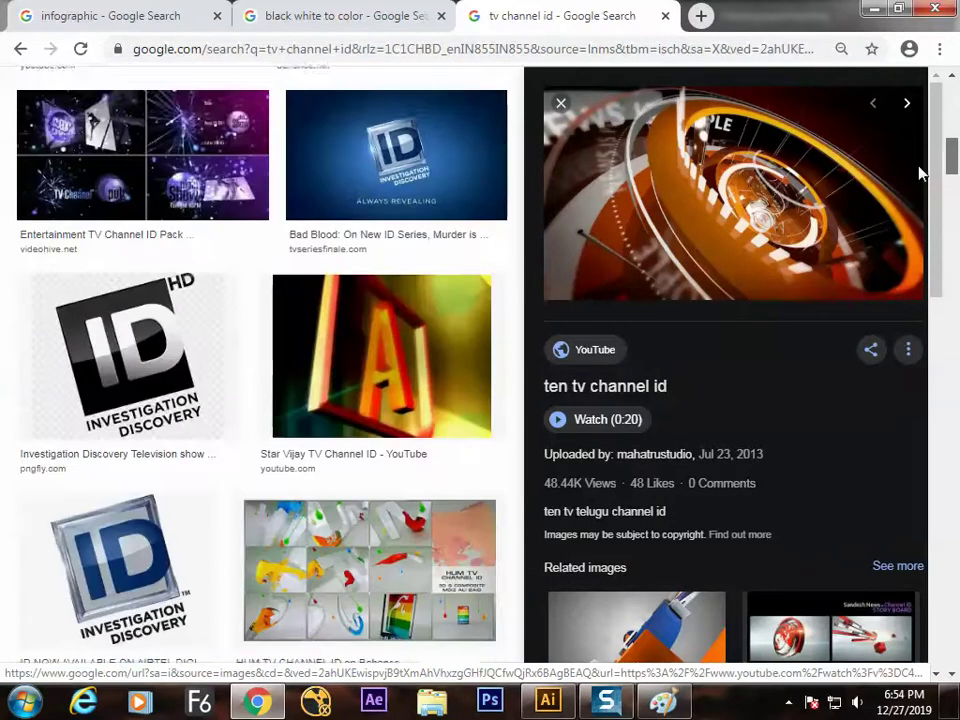
pyautogui.scroll(1, 920, 163)
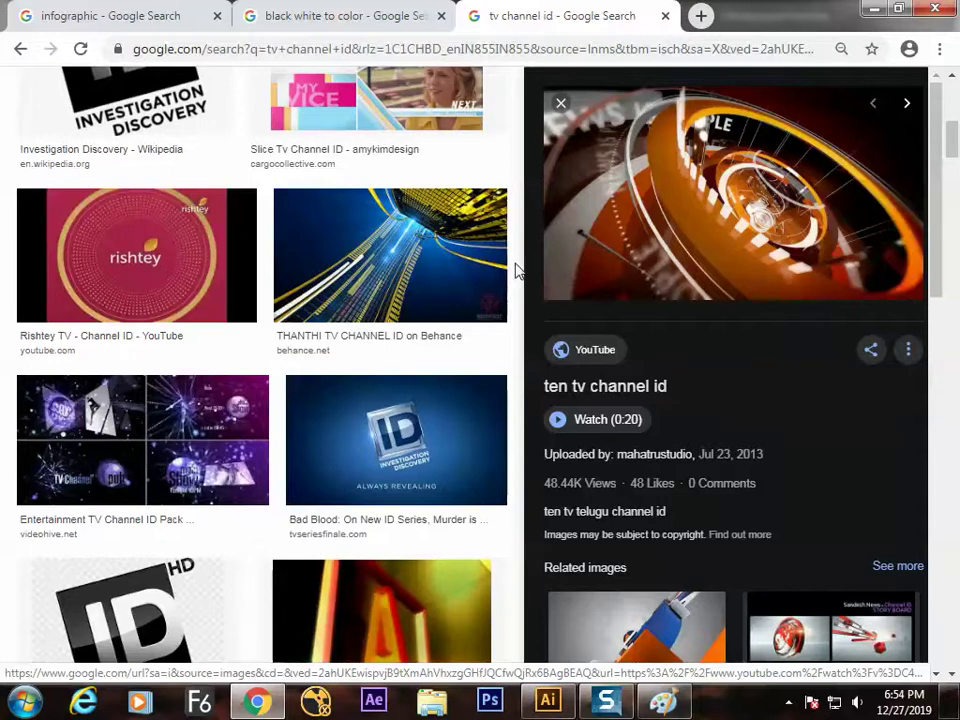
# Open the "ten tv channel id" video on YouTube, pause it, and play the "Independent Television Channel ID 2014" video
pyautogui.click(705, 240)
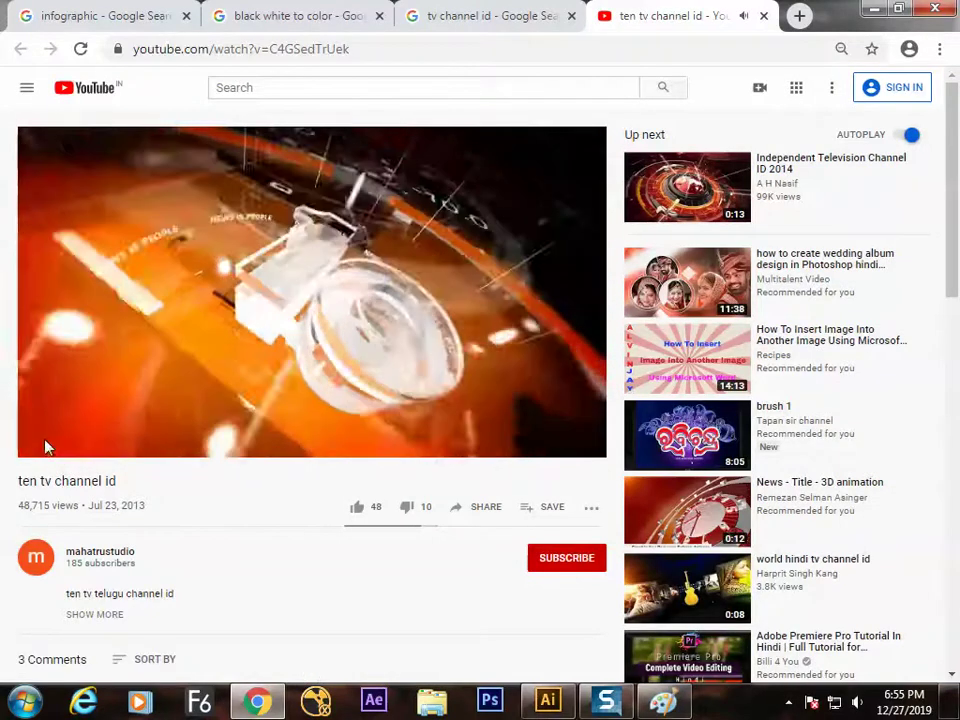
pyautogui.click(45, 446)
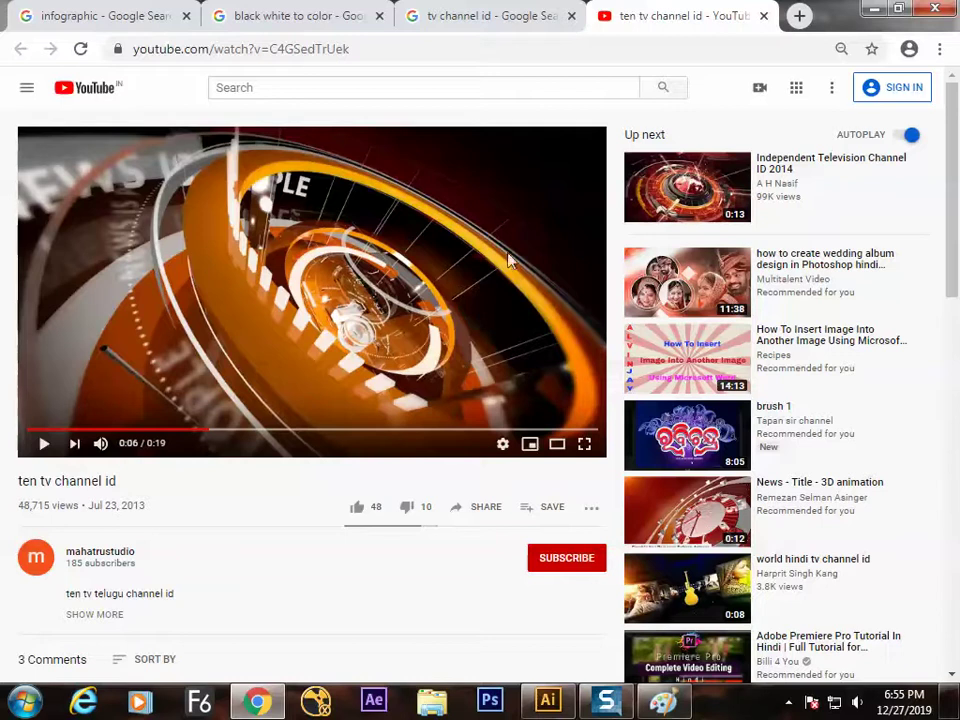
pyautogui.click(686, 200)
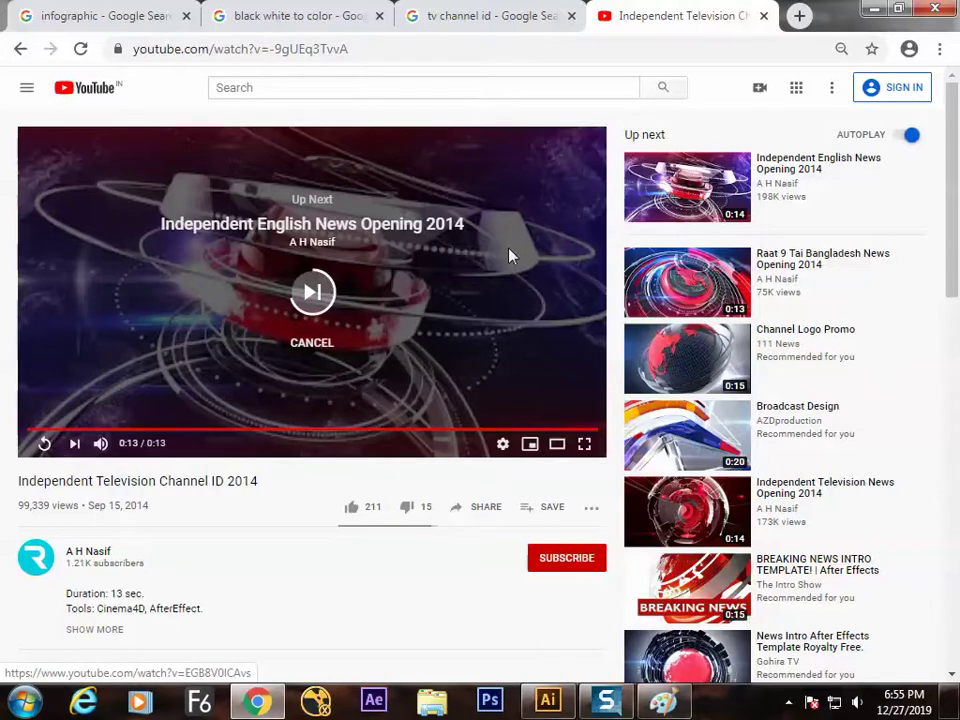
# Return to the "tv channel id" image results and preview the "TV Channel ID Pack" and "Hadippa channel id" images
pyautogui.click(530, 17)
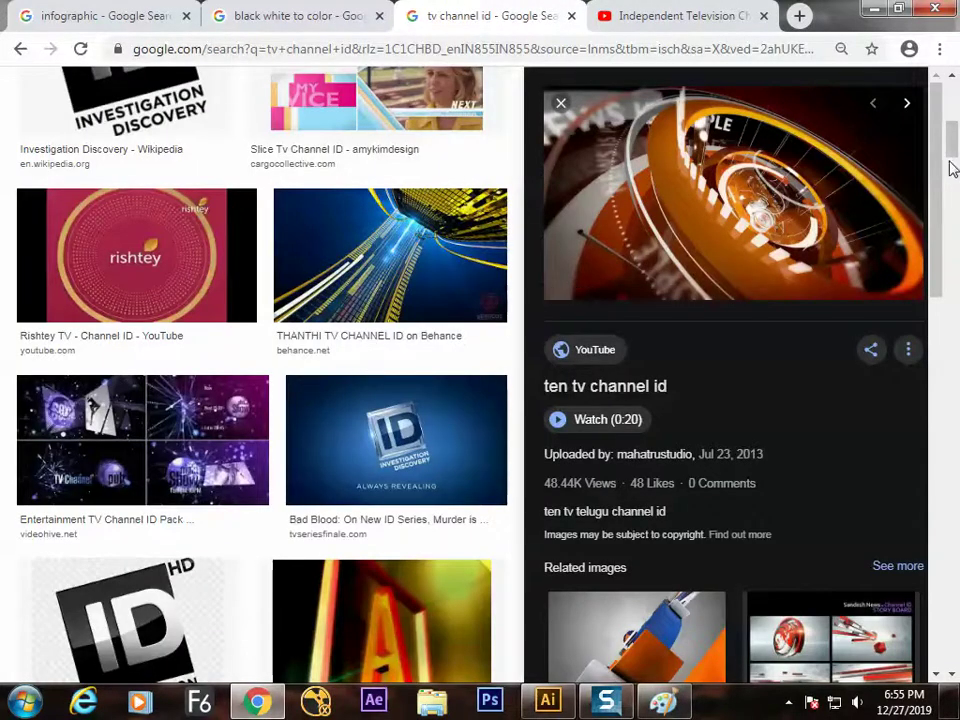
pyautogui.scroll(6, 949, 178)
pyautogui.click(379, 276)
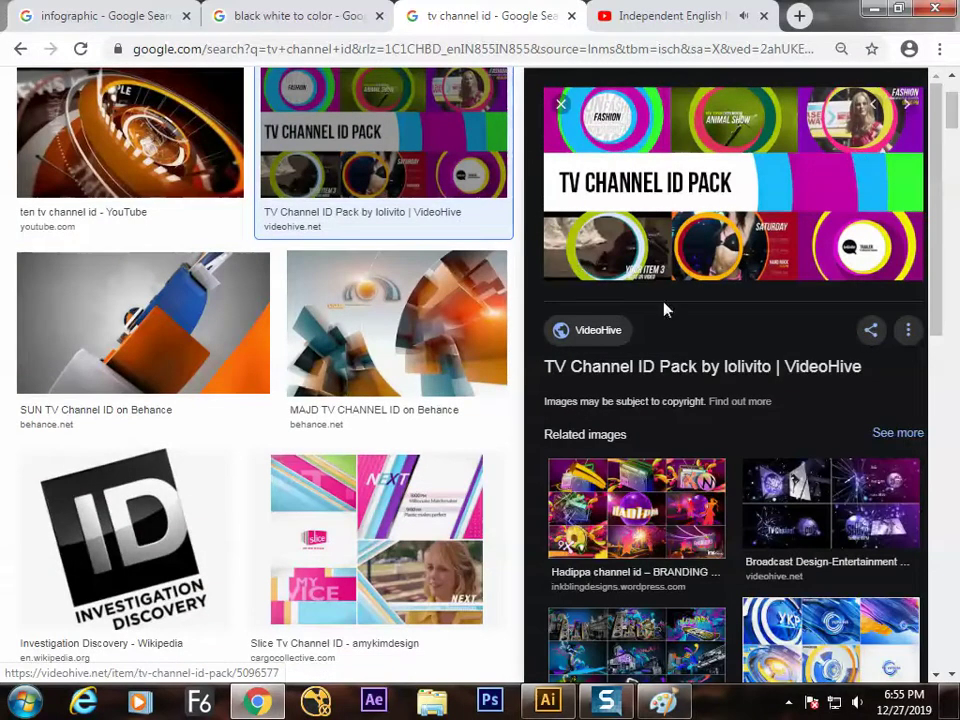
pyautogui.click(636, 508)
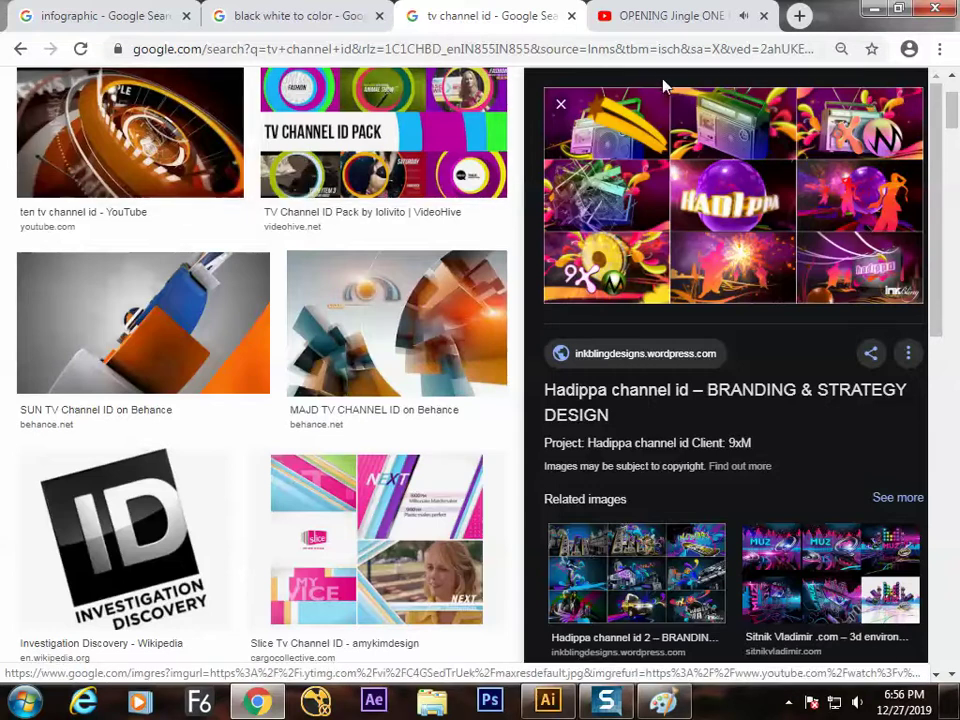
# Search Google for "vicom 18" in a new browser tab and open the Viacom18 home page
pyautogui.click(799, 15)
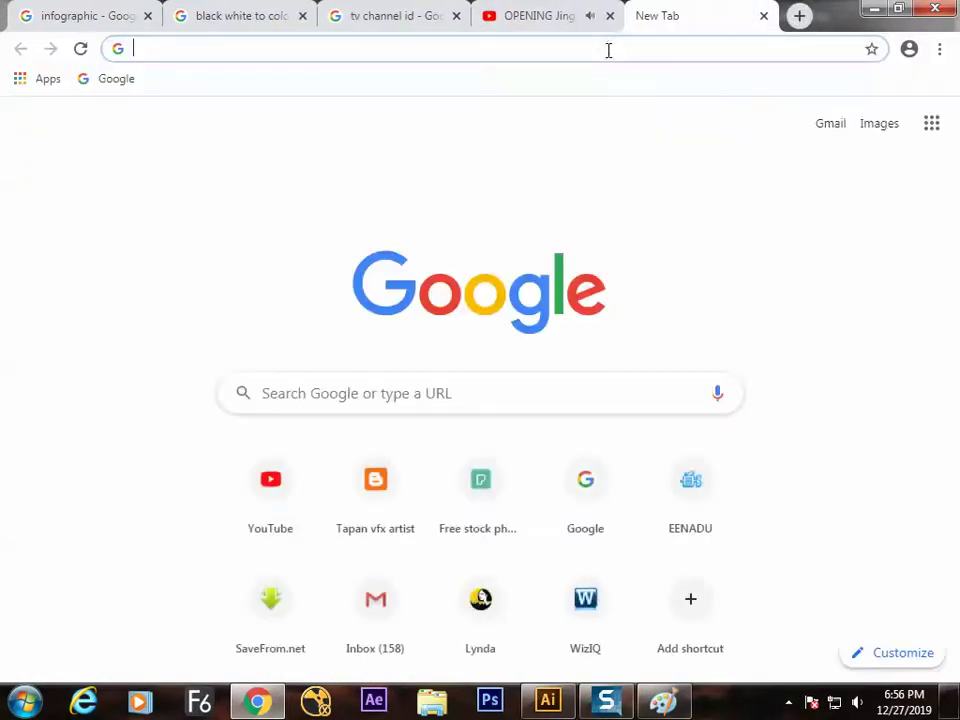
pyautogui.write('vi')
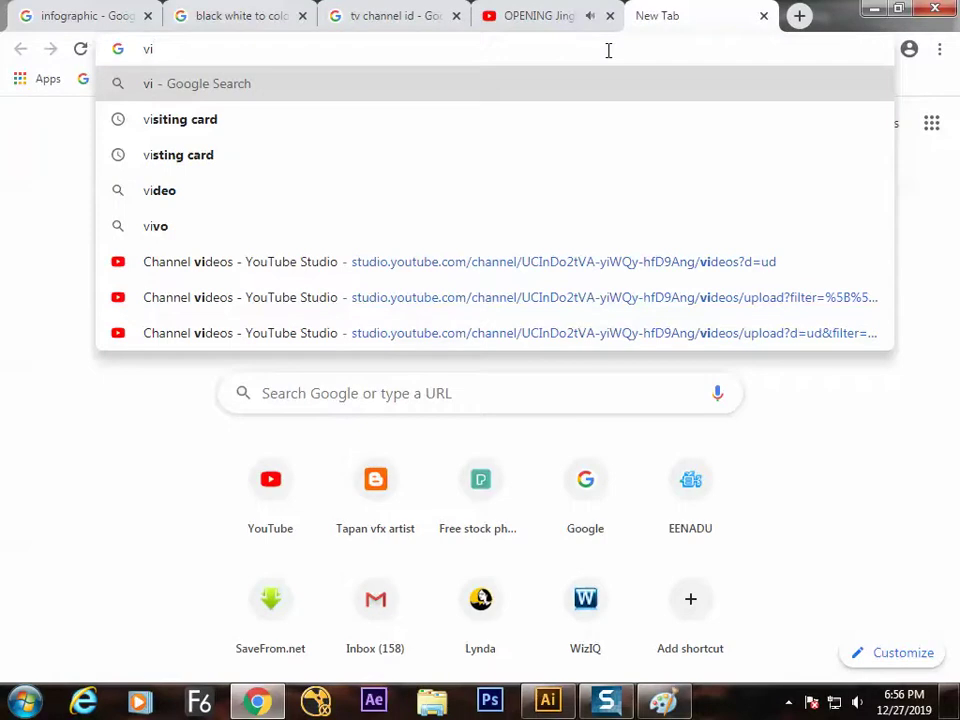
pyautogui.write('com 18')
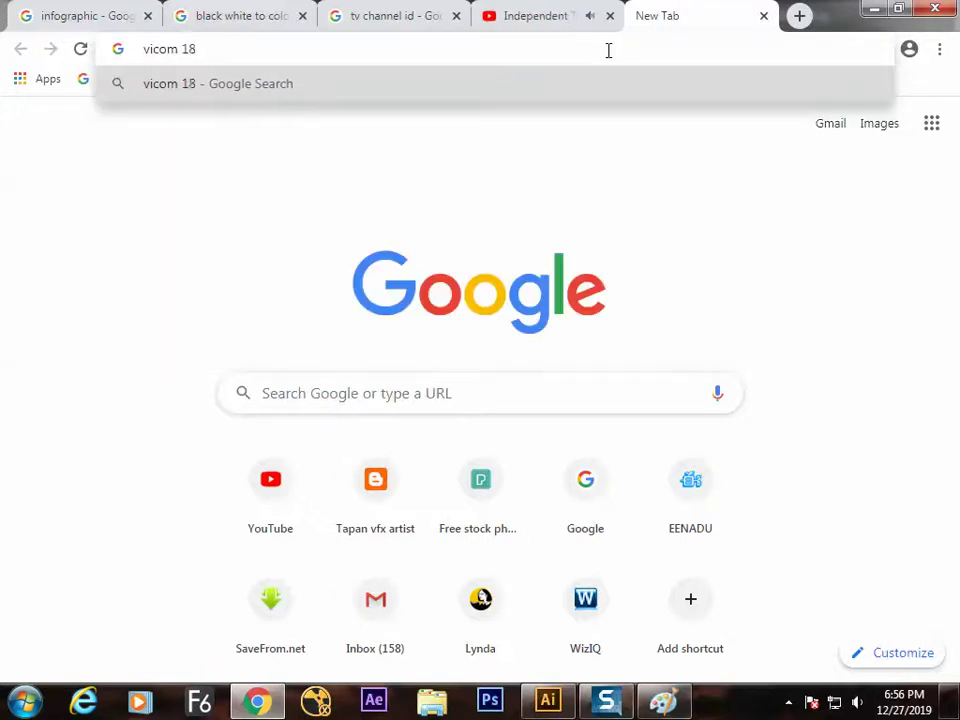
pyautogui.press('Return')
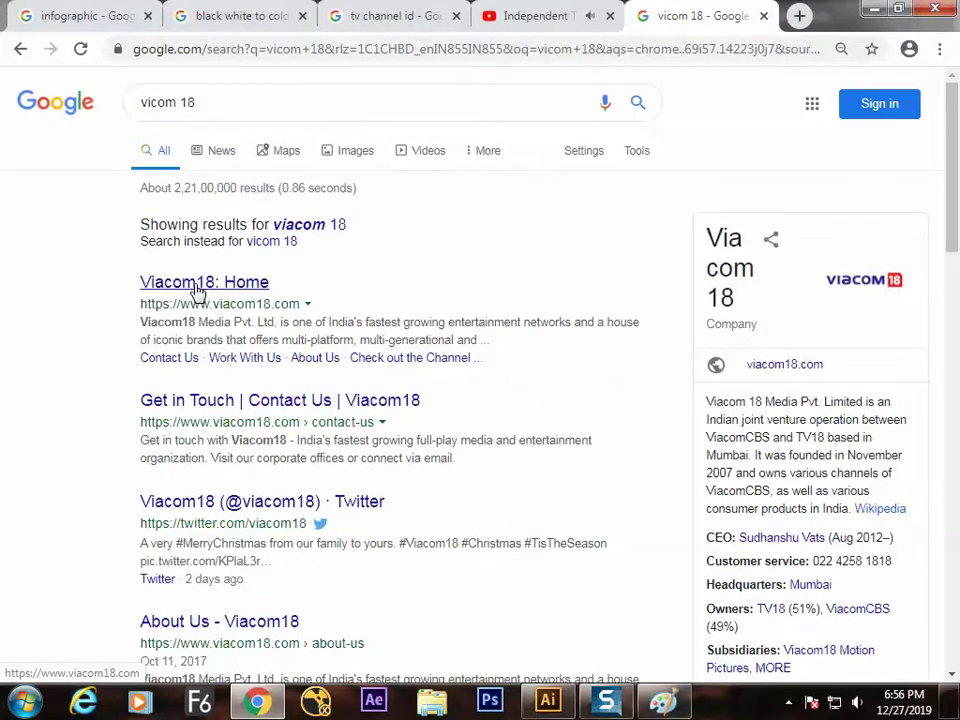
pyautogui.click(198, 290)
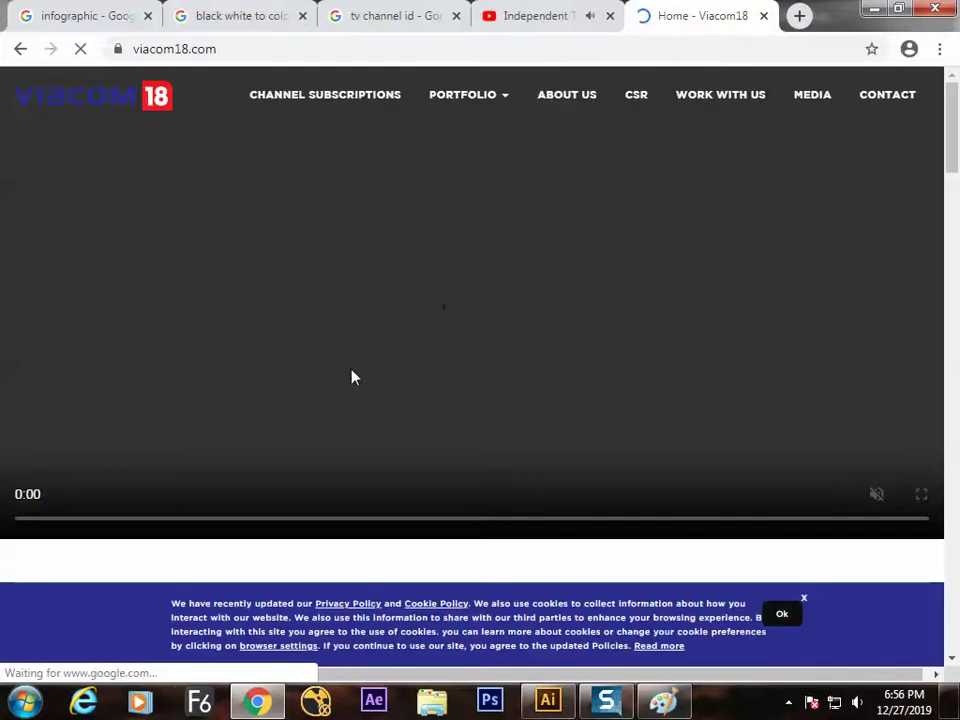
# Examine the Lines of Business brand tree on the Viacom18 home page
pyautogui.scroll(-5, 345, 373)
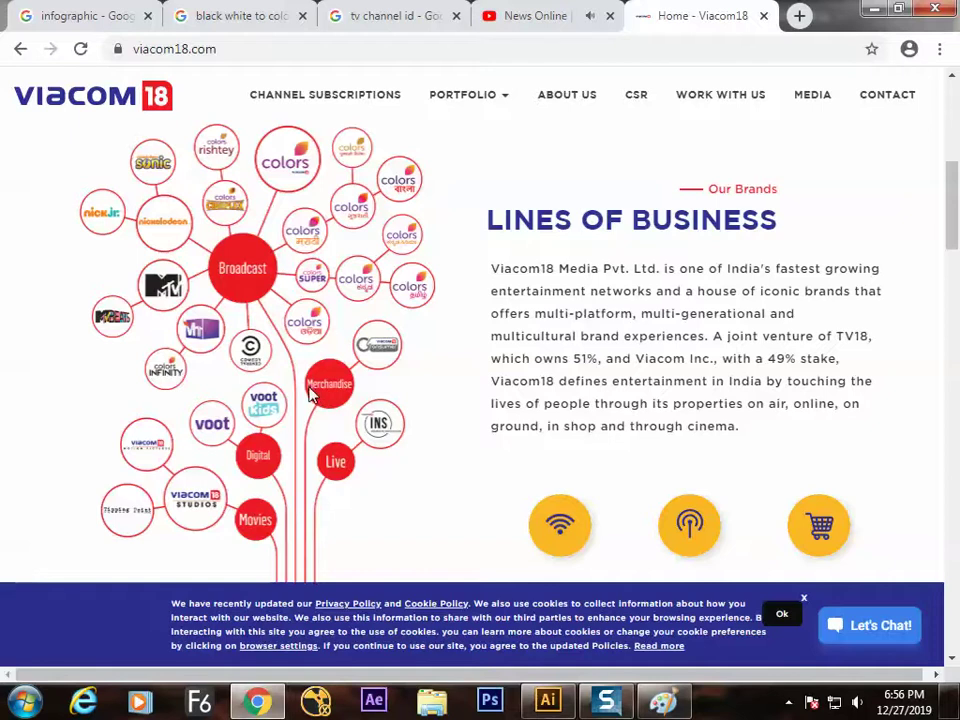
pyautogui.scroll(-4, 310, 393)
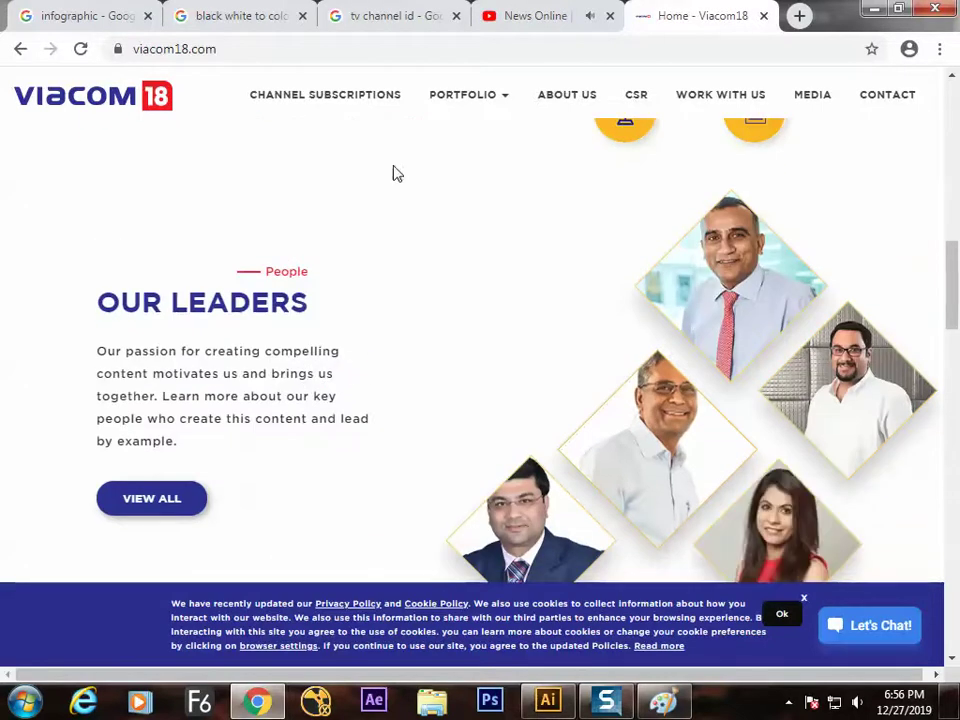
pyautogui.moveTo(949, 274); pyautogui.dragTo(949, 186)
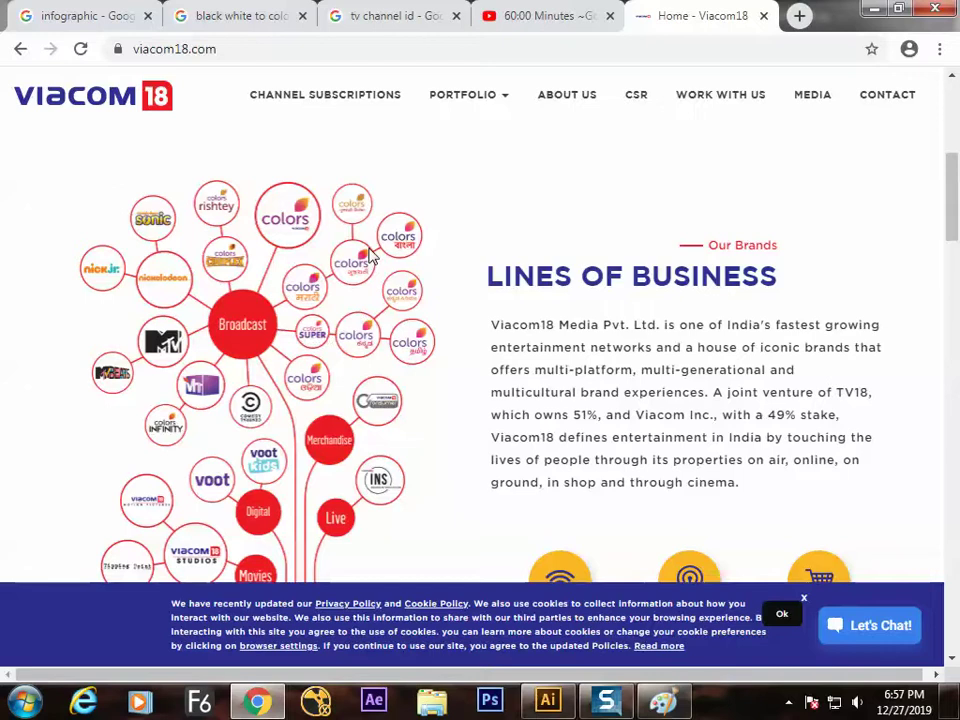
# Look at the Hadippa channel ID preview again and return to the Viacom18 brand tree
pyautogui.click(399, 27)
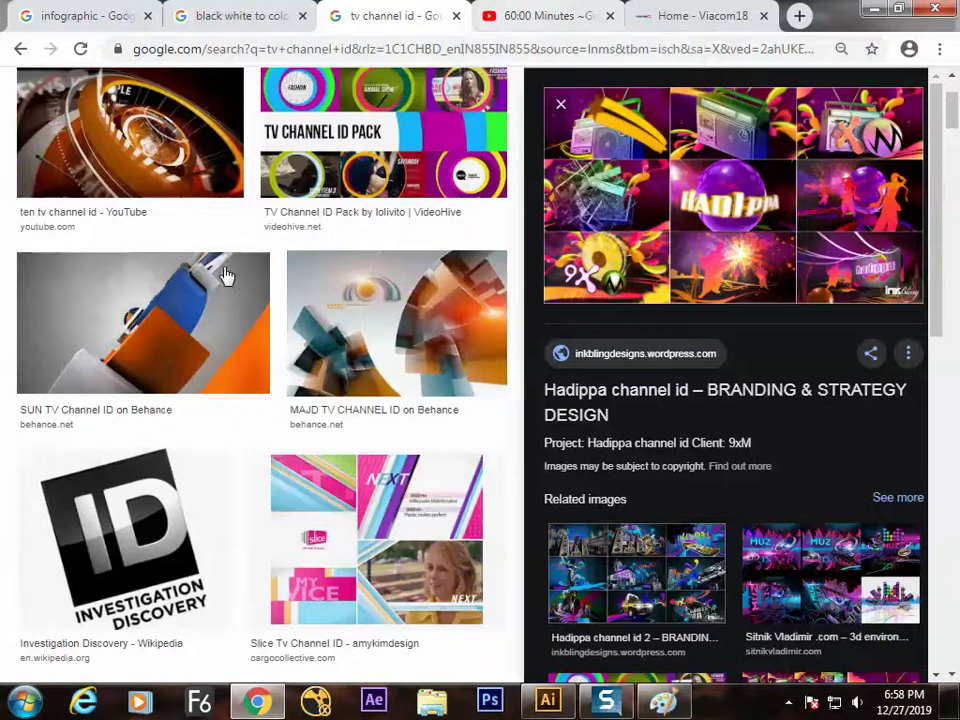
pyautogui.moveTo(737, 168)
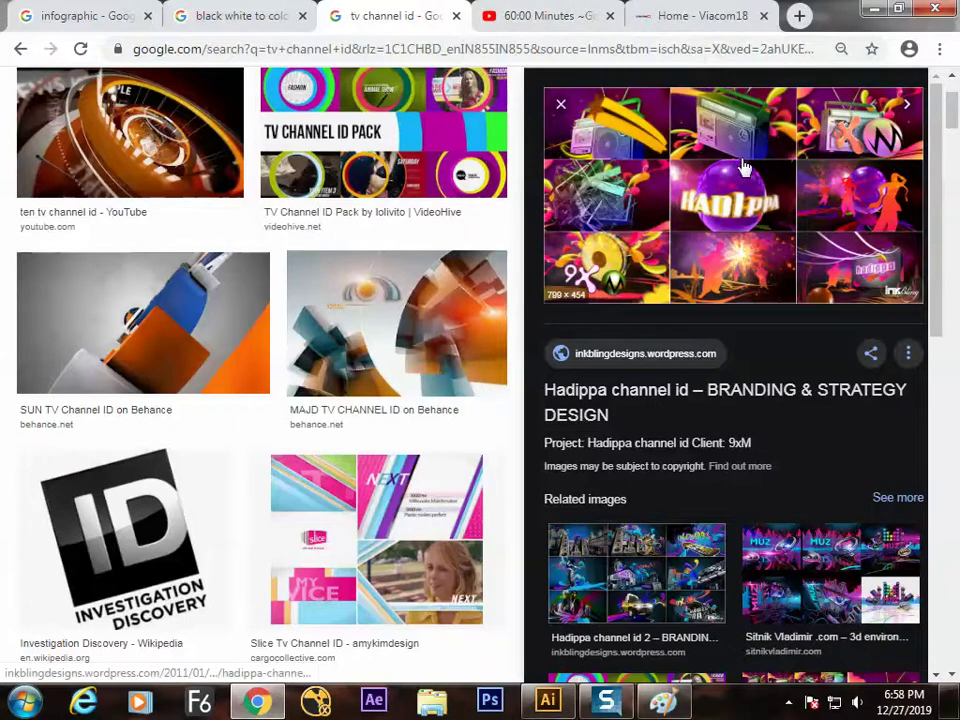
pyautogui.click(578, 20)
pyautogui.click(676, 20)
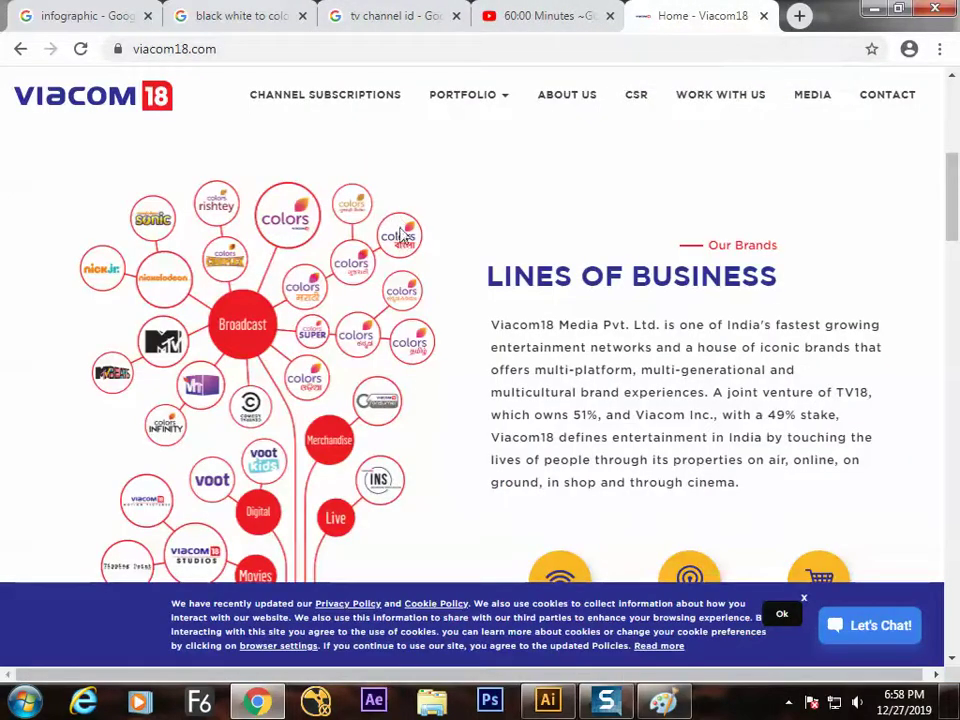
# Search Google for "vfs canada" in a new browser tab and show the image results
pyautogui.click(798, 20)
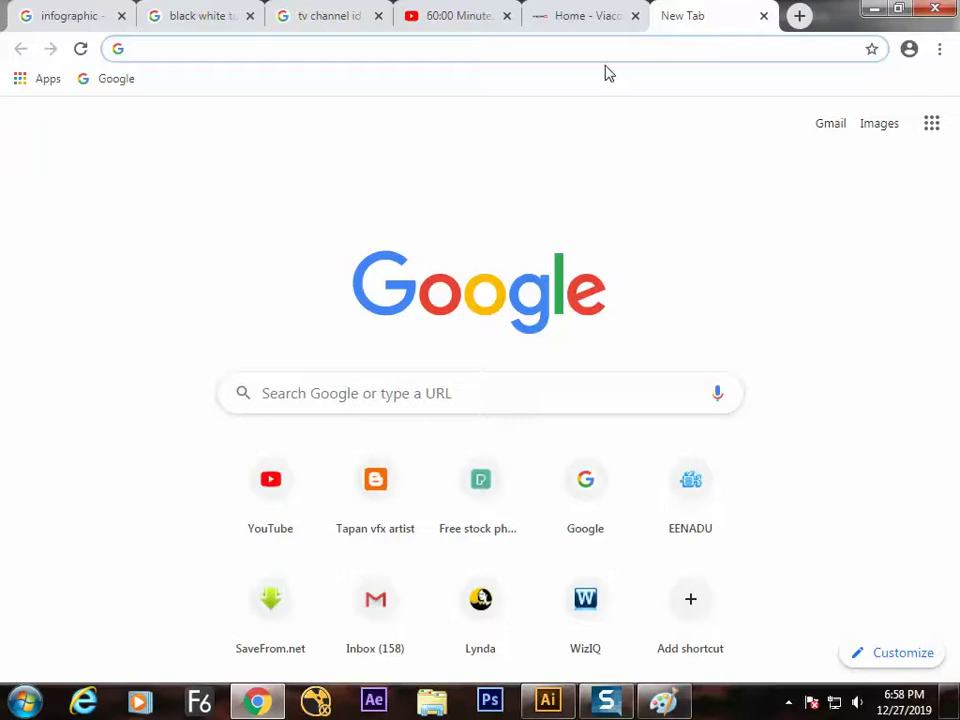
pyautogui.write('c')
pyautogui.press('BackSpace')
pyautogui.press('BackSpace')
pyautogui.write('v')
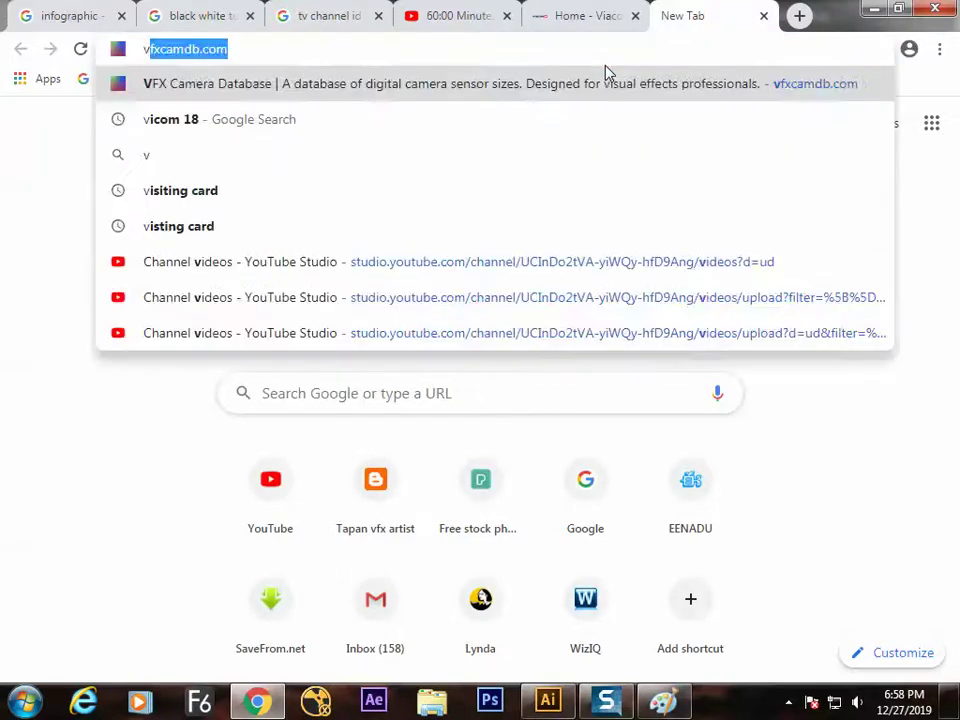
pyautogui.write('fx')
pyautogui.press('BackSpace')
pyautogui.write('s')
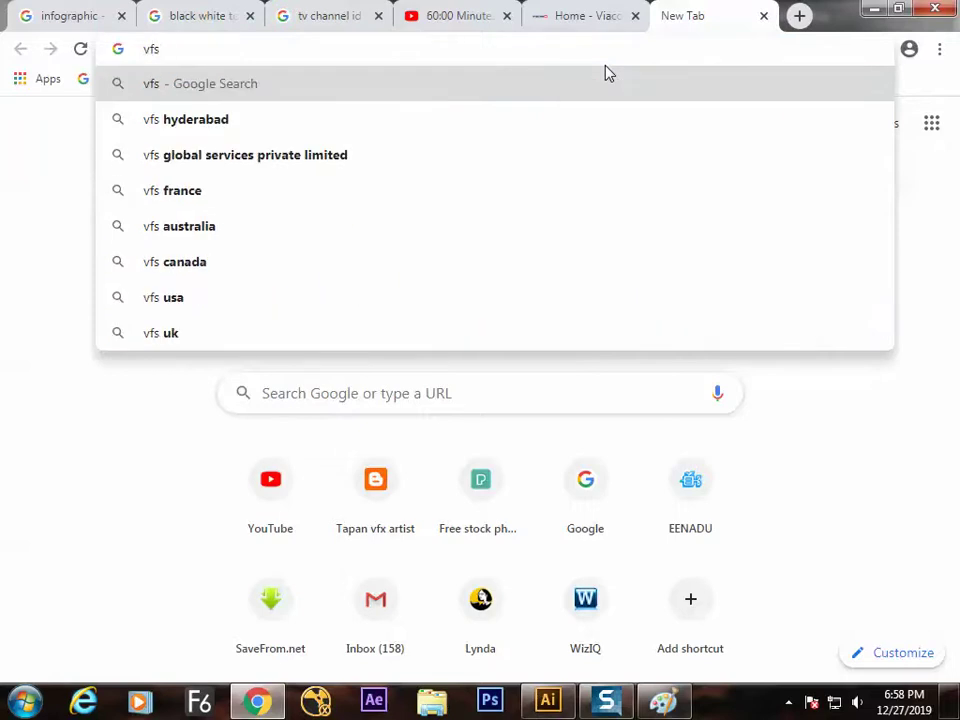
pyautogui.write(' can')
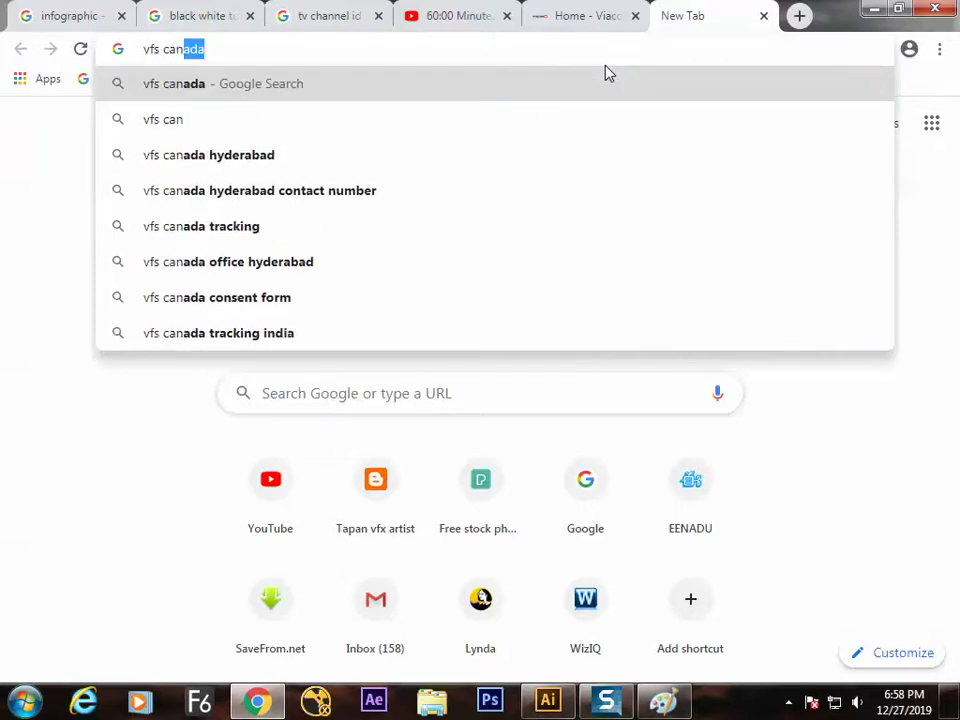
pyautogui.press('Return')
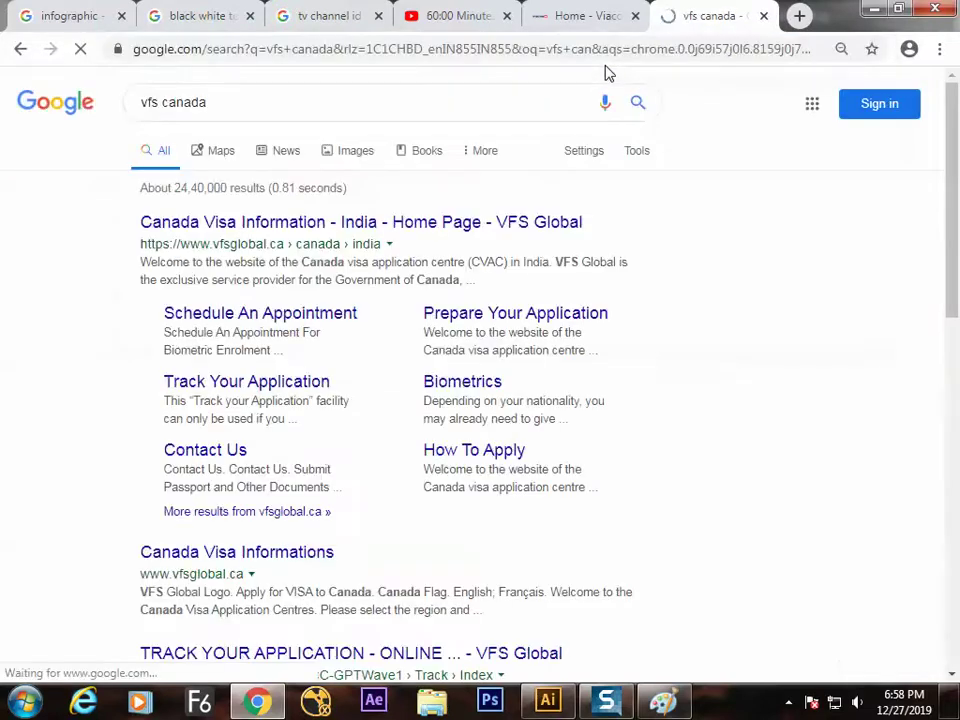
pyautogui.click(364, 156)
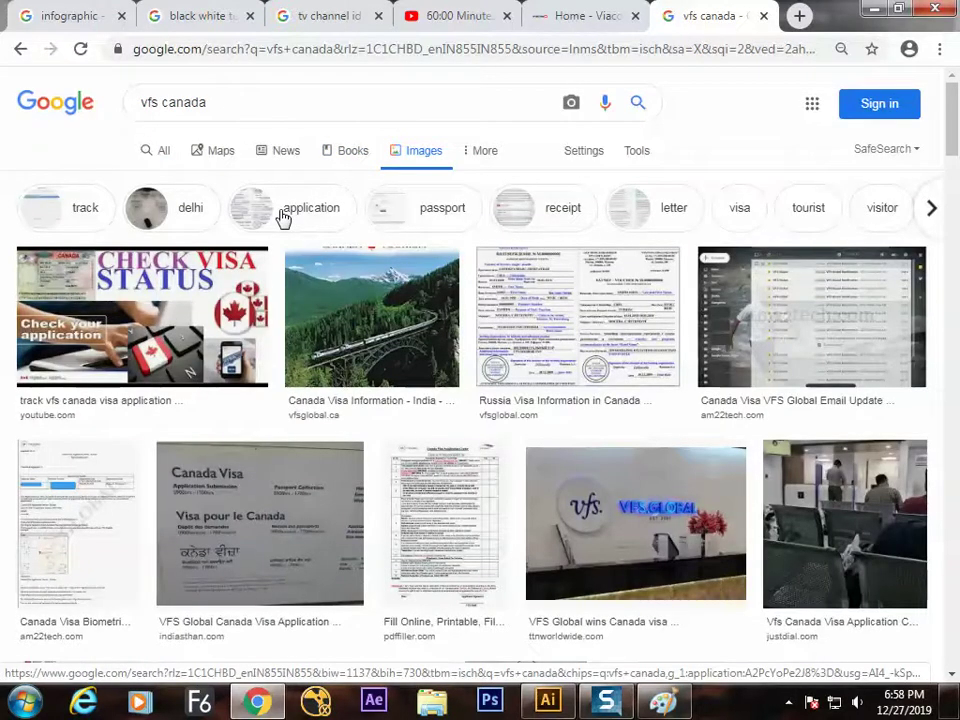
# Replace the image search with "vencover film school" and switch to the video results
pyautogui.click(171, 104)
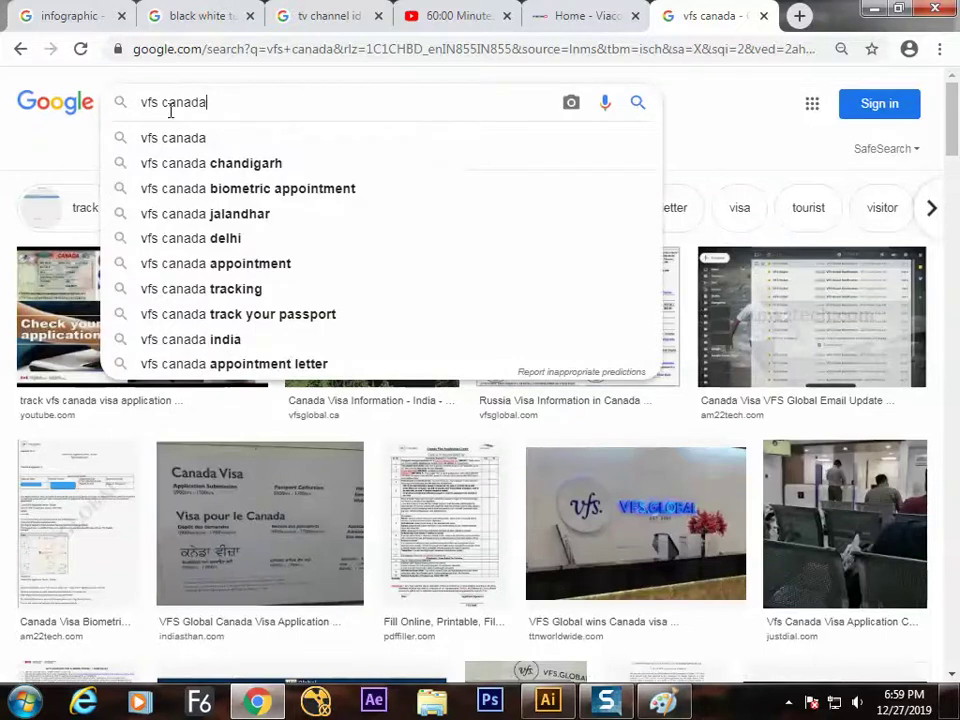
pyautogui.hotkey('ctrl', 'a')
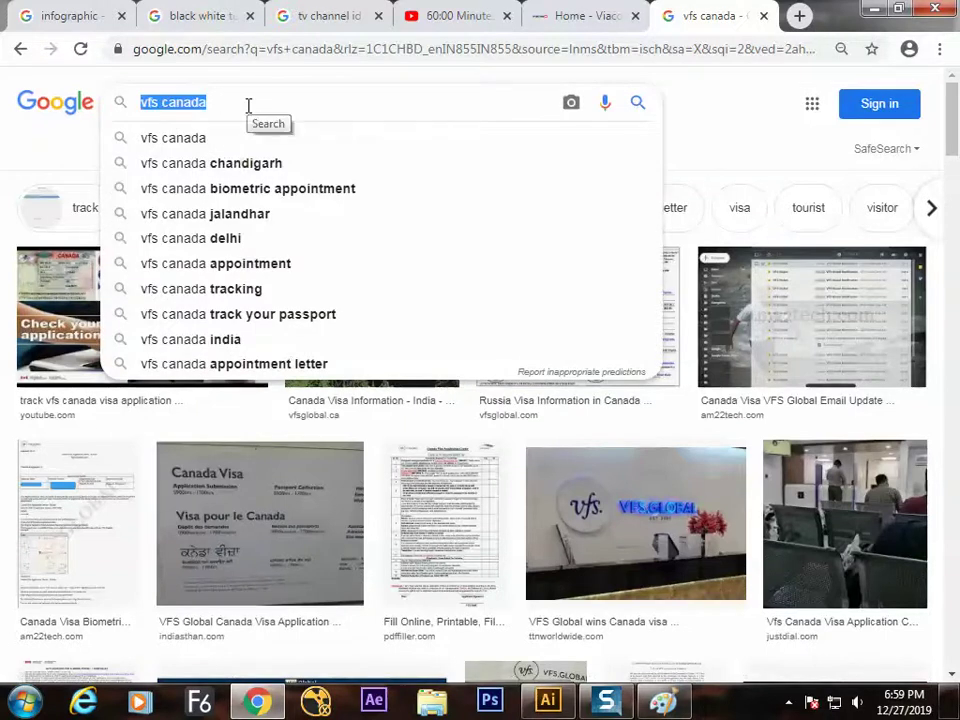
pyautogui.write('vencover ')
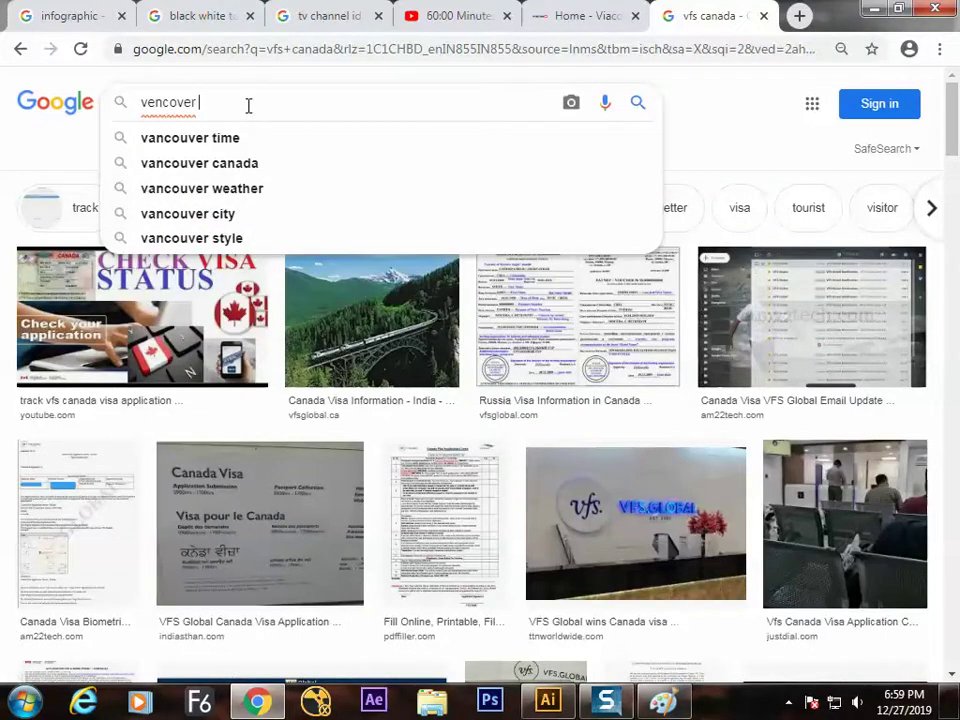
pyautogui.write('flim school')
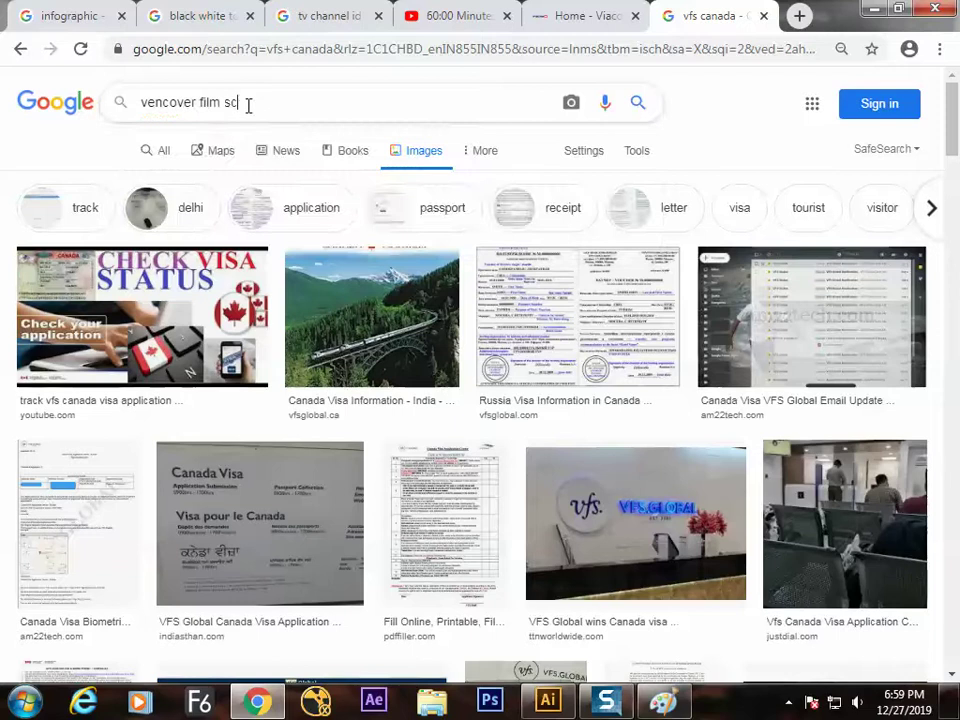
pyautogui.press('Return')
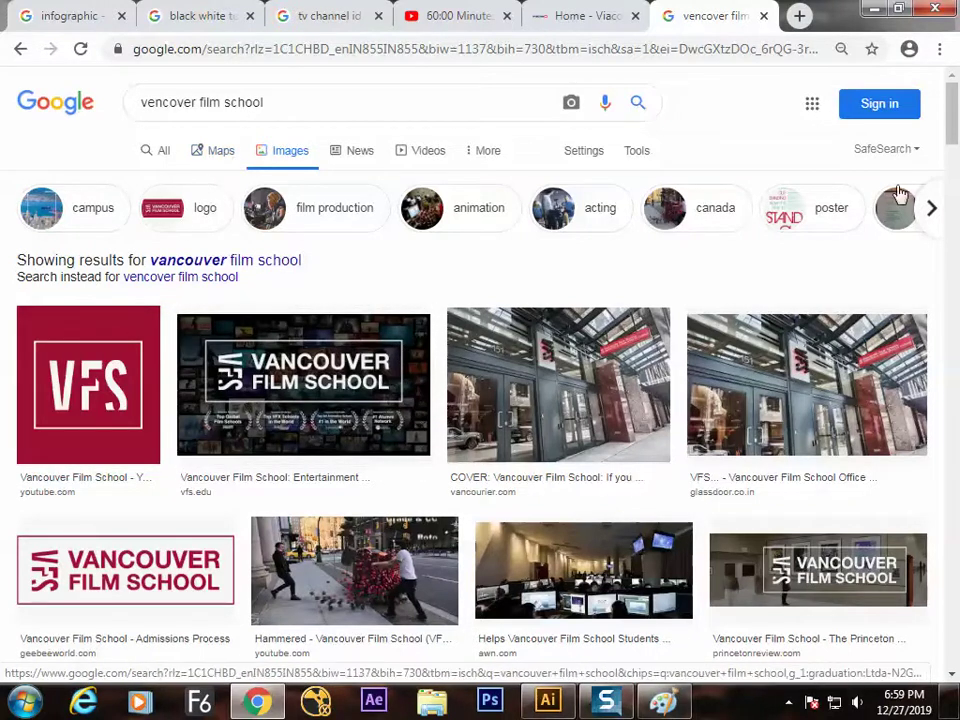
pyautogui.moveTo(953, 146)
pyautogui.mouseDown()
pyautogui.moveTo(953, 188)
pyautogui.moveTo(953, 130)
pyautogui.moveTo(953, 170)
pyautogui.moveTo(953, 140)
pyautogui.mouseUp()
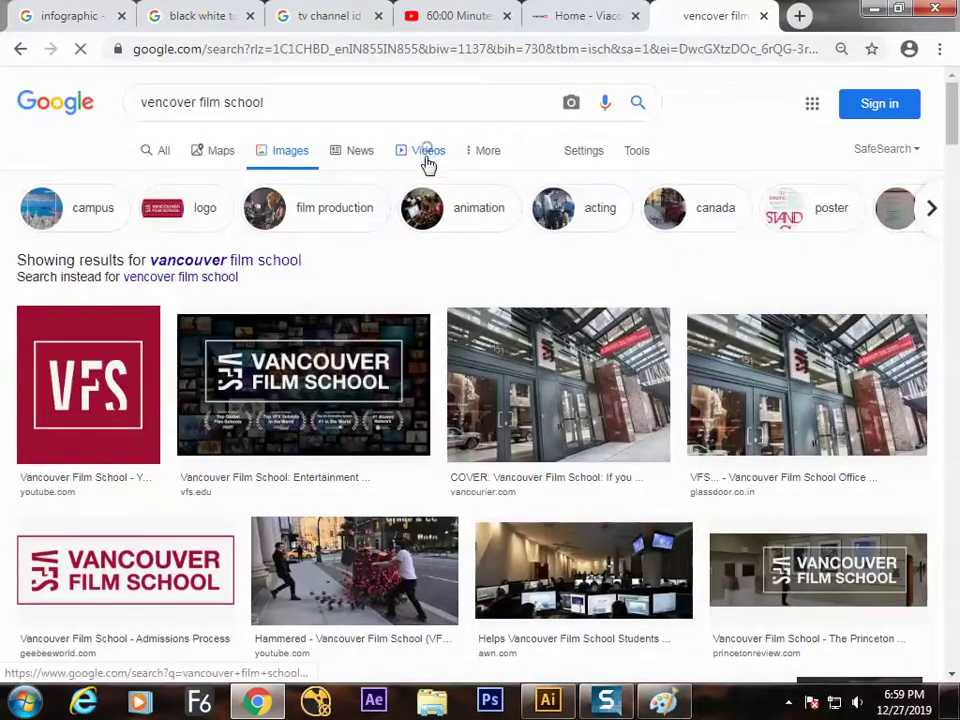
pyautogui.click(429, 153)
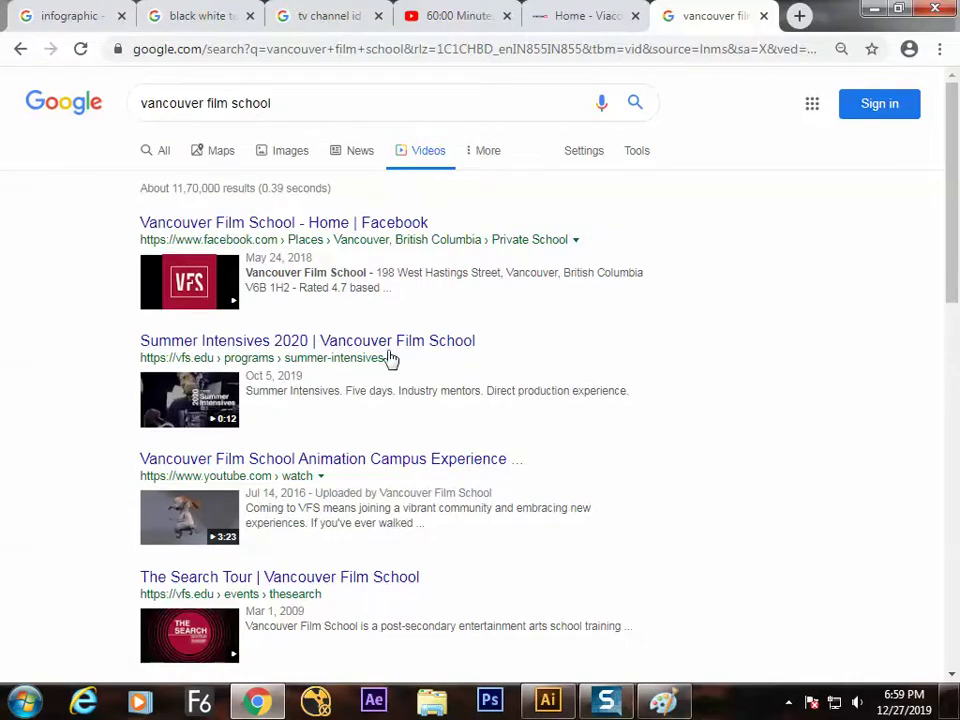
# Go back to the TV channel ID results, view the Hadippa channel ID page on the inkbling site, and return to the results
pyautogui.click(581, 18)
pyautogui.click(447, 22)
pyautogui.click(326, 17)
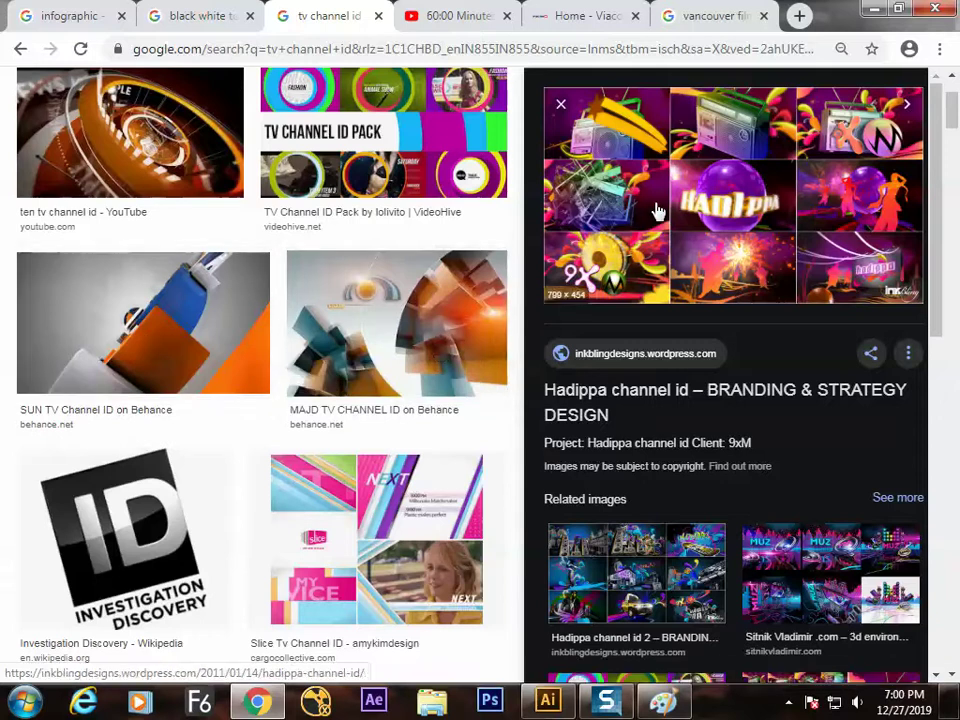
pyautogui.click(628, 172)
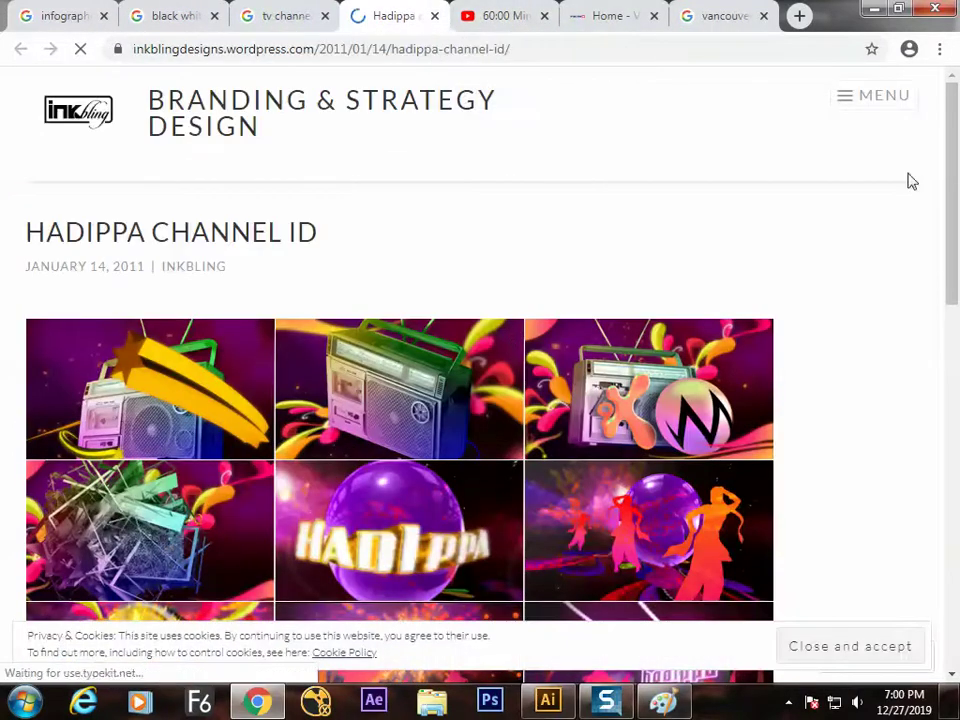
pyautogui.moveTo(951, 180); pyautogui.dragTo(938, 212)
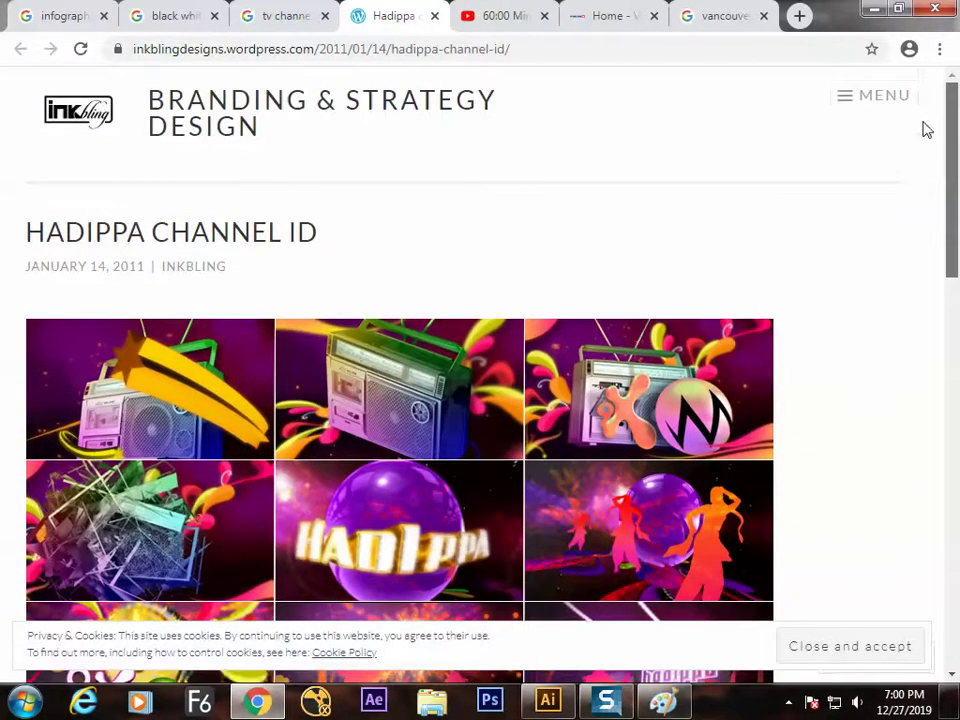
pyautogui.click(278, 16)
# Switch to Illustrator, select the red tail shape, and return to the TV channel ID image results in Chrome
pyautogui.click(545, 700)
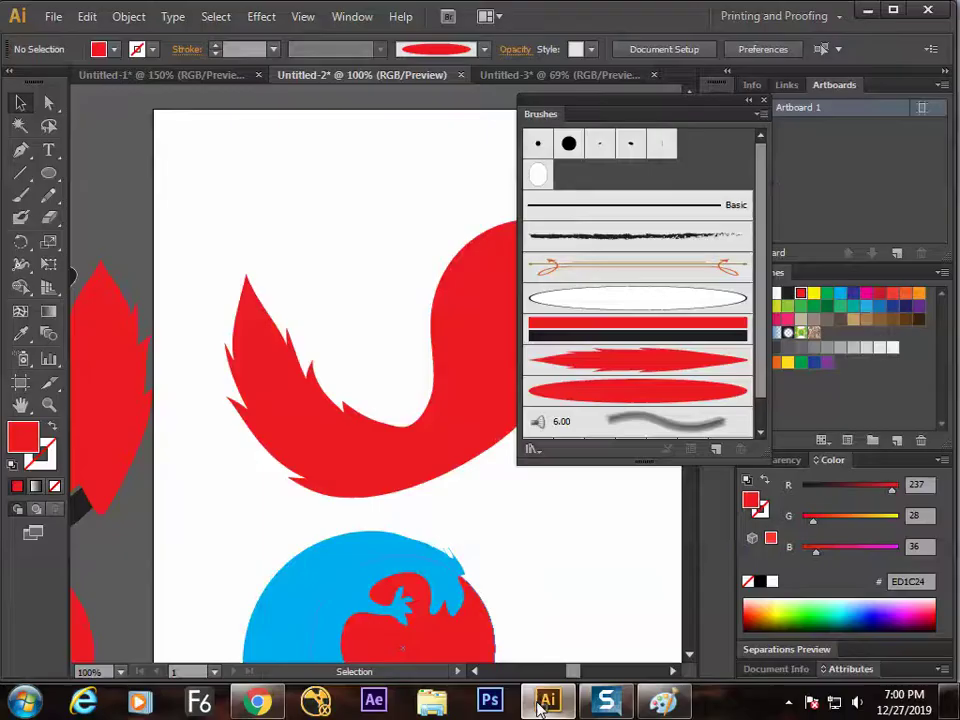
pyautogui.click(372, 479)
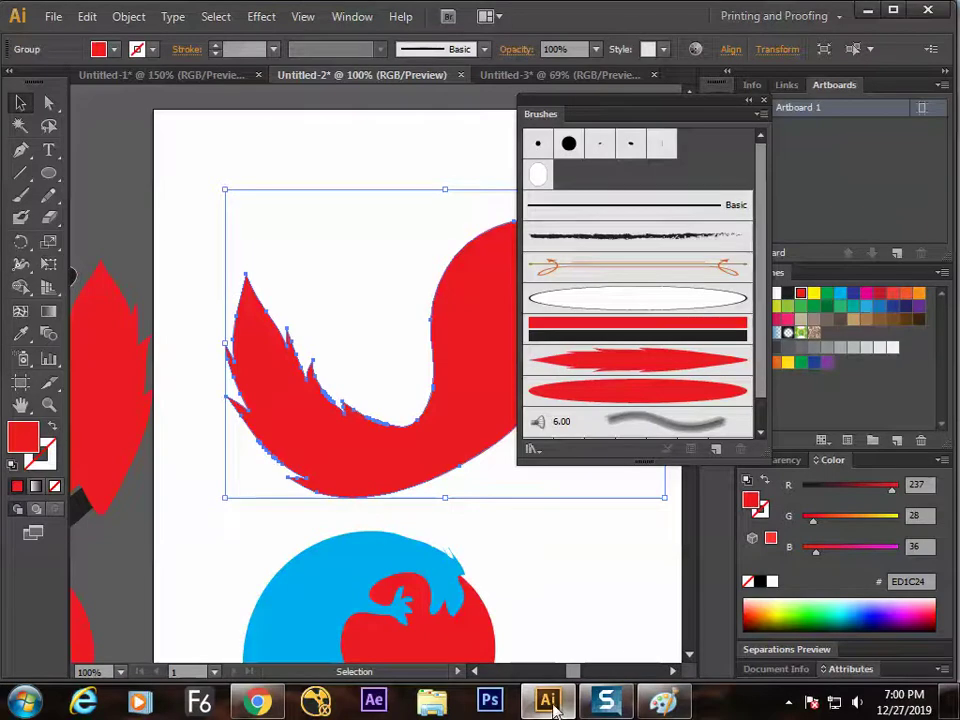
pyautogui.click(258, 700)
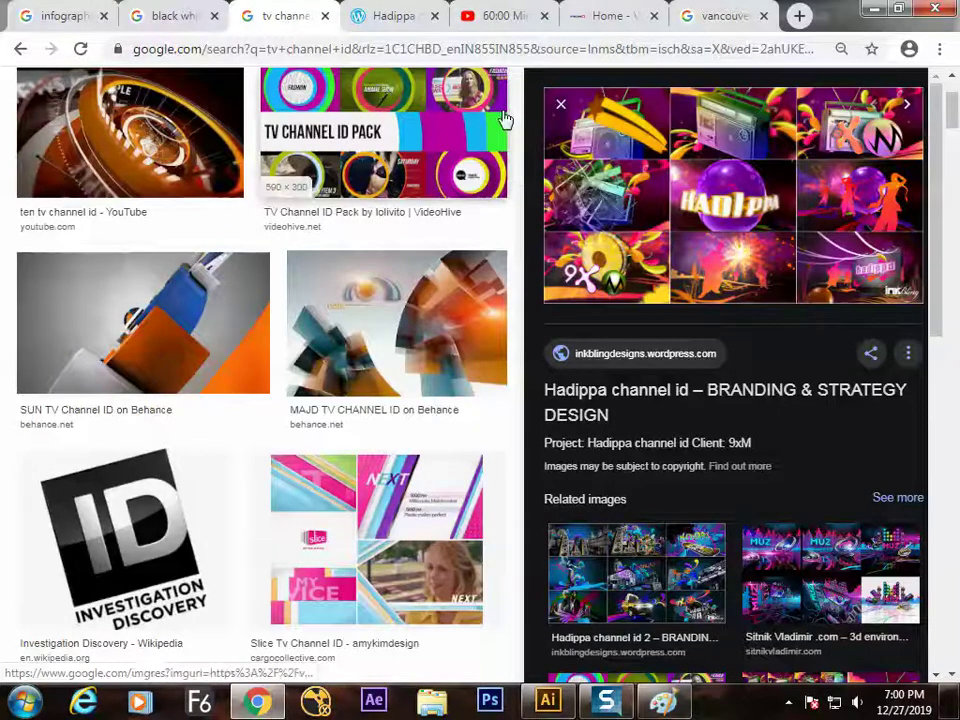
# Switch to Illustrator and create a new A4 document in inches with one artboard
pyautogui.hotkey('alt', 'Tab')
pyautogui.hotkey('ctrl', 'n')
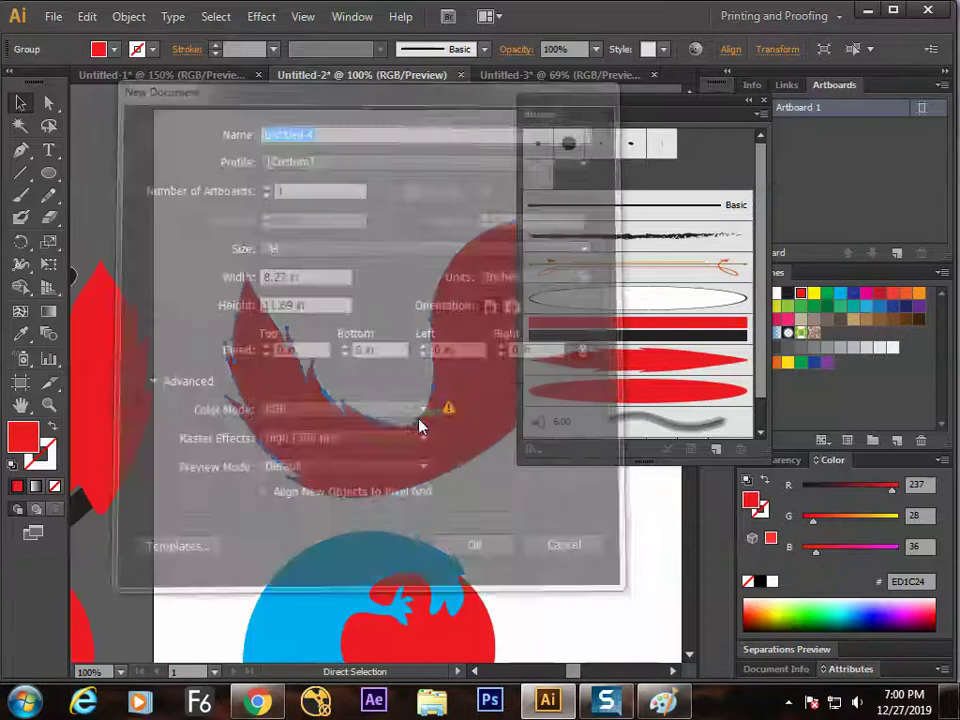
pyautogui.press('Return')
# Draw two narrow vertical rectangles side by side on the upper artboard, the second one longer, and fill them with green 00A651
pyautogui.moveTo(49, 175)
pyautogui.mouseDown()
pyautogui.moveTo(75, 184)
pyautogui.moveTo(85, 173)
pyautogui.mouseUp()
pyautogui.moveTo(284, 205)
pyautogui.mouseDown()
pyautogui.moveTo(287, 276)
pyautogui.moveTo(297, 285)
pyautogui.moveTo(313, 272)
pyautogui.moveTo(311, 349)
pyautogui.mouseUp()
pyautogui.click(827, 293)
pyautogui.press('v')
pyautogui.click(320, 335)
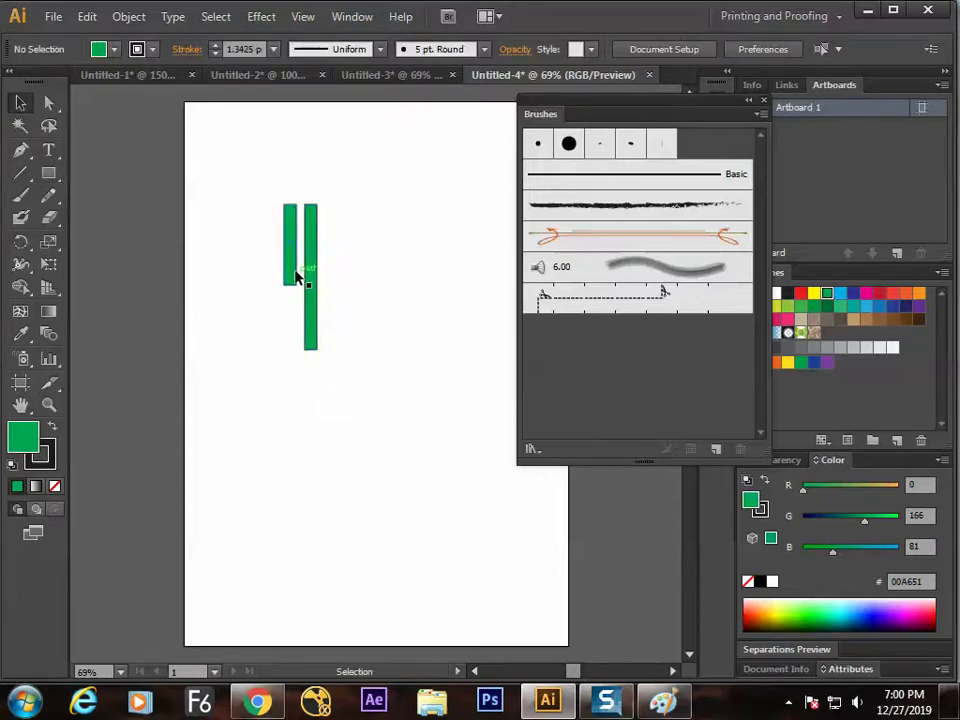
# Copy the shorter green bar below itself and turn it into three small green squares spaced down the same column
pyautogui.moveTo(292, 271); pyautogui.dragTo(293, 347)
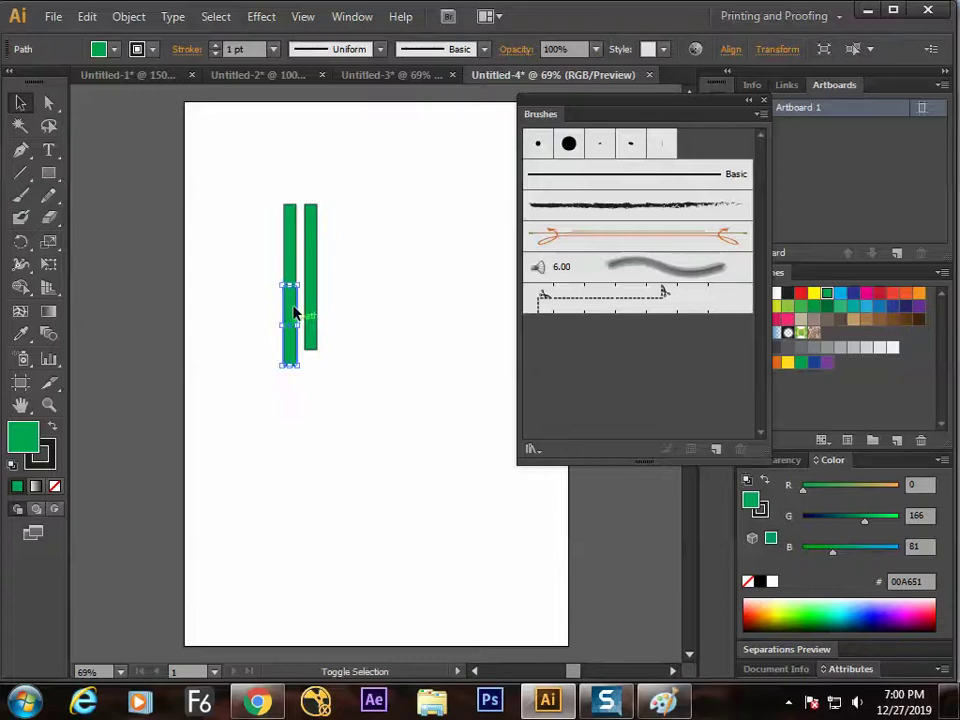
pyautogui.moveTo(289, 284); pyautogui.dragTo(292, 405)
pyautogui.click(320, 334)
pyautogui.click(356, 358)
# Copy the longer green bar beside itself, narrow the copy into a thin line and lengthen it to reach the lowest square
pyautogui.click(323, 330)
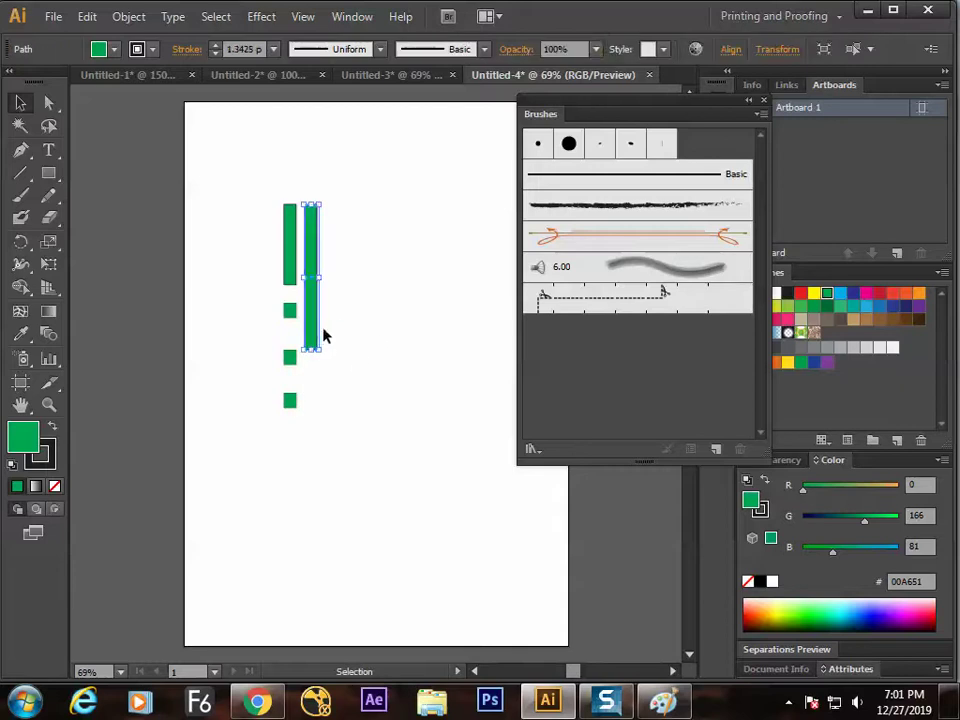
pyautogui.moveTo(321, 332); pyautogui.dragTo(343, 333)
pyautogui.moveTo(343, 277); pyautogui.dragTo(337, 270)
pyautogui.moveTo(334, 350); pyautogui.dragTo(339, 399)
pyautogui.click(345, 365)
pyautogui.click(339, 360)
pyautogui.moveTo(343, 317); pyautogui.dragTo(336, 306)
# Fill the thin vertical line with cyan 00AEEF and deselect it
pyautogui.moveTo(373, 197); pyautogui.dragTo(221, 452)
pyautogui.click(368, 338)
pyautogui.click(334, 321)
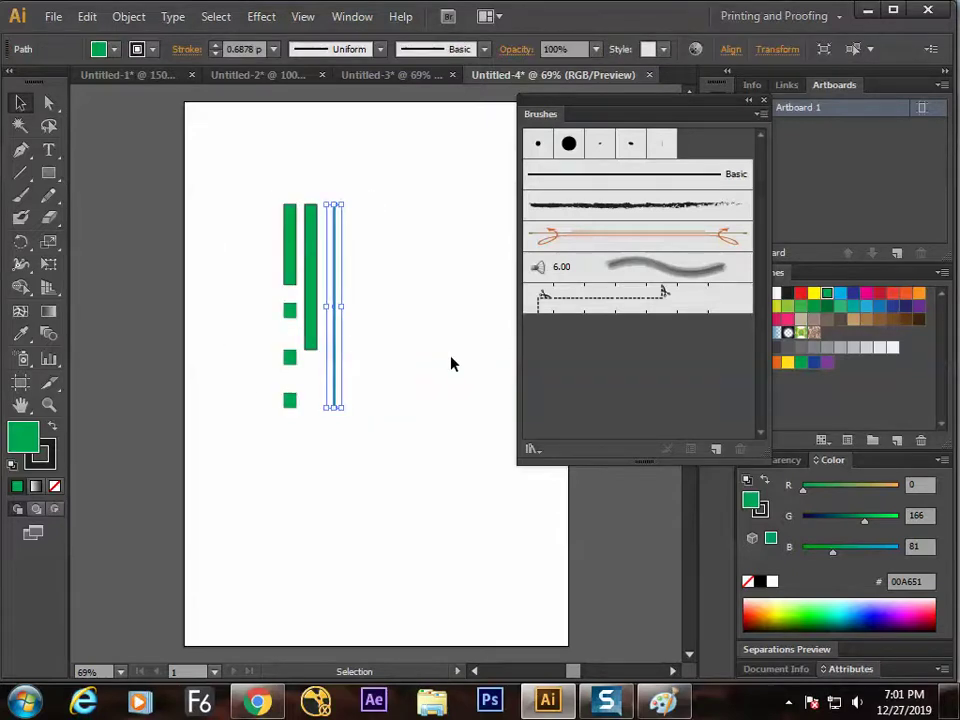
pyautogui.click(843, 300)
pyautogui.click(390, 392)
# Remove the outline from all the bars, squares and the thin line, and create a new art brush from them
pyautogui.moveTo(407, 208); pyautogui.dragTo(246, 394)
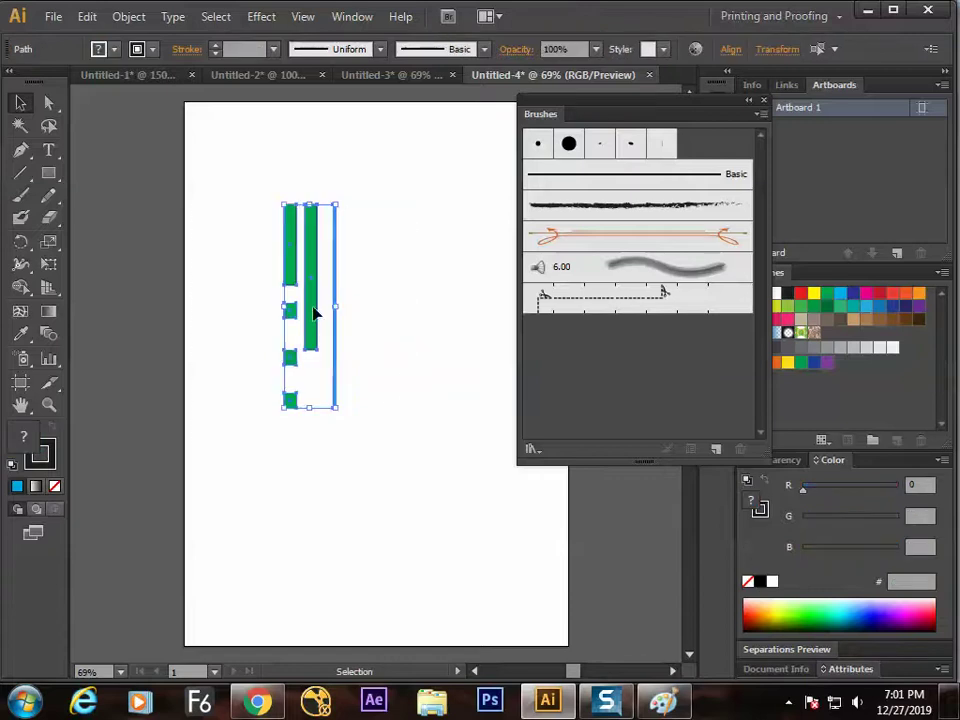
pyautogui.click(54, 486)
pyautogui.moveTo(306, 223); pyautogui.dragTo(394, 373)
pyautogui.moveTo(329, 322); pyautogui.dragTo(570, 360)
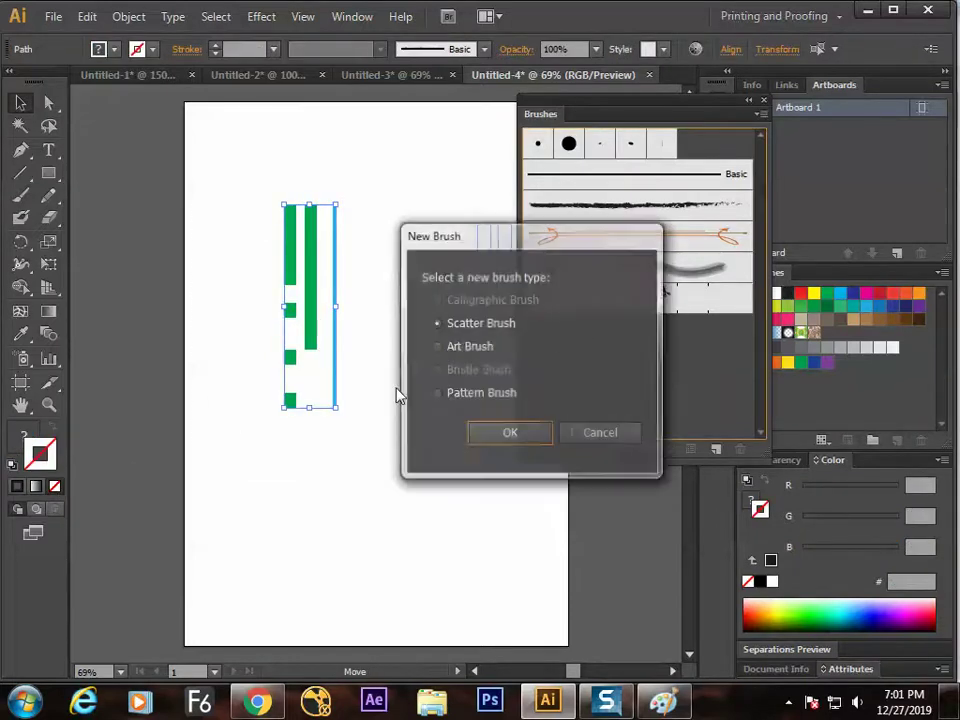
pyautogui.click(468, 347)
pyautogui.click(504, 436)
pyautogui.click(781, 594)
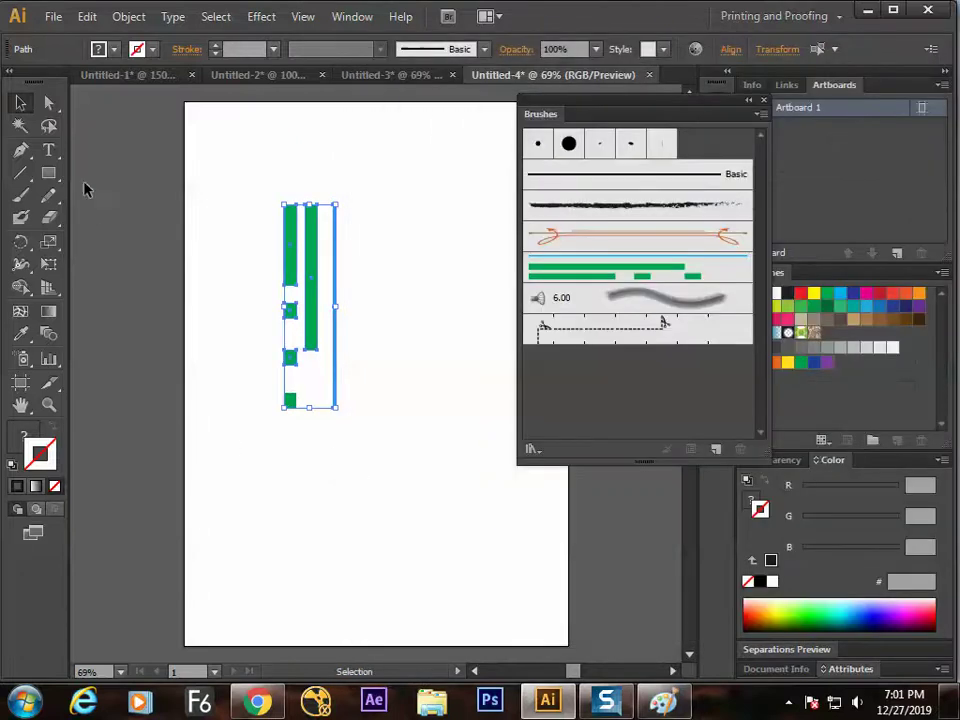
# Draw an unfilled circle with a cyan outline on the lower artboard and apply the new bar art brush to it
pyautogui.click(95, 210)
pyautogui.click(48, 172)
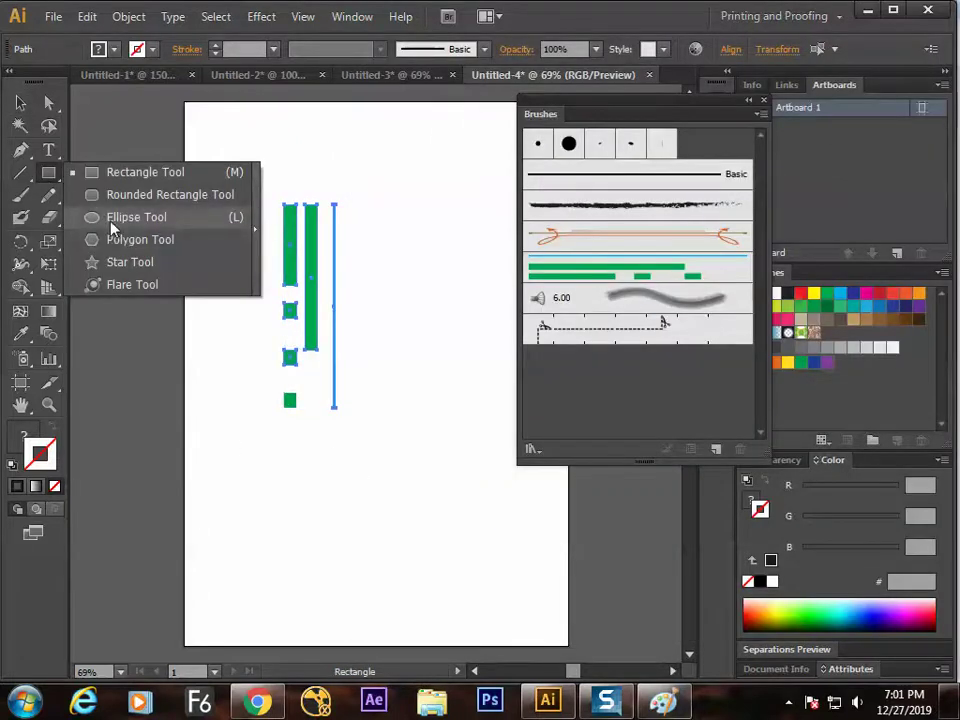
pyautogui.click(112, 228)
pyautogui.moveTo(309, 459); pyautogui.dragTo(377, 514)
pyautogui.press('v')
pyautogui.moveTo(329, 481); pyautogui.dragTo(432, 522)
pyautogui.click(51, 428)
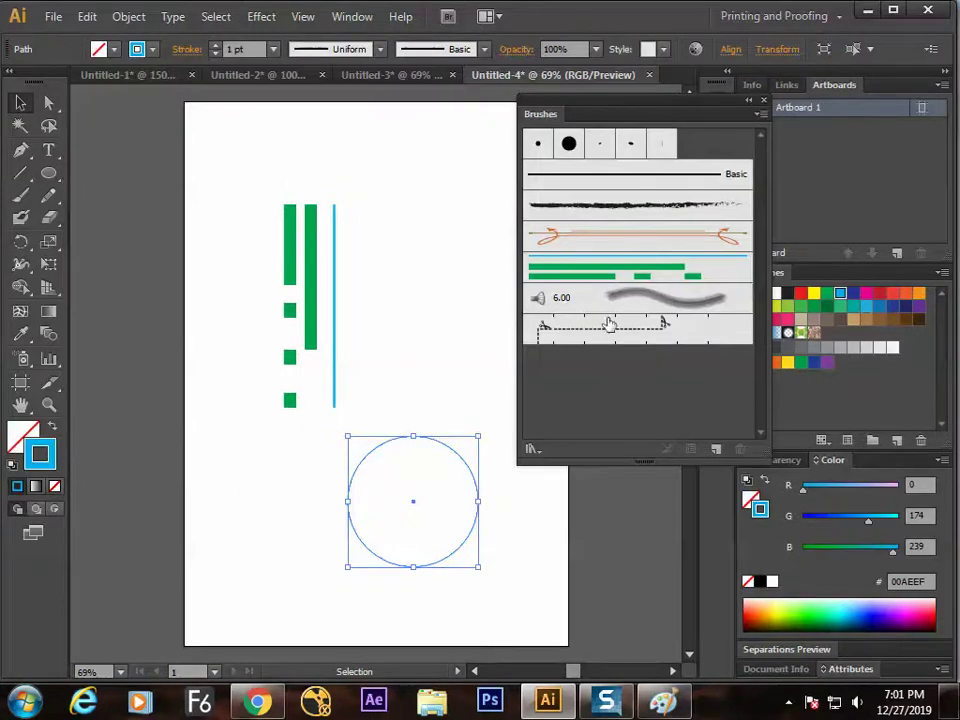
pyautogui.click(605, 279)
pyautogui.click(450, 400)
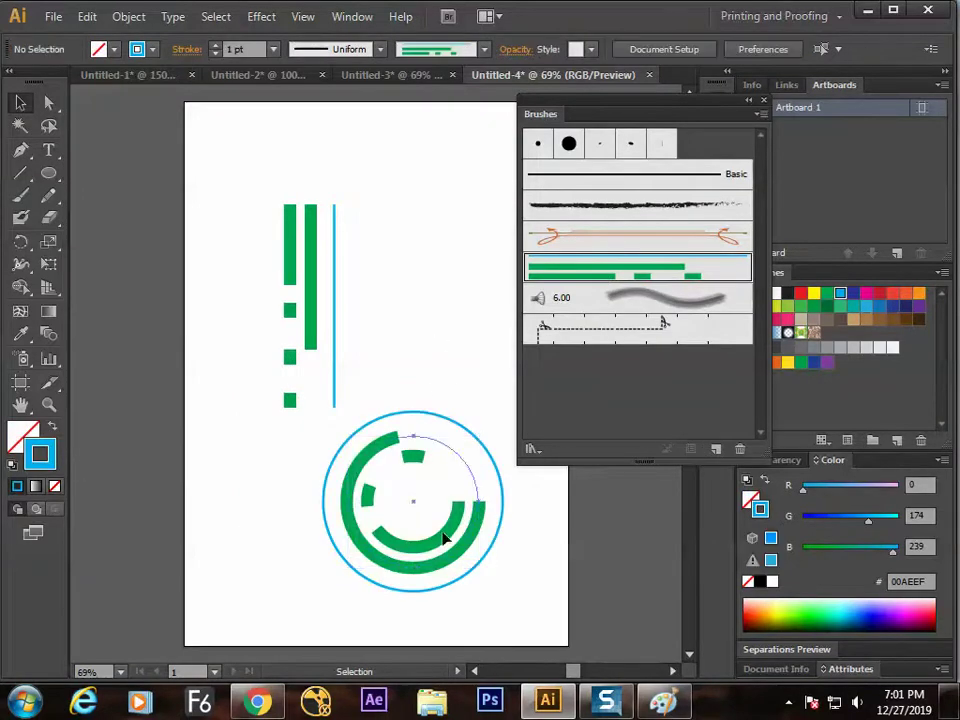
# Move the original bars off the artboard's left side and place the brushed ring in the upper half of the artboard
pyautogui.moveTo(445, 538); pyautogui.dragTo(275, 536)
pyautogui.click(424, 431)
pyautogui.click(310, 300)
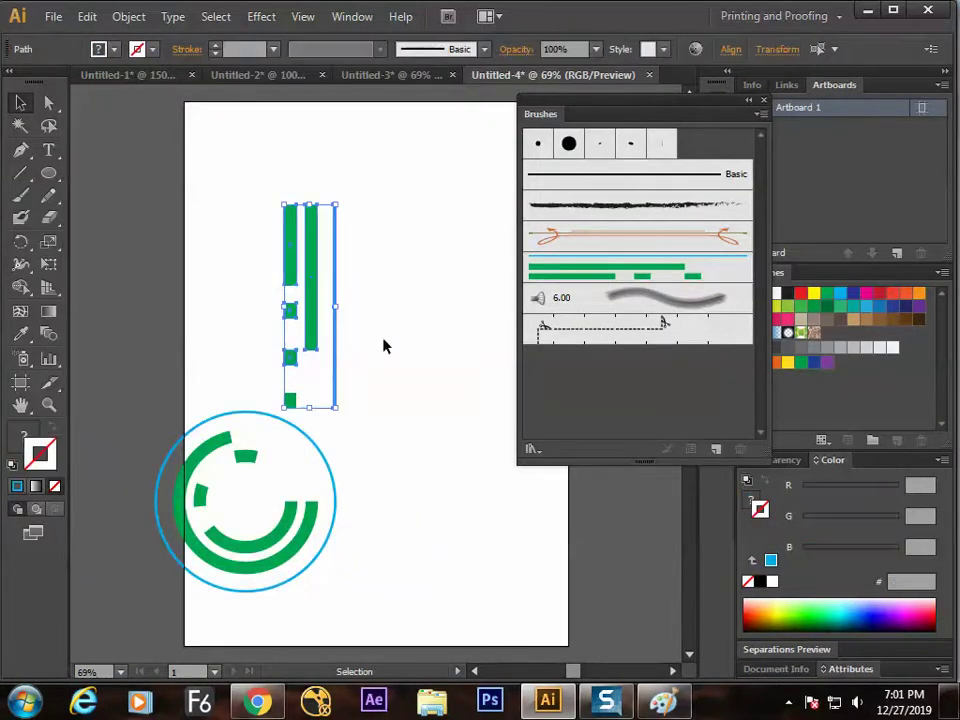
pyautogui.moveTo(218, 458); pyautogui.dragTo(263, 513)
pyautogui.click(310, 330)
pyautogui.moveTo(318, 310); pyautogui.dragTo(166, 266)
pyautogui.moveTo(300, 516); pyautogui.dragTo(354, 276)
pyautogui.click(375, 477)
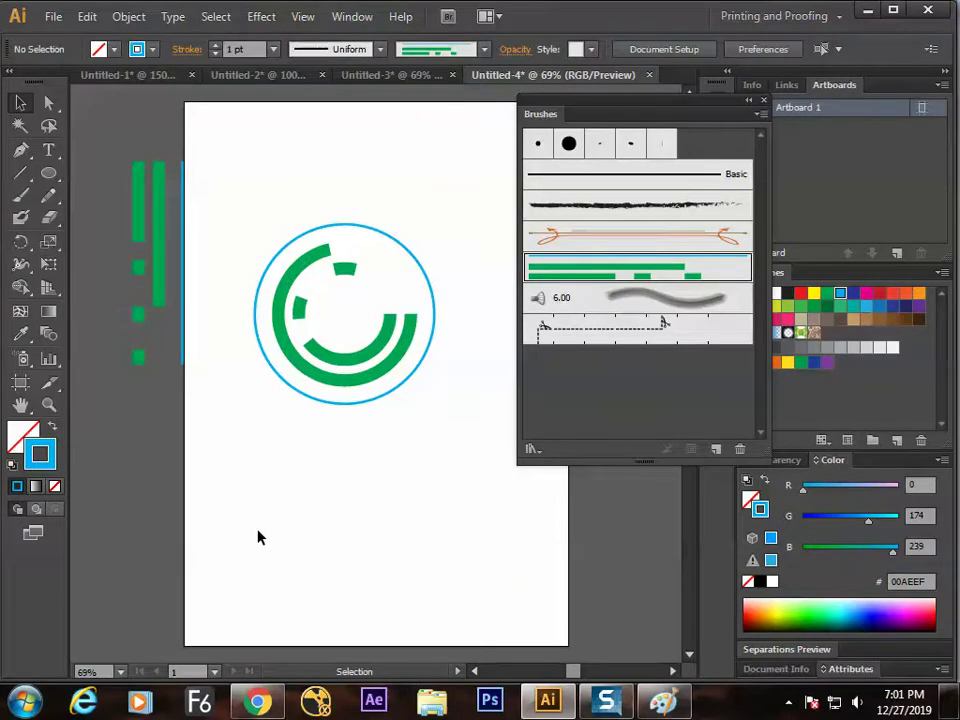
# Rotate the brushed ring with Free Transform until its gap faces left, and compare it with the TV channel ID images in Chrome
pyautogui.moveTo(422, 426); pyautogui.dragTo(303, 517)
pyautogui.press('e')
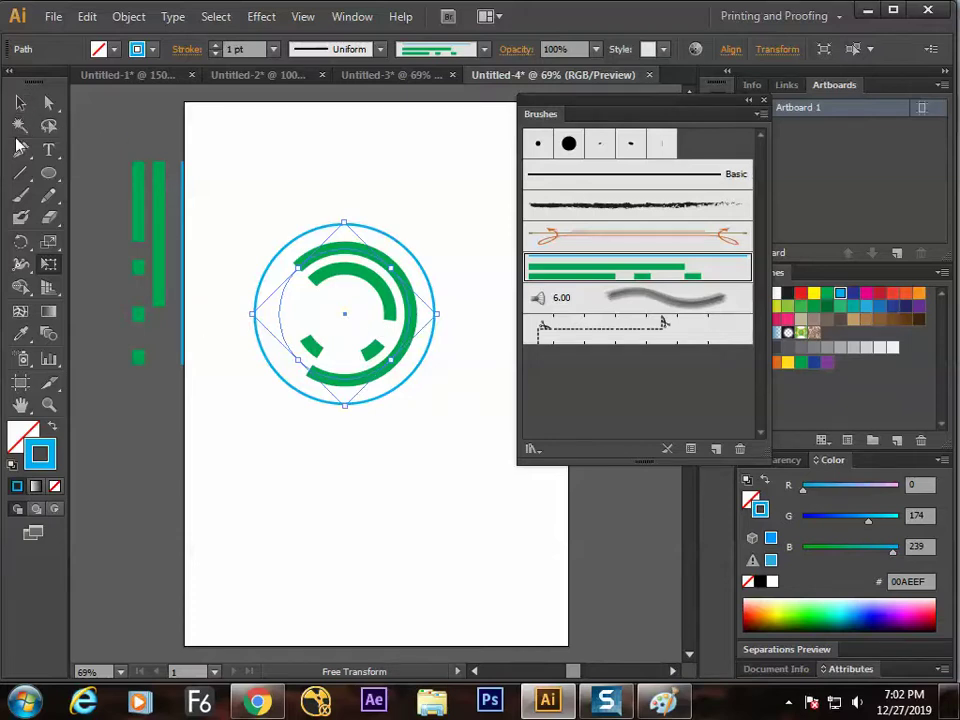
pyautogui.hotkey('alt', 'Tab')
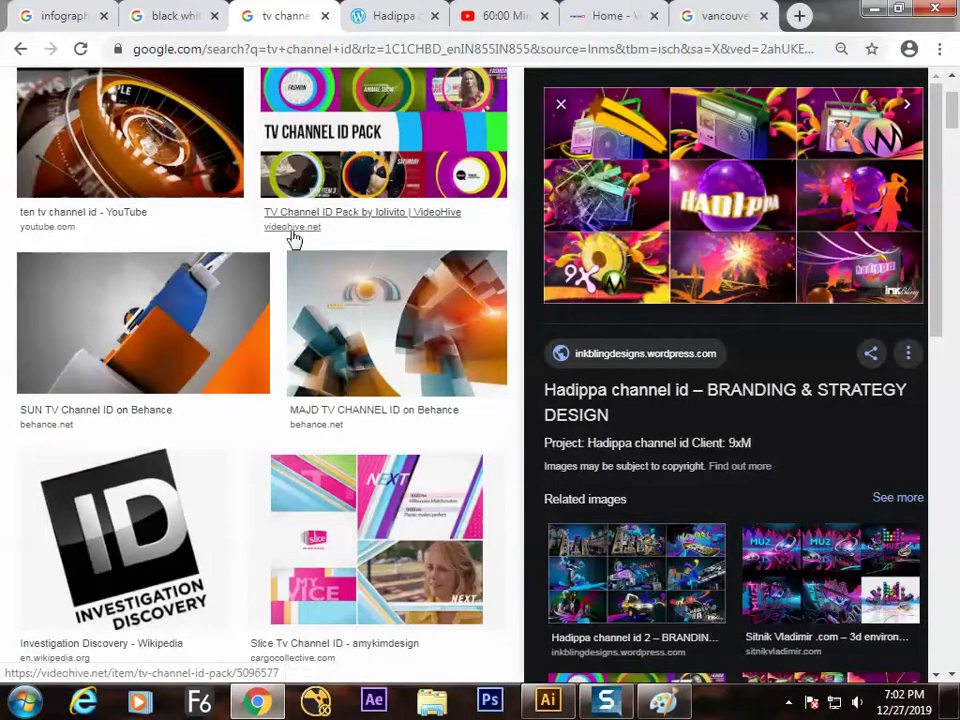
pyautogui.hotkey('alt', 'Tab')
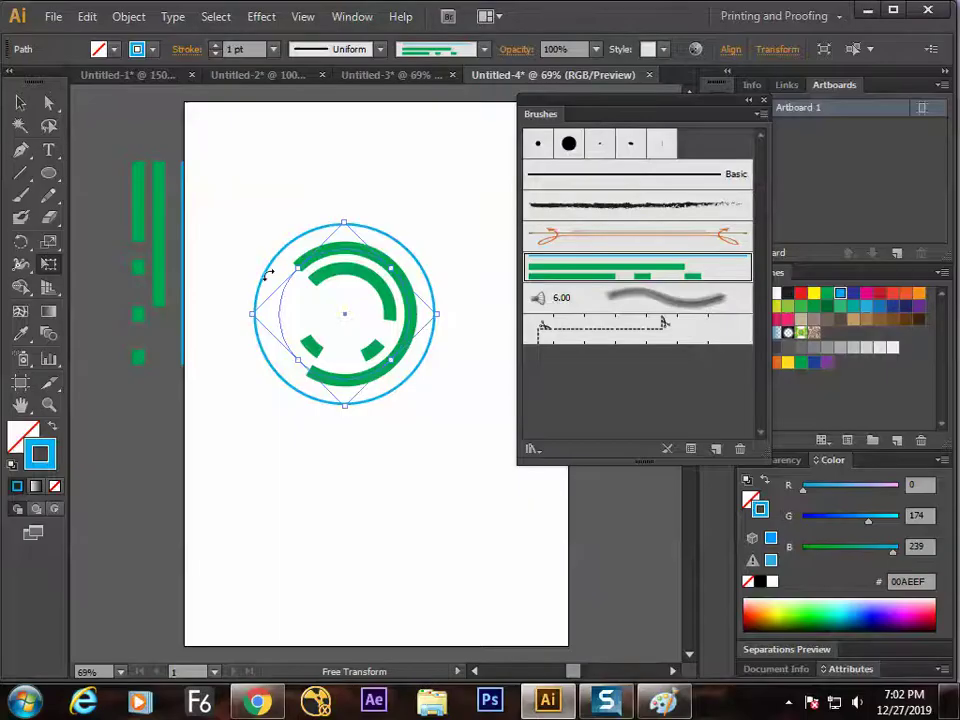
pyautogui.hotkey('ctrl', 'z')
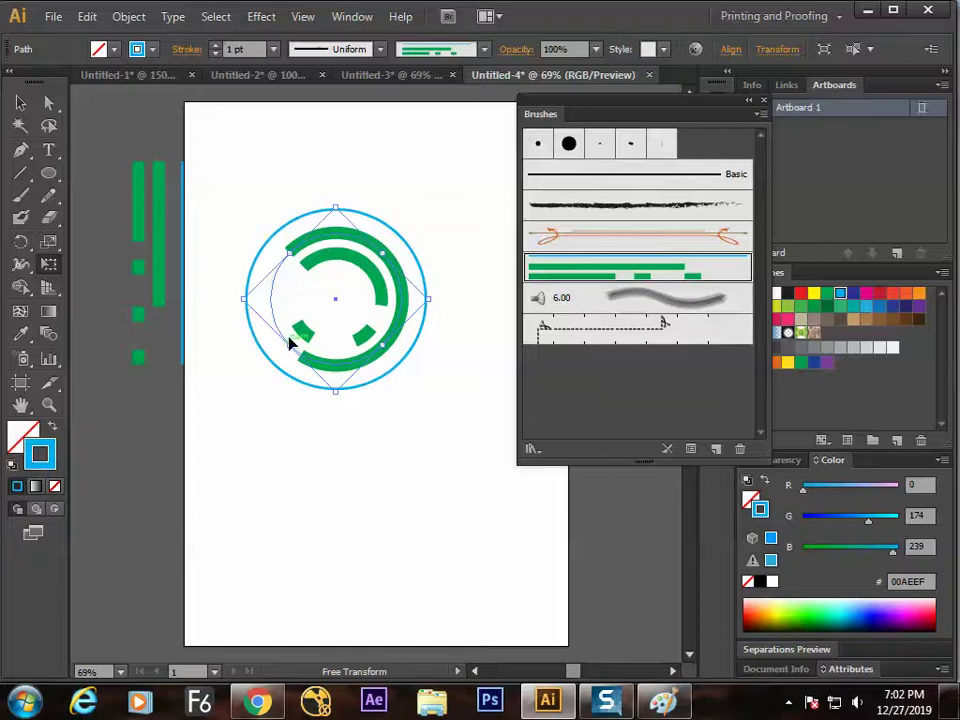
# Switch to the Untitled-2 document and deselect the red tail shape to view the silhouette artwork
pyautogui.click(350, 77)
pyautogui.click(258, 78)
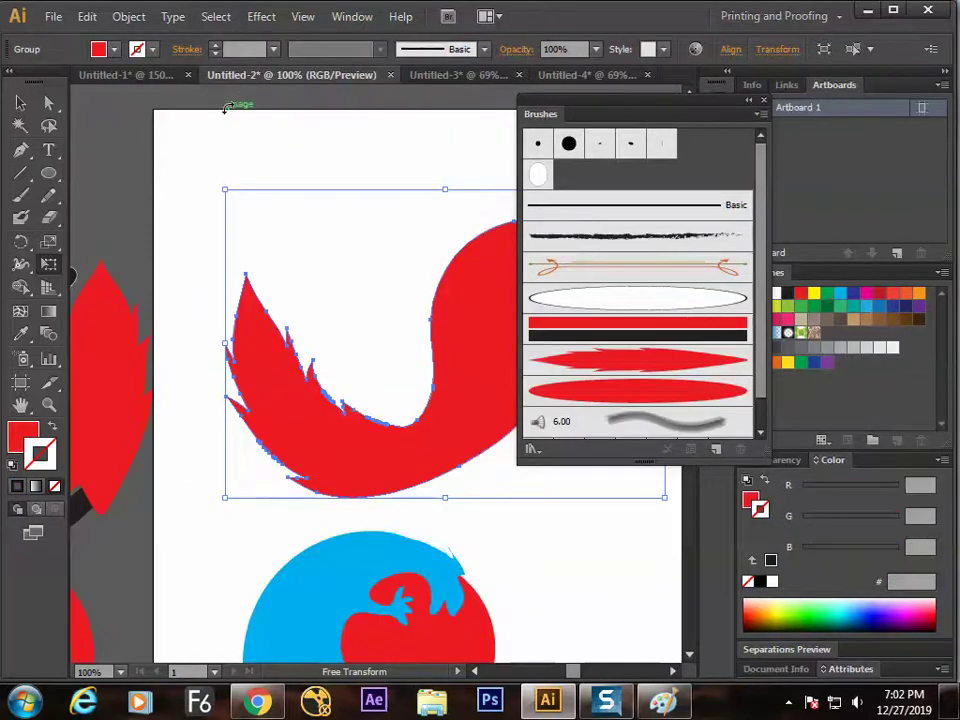
pyautogui.click(20, 103)
pyautogui.click(193, 156)
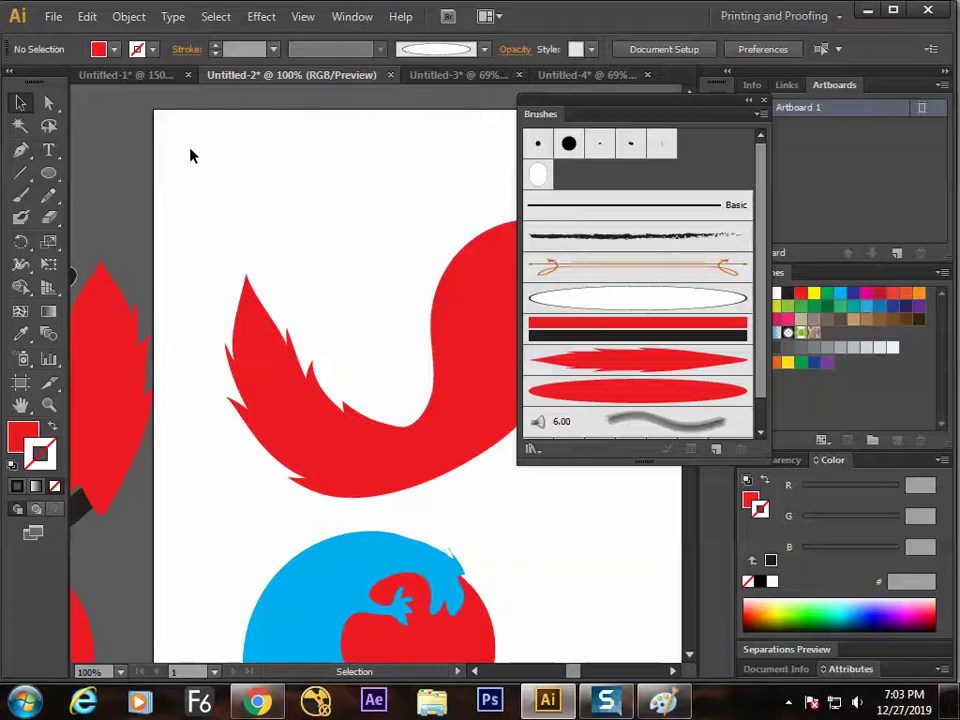
pyautogui.rightClick(193, 156)
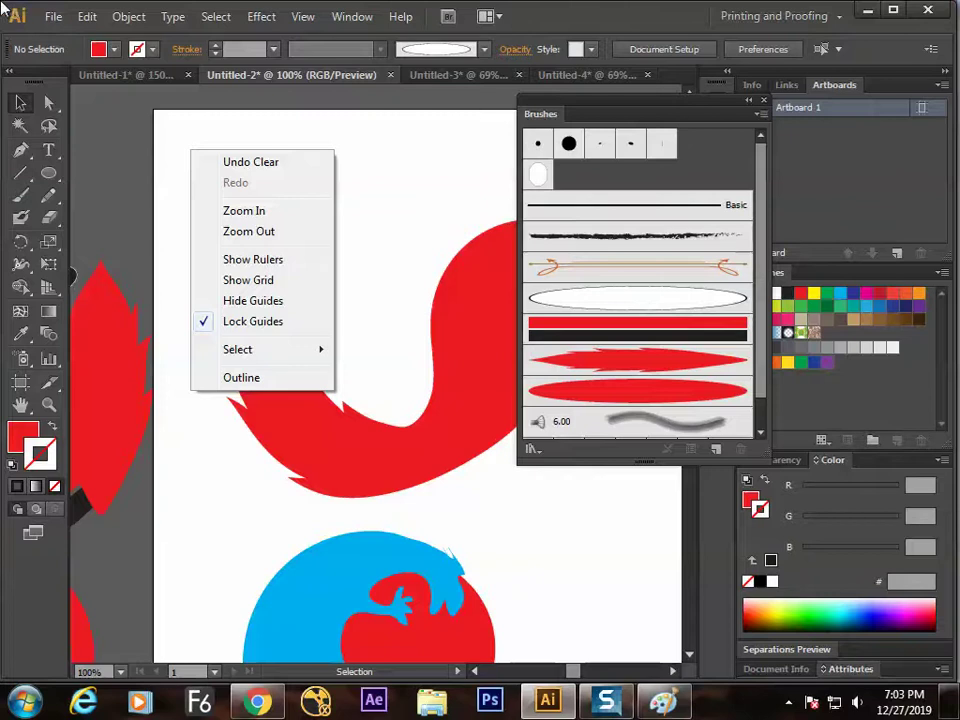
pyautogui.click(368, 316)
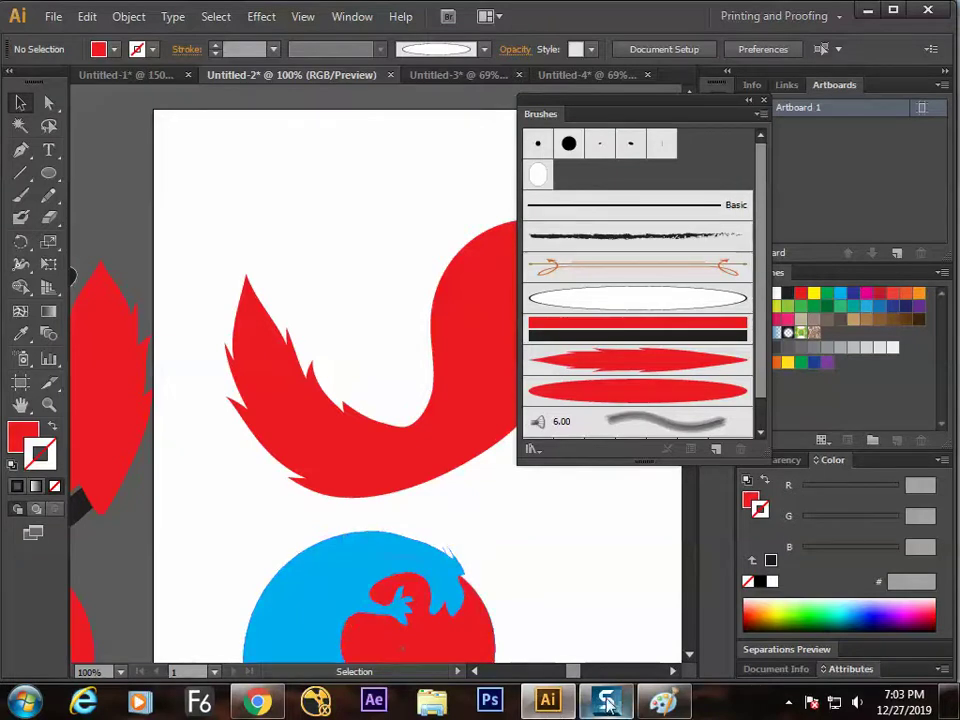
# Switch to Chrome and close all its open pages, from the Vancouver search to the infographic image results
pyautogui.click(558, 705)
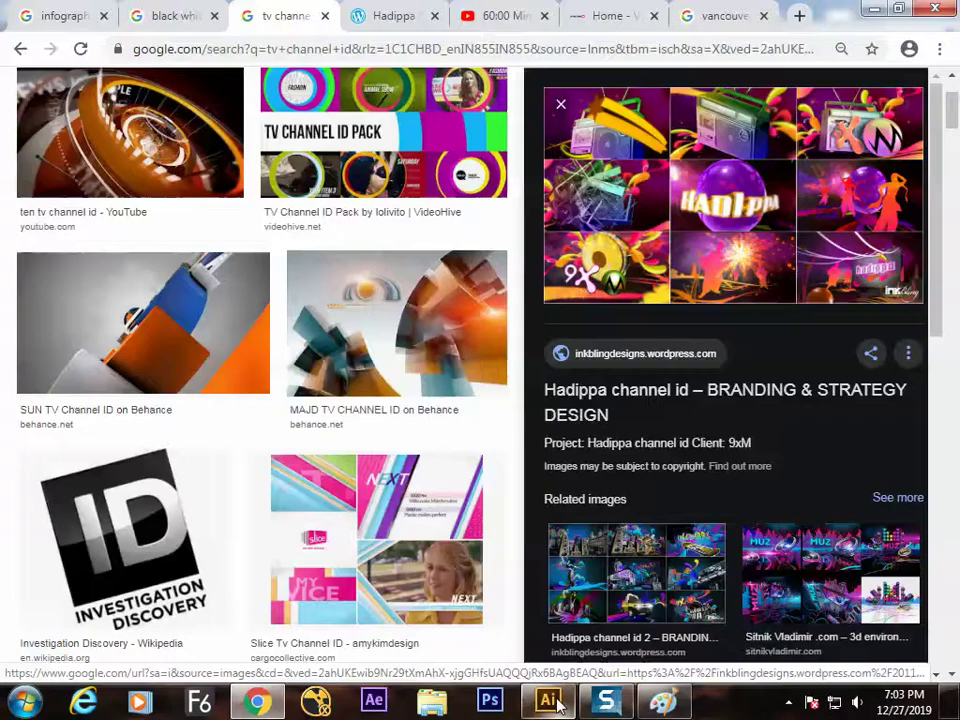
pyautogui.click(763, 16)
pyautogui.click(763, 16)
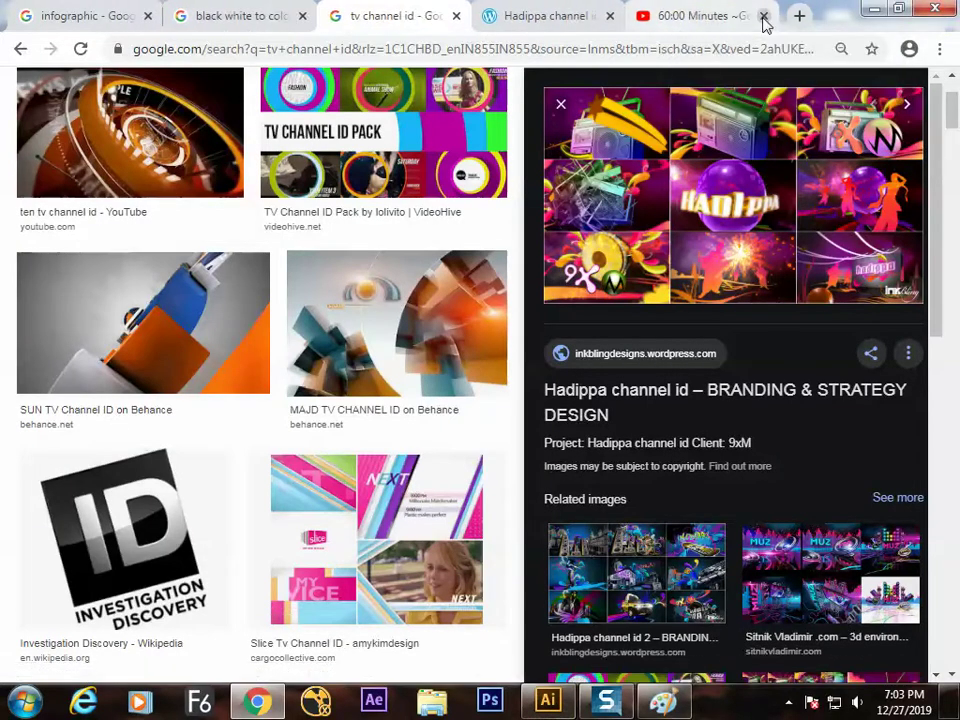
pyautogui.click(763, 16)
pyautogui.click(763, 16)
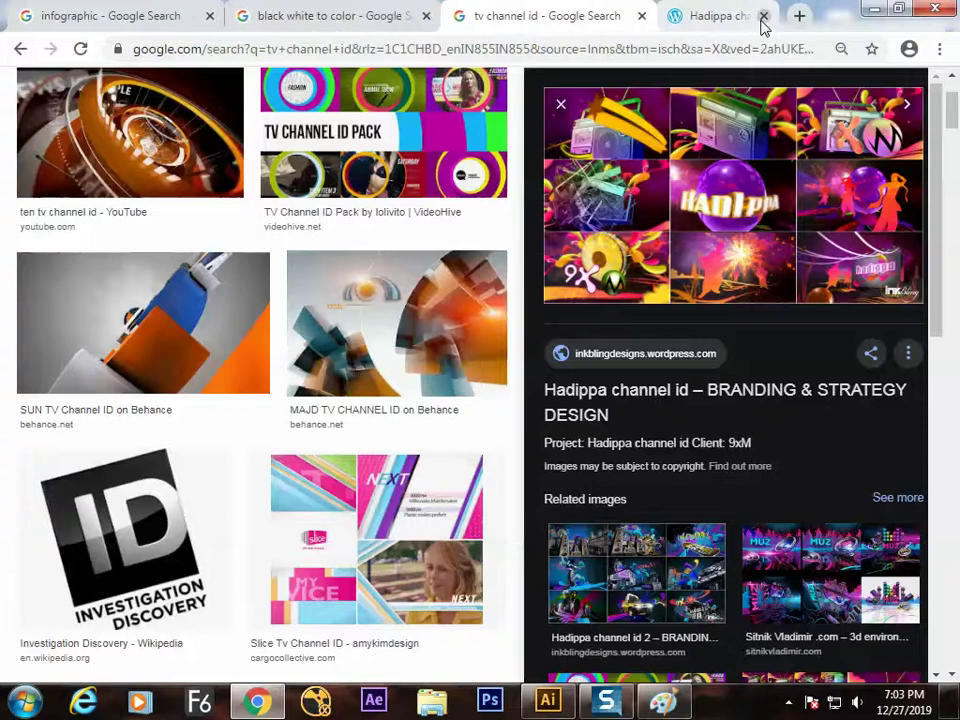
pyautogui.click(665, 16)
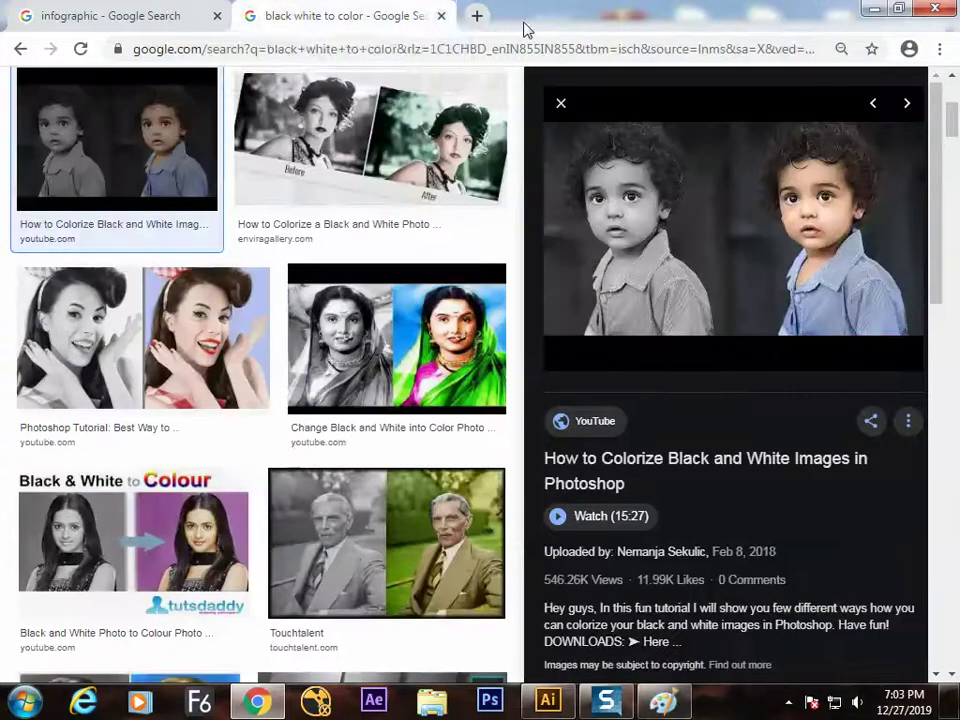
pyautogui.click(441, 16)
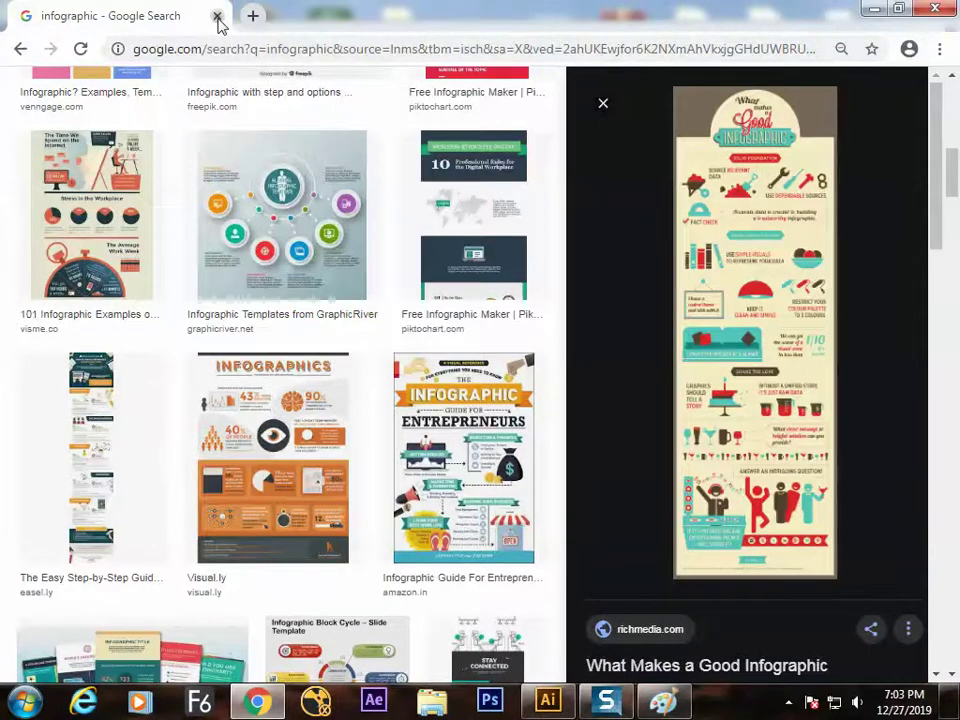
pyautogui.click(216, 17)
# Close Paint and quit Illustrator without saving any of the open drawings, keeping the clipboard data
pyautogui.click(935, 8)
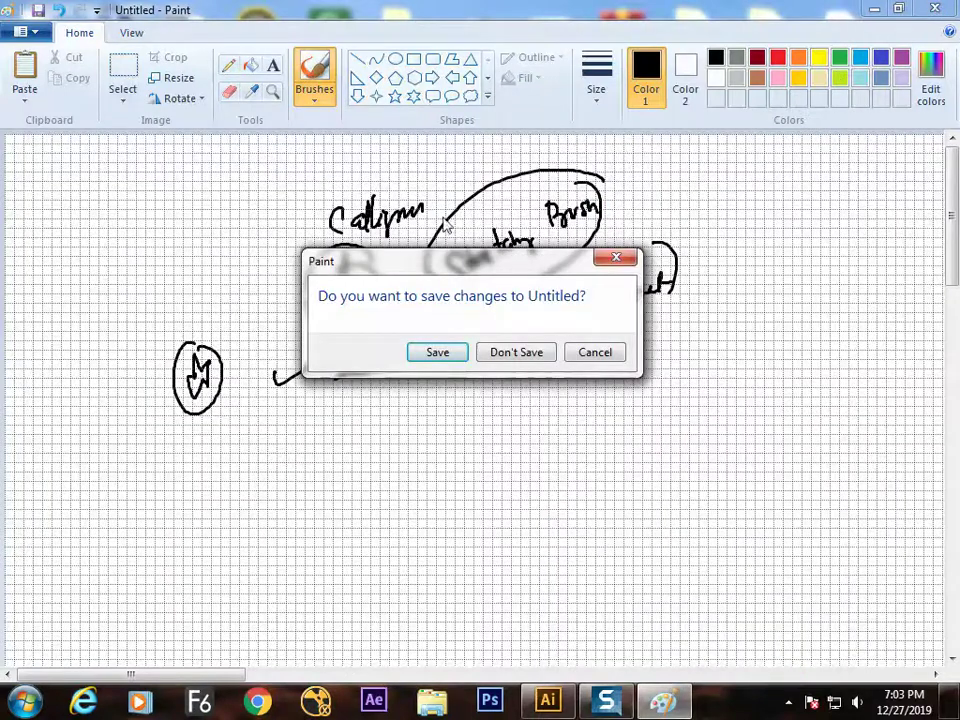
pyautogui.click(516, 352)
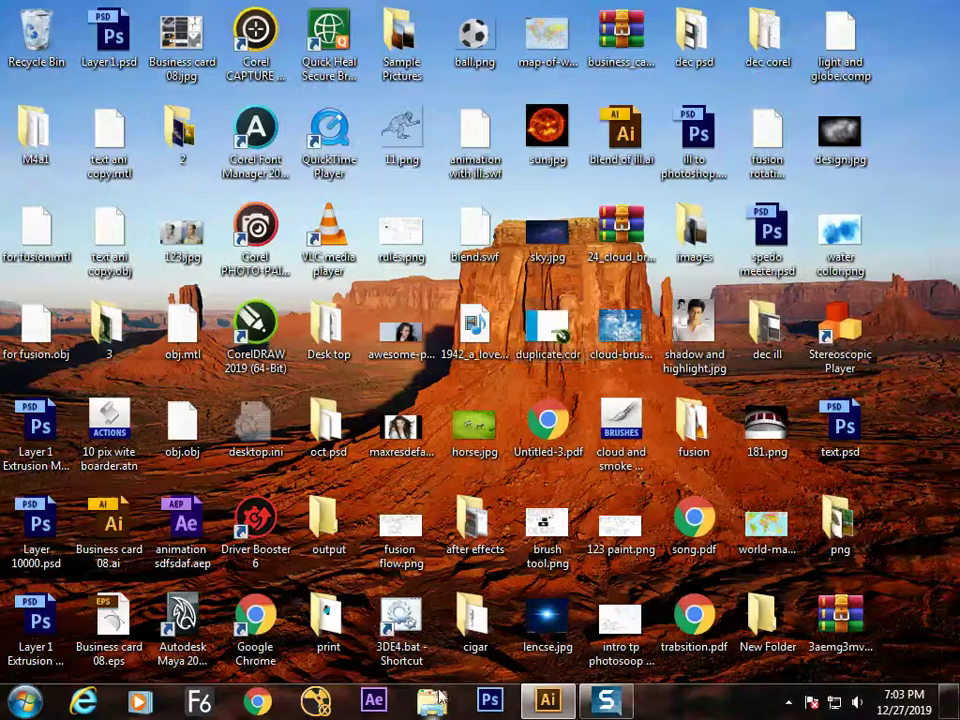
pyautogui.rightClick(547, 700)
pyautogui.click(540, 650)
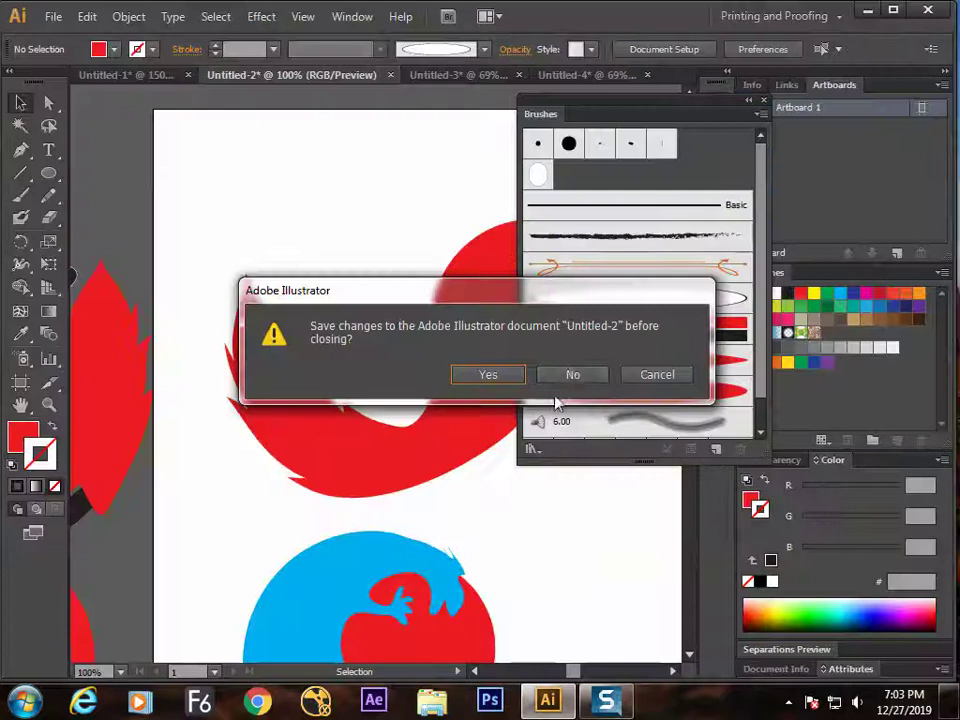
pyautogui.click(569, 373)
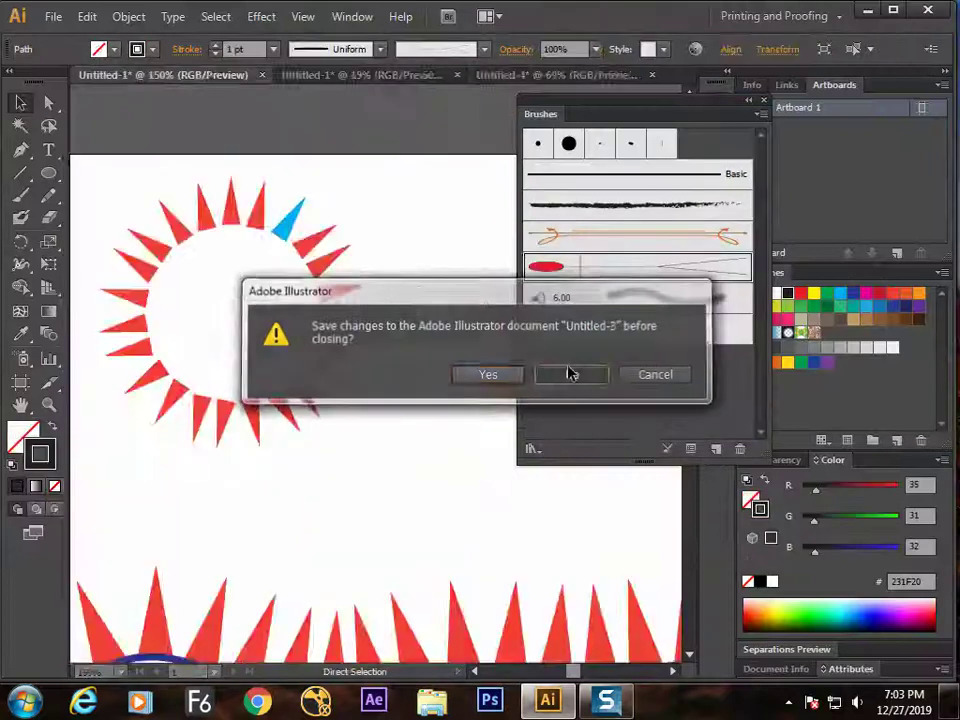
pyautogui.click(569, 373)
pyautogui.click(569, 373)
pyautogui.click(569, 373)
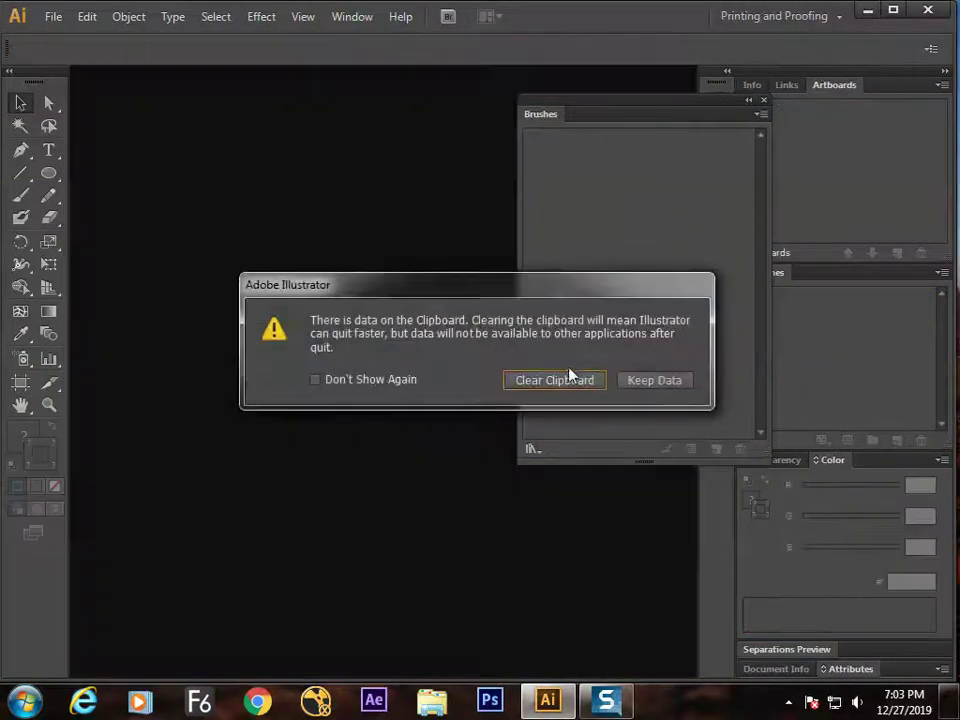
pyautogui.click(681, 384)
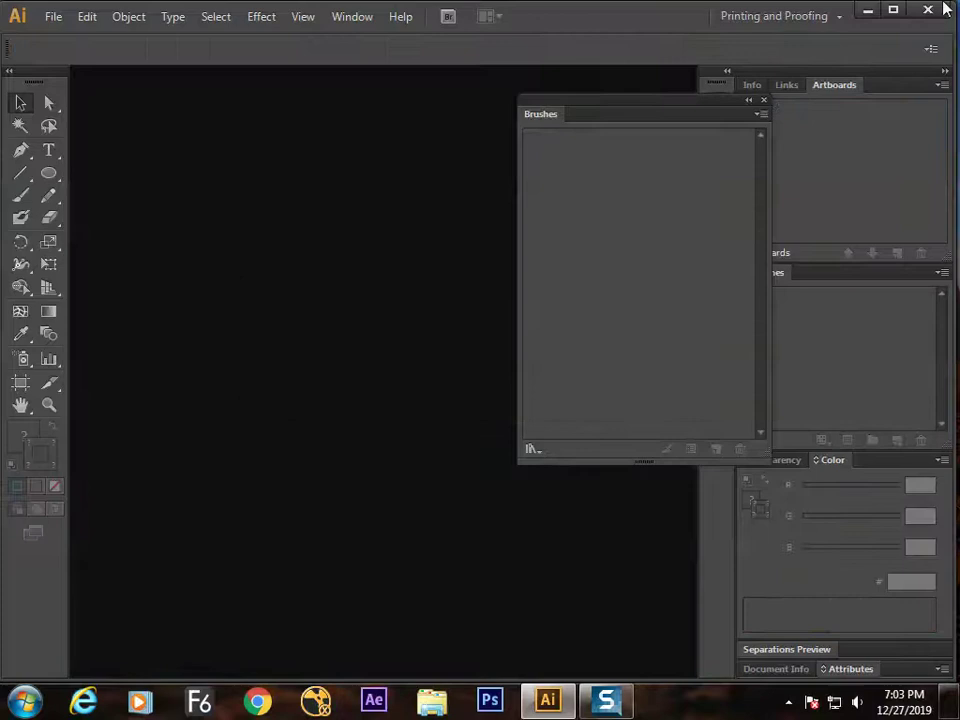